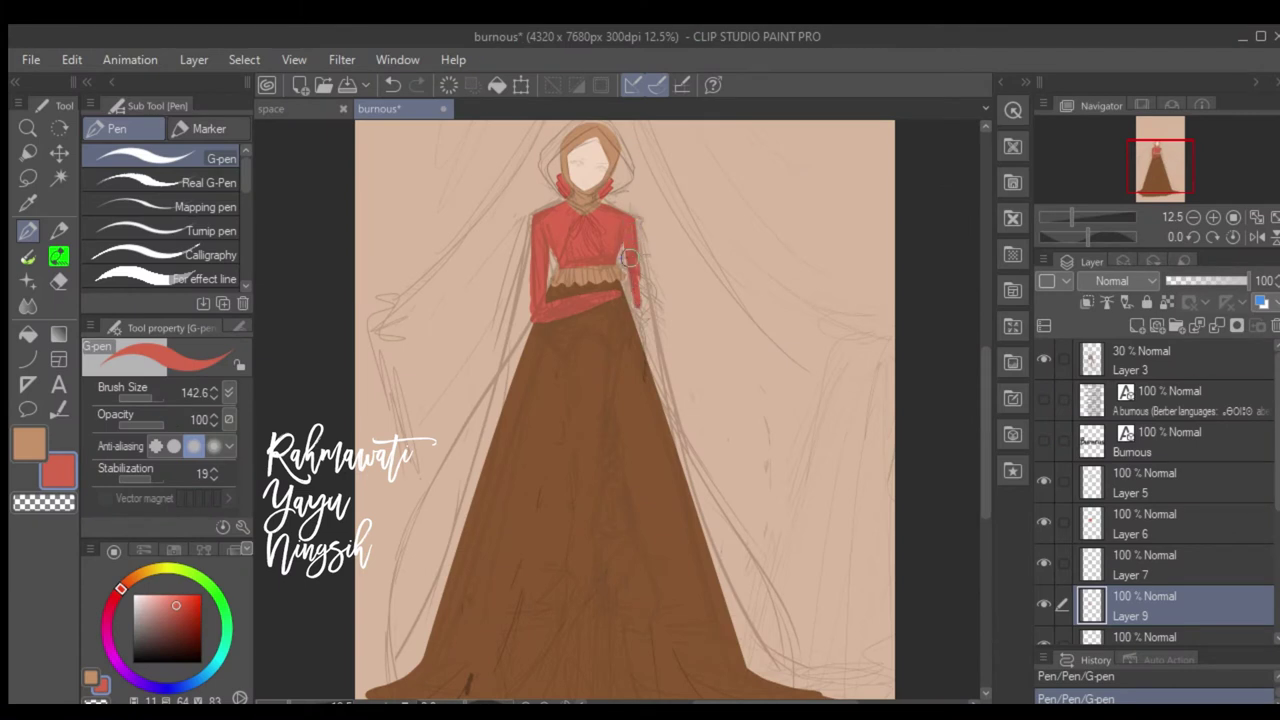
Undo the last arm stroke and paint a long red sleeve on a new layer.
key(ctrl+z)
key(ctrl+shift+n)
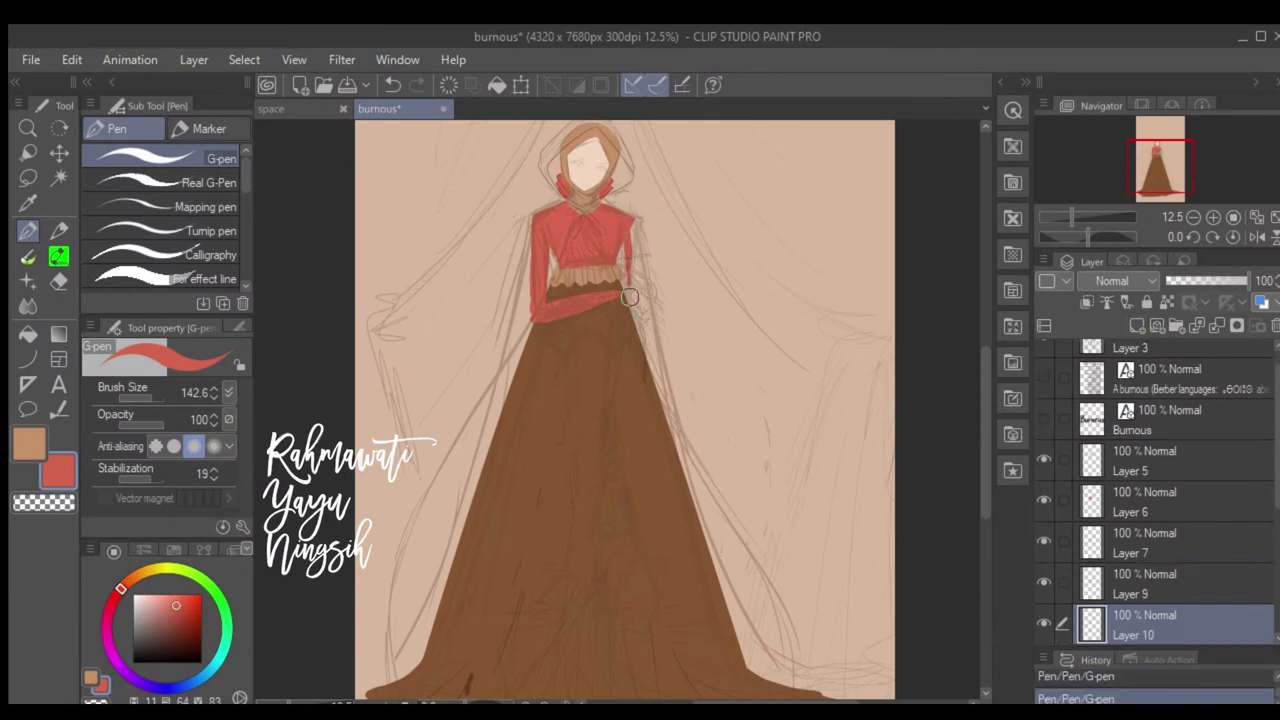
drag(630, 215, 612, 352)
drag(630, 240, 605, 415)
key(alt+bracketright)
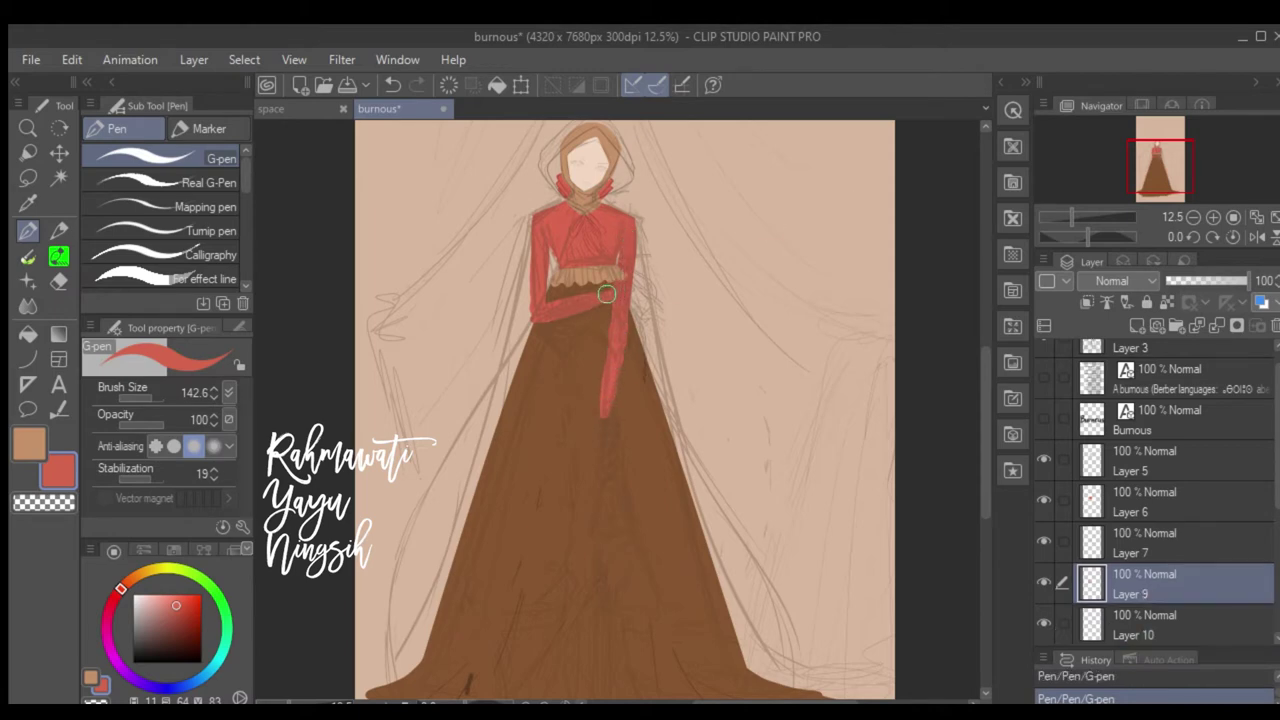
Paint a pale skin-toned hand at the end of the sleeve on a new layer.
click(1136, 325)
scroll(786, 386, up, 3)
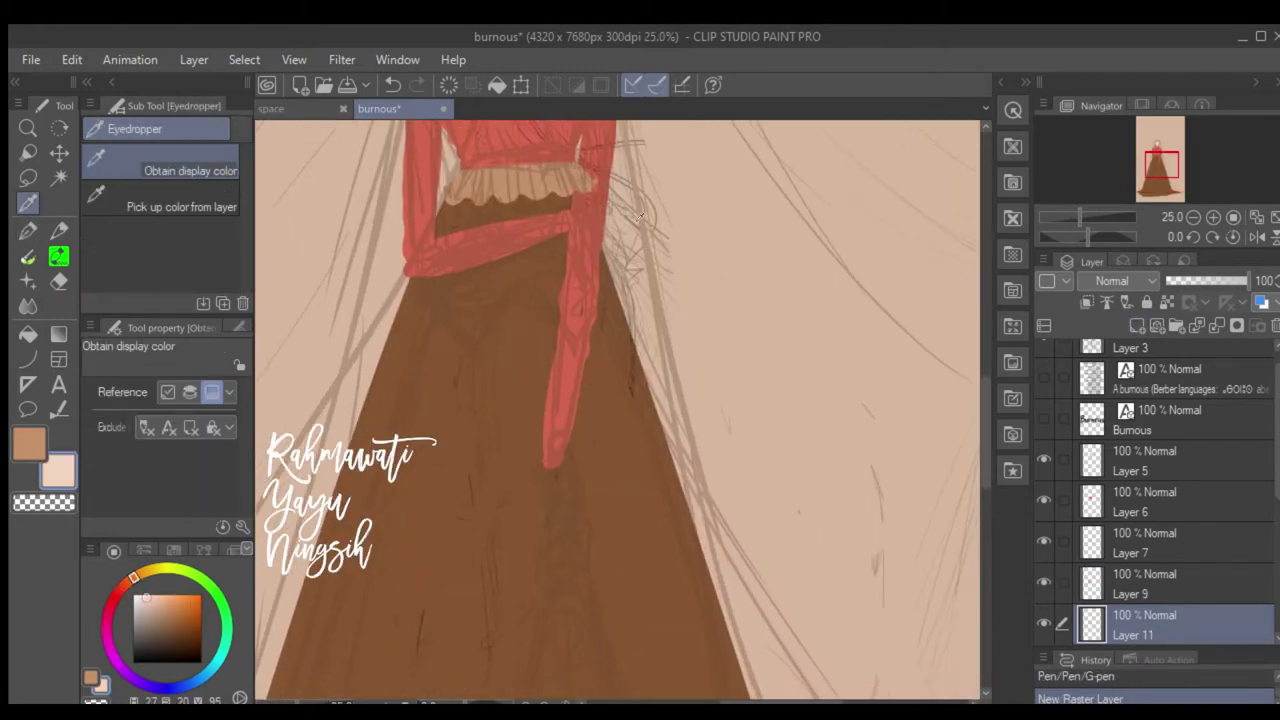
drag(615, 330, 655, 295)
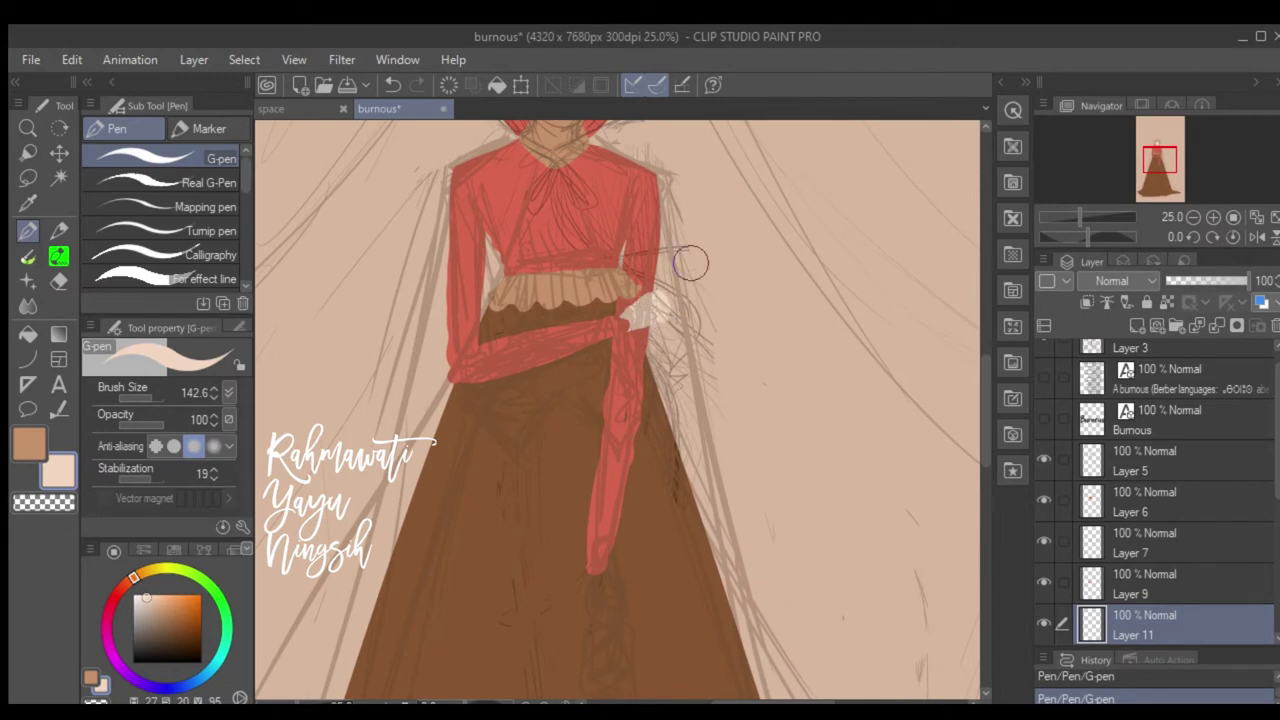
scroll(1273, 522, down, 2)
click(1140, 602)
click(1136, 325)
scroll(600, 400, down, 3)
drag(580, 415, 595, 480)
Add another red stroke to the sleeve, then make Layer 5 the working layer.
click(1130, 533)
alt+click(600, 330)
drag(580, 363, 600, 420)
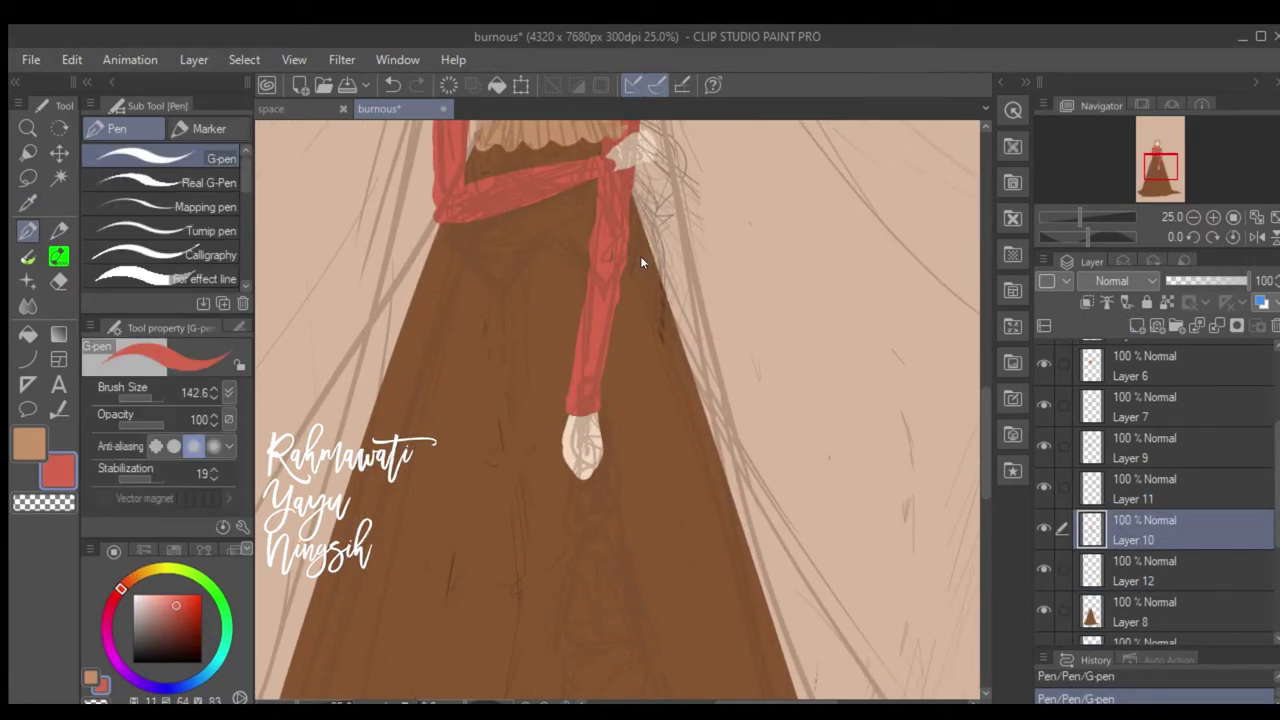
scroll(733, 468, down, 2)
scroll(1150, 480, up, 3)
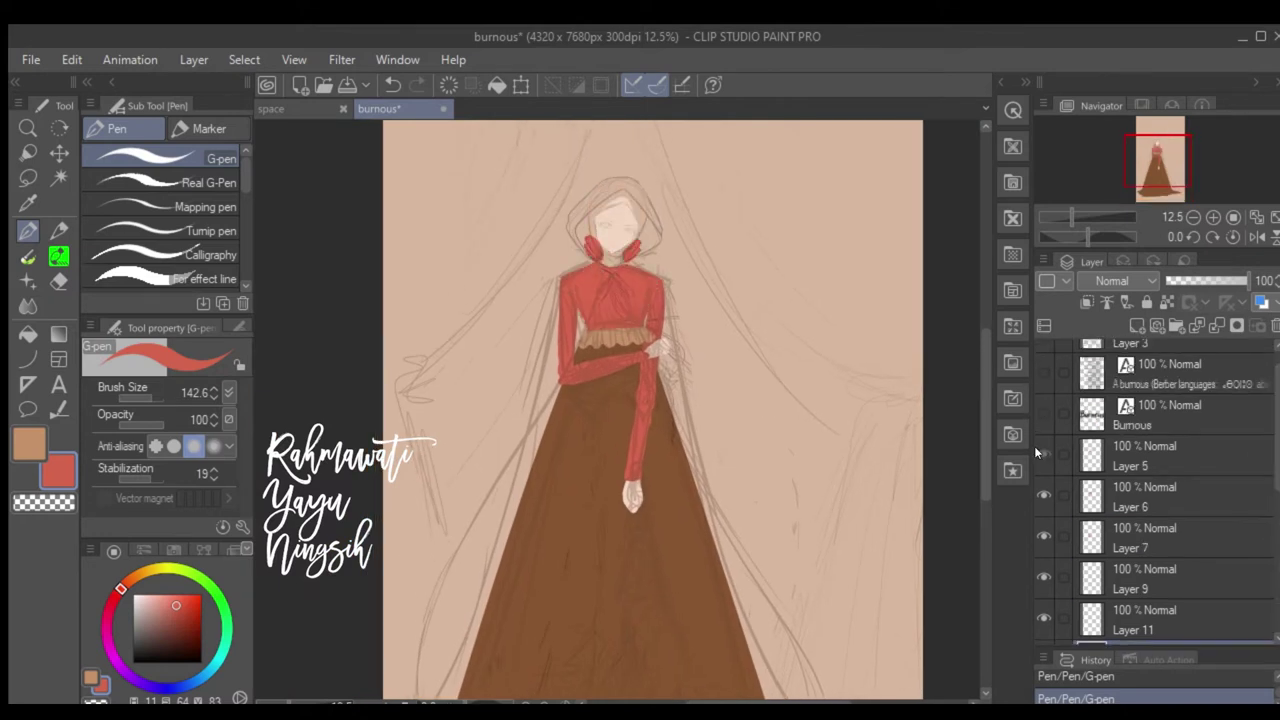
click(1150, 455)
Outline the hood around the head in a greenish teal on a new layer.
click(1136, 325)
alt+click(620, 250)
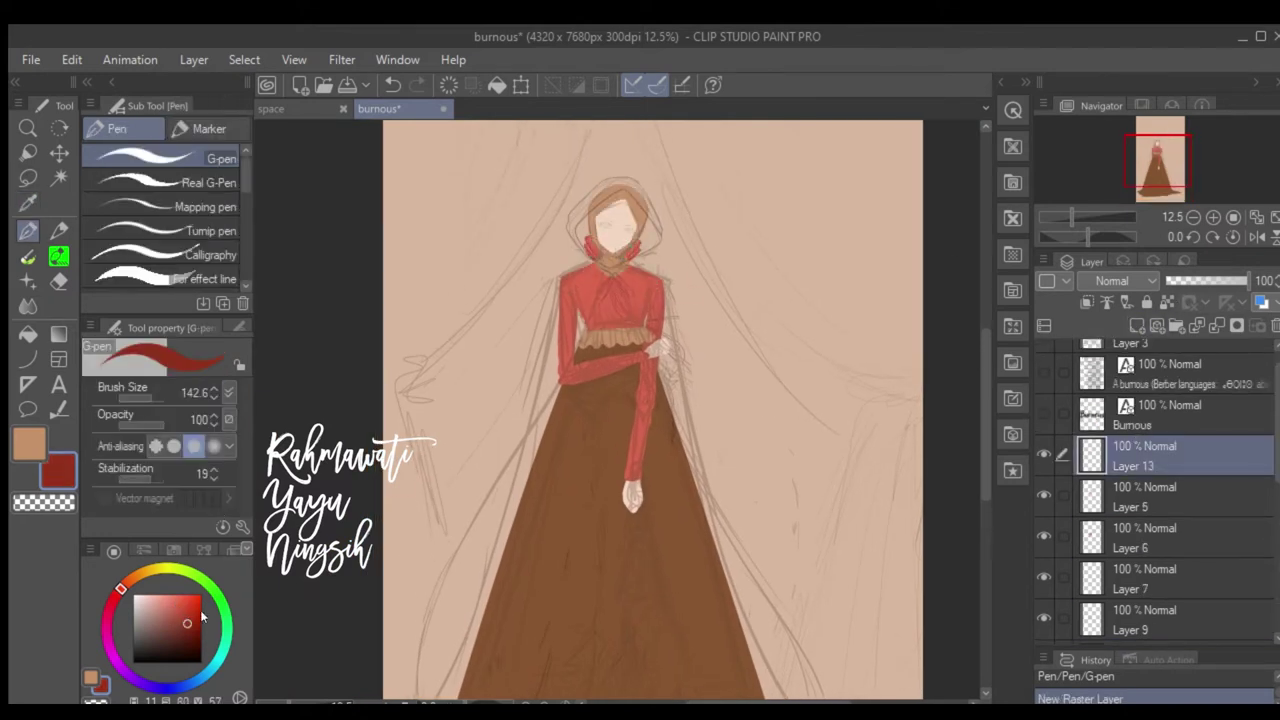
mouse_move(215, 655)
mouse_down()
mouse_move(207, 665)
mouse_move(221, 652)
mouse_up()
mouse_move(612, 205)
mouse_down()
mouse_move(605, 272)
mouse_move(602, 183)
mouse_move(572, 255)
mouse_up()
drag(605, 178, 625, 270)
drag(575, 235, 612, 180)
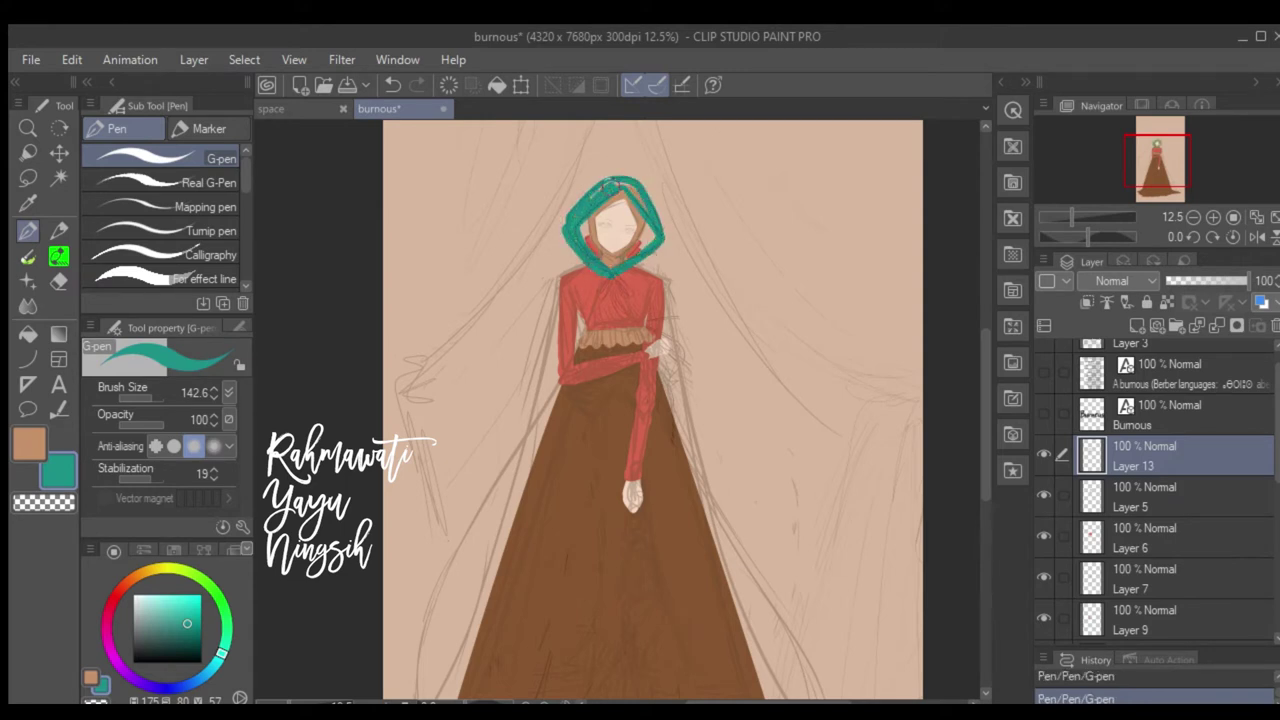
On a new layer, draw teal curves from the neckline down the left and along the bodice's right side.
click(1135, 495)
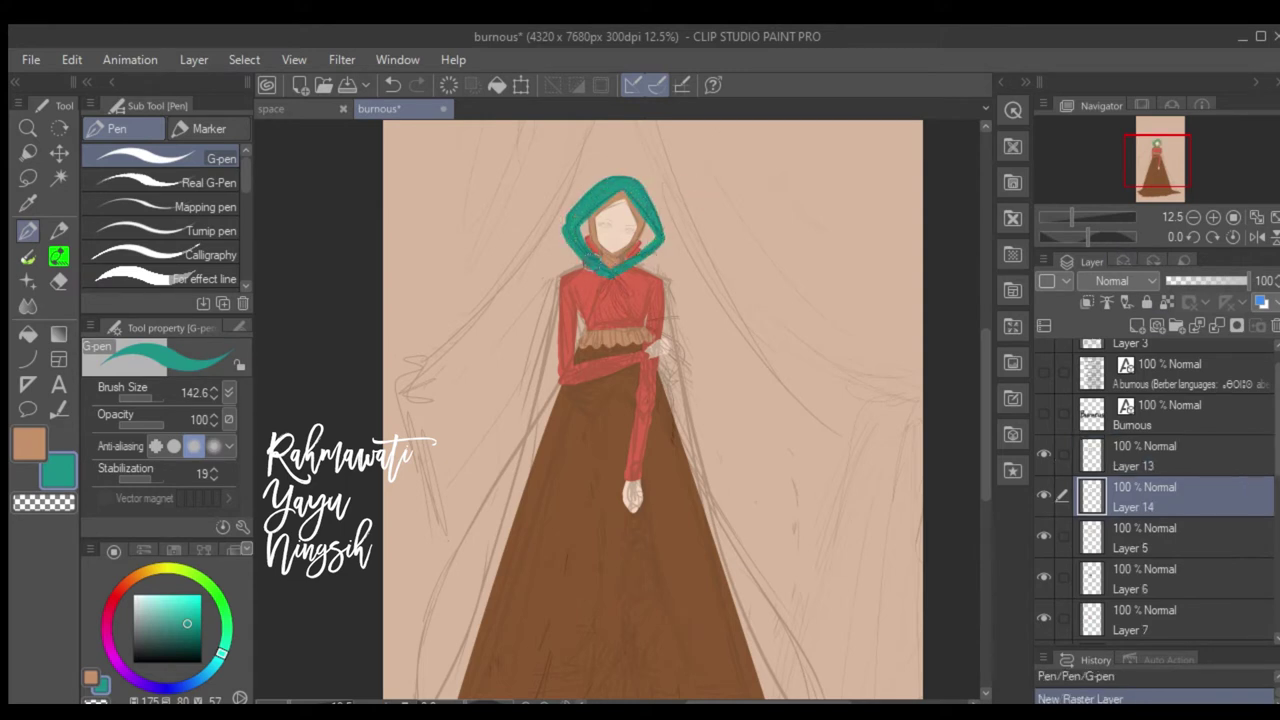
key(ctrl+shift+n)
scroll(640, 270, down, 2)
click(28, 358)
drag(555, 188, 521, 345)
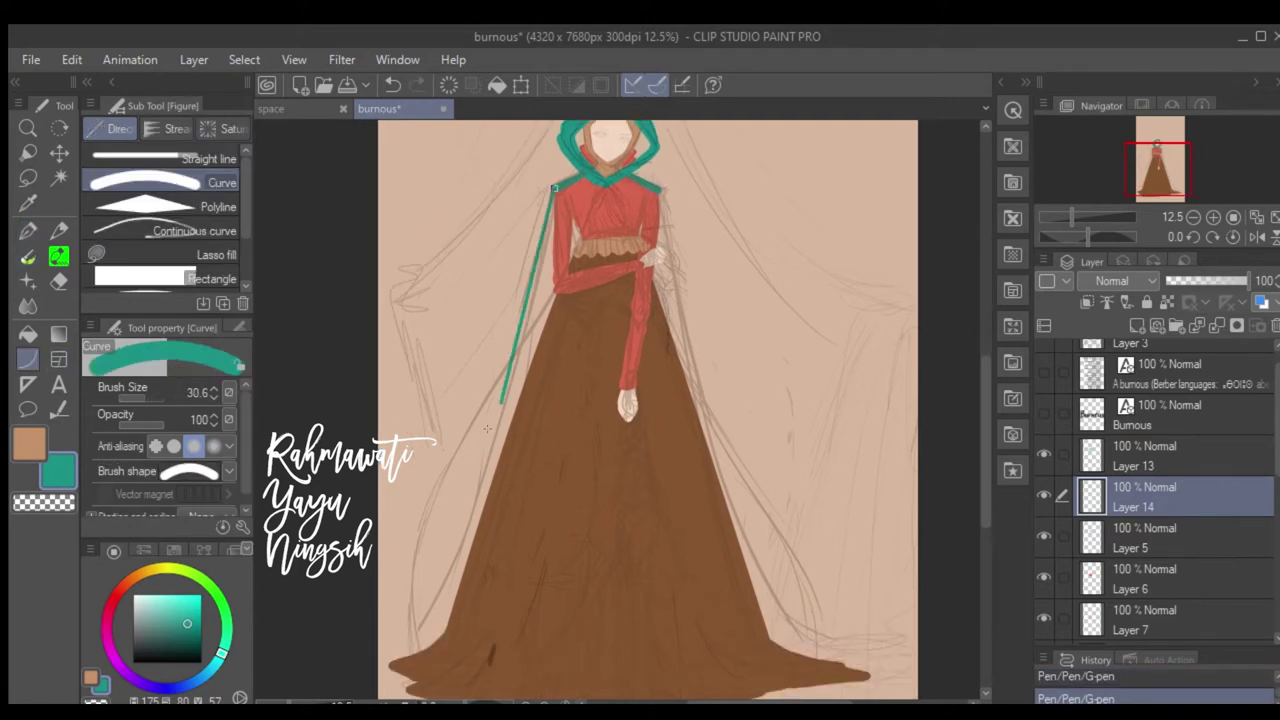
click(521, 345)
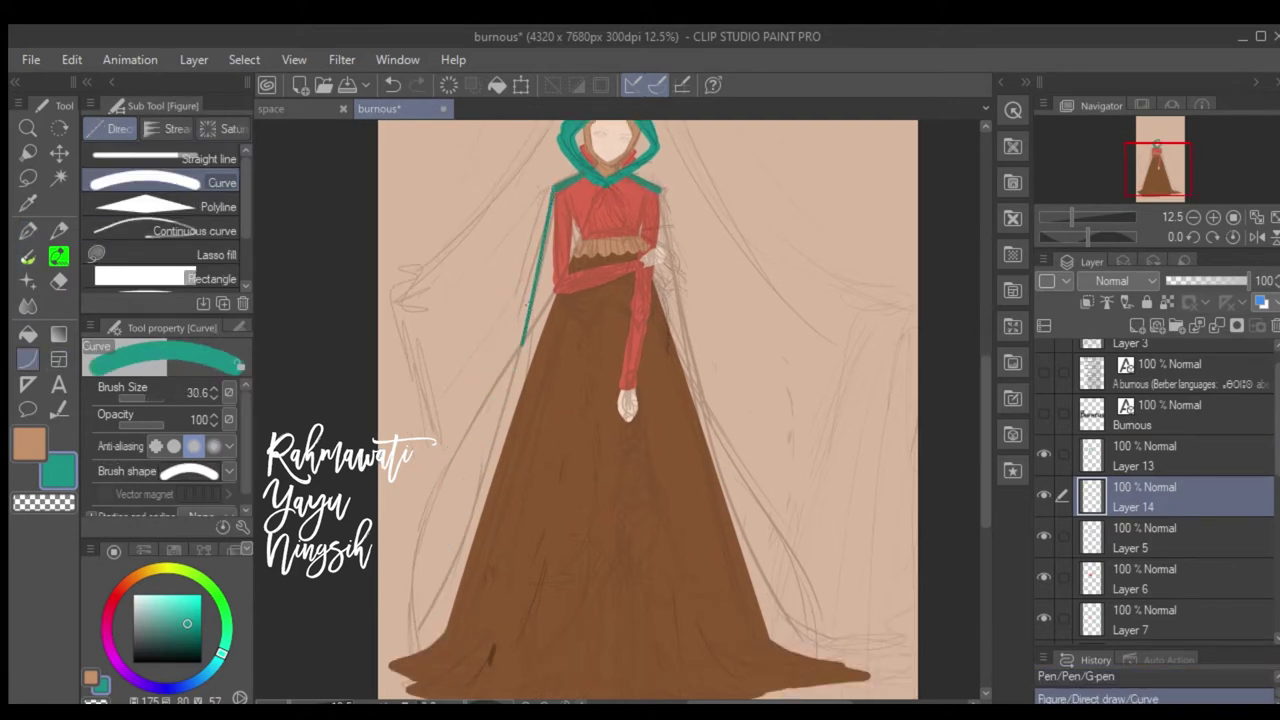
drag(660, 190, 702, 400)
click(702, 400)
Draw the long left and right cloak edge curves from neckline to hem.
drag(595, 183, 426, 686)
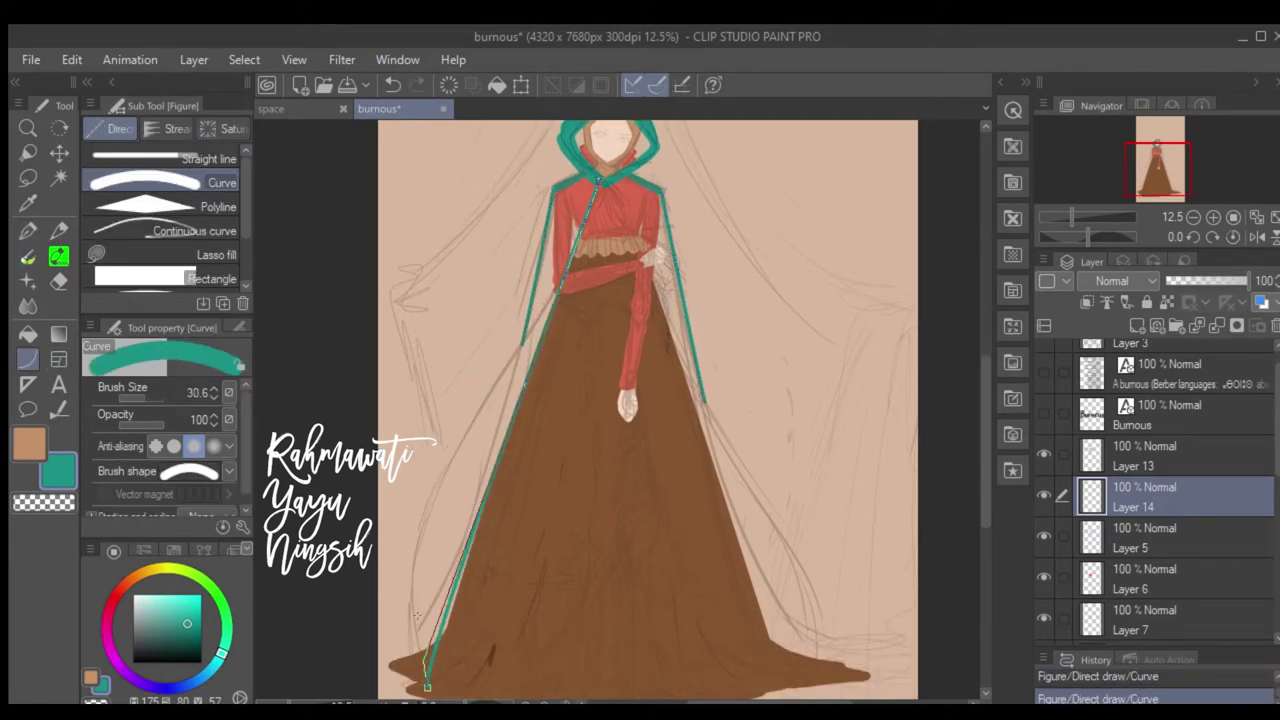
click(350, 605)
drag(634, 236, 810, 688)
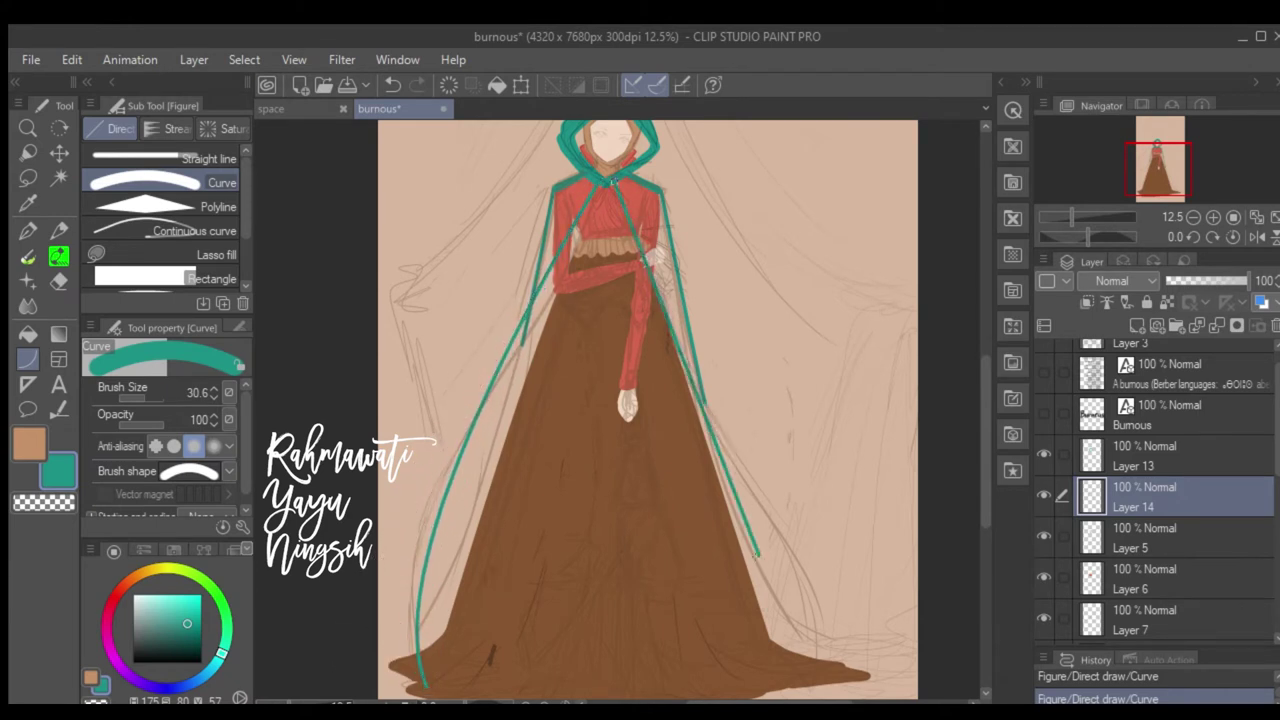
click(822, 587)
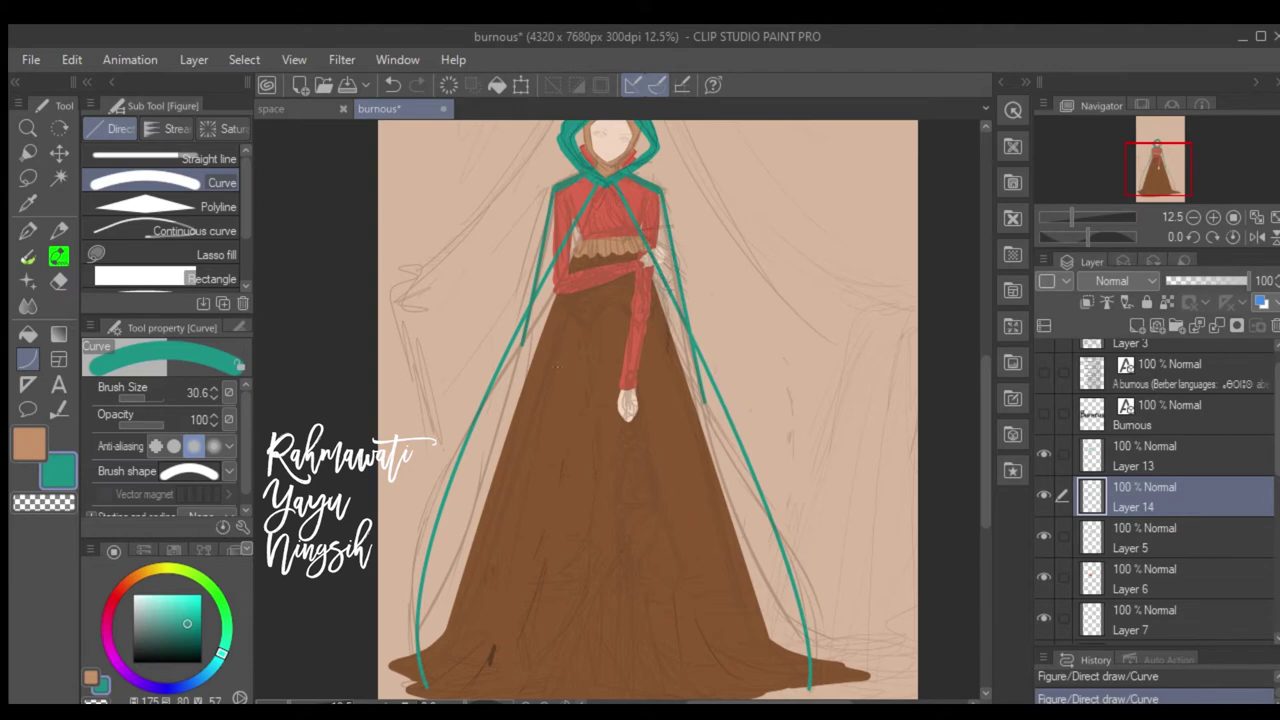
Fill both shoulders of the cape teal.
key(g)
key(p)
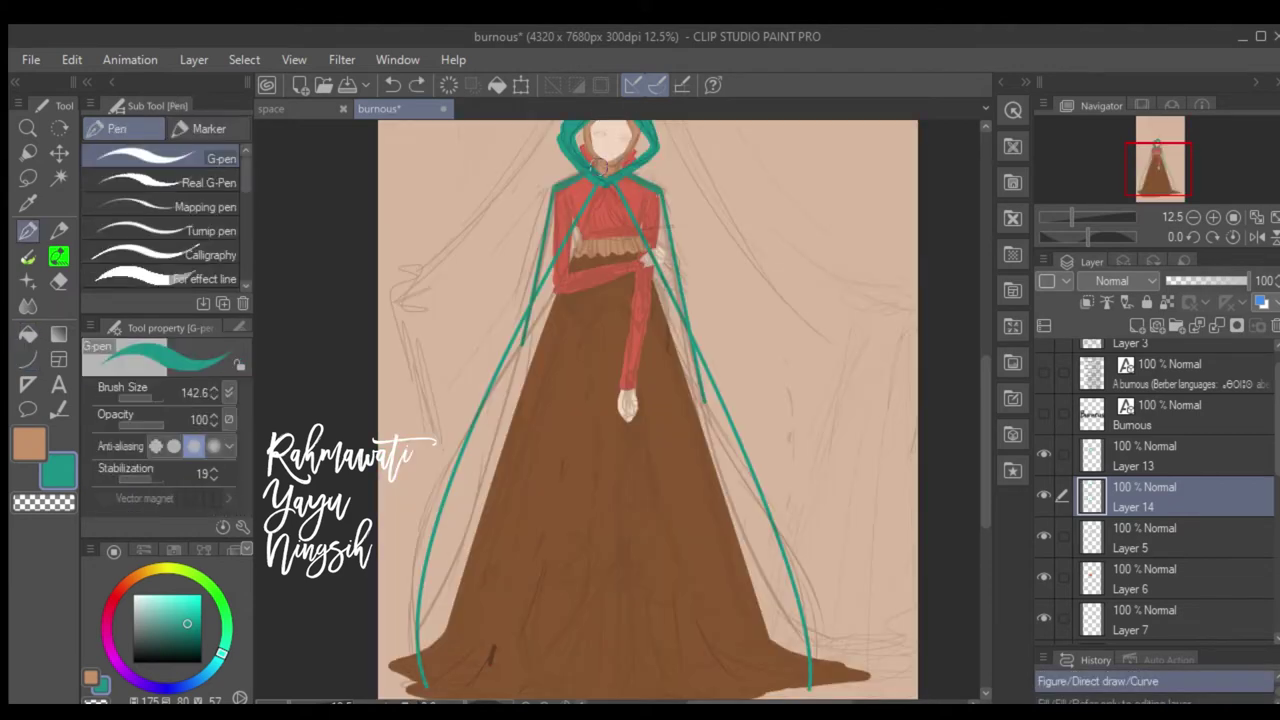
key(g)
click(546, 245)
click(668, 256)
Erase stray teal near the left and right cloak edges.
key(e)
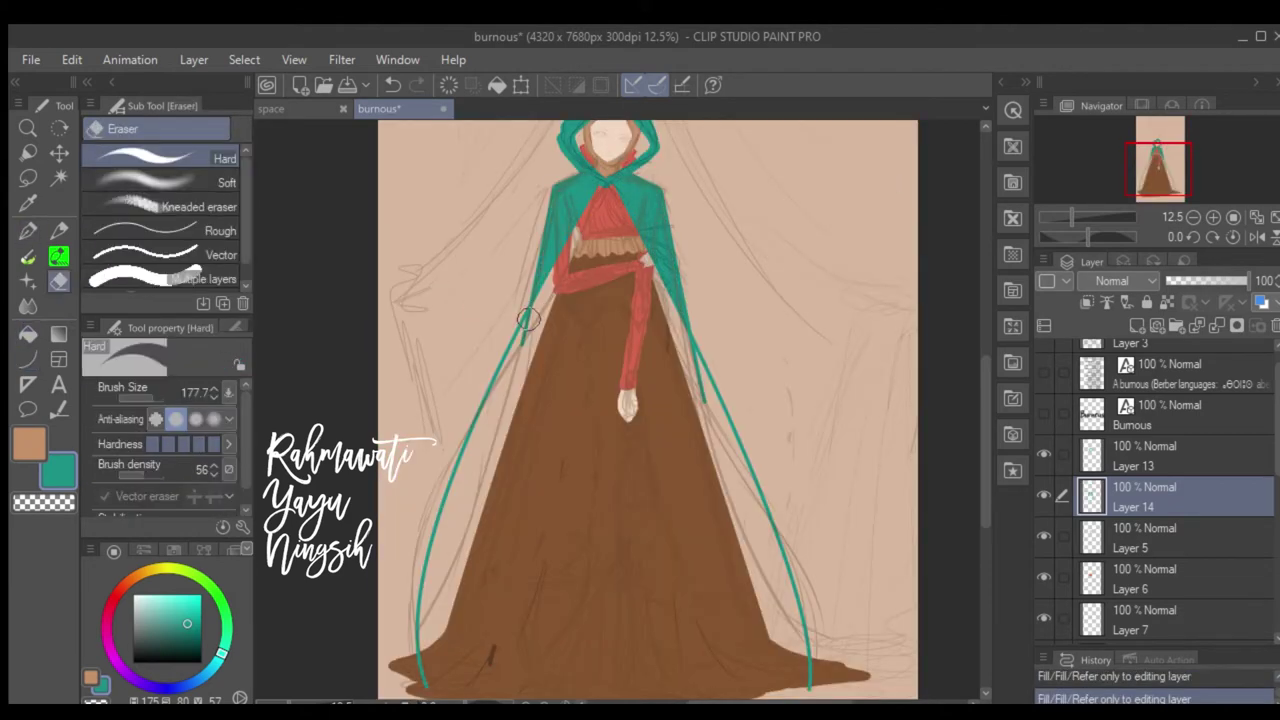
click(536, 311)
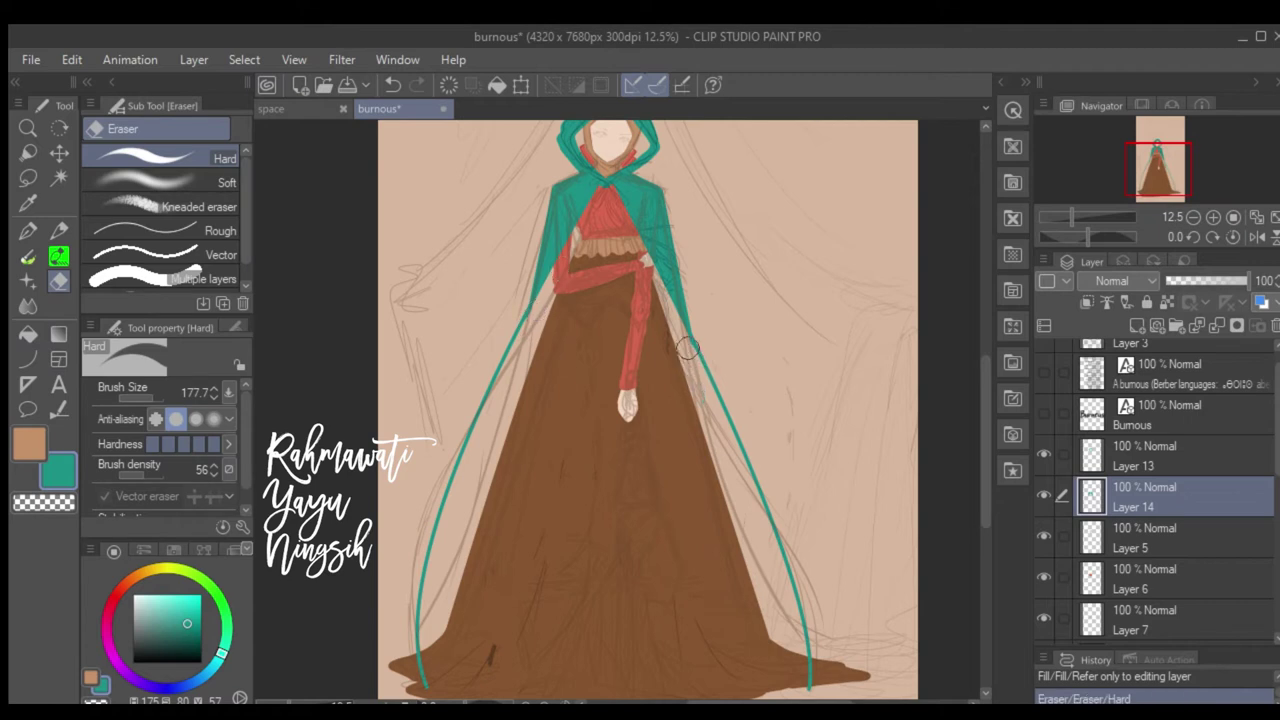
click(690, 350)
scroll(790, 371, down, 1)
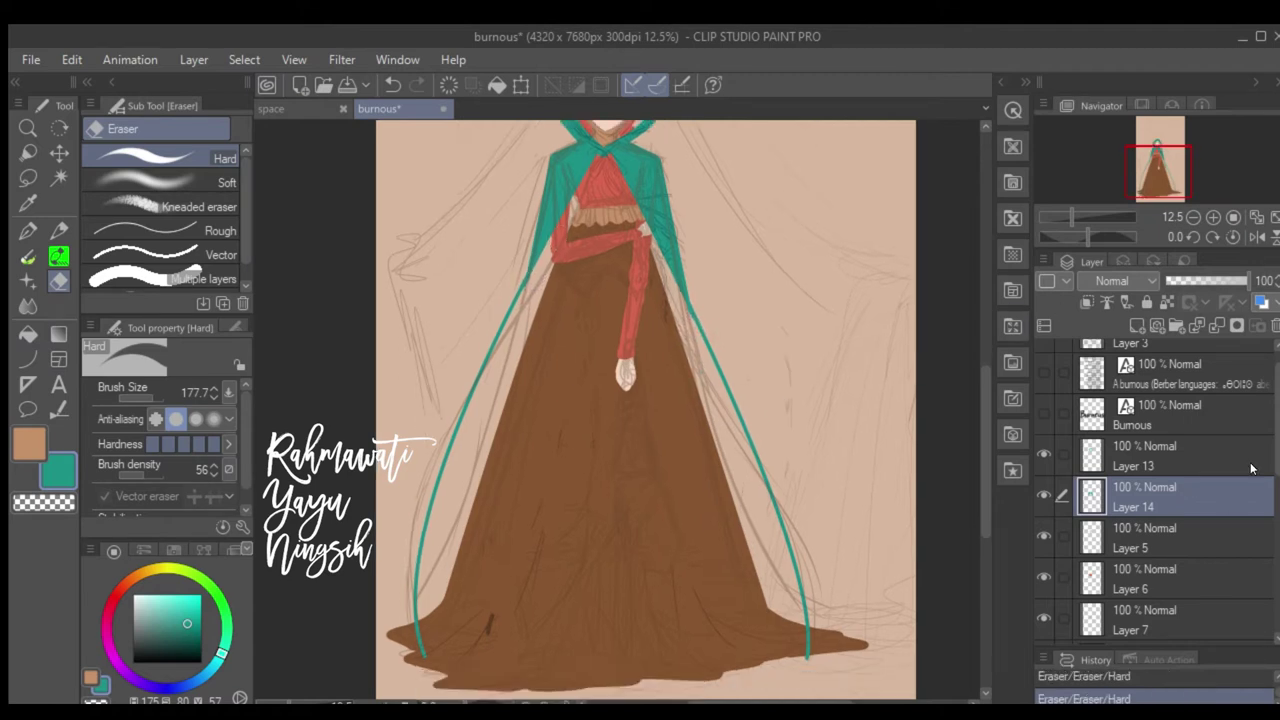
On a new layer, paint teal at both cloak bottoms and up the left edge.
key(ctrl+shift+n)
key(p)
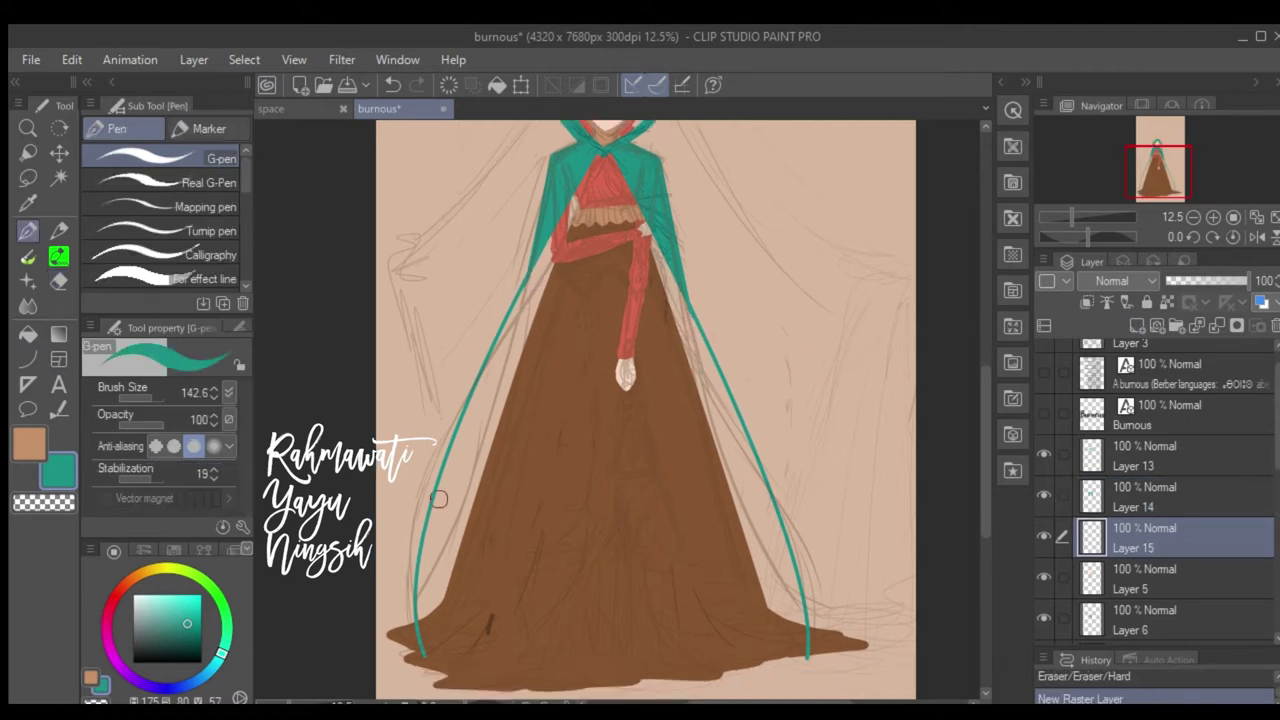
drag(424, 655, 442, 598)
drag(768, 606, 804, 652)
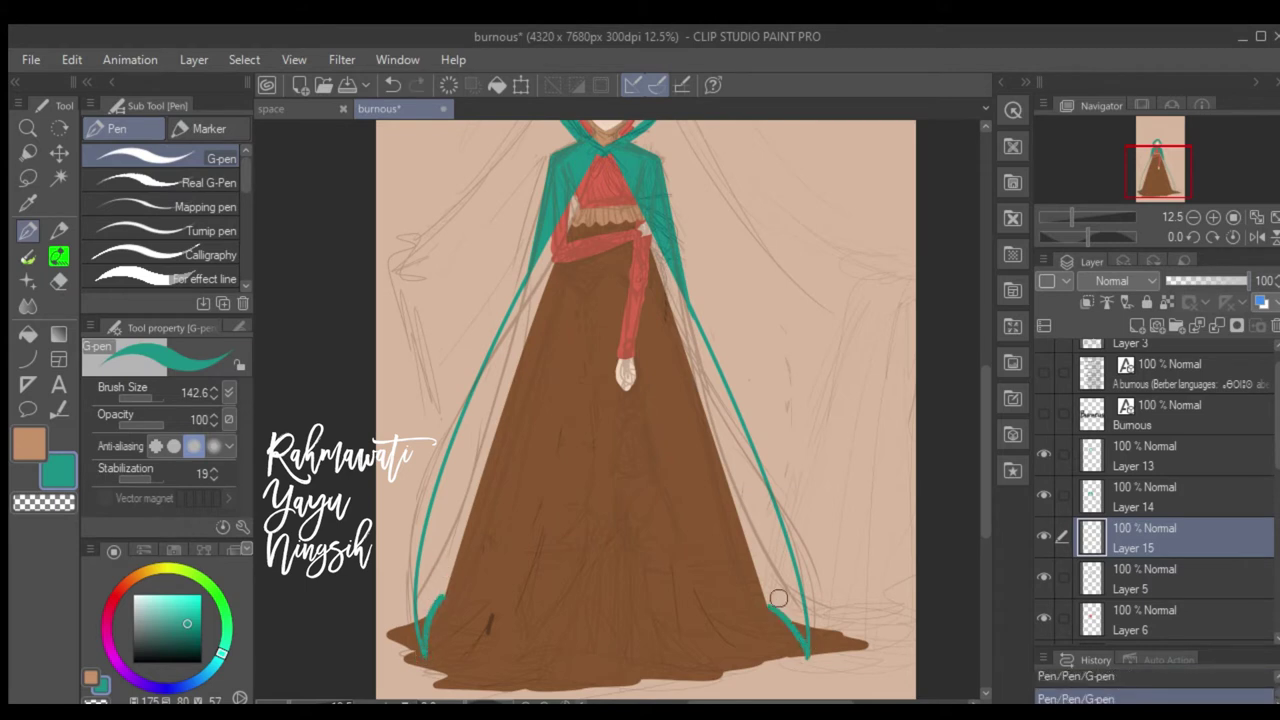
drag(421, 637, 440, 540)
drag(418, 590, 530, 295)
drag(460, 512, 545, 265)
drag(440, 598, 580, 210)
Touch up the teal along the skirt's left edge and near the sleeve, zoomed in.
scroll(674, 337, up, 3)
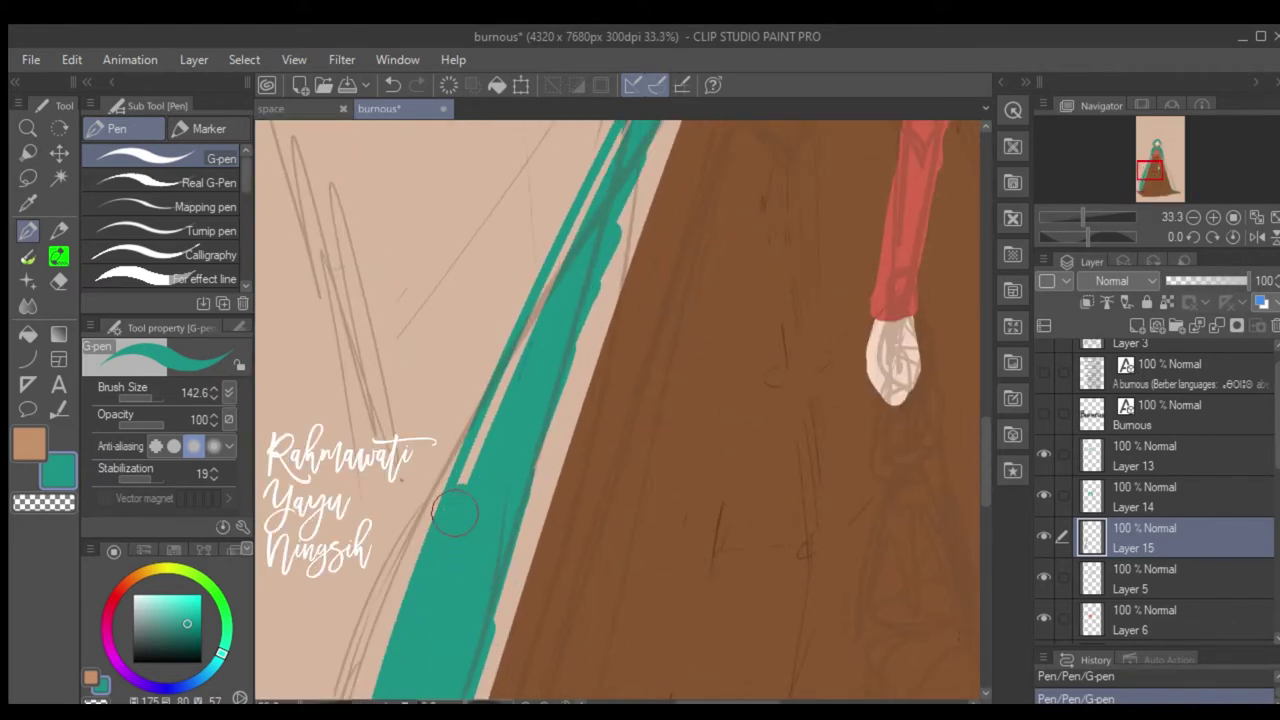
mouse_move(460, 486)
mouse_down()
mouse_move(578, 250)
mouse_move(520, 312)
mouse_up()
mouse_move(590, 210)
mouse_down()
mouse_move(520, 268)
mouse_move(540, 262)
mouse_up()
scroll(592, 238, up, 5)
drag(600, 290, 565, 460)
drag(578, 420, 527, 494)
scroll(527, 495, down, 3)
drag(614, 206, 630, 300)
mouse_move(614, 243)
mouse_down()
mouse_move(600, 360)
mouse_move(625, 333)
mouse_move(627, 382)
mouse_up()
Resize the brush and widen the teal band along the beige edge.
key(bracketleft)
key(bracketleft)
key(bracketleft)
scroll(643, 348, down, 2)
key(bracketright)
key(bracketright)
key(bracketright)
mouse_move(571, 271)
mouse_down()
mouse_move(596, 312)
mouse_move(634, 329)
mouse_move(515, 465)
mouse_up()
mouse_move(557, 401)
mouse_down()
mouse_move(551, 449)
mouse_move(628, 329)
mouse_move(590, 420)
mouse_move(634, 320)
mouse_move(543, 386)
mouse_move(434, 529)
mouse_move(435, 572)
mouse_up()
scroll(634, 320, down, 2)
scroll(435, 572, down, 2)
Cover the remaining beige gaps and strips with teal.
drag(440, 500, 560, 230)
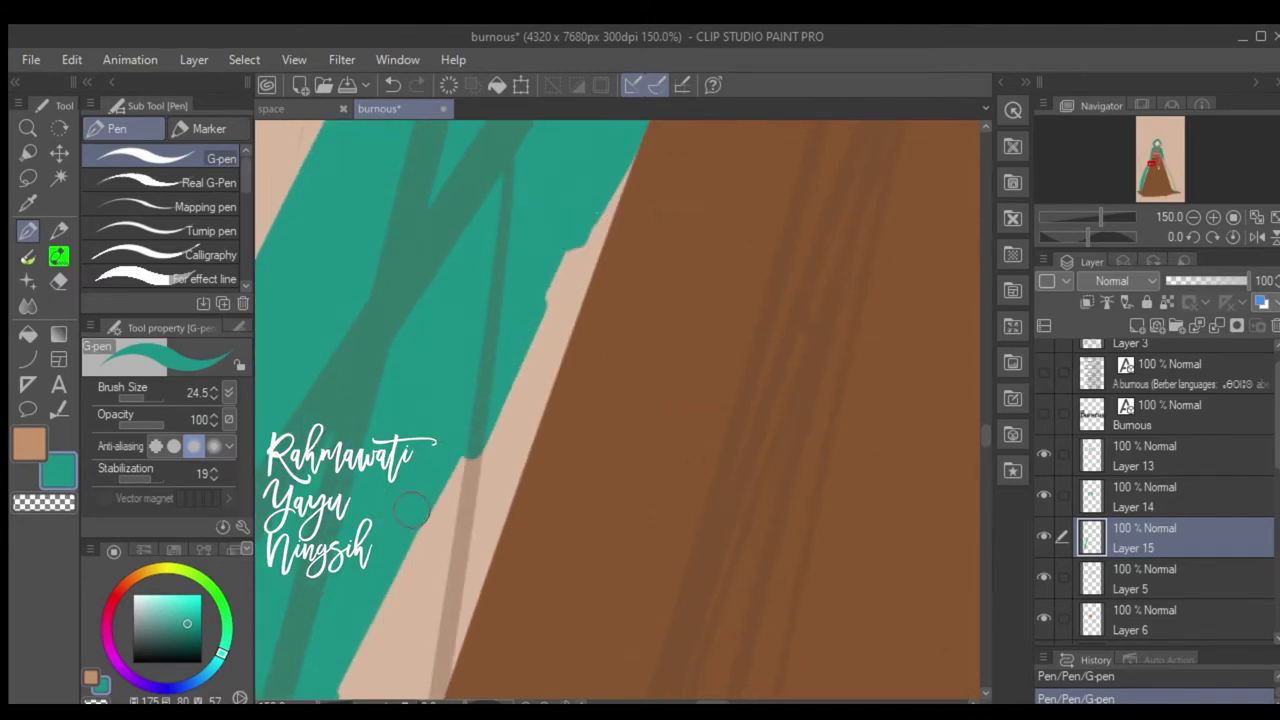
drag(520, 390, 400, 610)
drag(610, 205, 515, 395)
mouse_move(440, 410)
mouse_down()
mouse_move(403, 626)
mouse_move(517, 349)
mouse_move(506, 428)
mouse_up()
scroll(400, 620, down, 2)
scroll(506, 428, down, 2)
scroll(534, 357, down, 2)
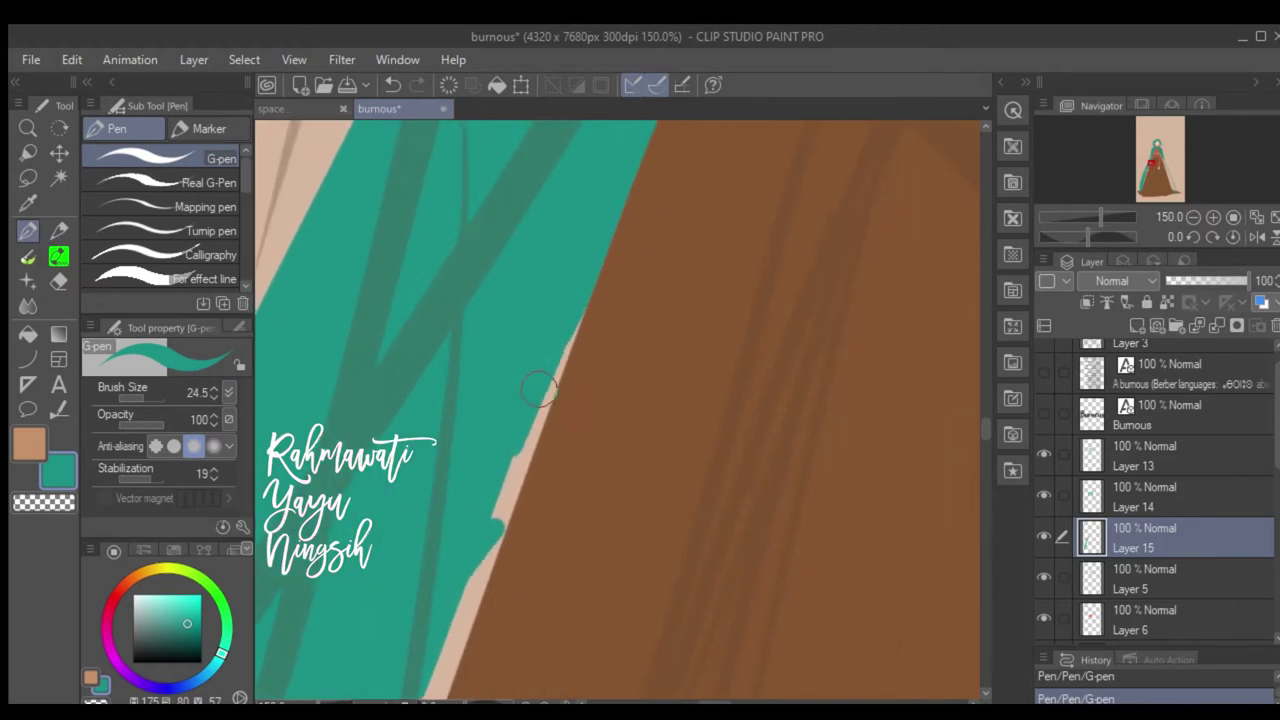
drag(585, 318, 540, 405)
drag(568, 356, 495, 525)
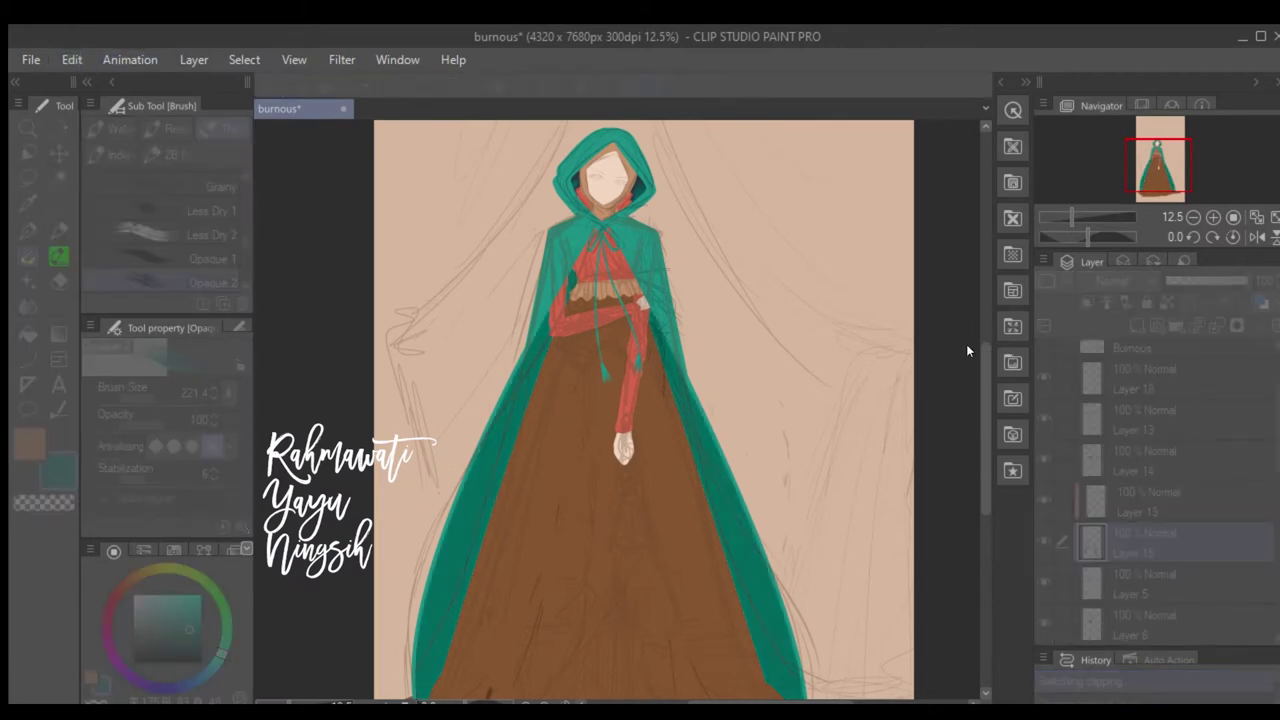
On Layer 19, paint dark purple shadow along the cloak's inner edges with the brush.
click(1150, 500)
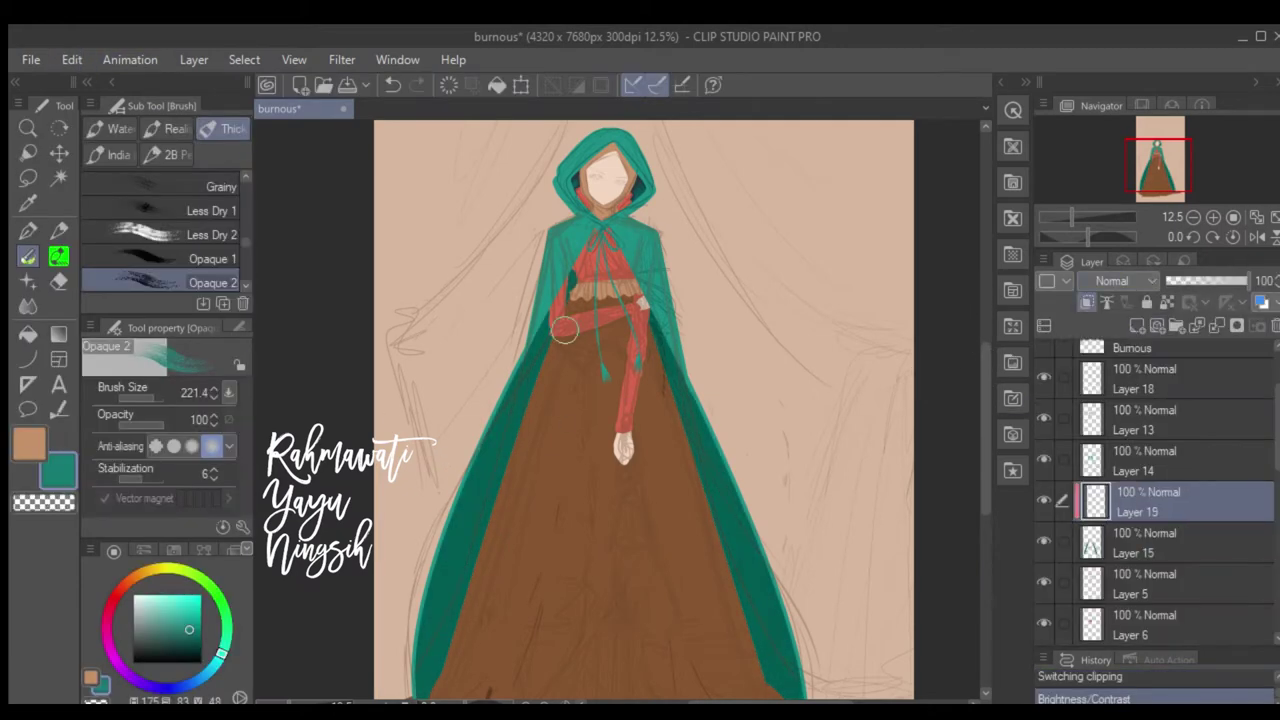
key(i)
click(106, 613)
click(113, 657)
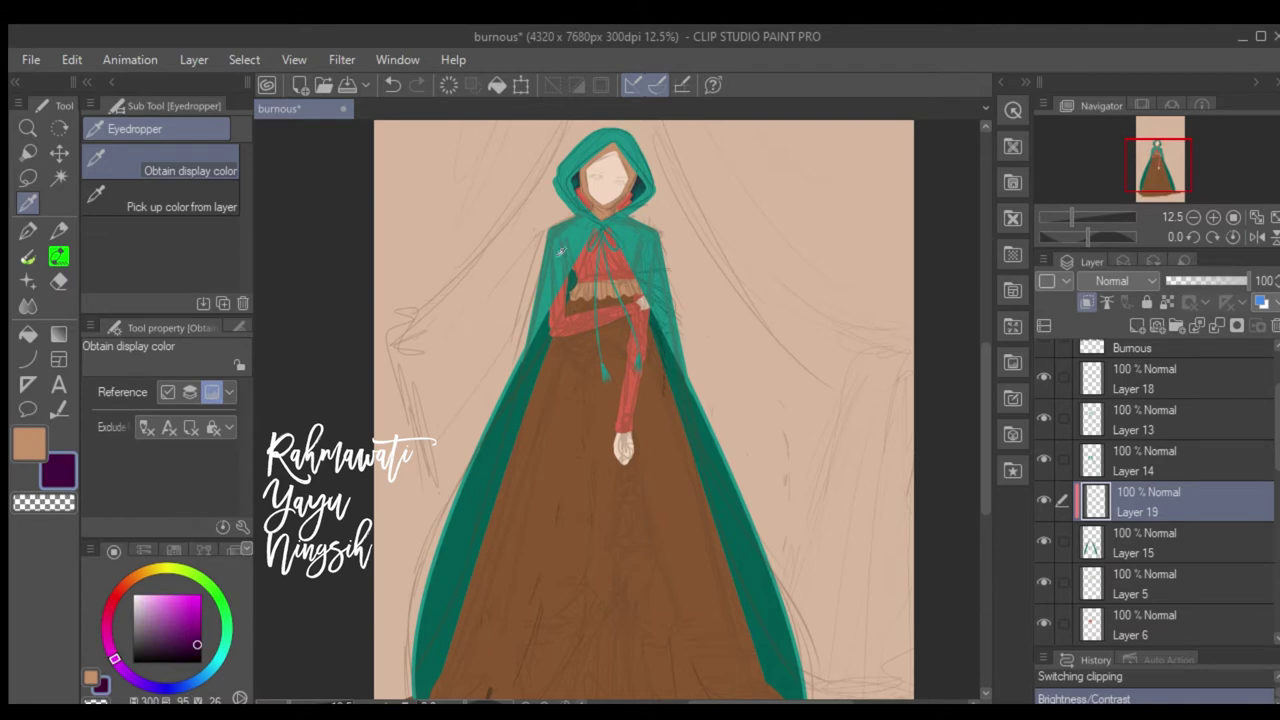
key(b)
drag(530, 370, 498, 462)
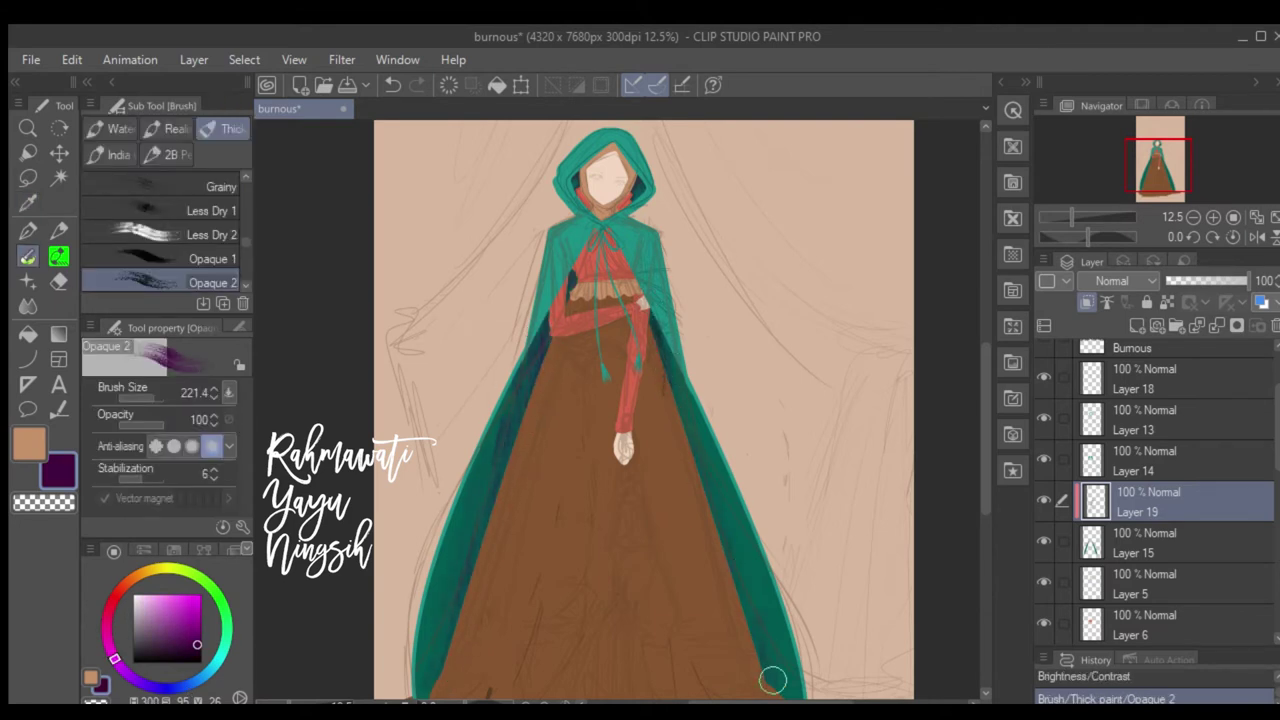
drag(771, 674, 706, 500)
scroll(706, 500, down, 2)
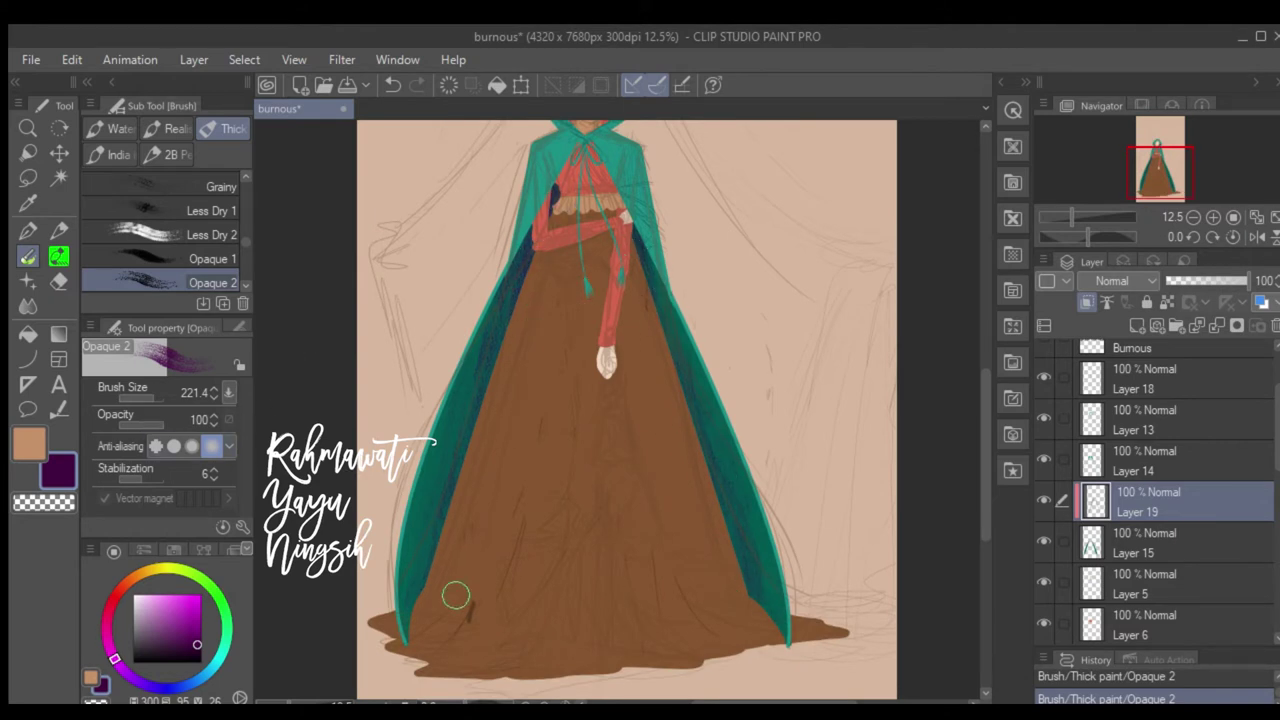
Darken the inner left cloak edge further, then ink the left eyebrow.
drag(445, 440, 478, 378)
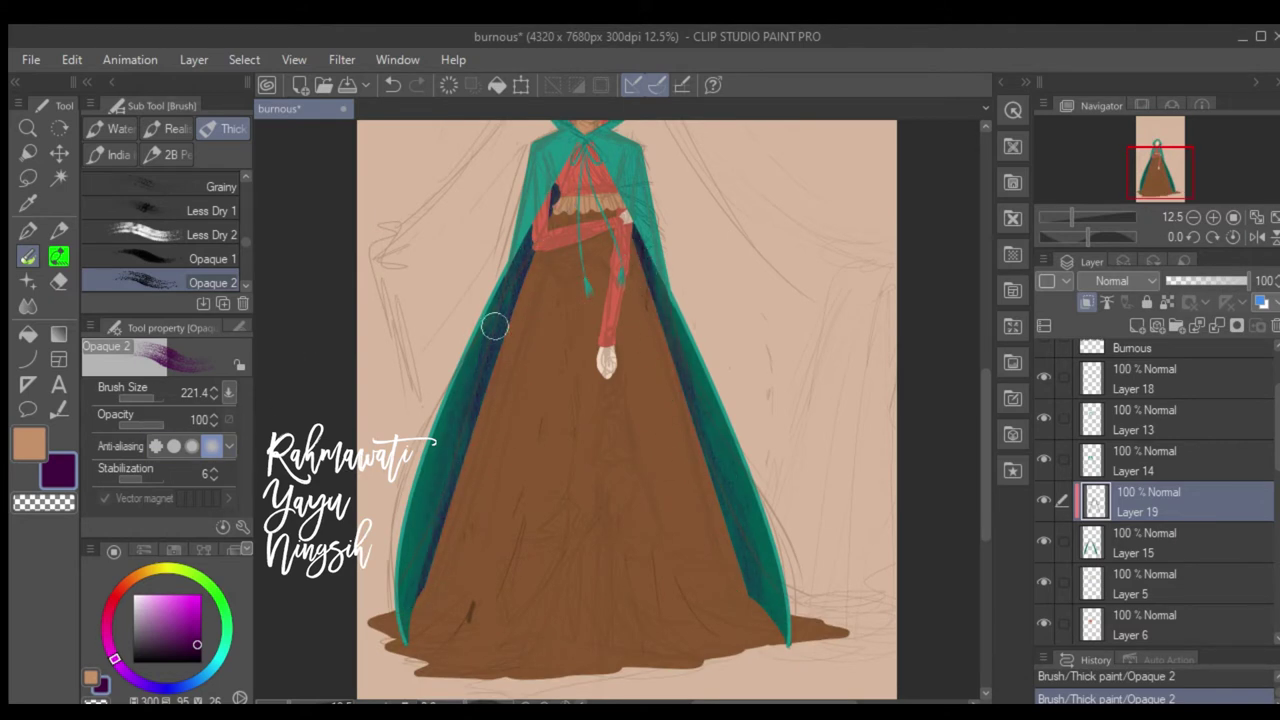
drag(710, 350, 734, 389)
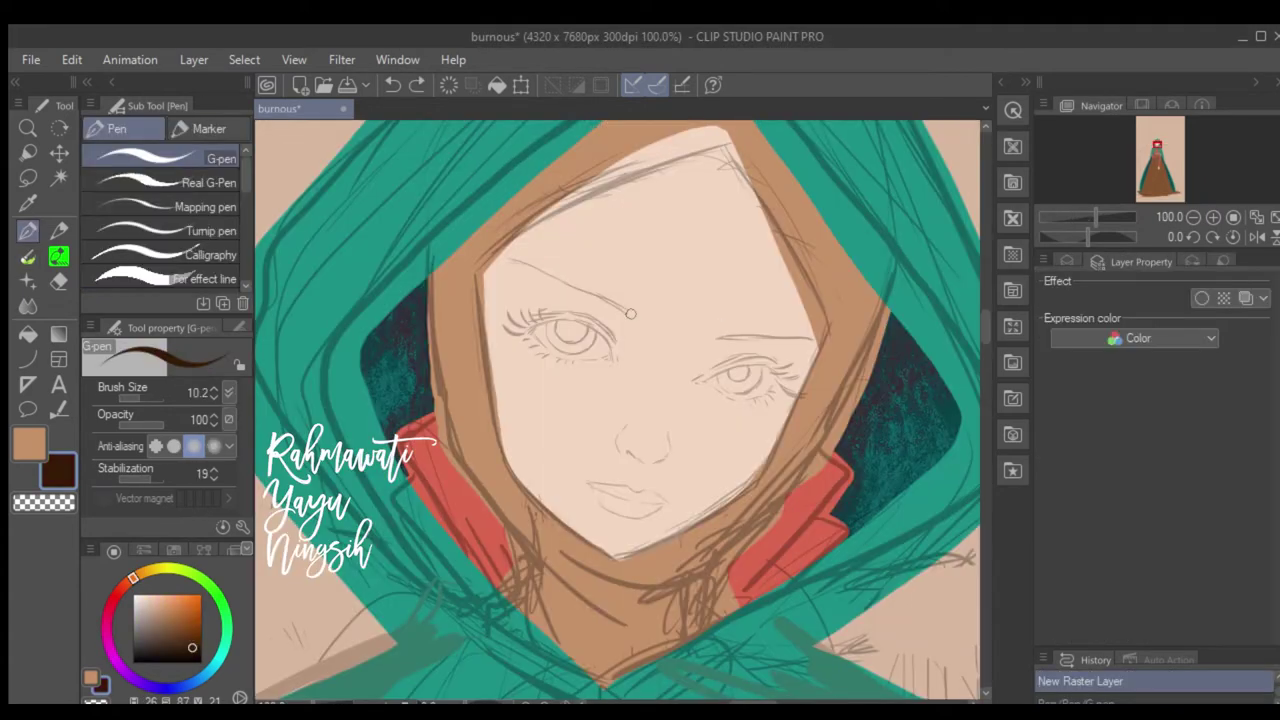
mouse_move(630, 314)
mouse_down()
mouse_move(510, 256)
mouse_move(585, 280)
mouse_up()
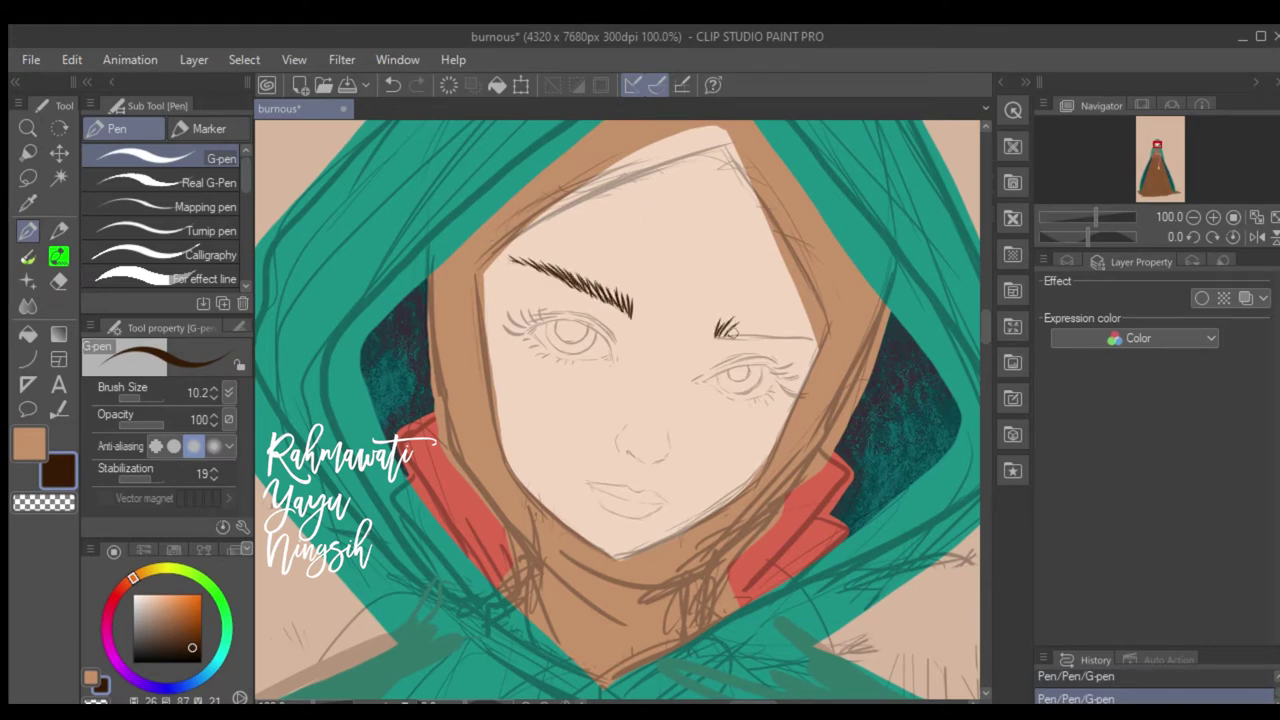
Extend the right eyebrow and ink the left eye's upper lid line and lashes.
drag(735, 330, 792, 334)
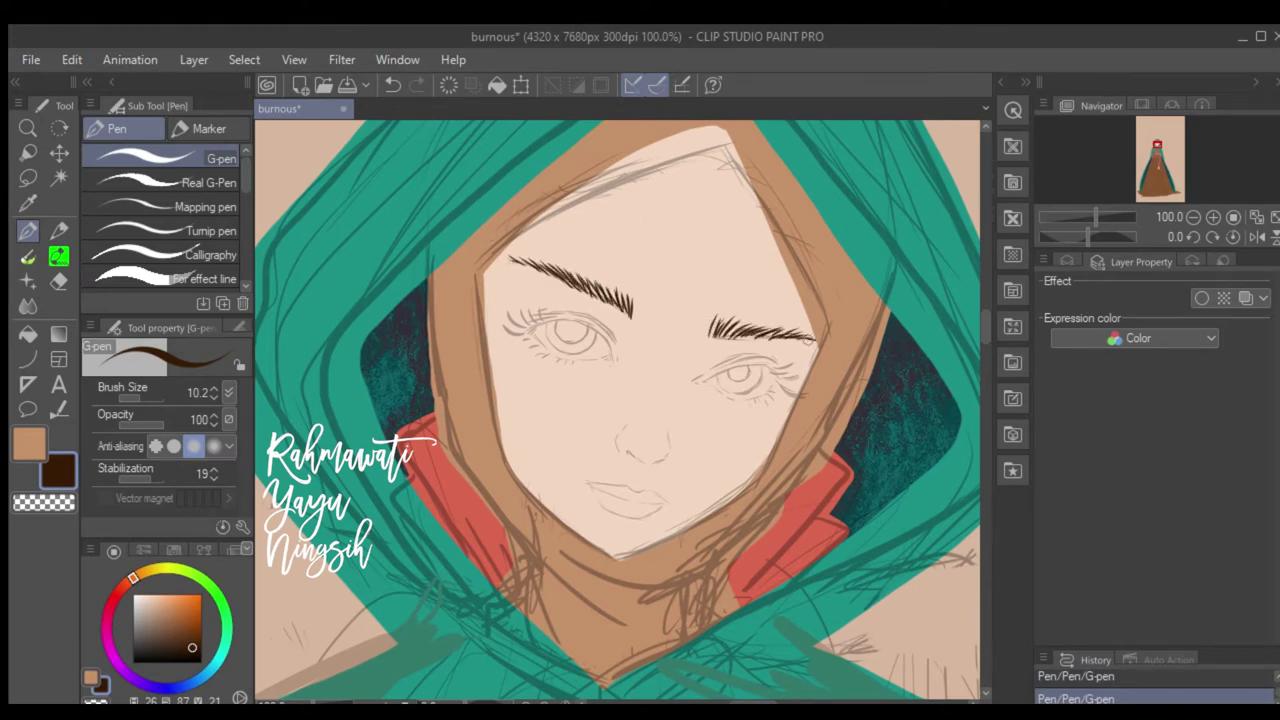
scroll(290, 392, up, 1)
drag(655, 292, 765, 312)
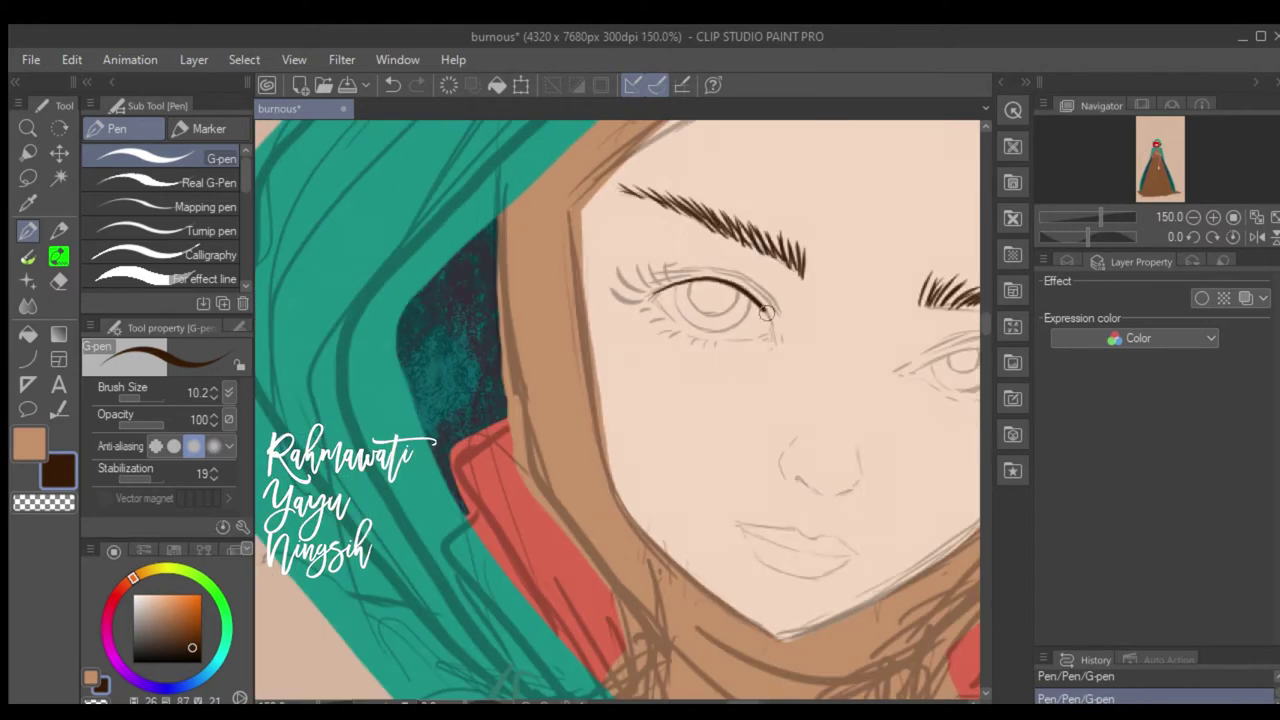
mouse_move(660, 290)
mouse_down()
mouse_move(612, 300)
mouse_move(622, 266)
mouse_move(690, 242)
mouse_move(778, 312)
mouse_up()
drag(682, 274, 776, 293)
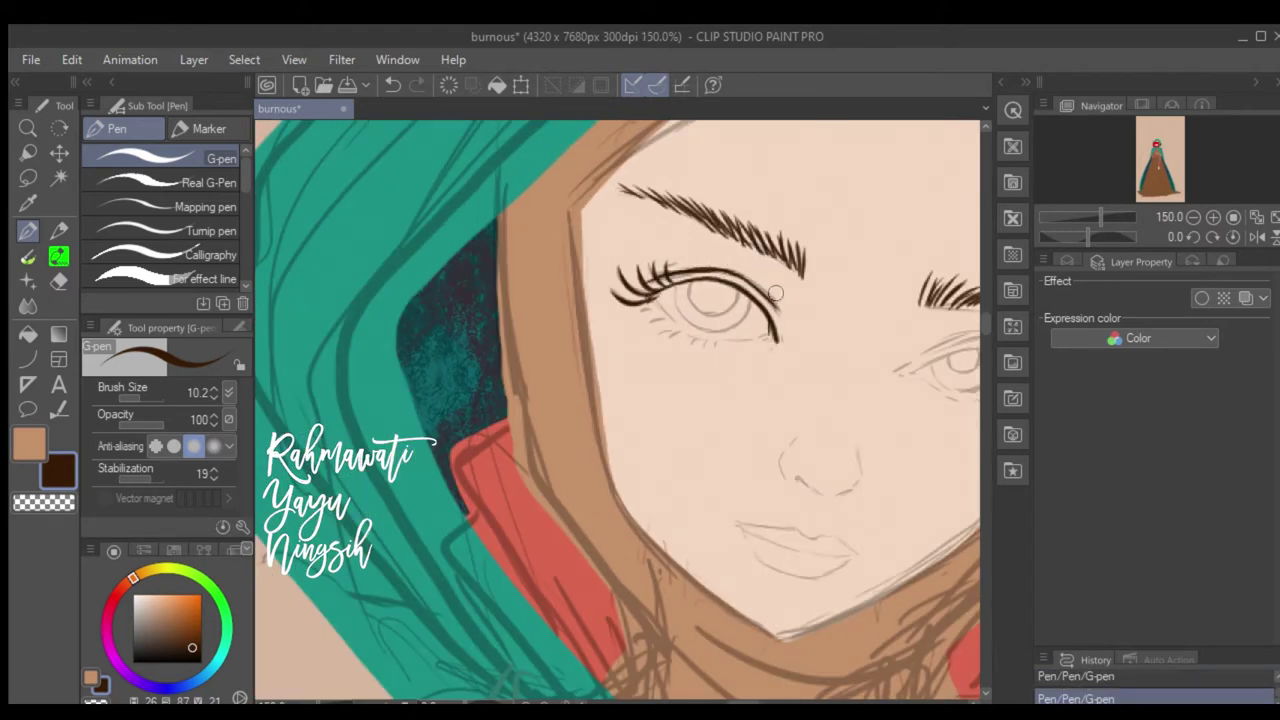
Ink the upper eyelid line and outer-corner lashes of the right eye.
drag(657, 300, 531, 297)
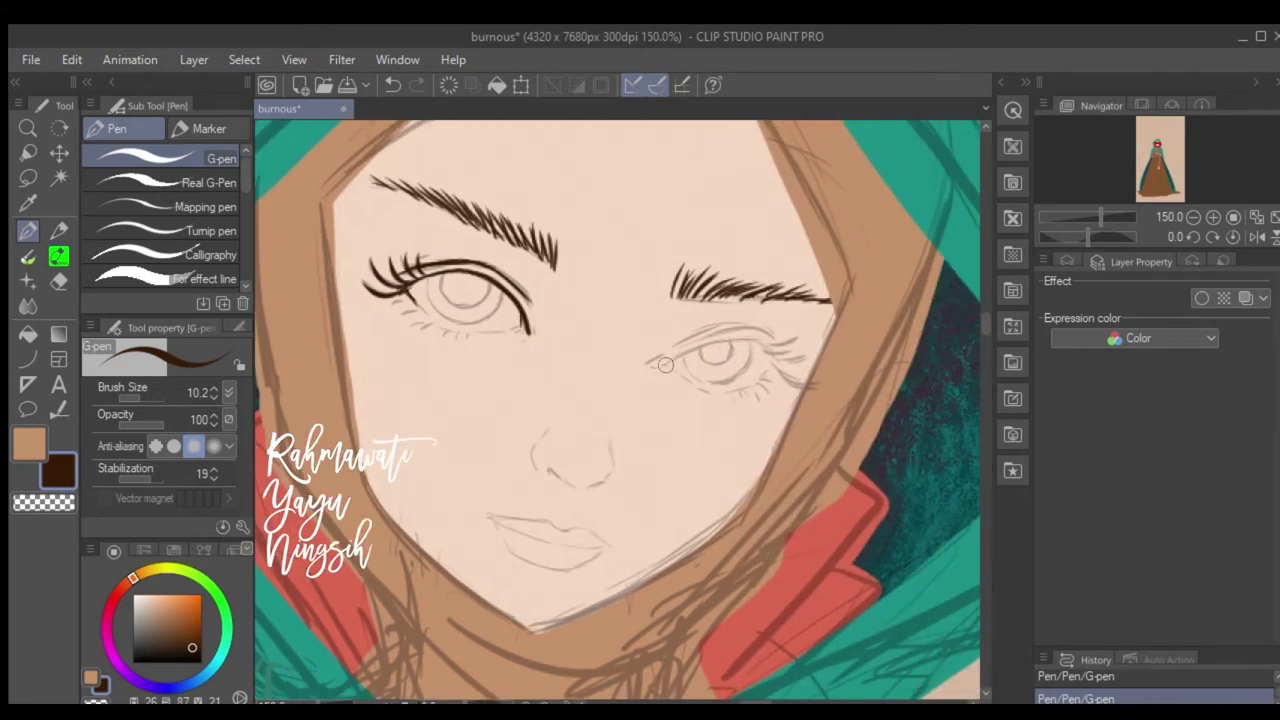
mouse_move(772, 349)
mouse_down()
mouse_move(814, 376)
mouse_move(812, 340)
mouse_up()
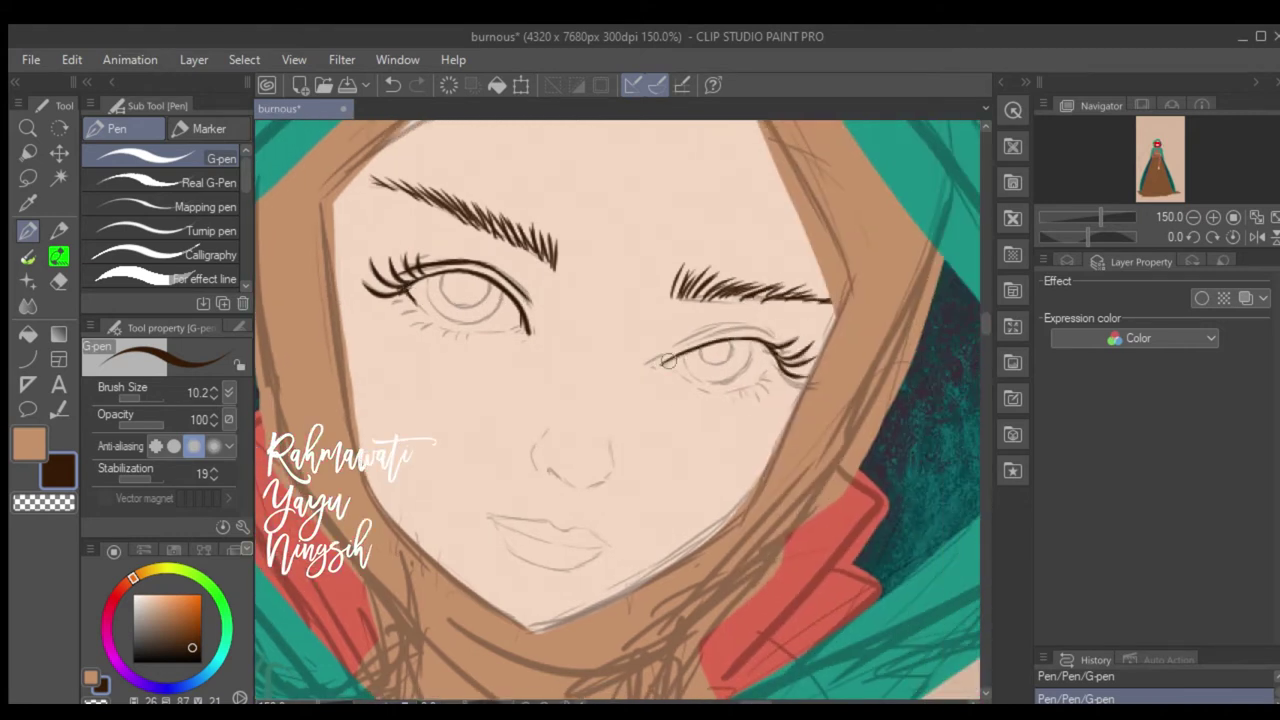
drag(675, 347, 768, 334)
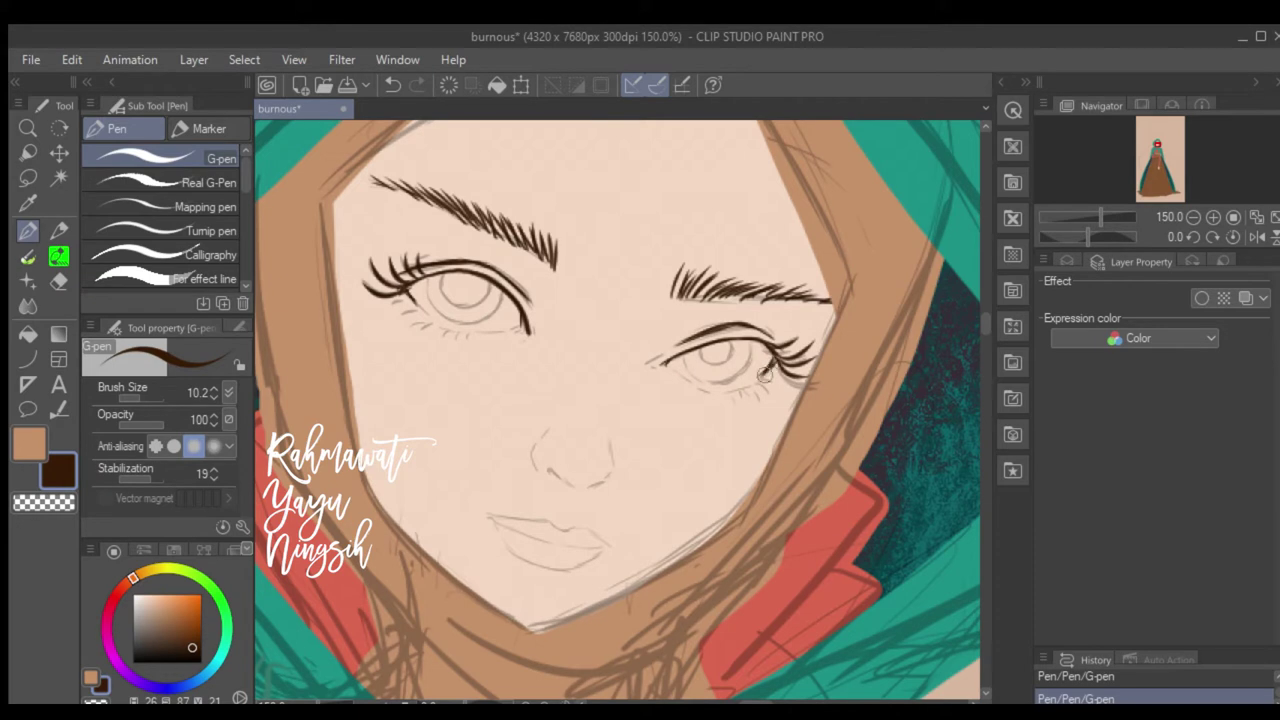
key(ctrl+shift+n)
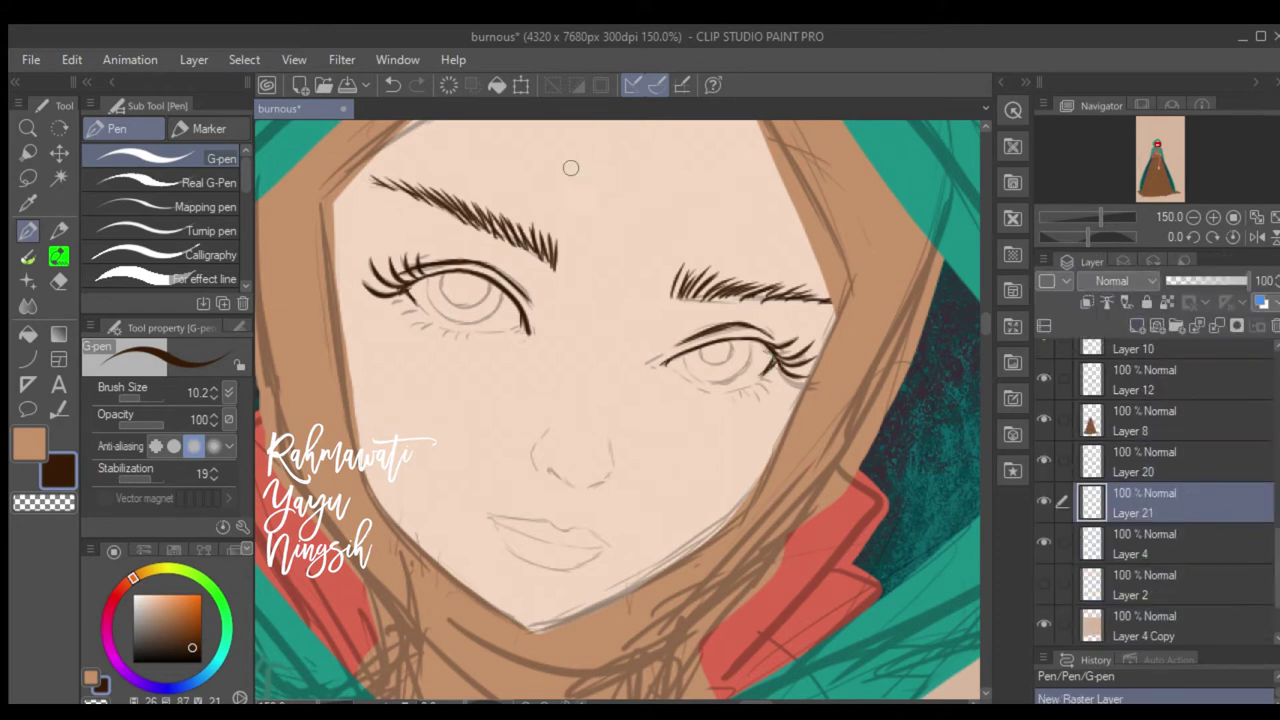
Paint both eyeballs white, then add brown irises on a new layer.
click(134, 594)
mouse_move(424, 290)
mouse_down()
mouse_move(450, 310)
mouse_move(450, 285)
mouse_move(495, 290)
mouse_move(425, 298)
mouse_move(485, 312)
mouse_move(515, 300)
mouse_move(507, 321)
mouse_up()
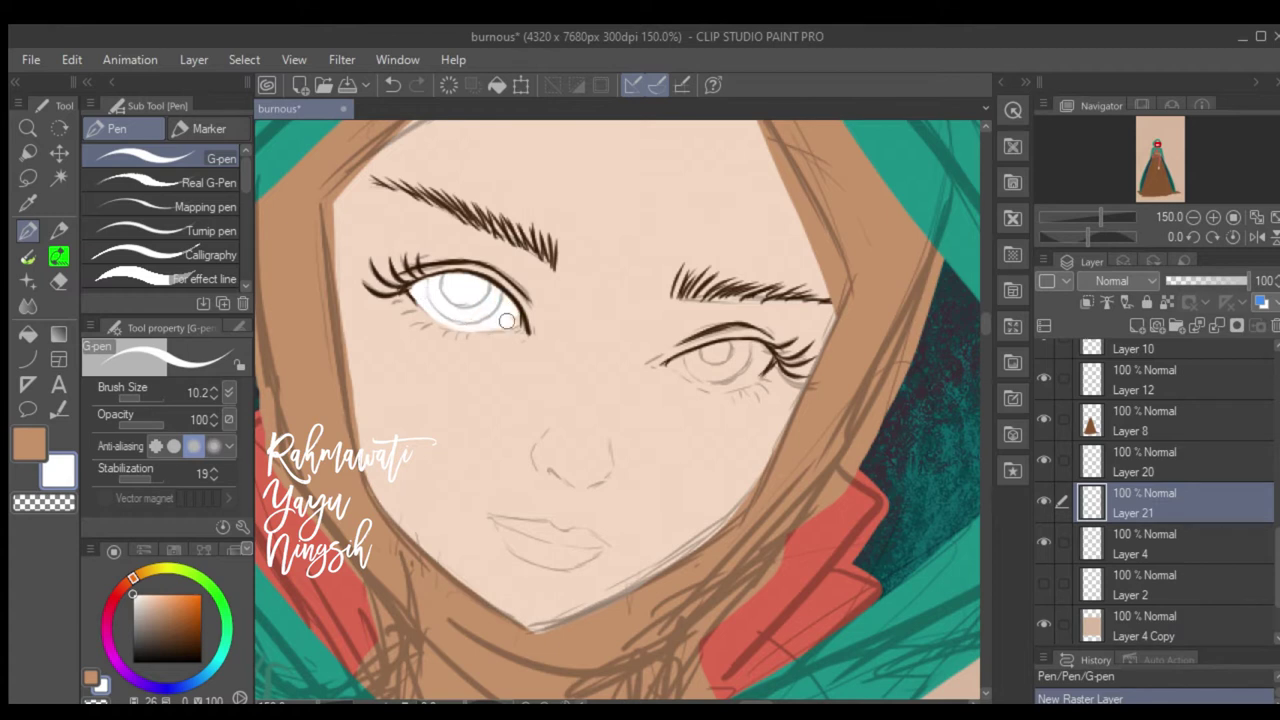
mouse_move(680, 362)
mouse_down()
mouse_move(748, 350)
mouse_move(738, 380)
mouse_move(750, 343)
mouse_move(762, 365)
mouse_move(694, 374)
mouse_up()
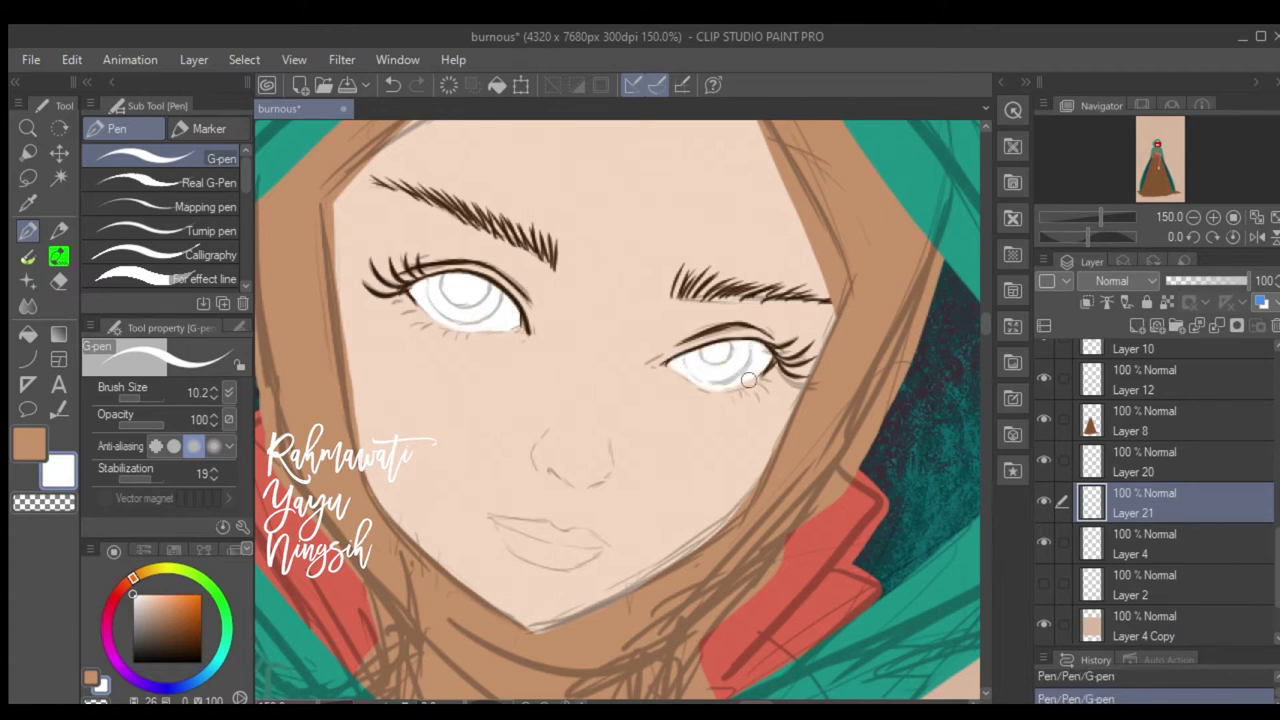
key(ctrl+shift+n)
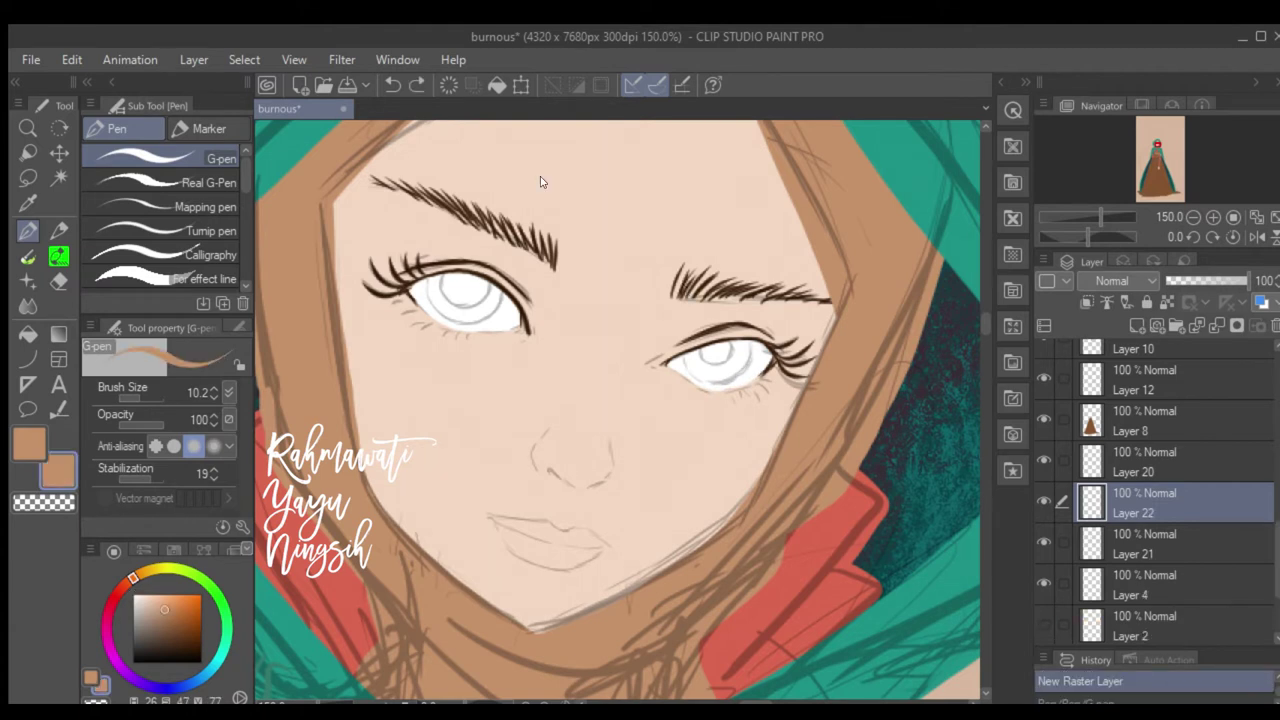
mouse_move(458, 297)
mouse_down()
mouse_move(445, 290)
mouse_move(483, 294)
mouse_move(478, 305)
mouse_move(495, 295)
mouse_up()
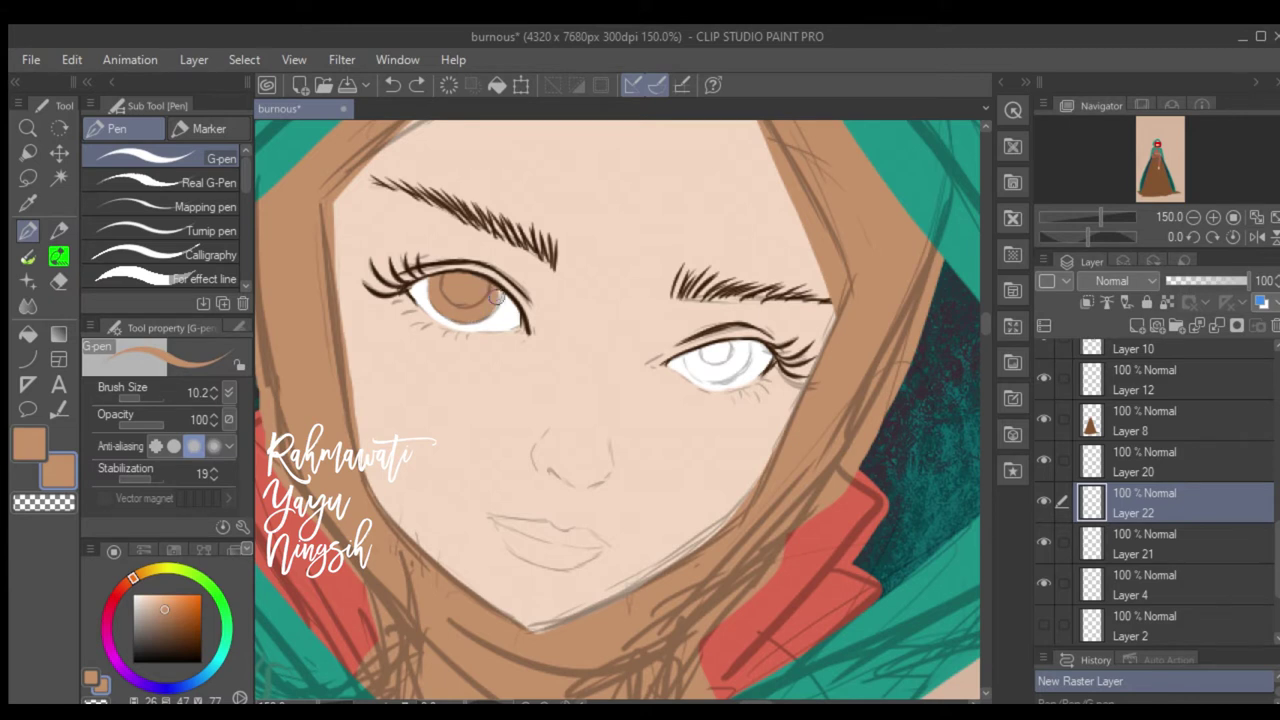
mouse_move(712, 352)
mouse_down()
mouse_move(688, 362)
mouse_move(722, 363)
mouse_move(720, 375)
mouse_up()
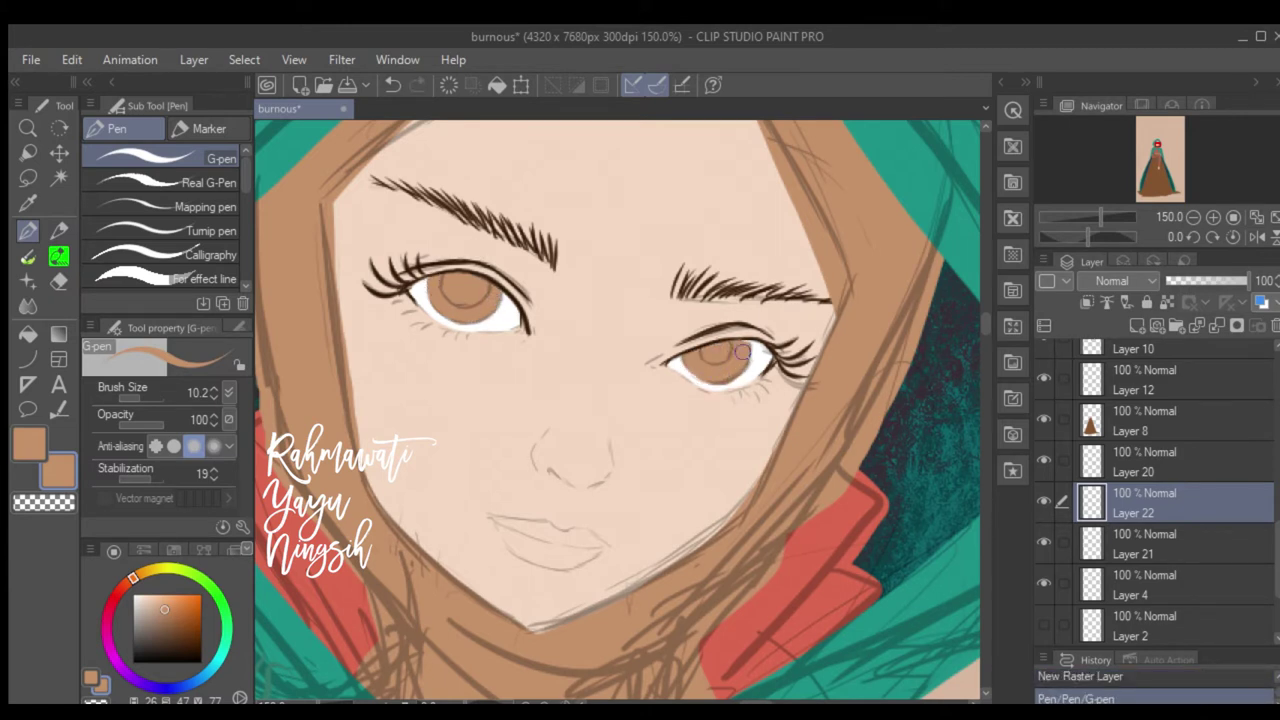
Eyedrop dark brown and paint pupils on a new layer, then refine lashes and irises.
key(i)
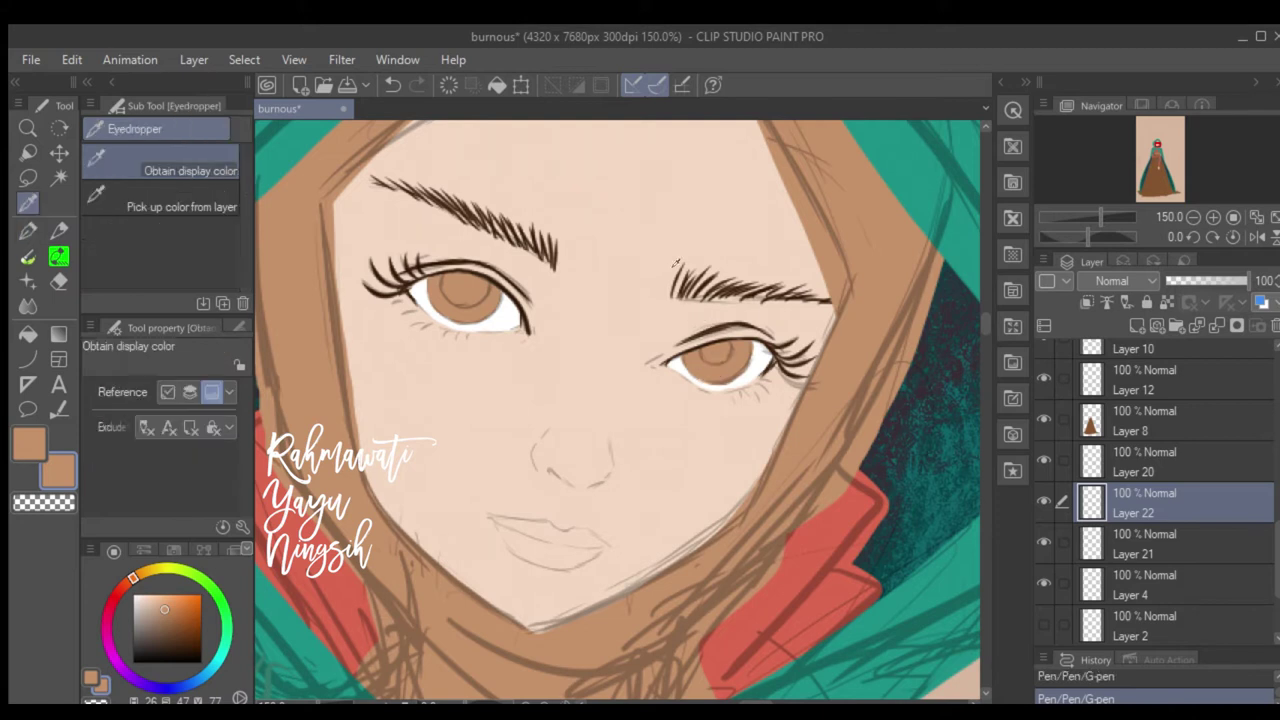
click(525, 318)
click(1137, 325)
key(p)
drag(457, 286, 485, 292)
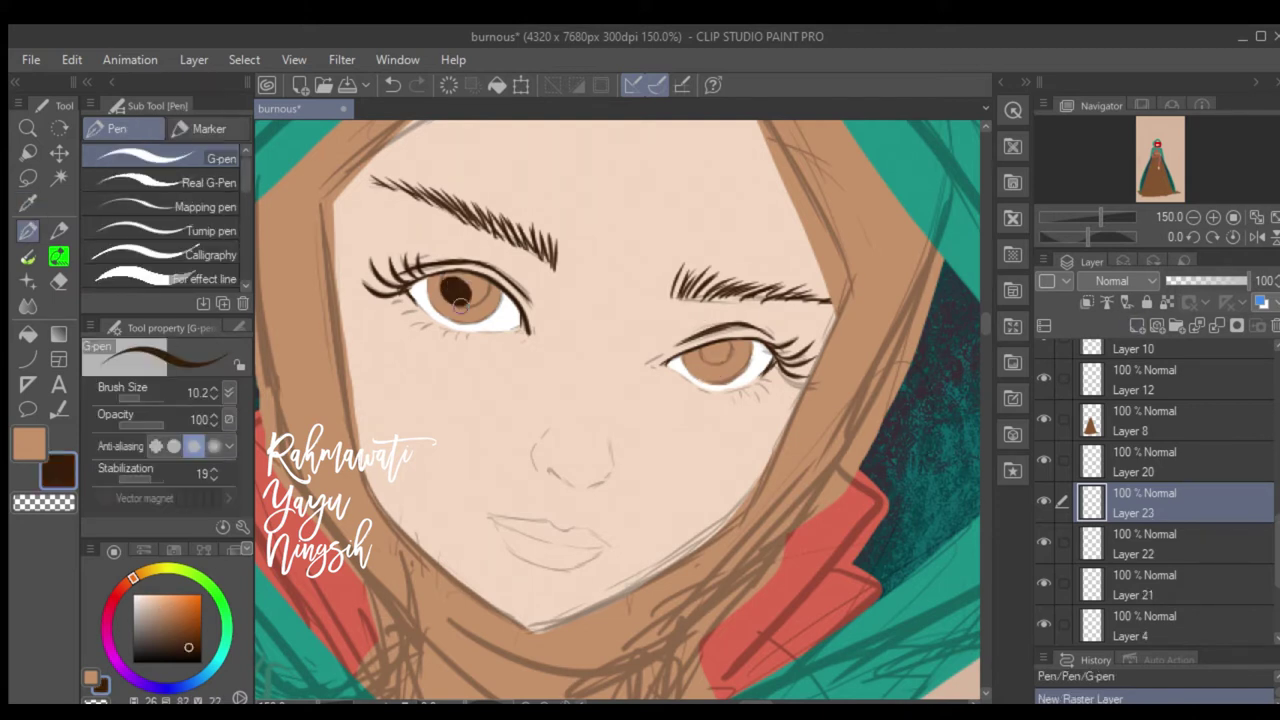
key(ctrl+z)
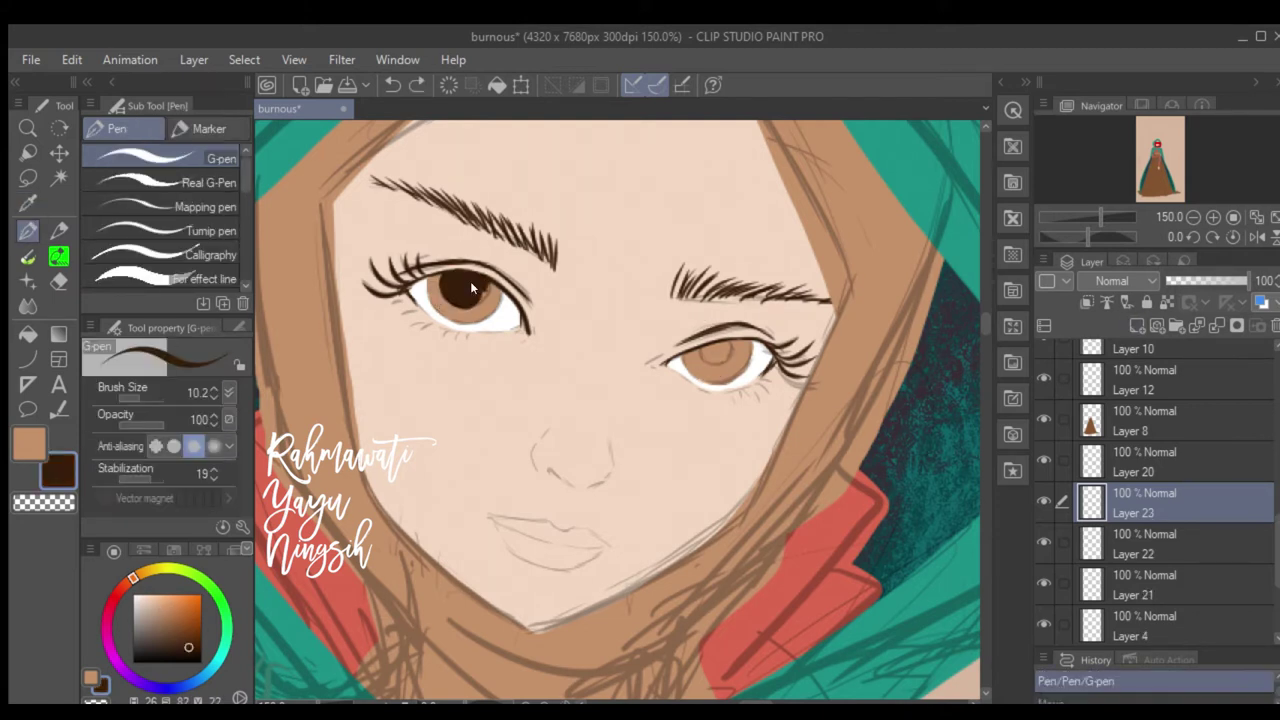
drag(441, 284, 438, 286)
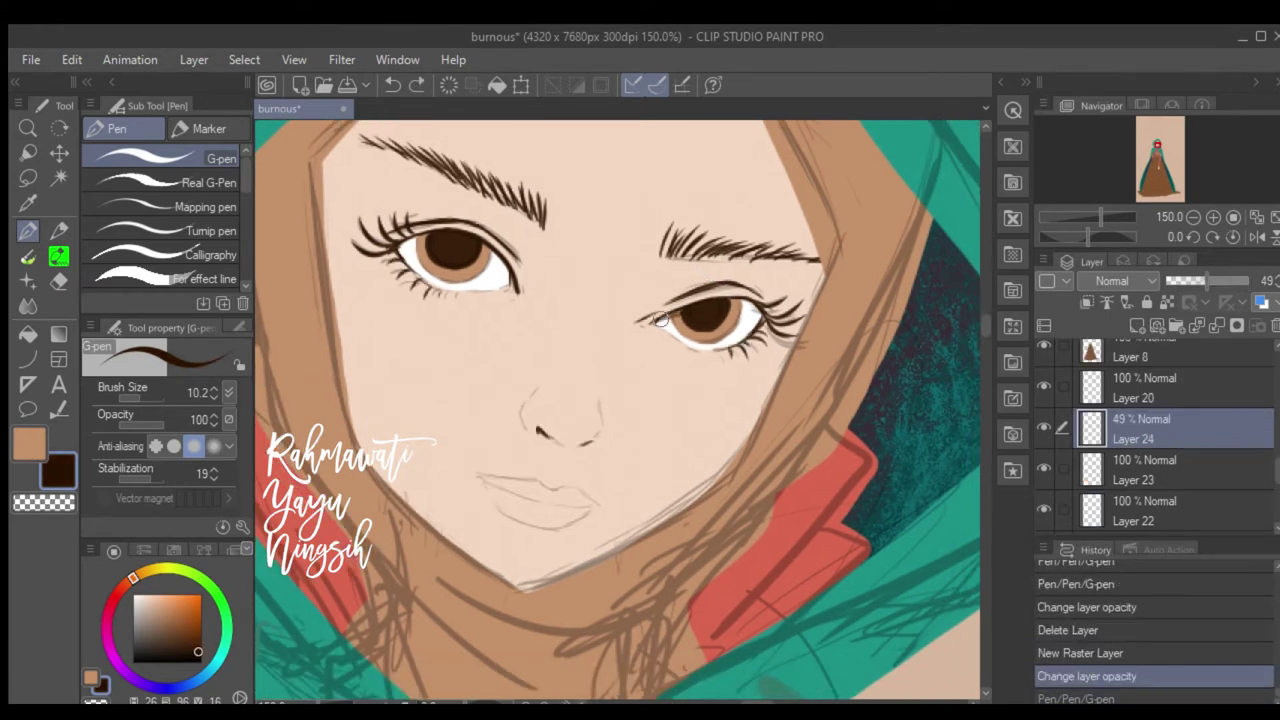
drag(745, 302, 762, 318)
drag(396, 240, 510, 285)
mouse_move(420, 237)
mouse_down()
mouse_move(400, 246)
mouse_move(408, 262)
mouse_up()
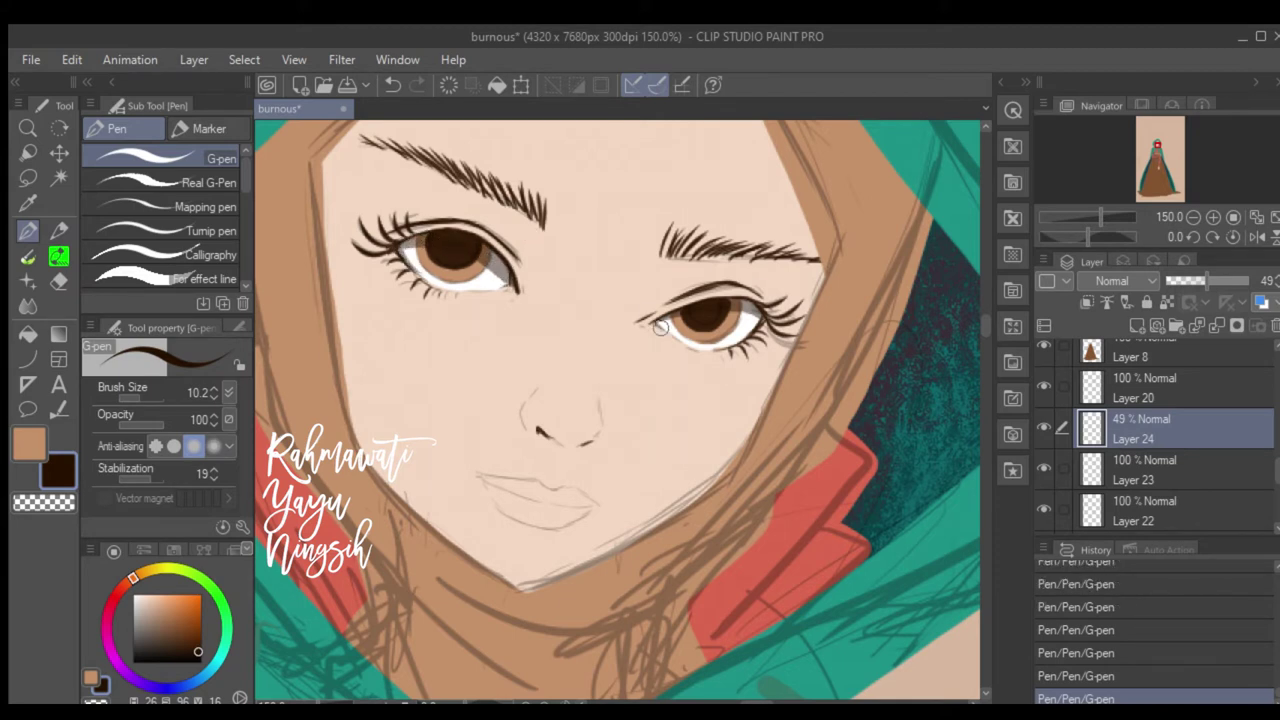
Dot near-white highlights on both eyes on a new 66%-opacity layer, then zoom out.
click(1087, 302)
drag(1250, 281, 1220, 281)
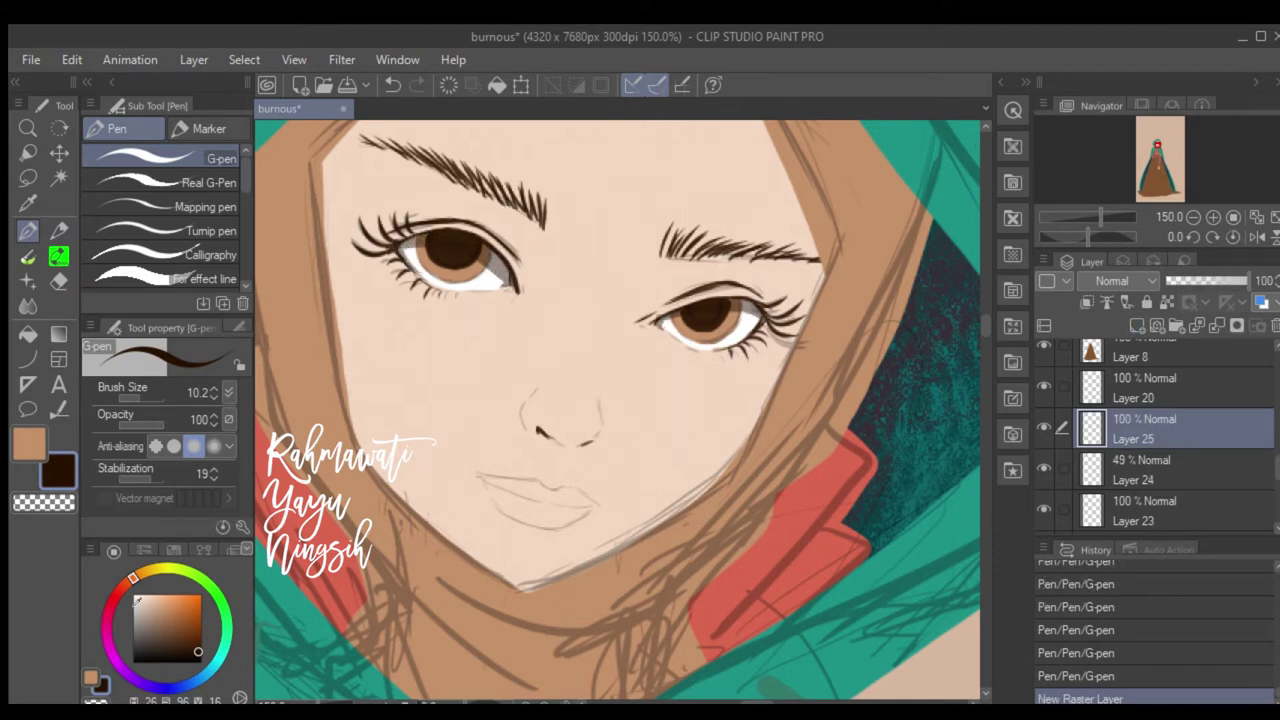
alt+click(425, 255)
click(432, 252)
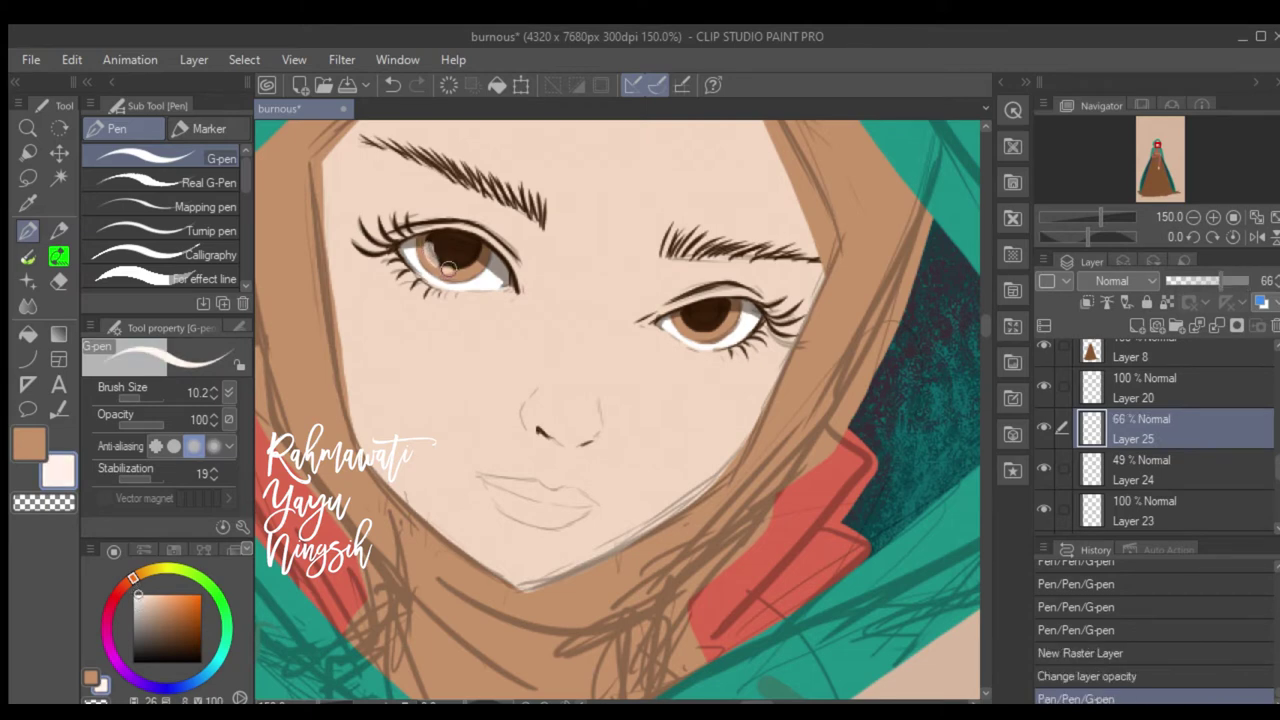
click(440, 256)
click(720, 310)
click(724, 314)
scroll(882, 188, down, 3)
scroll(766, 276, down, 2)
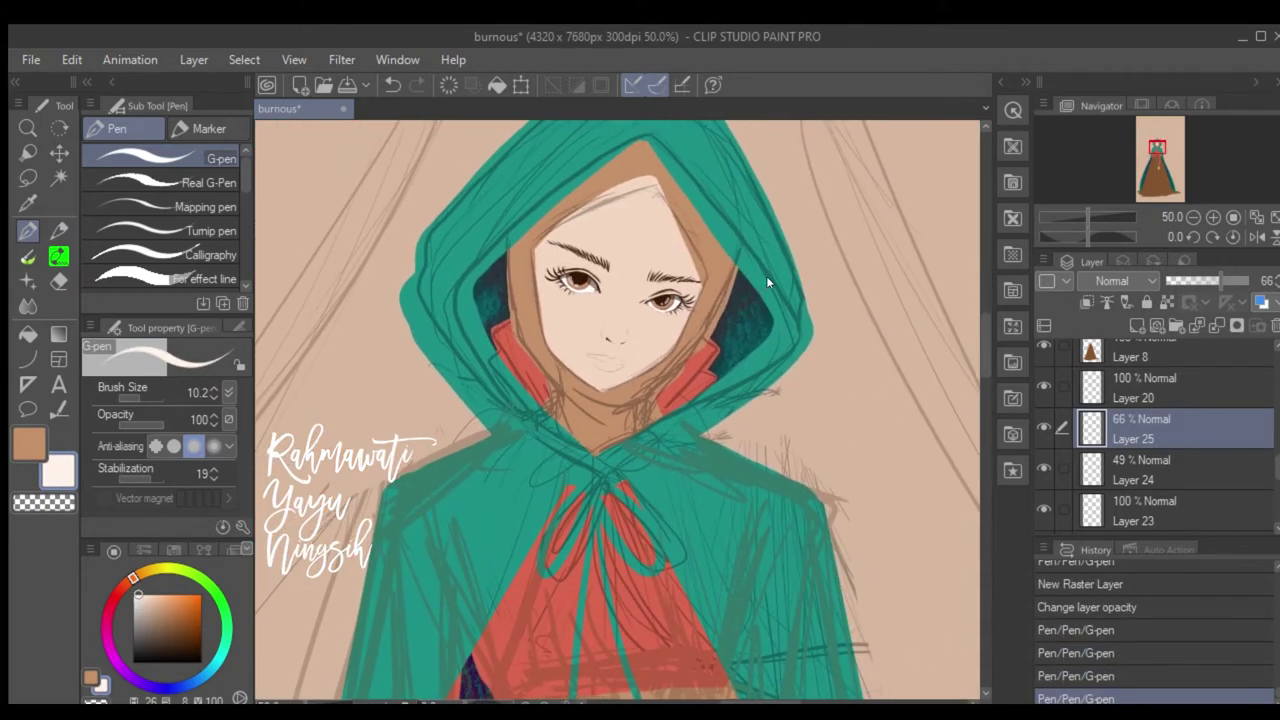
scroll(815, 297, down, 2)
scroll(741, 279, down, 2)
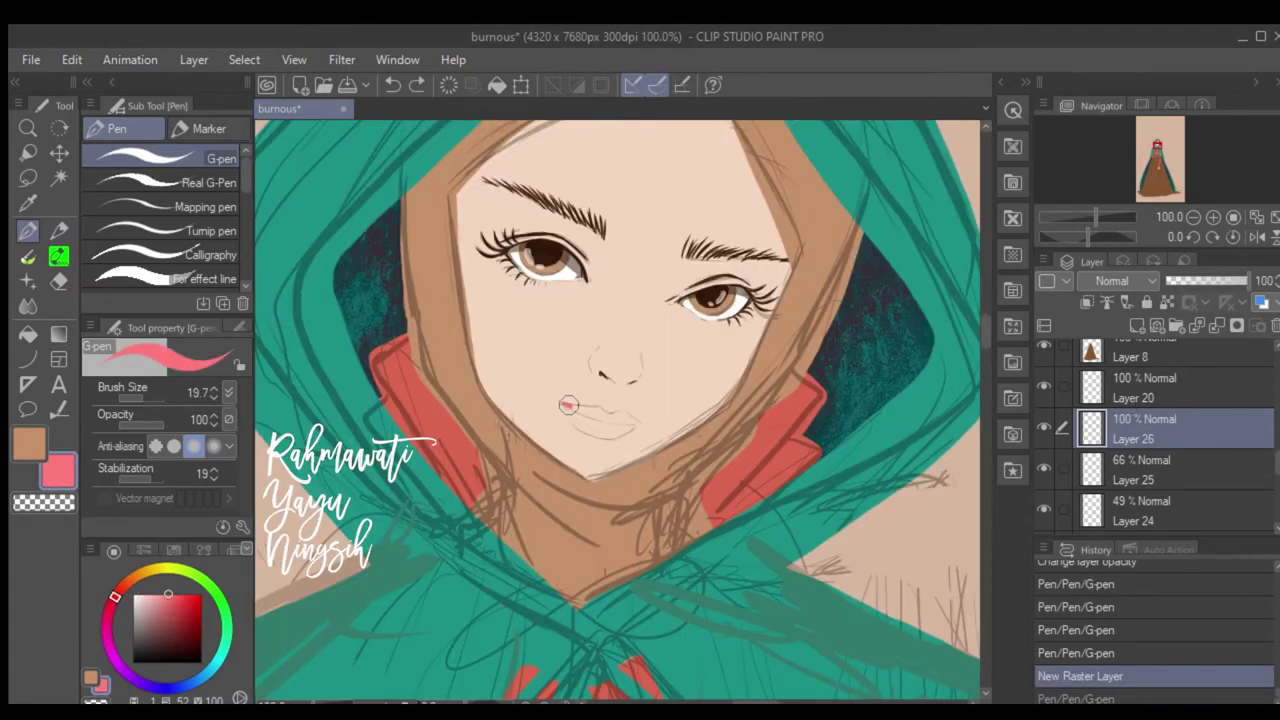
Paint pink lips on the mouth and try, then undo, clipping a new layer above them.
mouse_move(568, 404)
mouse_down()
mouse_move(624, 418)
mouse_move(583, 425)
mouse_move(620, 428)
mouse_up()
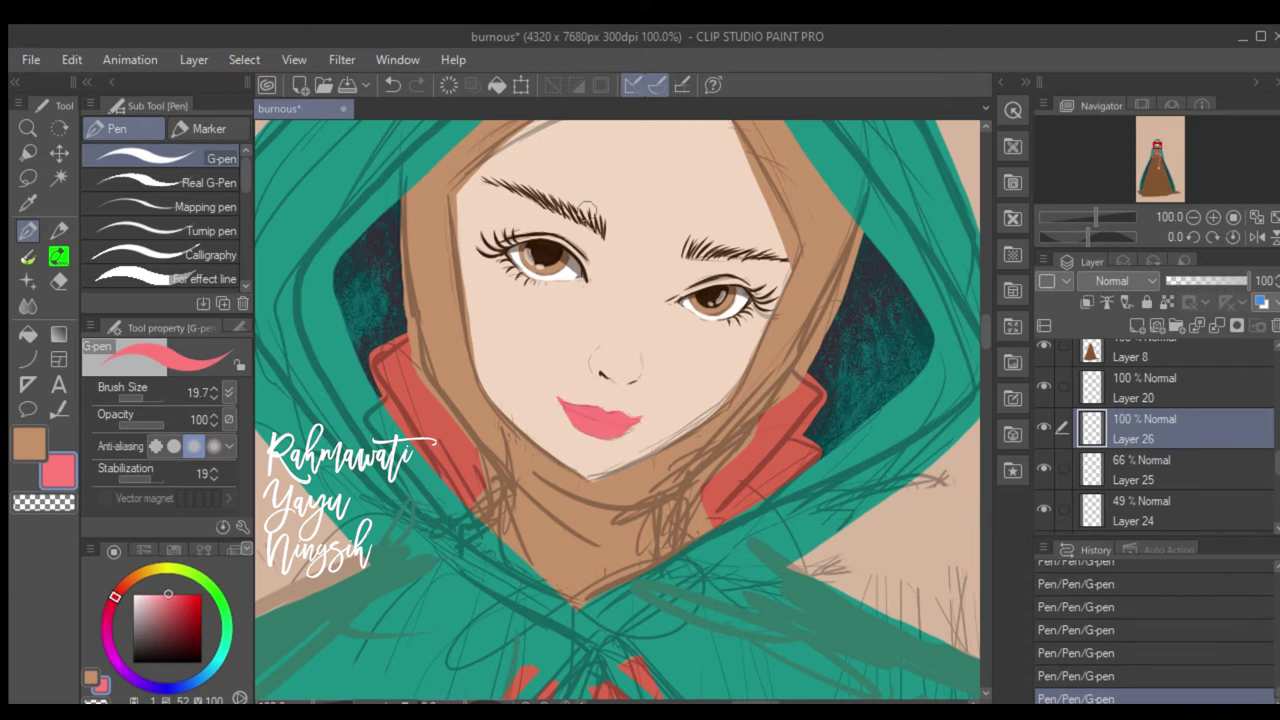
click(1137, 325)
click(28, 257)
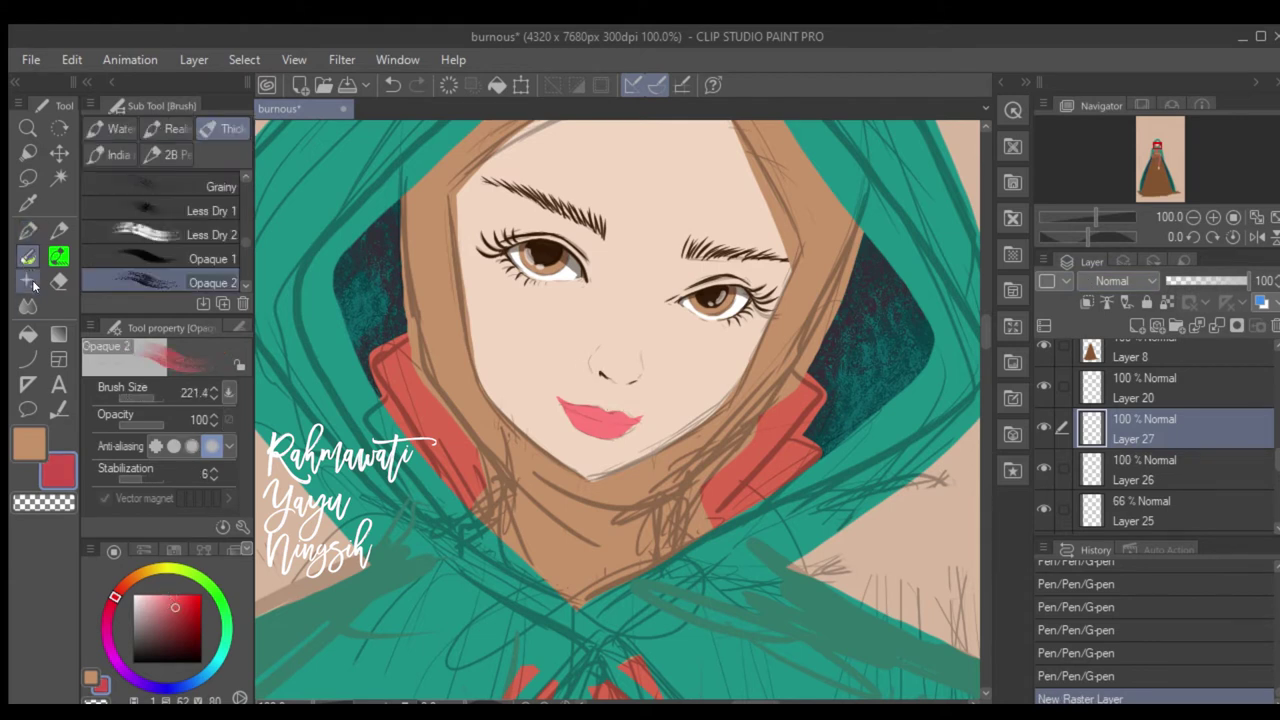
click(59, 281)
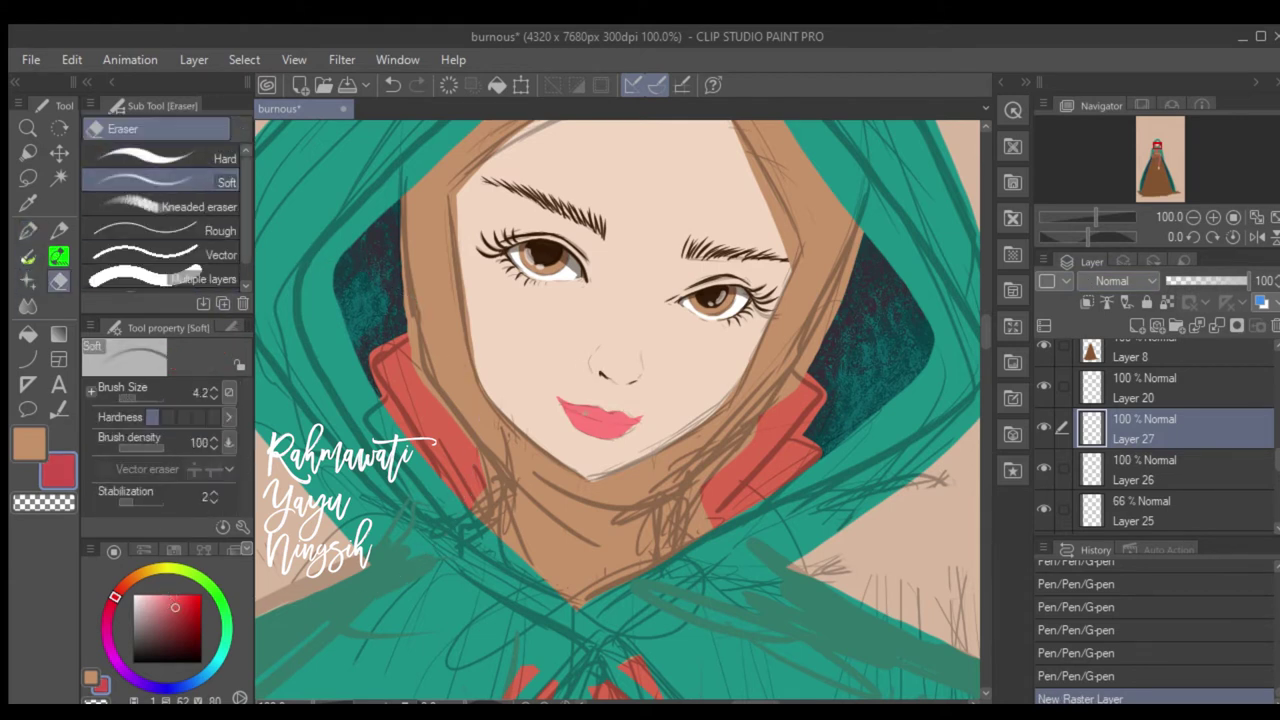
drag(600, 420, 640, 440)
click(1086, 302)
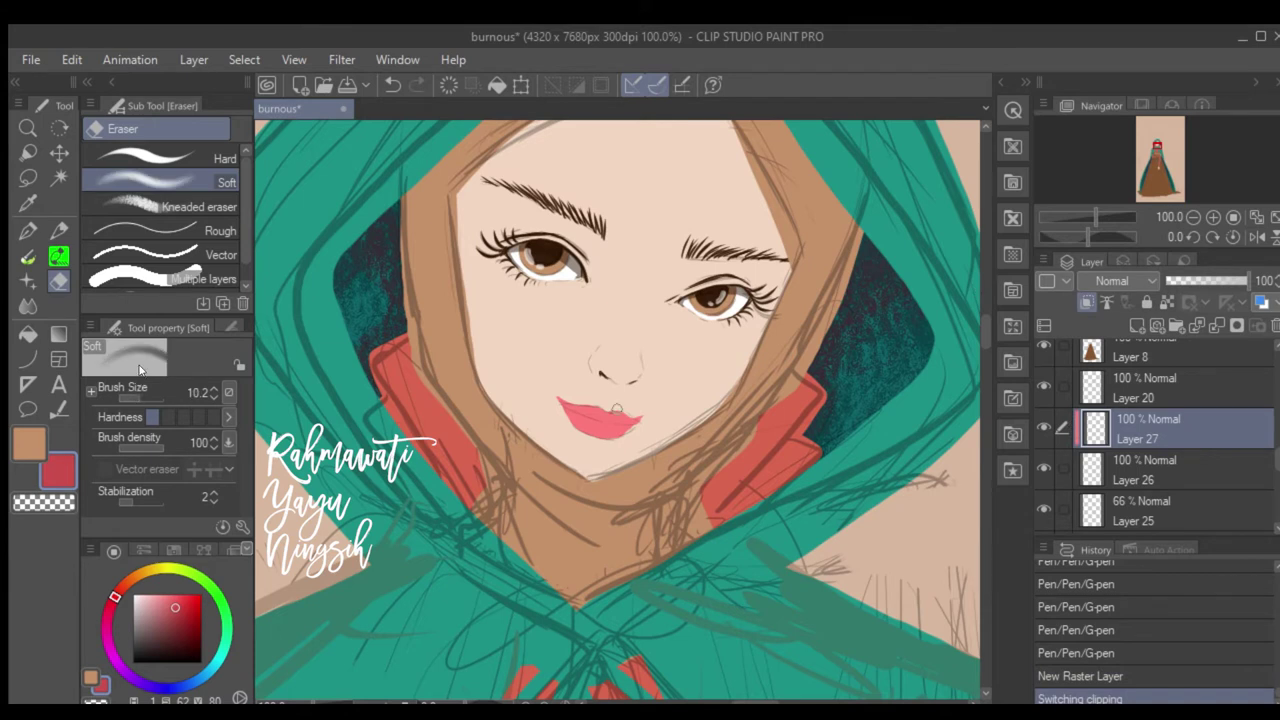
key(ctrl+z)
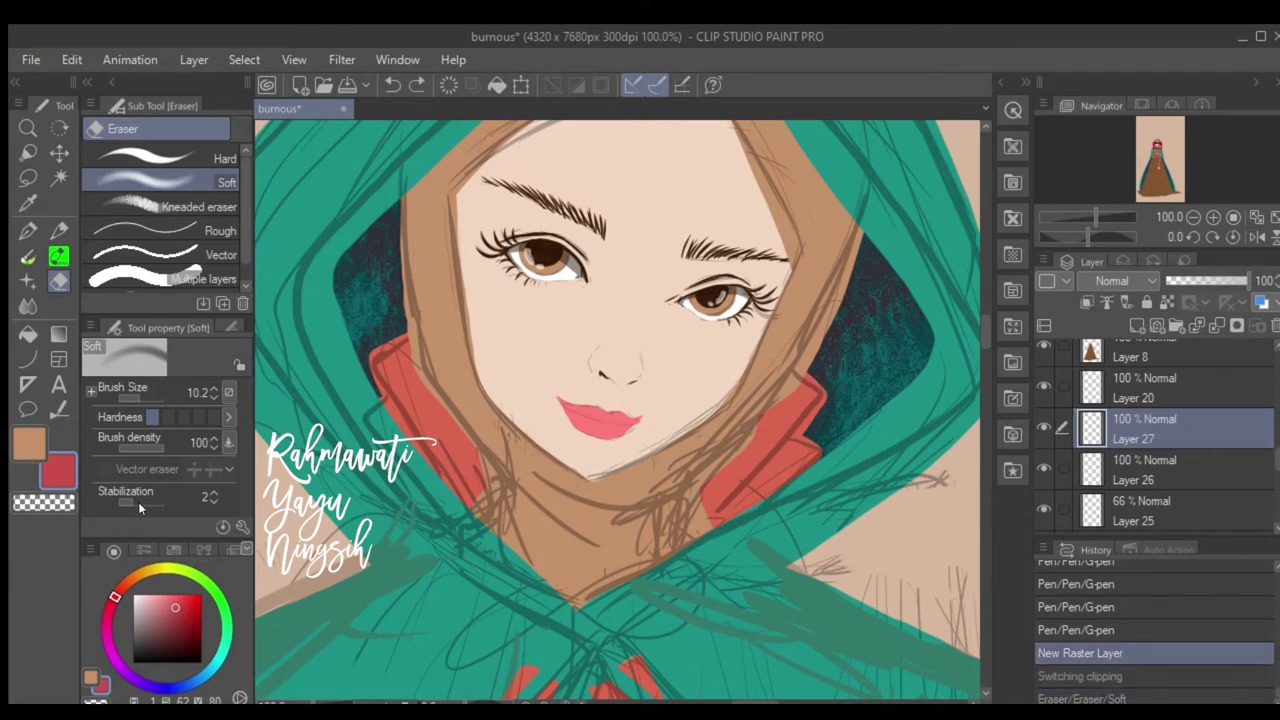
Pick a darker red, set a hard eraser, delete Layer 27, and draw the left curtain's curve.
drag(180, 612, 186, 623)
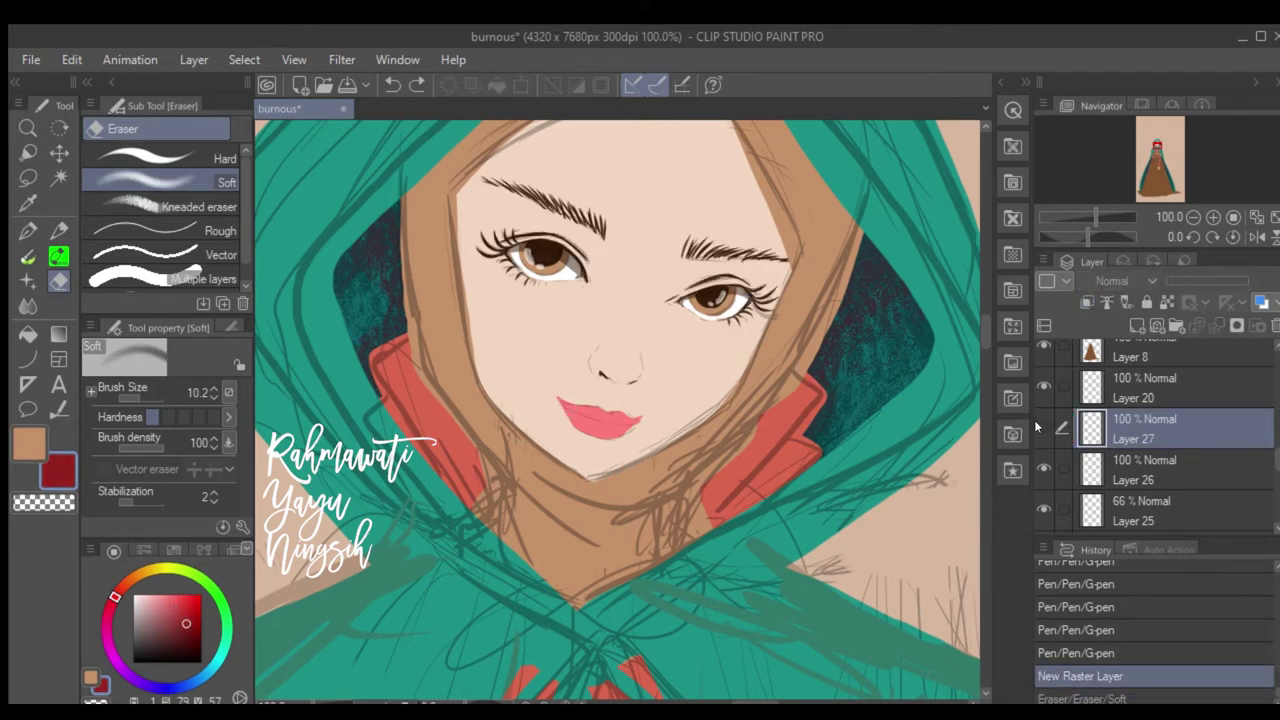
key(comma)
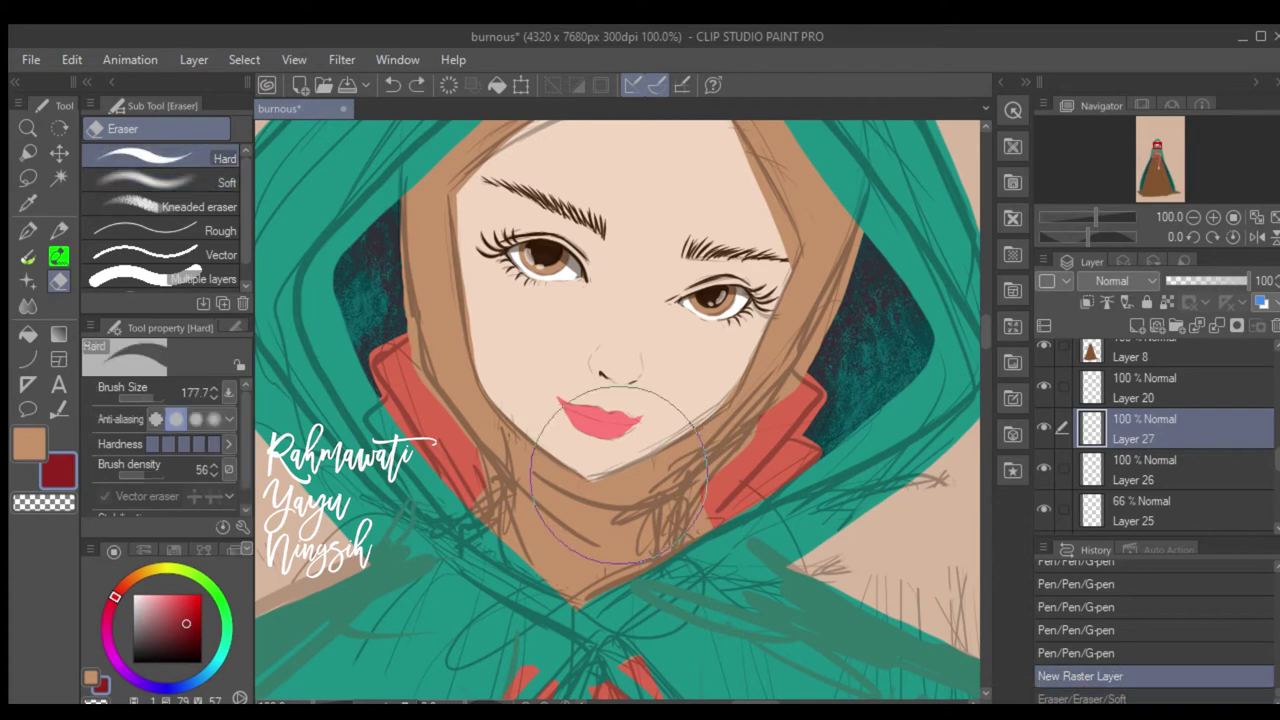
click(1257, 325)
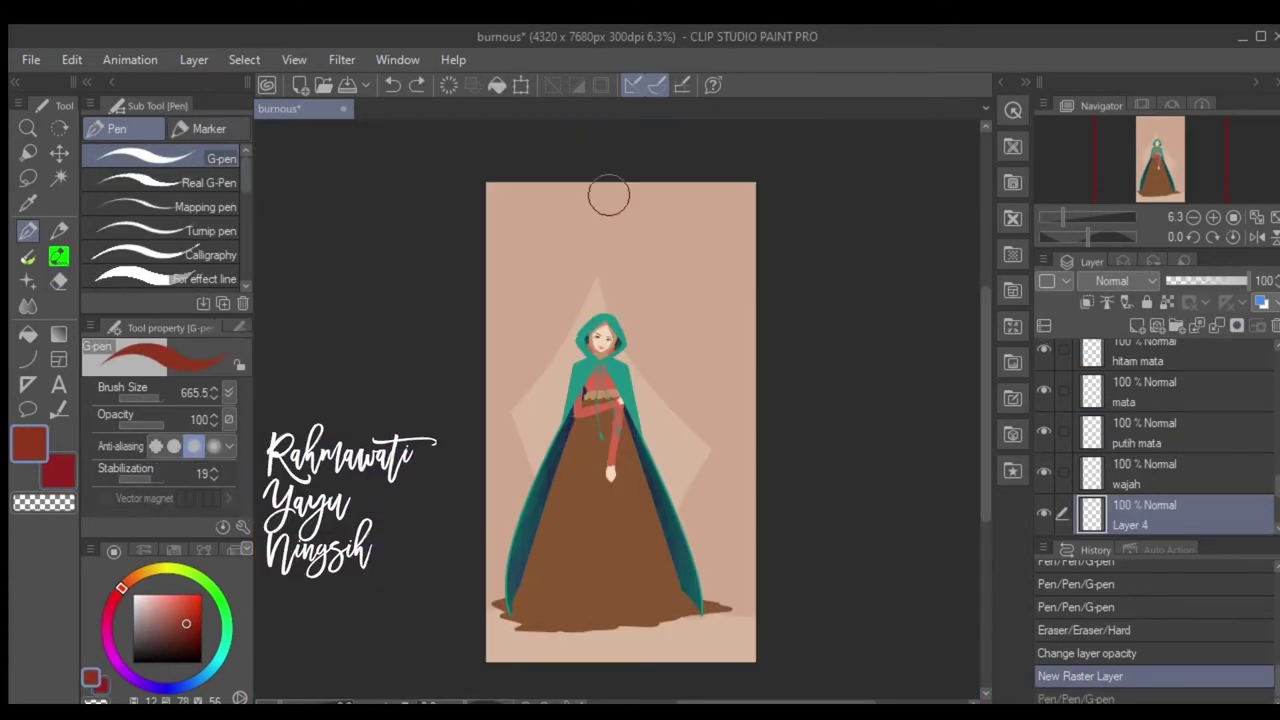
mouse_move(609, 196)
mouse_down()
mouse_move(480, 430)
mouse_move(498, 600)
mouse_up()
Fill the left curtain red, then draw and fill the right curtain red on a new layer.
key(g)
click(575, 205)
key(p)
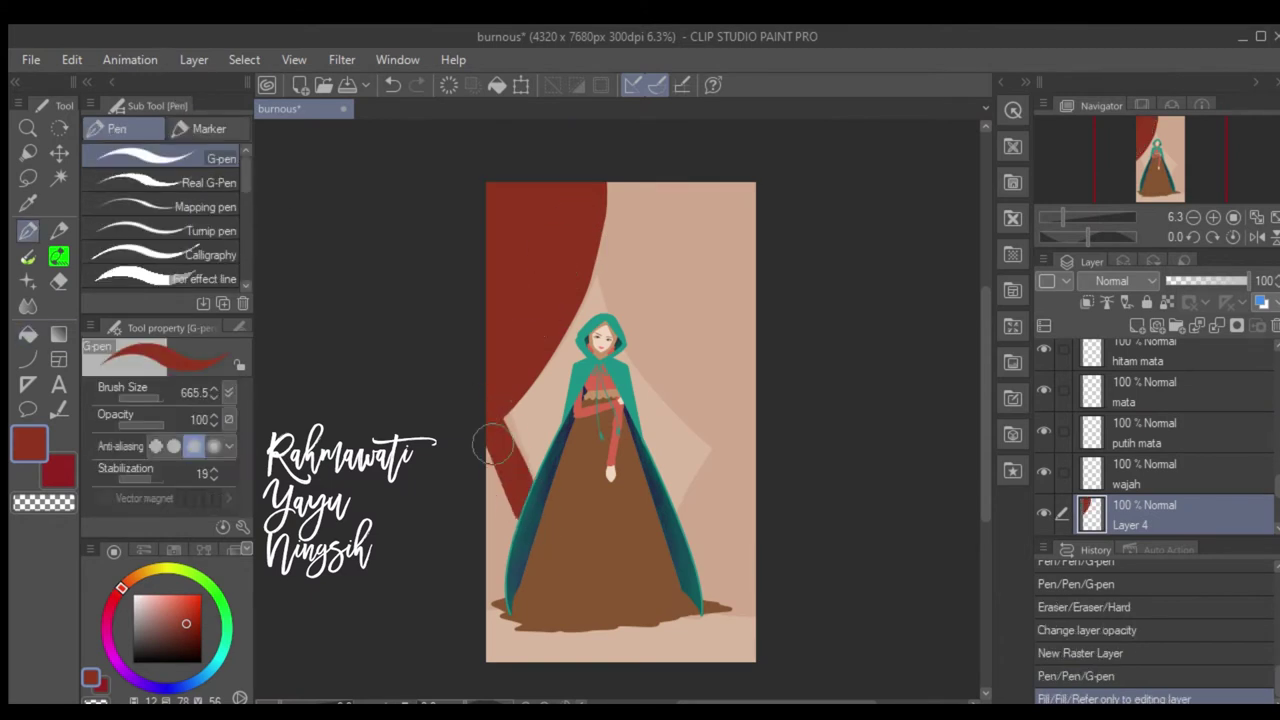
click(1137, 325)
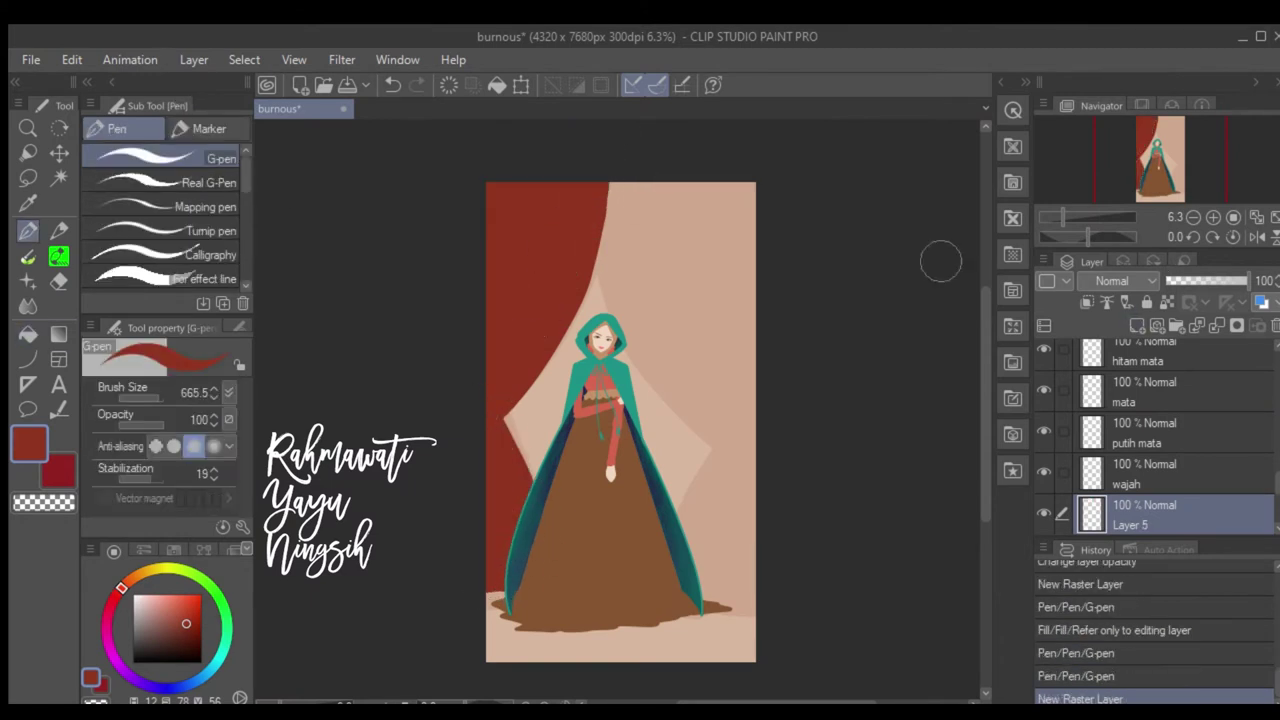
mouse_move(614, 178)
mouse_down()
mouse_move(749, 420)
mouse_move(698, 562)
mouse_move(770, 595)
mouse_up()
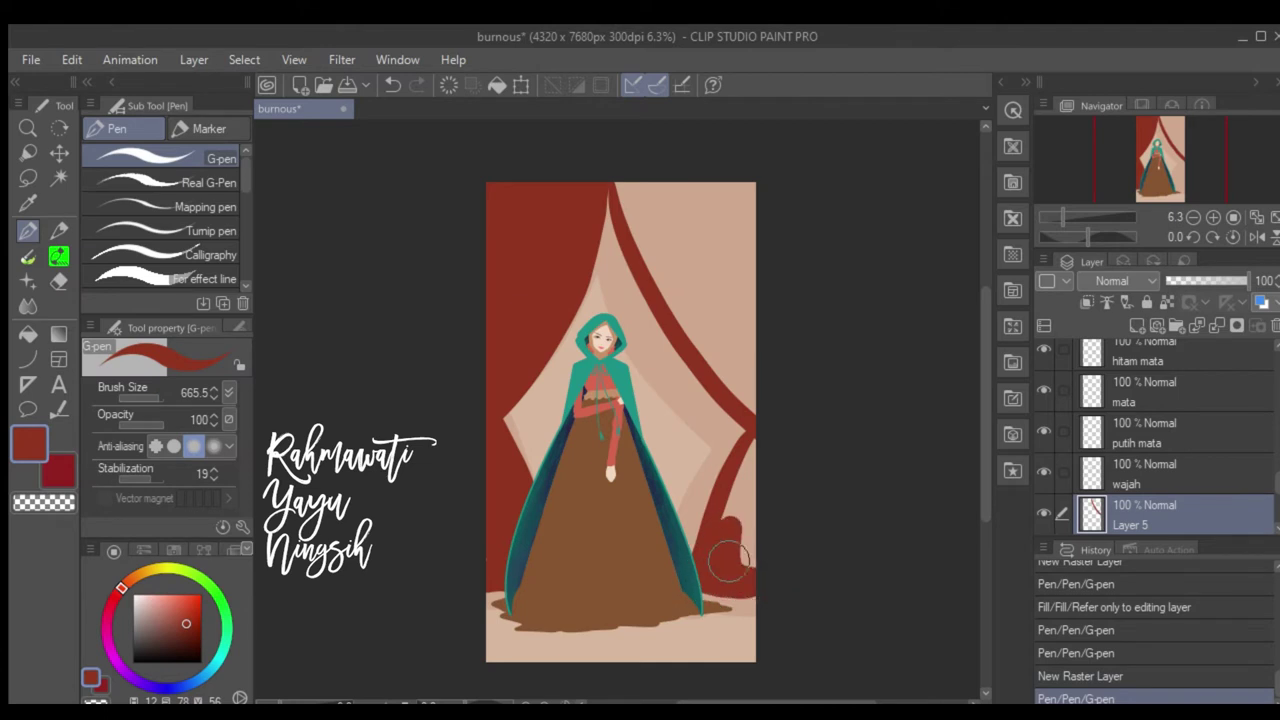
key(g)
click(703, 263)
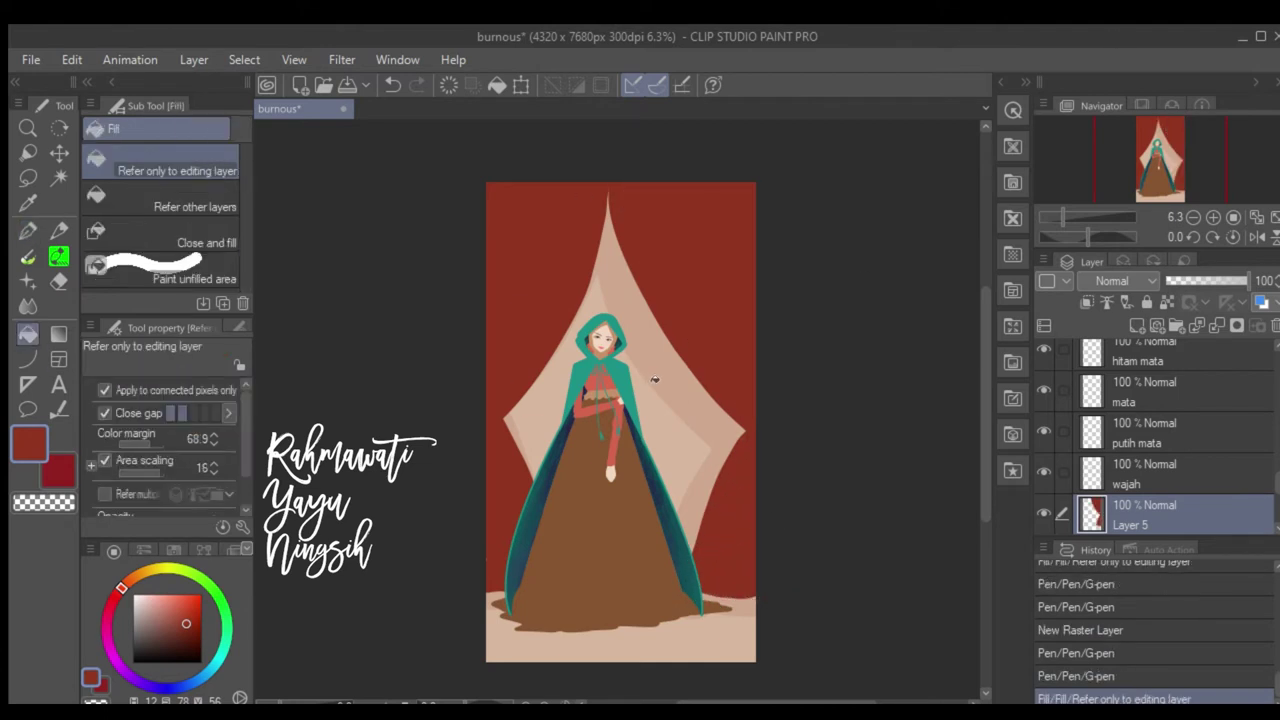
Draw a beige scalloped valance across the top on a new layer.
click(1137, 325)
key(p)
mouse_move(486, 180)
mouse_down()
mouse_move(652, 180)
mouse_move(572, 187)
mouse_up()
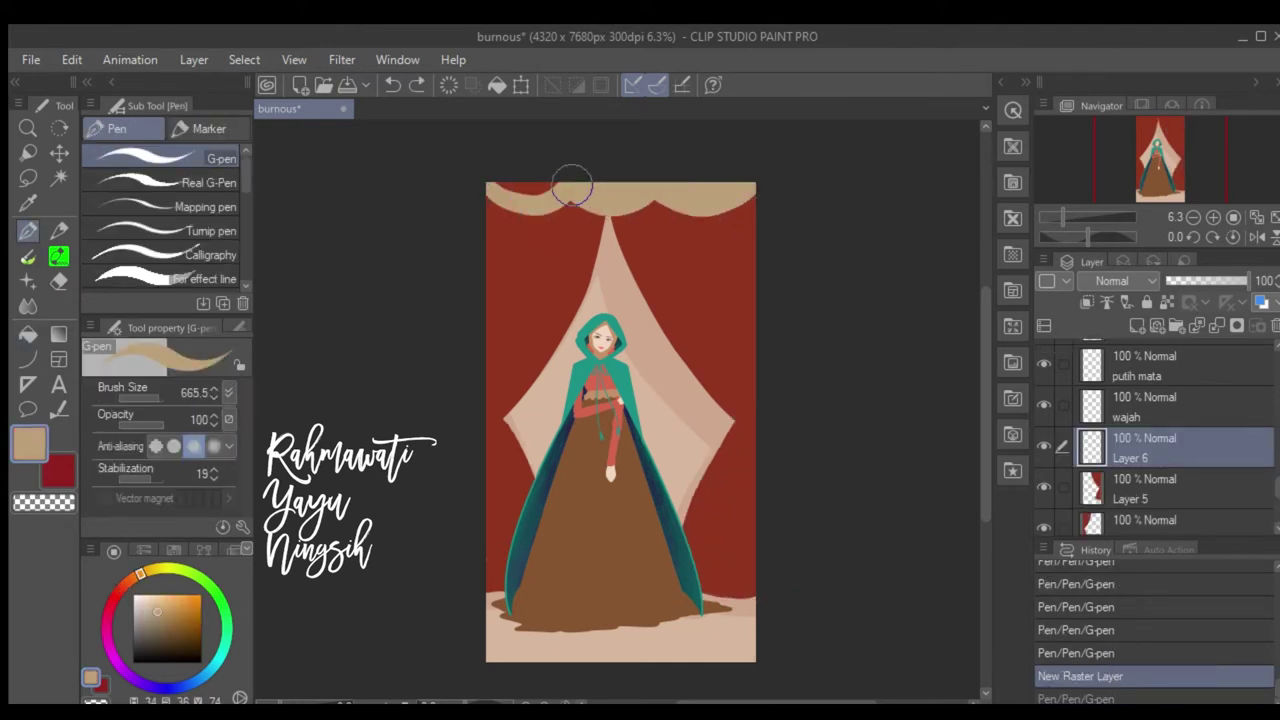
On a new layer, draw a short straight cord under the valance and place copies along it.
click(1143, 495)
click(1137, 325)
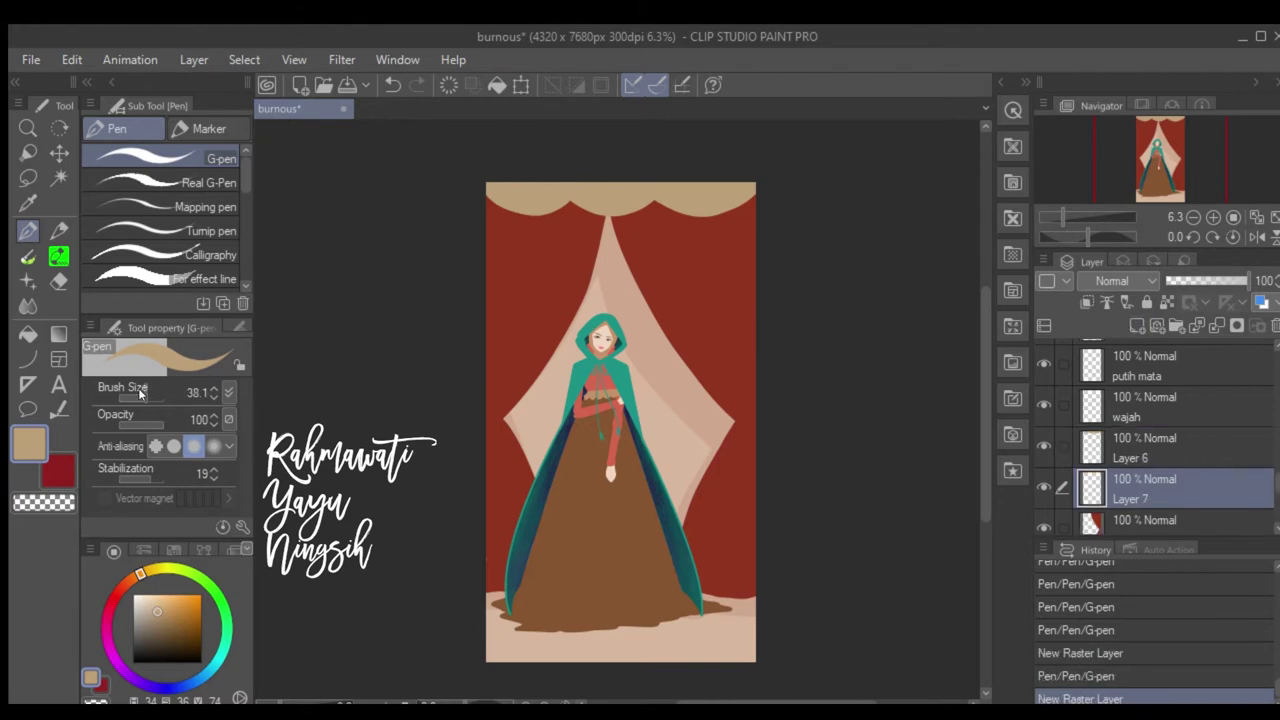
key(u)
mouse_move(568, 190)
mouse_down()
mouse_move(540, 204)
mouse_move(570, 250)
mouse_move(661, 240)
mouse_up()
key(k)
drag(512, 234, 704, 232)
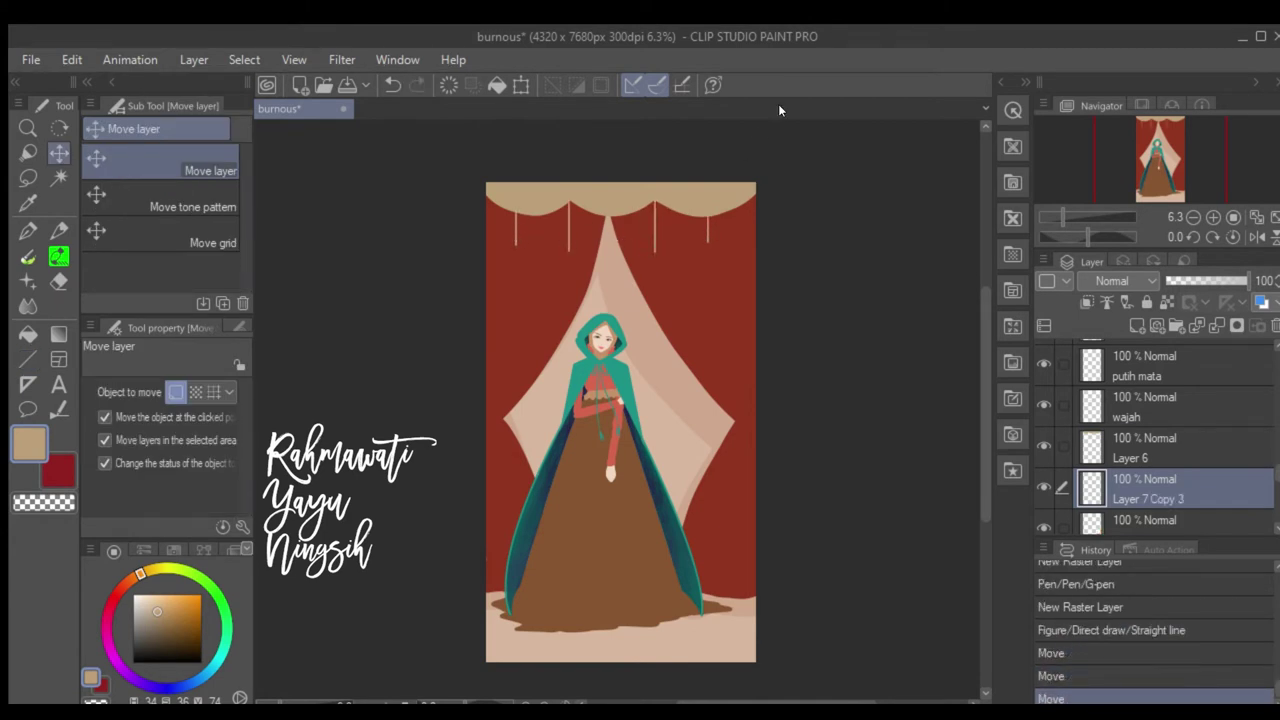
scroll(654, 266, up, 2)
Zoom in and draw beige tassels at the ends of the first two cords.
scroll(737, 194, up, 2)
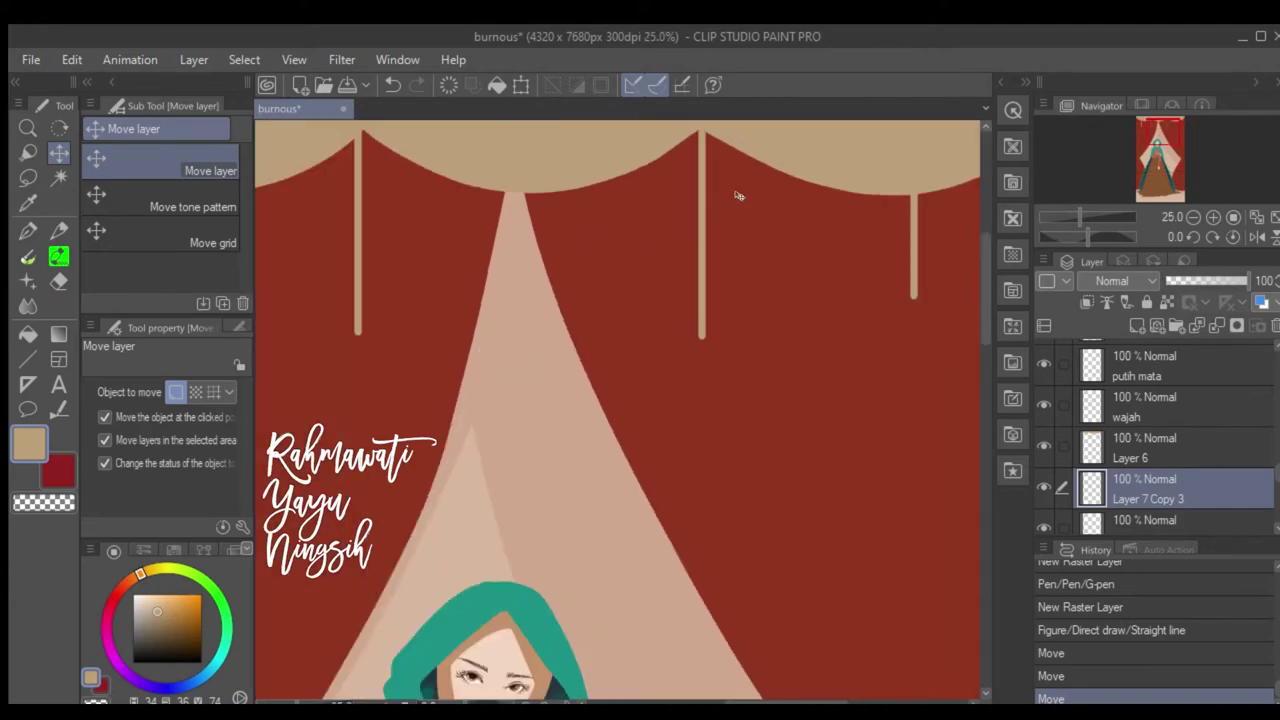
scroll(563, 283, up, 1)
key(p)
click(663, 320)
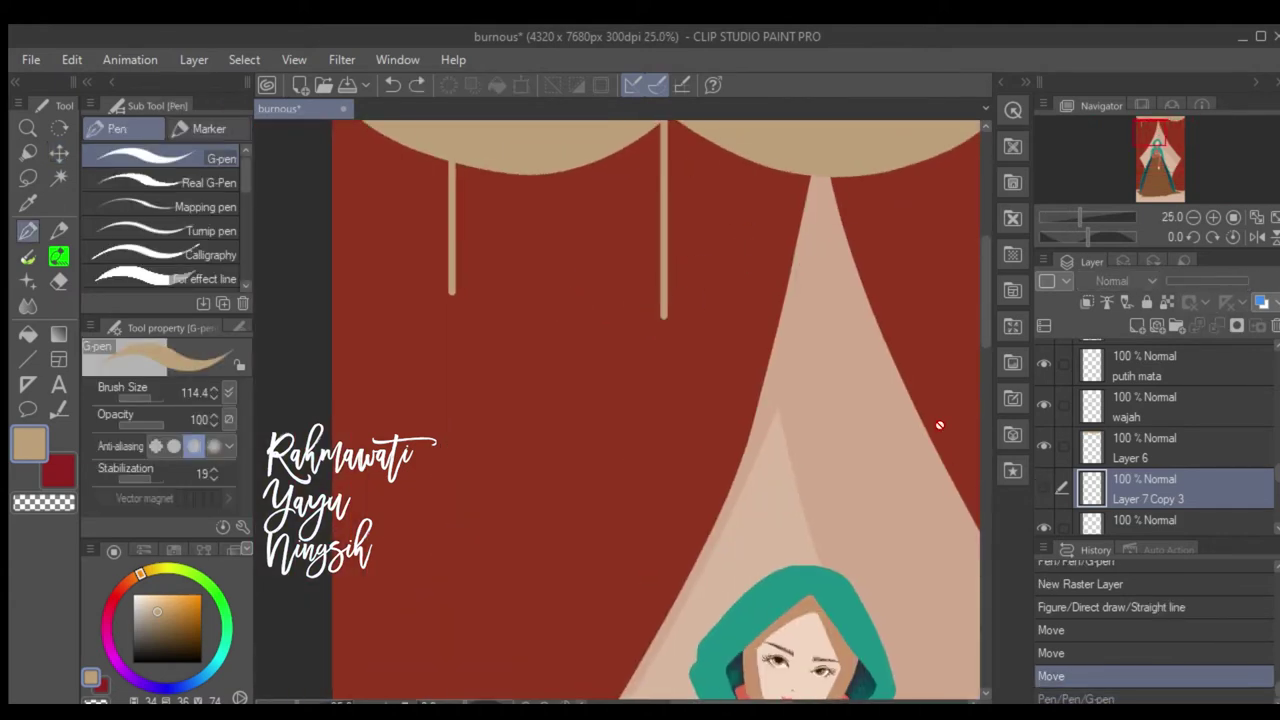
scroll(937, 429, down, 4)
scroll(960, 460, up, 2)
scroll(760, 350, up, 2)
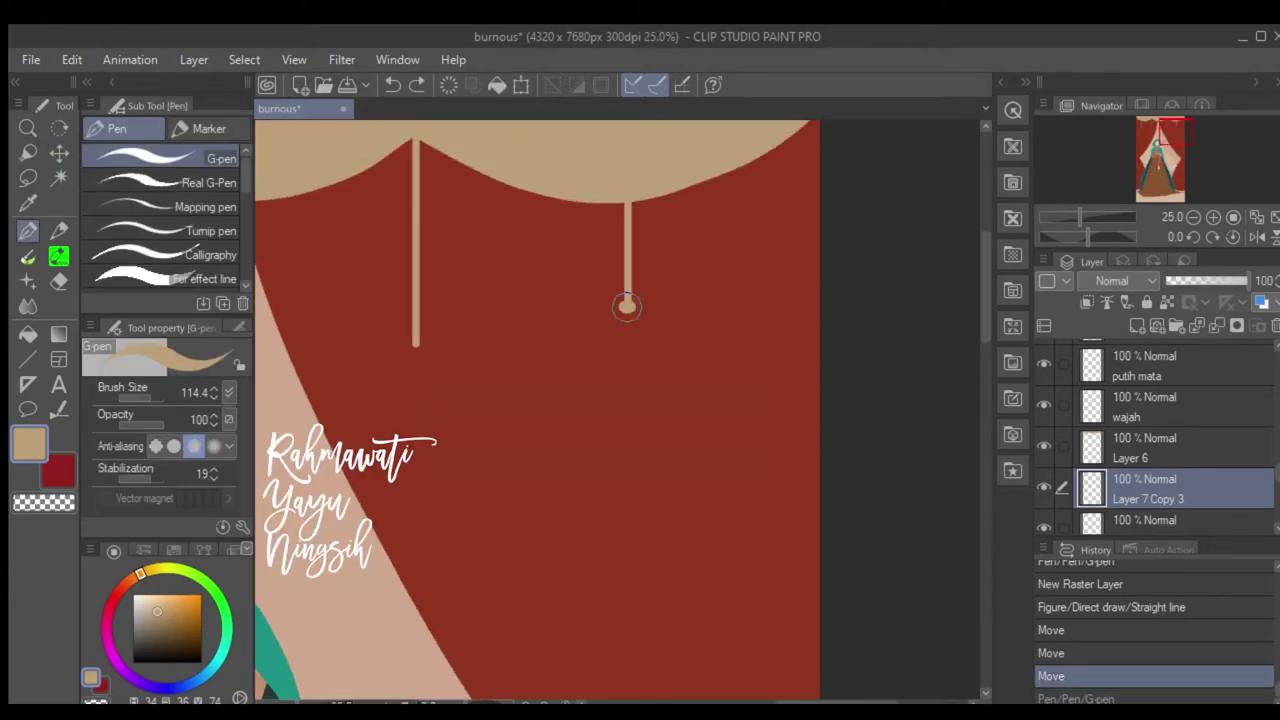
mouse_move(626, 300)
mouse_down()
mouse_move(614, 362)
mouse_move(644, 372)
mouse_up()
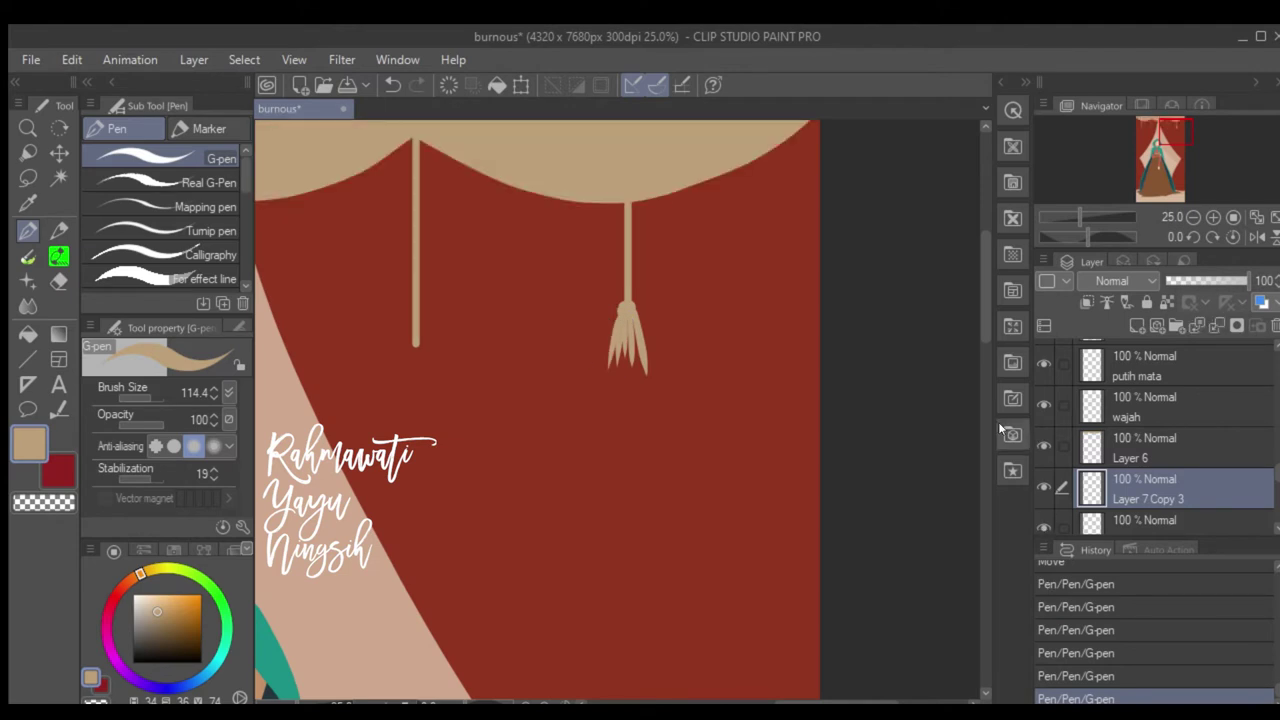
ctrl+click(416, 320)
mouse_move(416, 345)
mouse_down()
mouse_move(410, 400)
mouse_move(428, 420)
mouse_move(917, 425)
mouse_up()
Add tassels to the remaining cords, including the leftmost, and save the illustration.
ctrl+click(558, 330)
mouse_move(552, 352)
mouse_down()
mouse_move(570, 380)
mouse_move(540, 440)
mouse_up()
drag(562, 380, 578, 428)
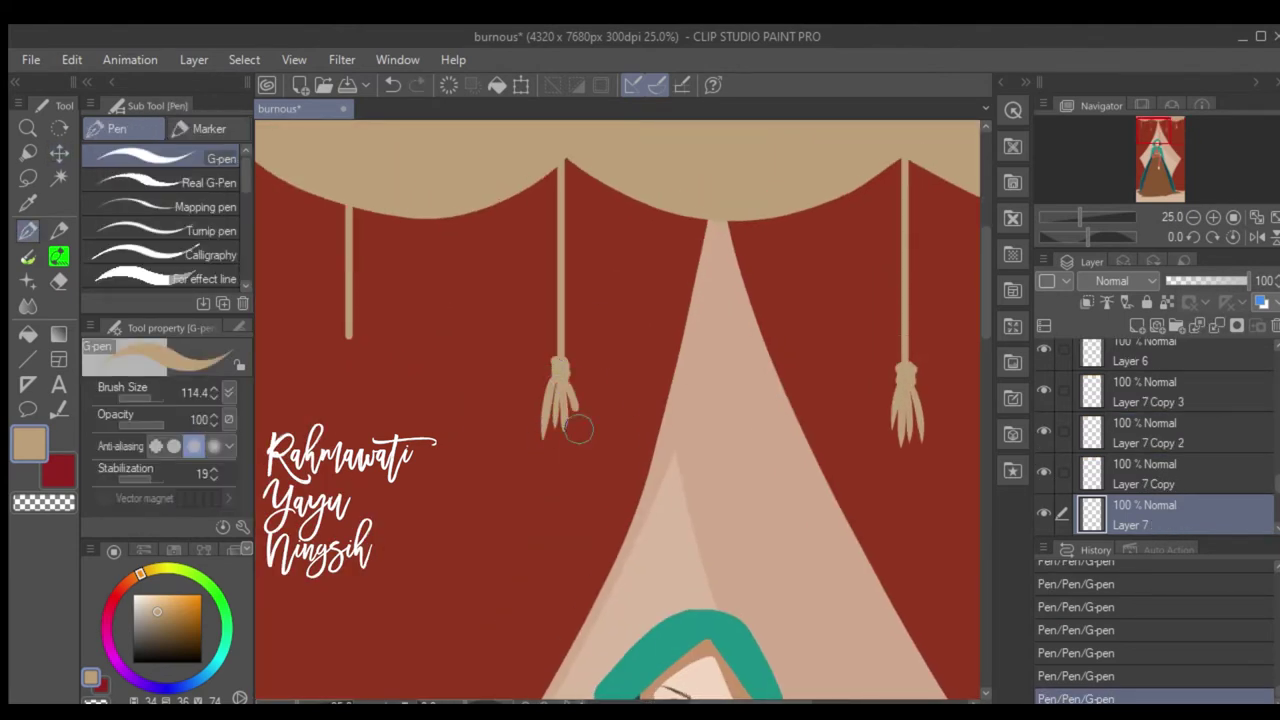
ctrl+click(397, 343)
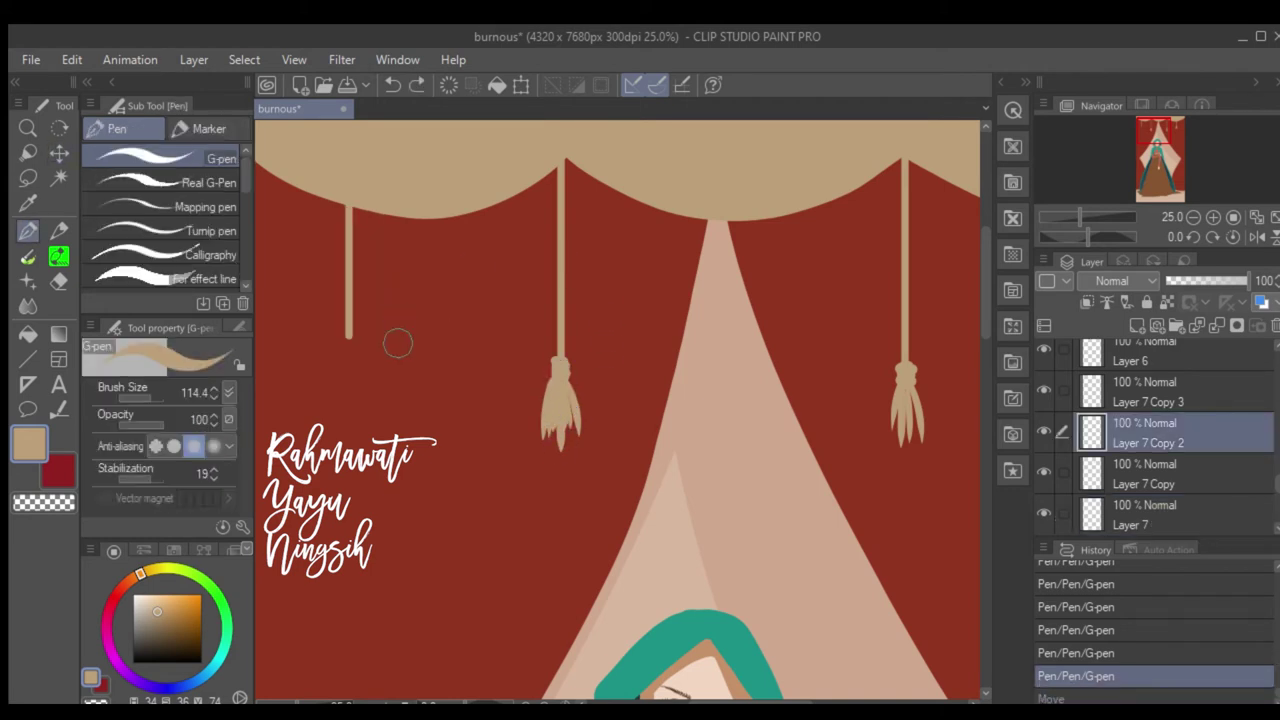
mouse_move(348, 335)
mouse_down()
mouse_move(340, 410)
mouse_move(365, 425)
mouse_up()
scroll(753, 537, down, 4)
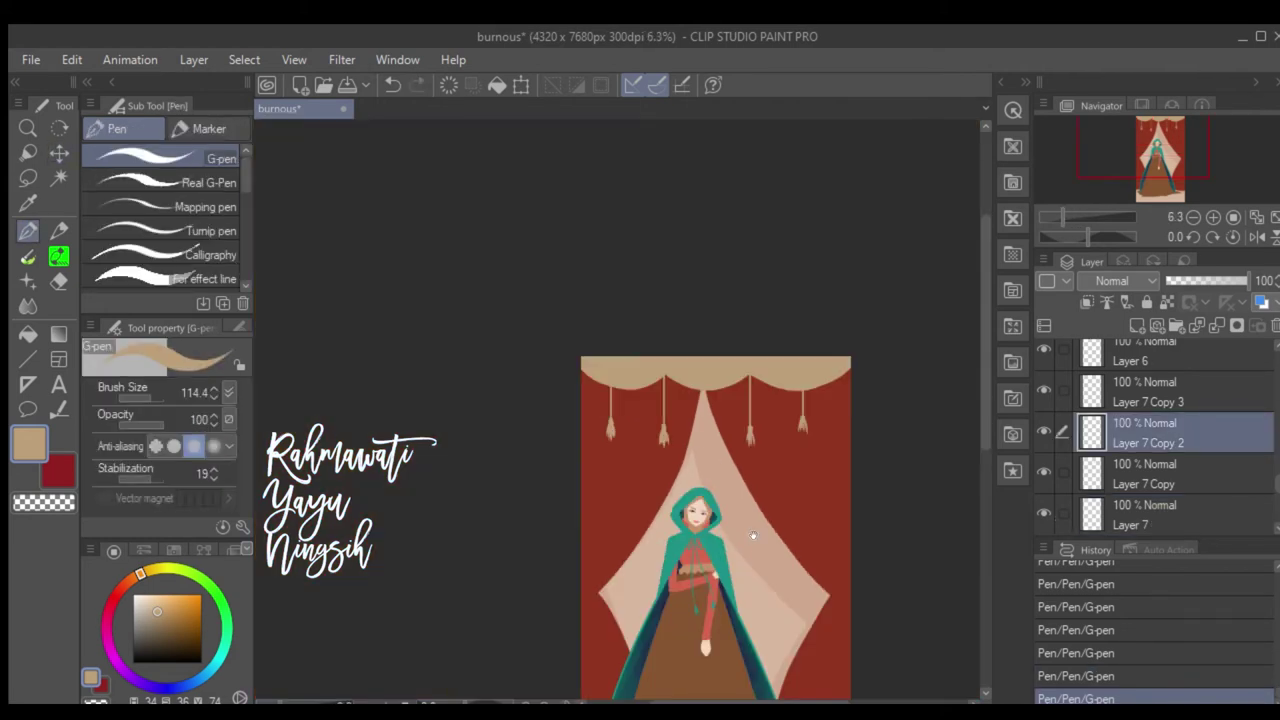
scroll(753, 537, up, 2)
ctrl+click(841, 330)
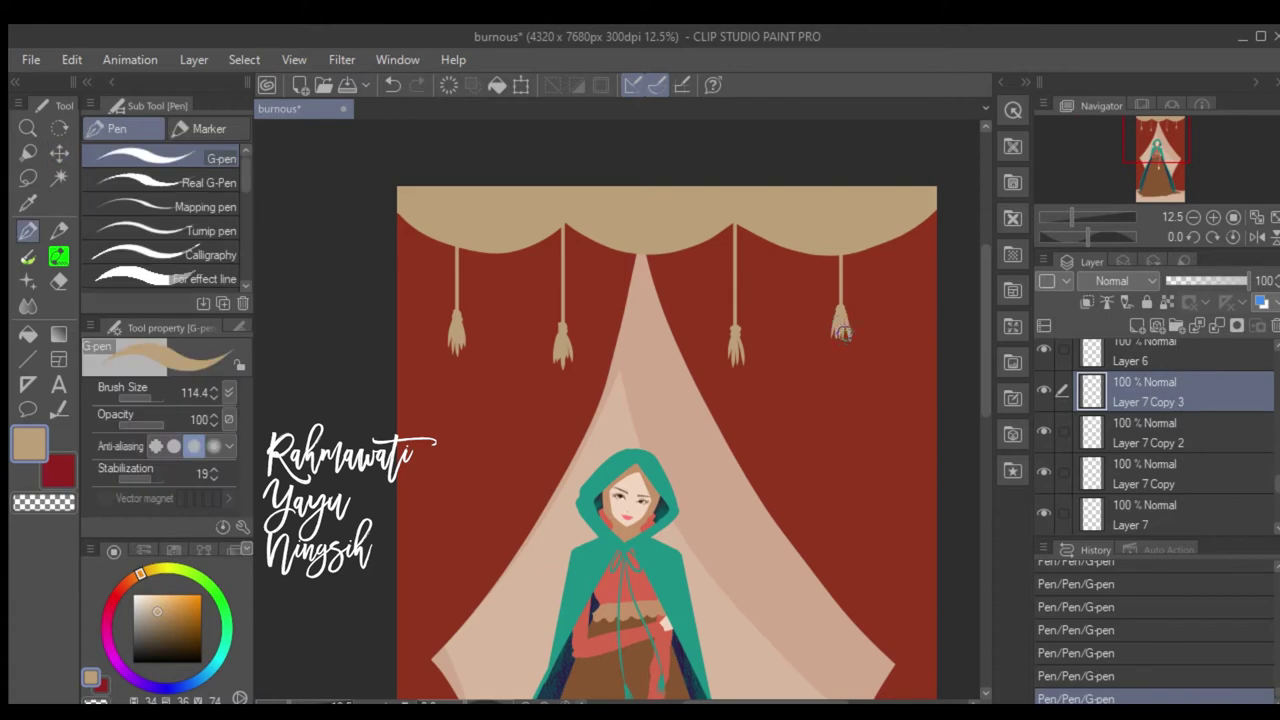
ctrl+click(735, 340)
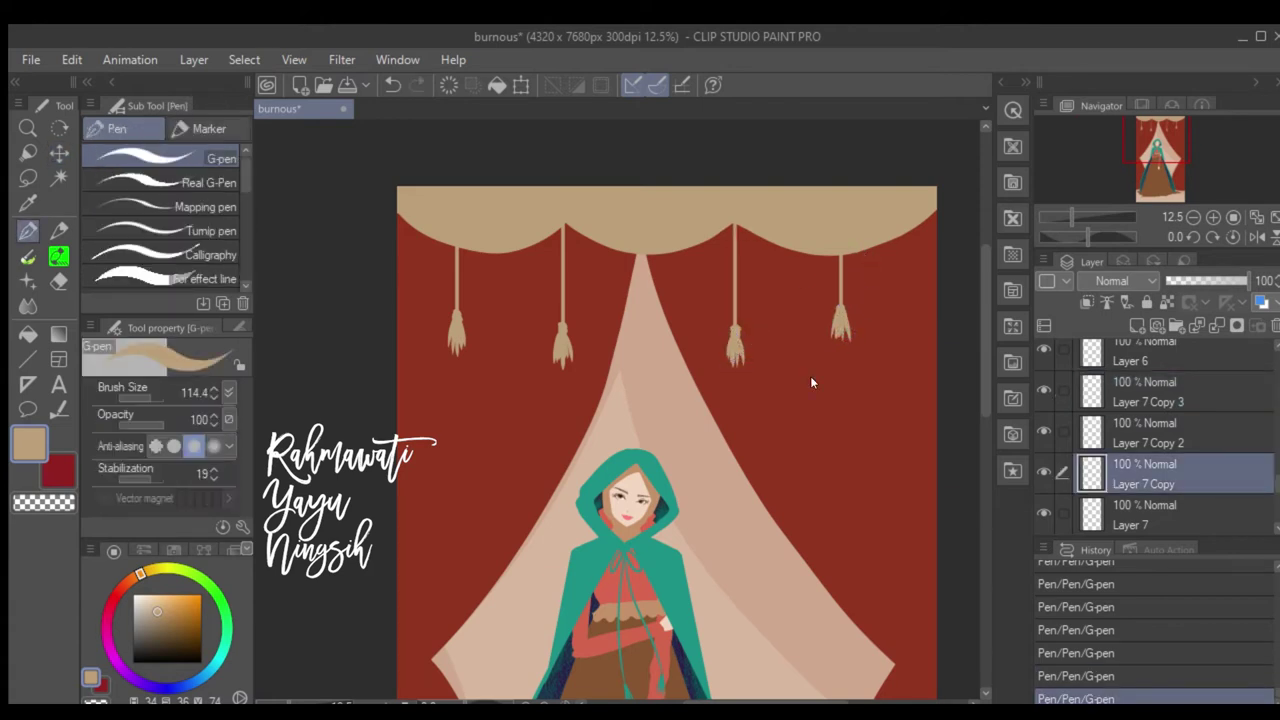
ctrl+click(563, 343)
key(ctrl+s)
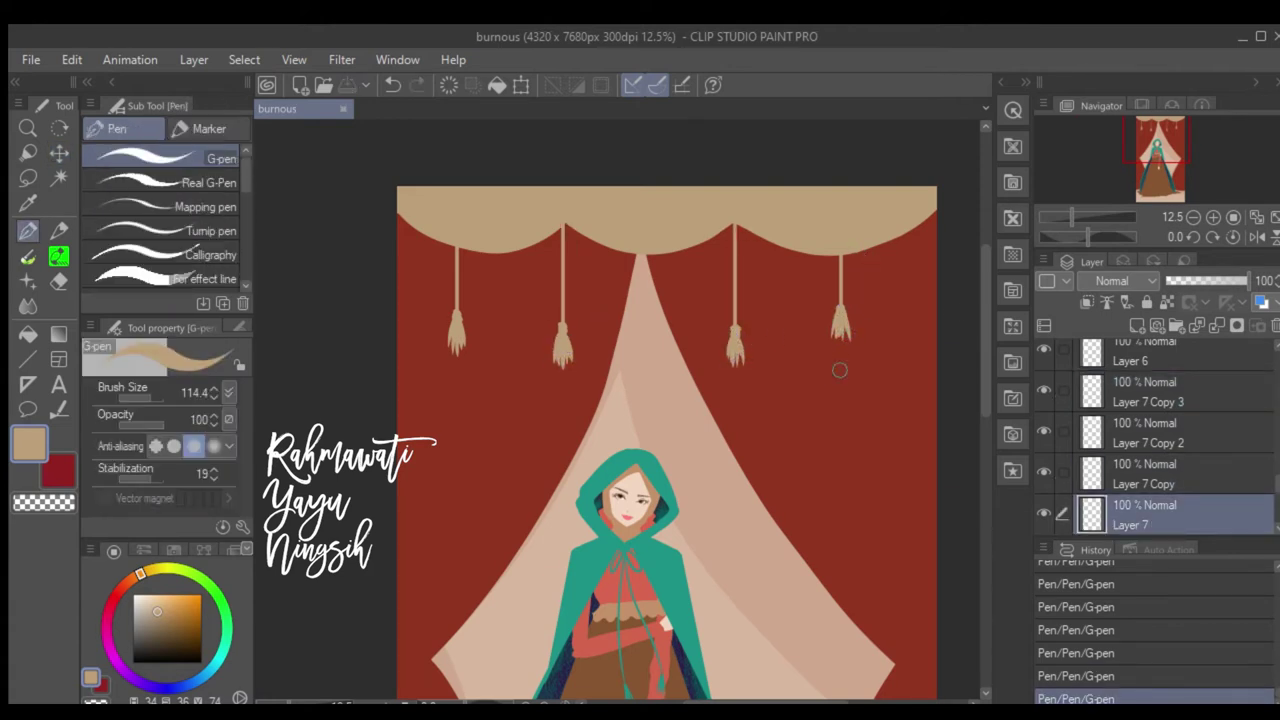
Touch up and smooth the red sleeve edge.
scroll(820, 375, down, 3)
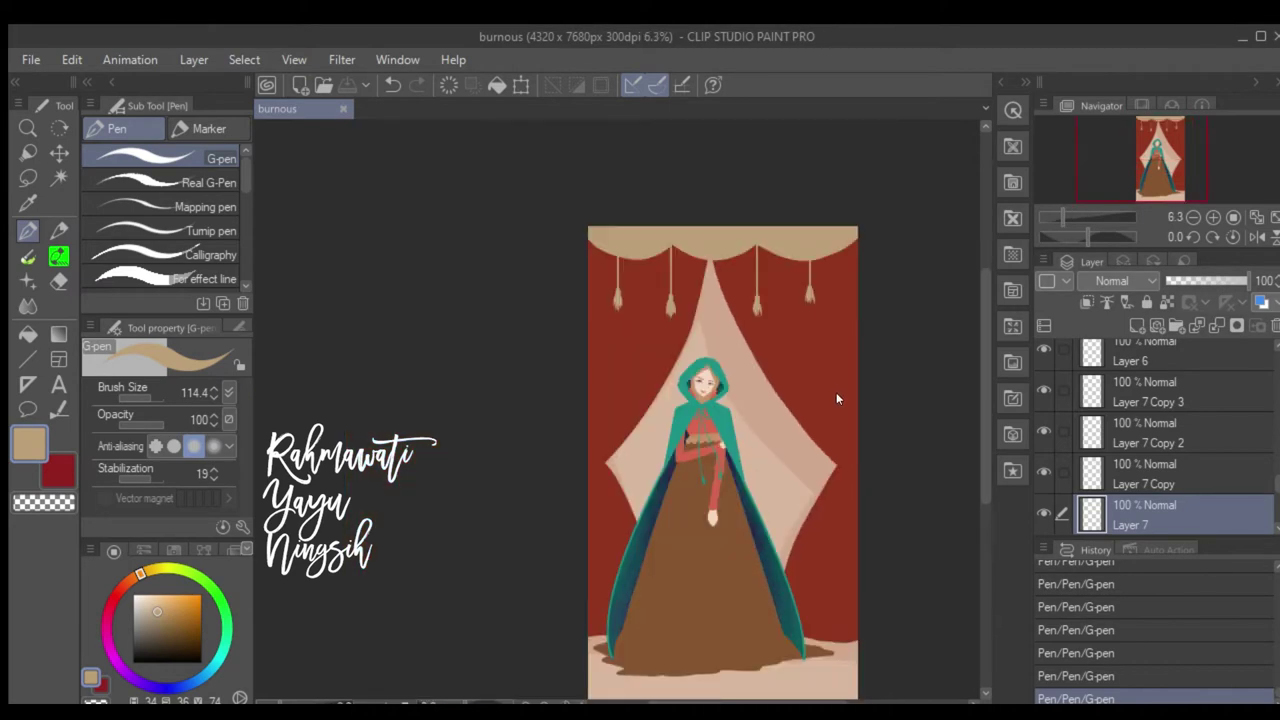
scroll(711, 456, up, 2)
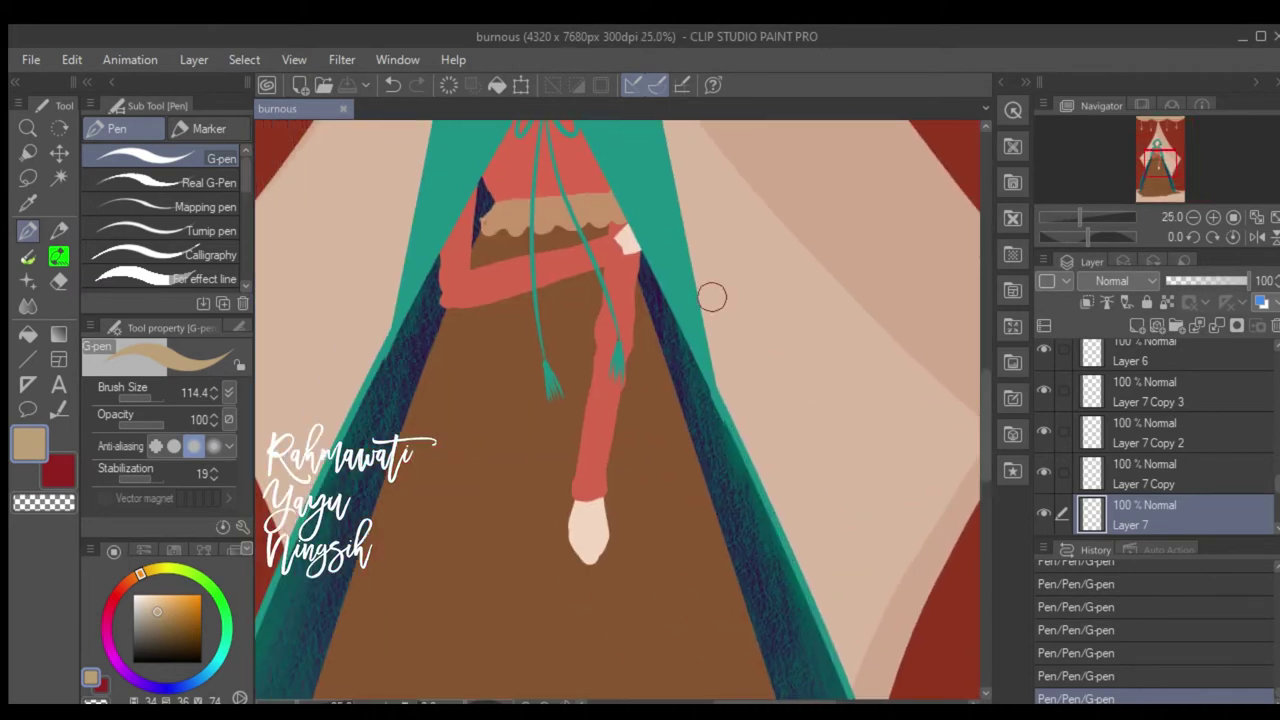
ctrl+click(598, 345)
alt+click(598, 345)
drag(598, 335, 598, 345)
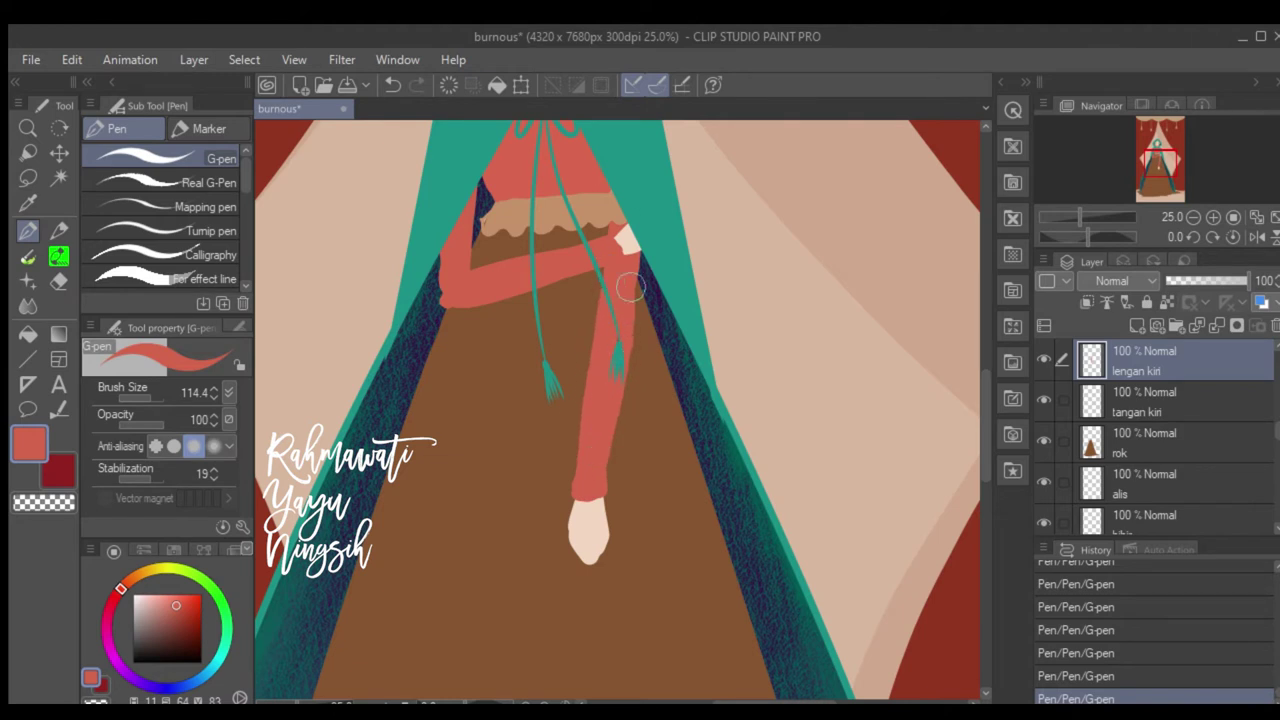
drag(633, 273, 632, 286)
Shade the hood with dark textured strokes and add light teal highlights along its left side.
scroll(626, 385, down, 2)
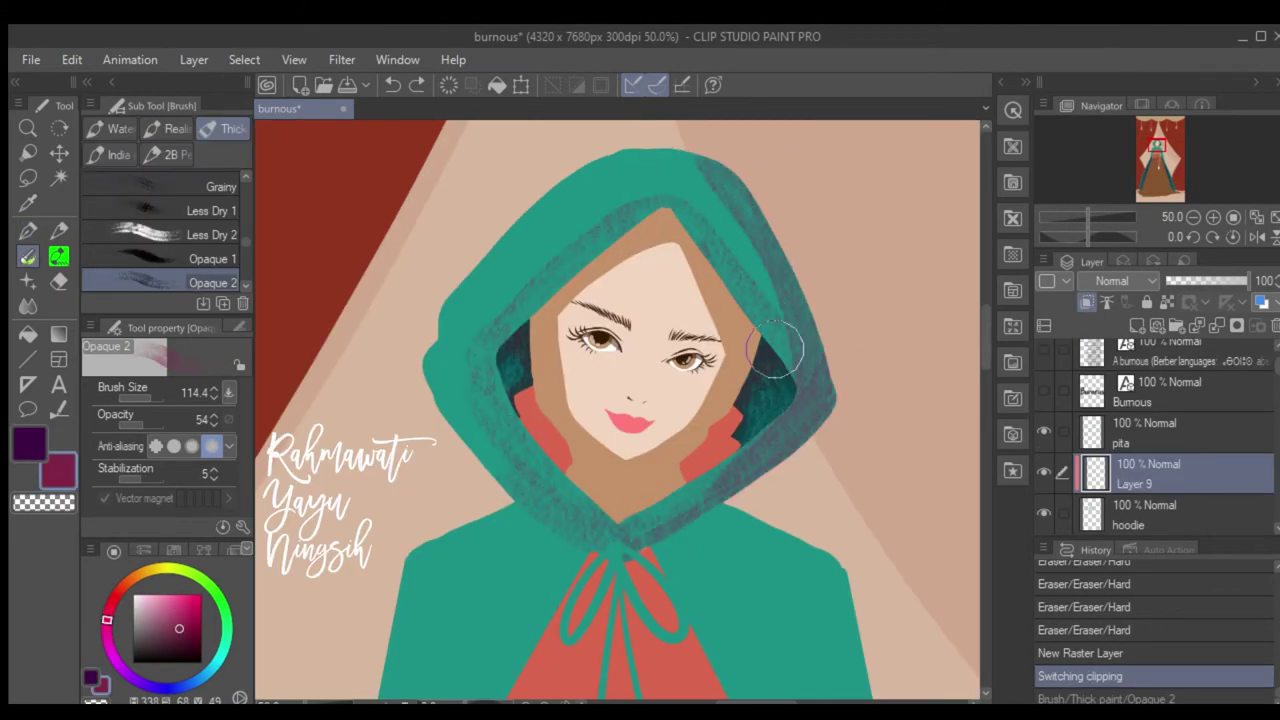
drag(660, 500, 590, 432)
drag(560, 230, 540, 540)
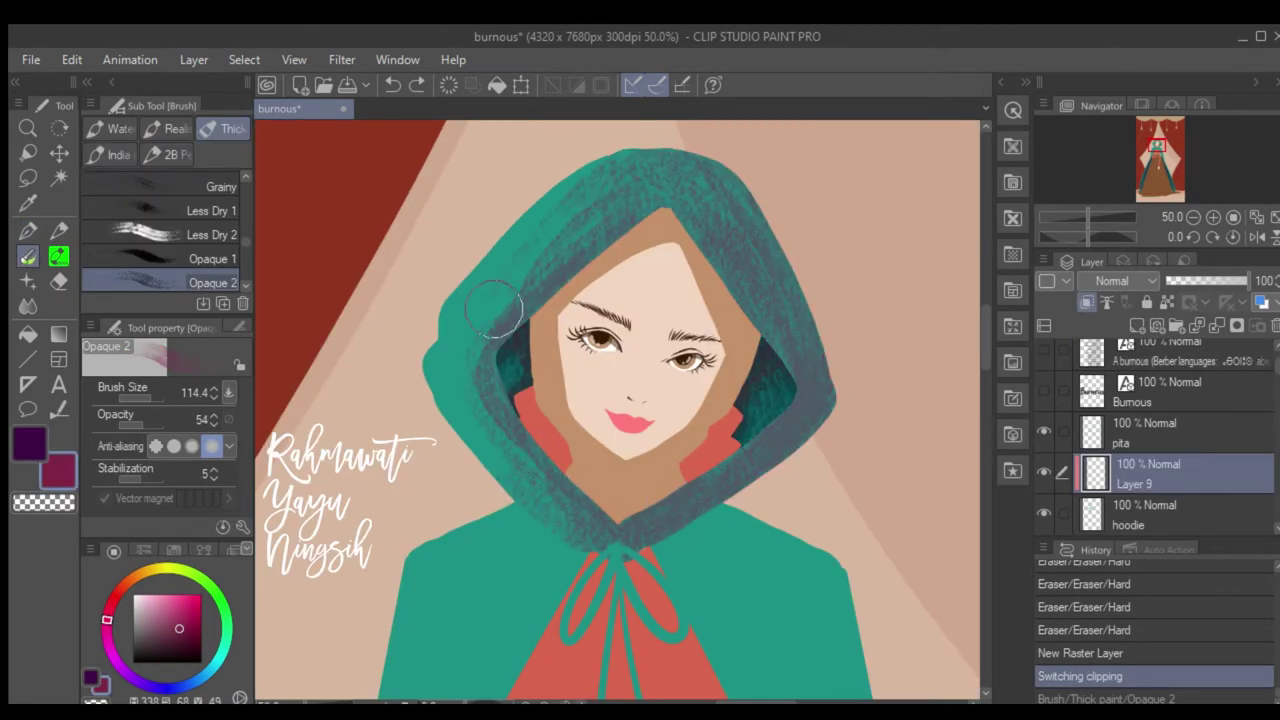
key(ctrl+y)
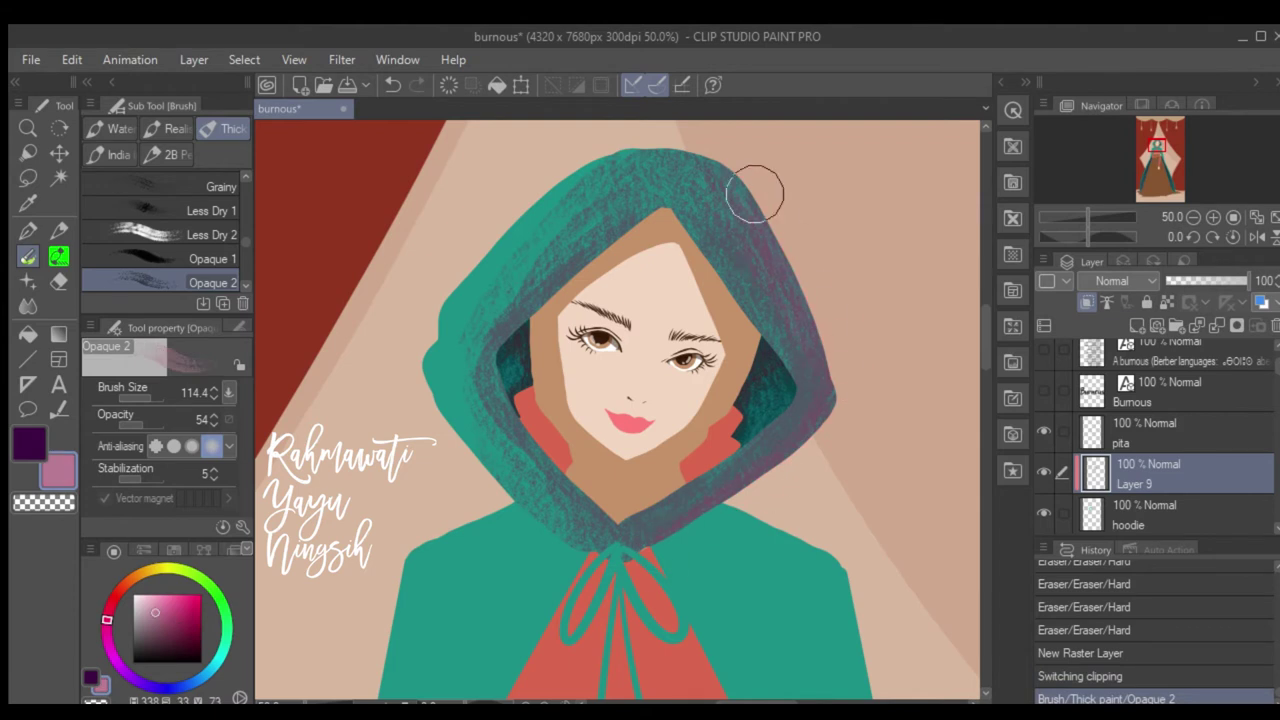
alt+click(514, 260)
drag(500, 505, 493, 225)
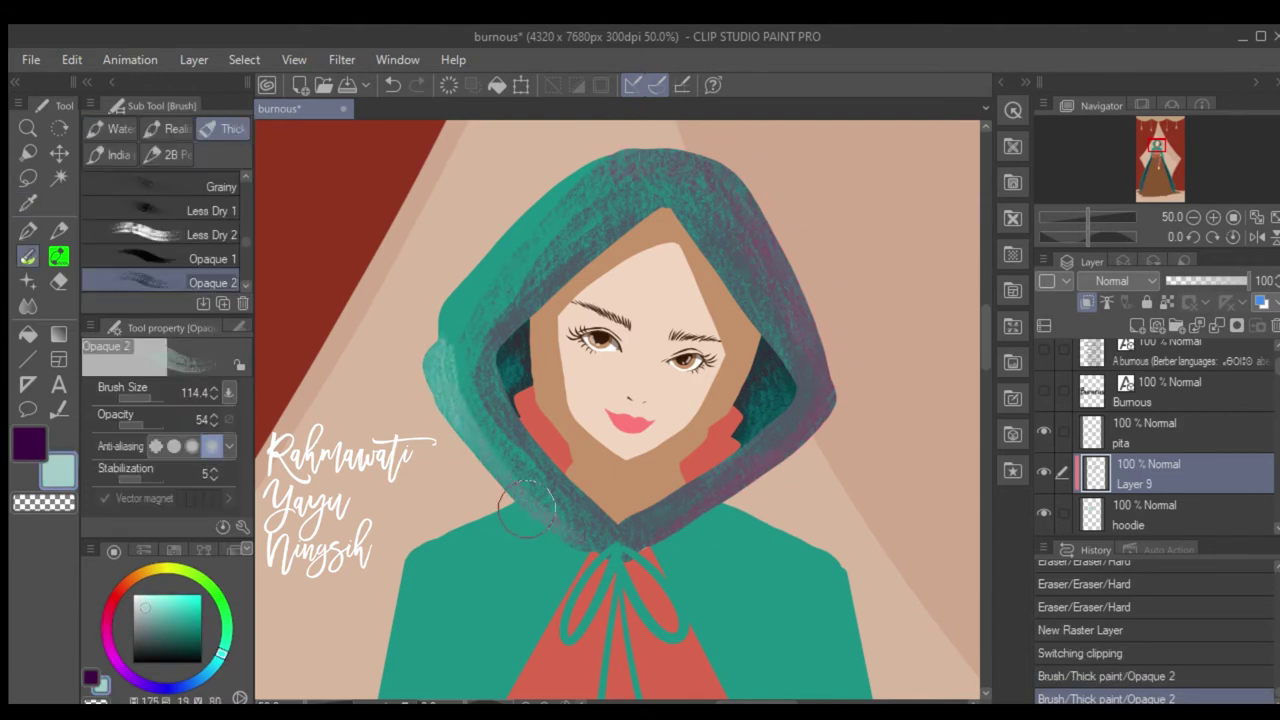
drag(480, 330, 620, 195)
drag(462, 358, 584, 530)
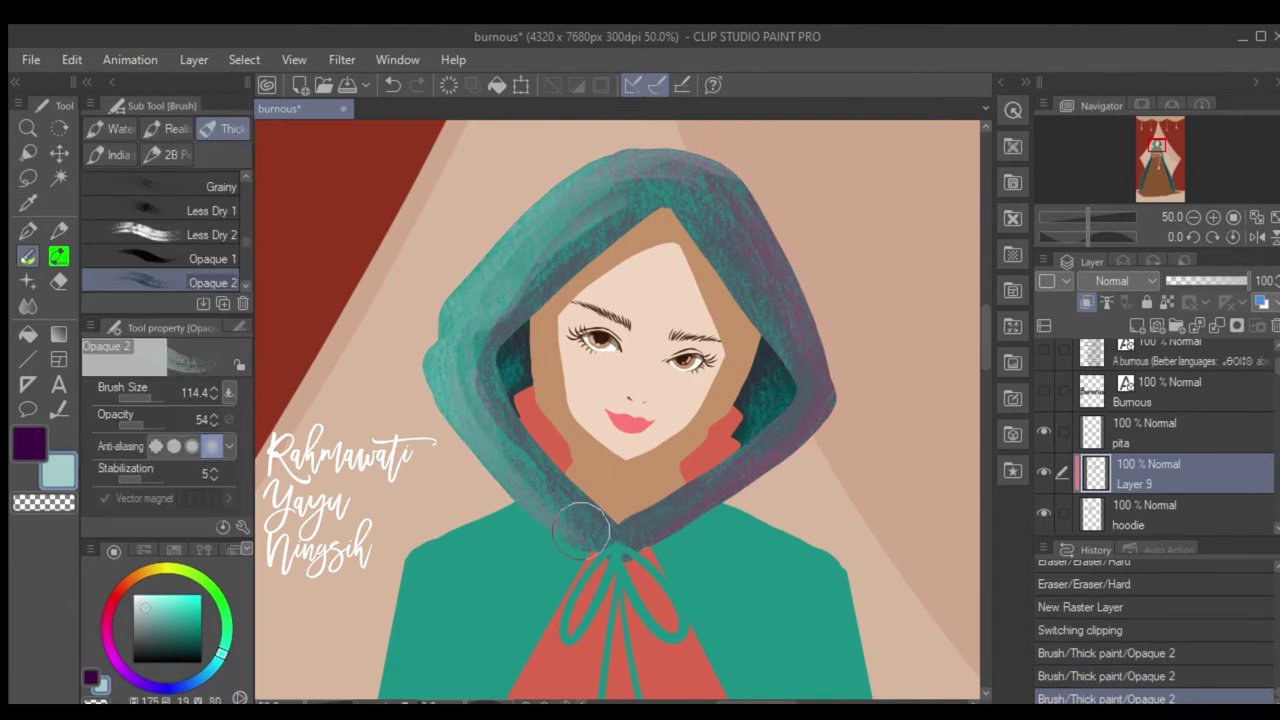
Paint magenta-purple shading along the hood's top and pale pink strokes down its right edge.
alt+click(600, 510)
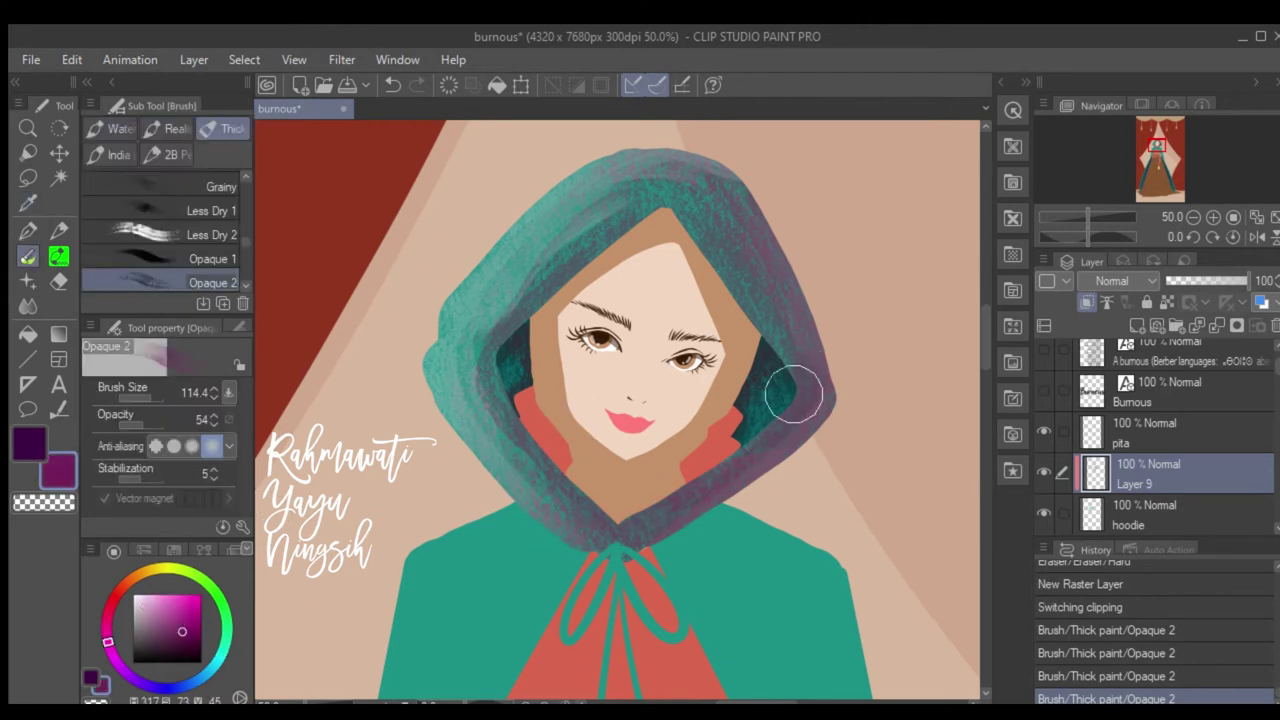
drag(716, 160, 600, 200)
scroll(640, 405, down, 1)
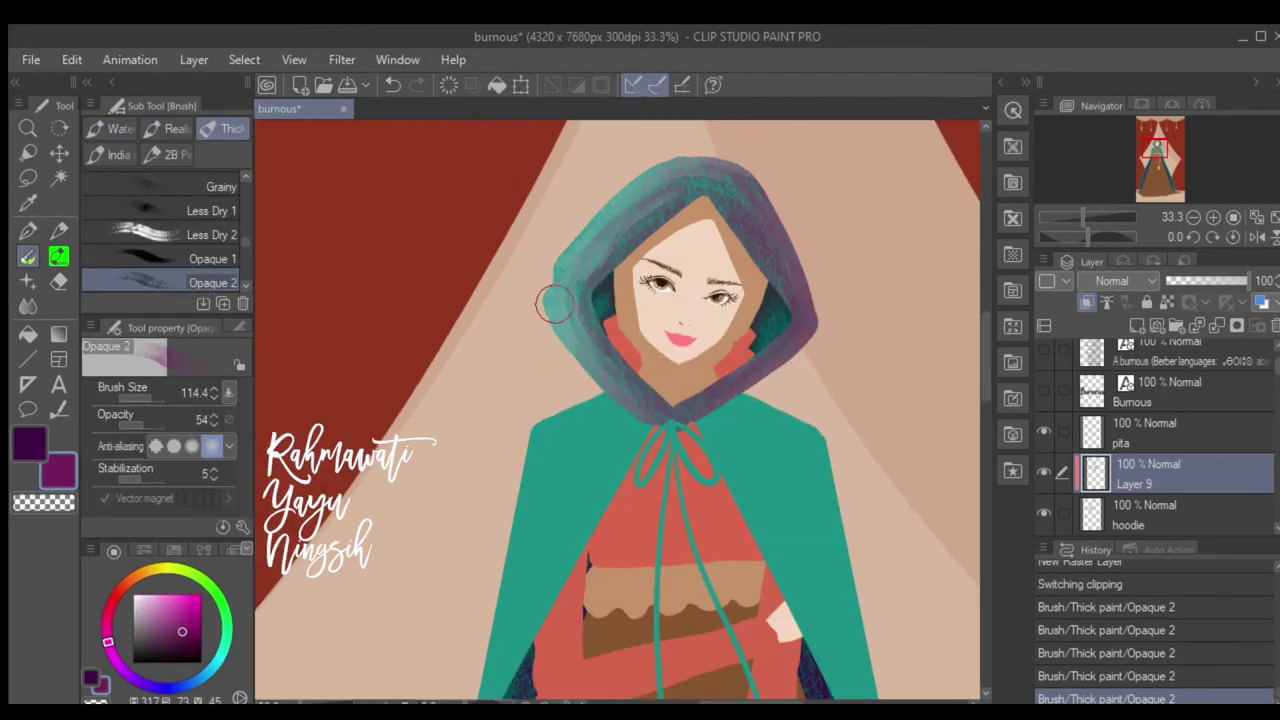
alt+click(800, 380)
drag(830, 325, 800, 240)
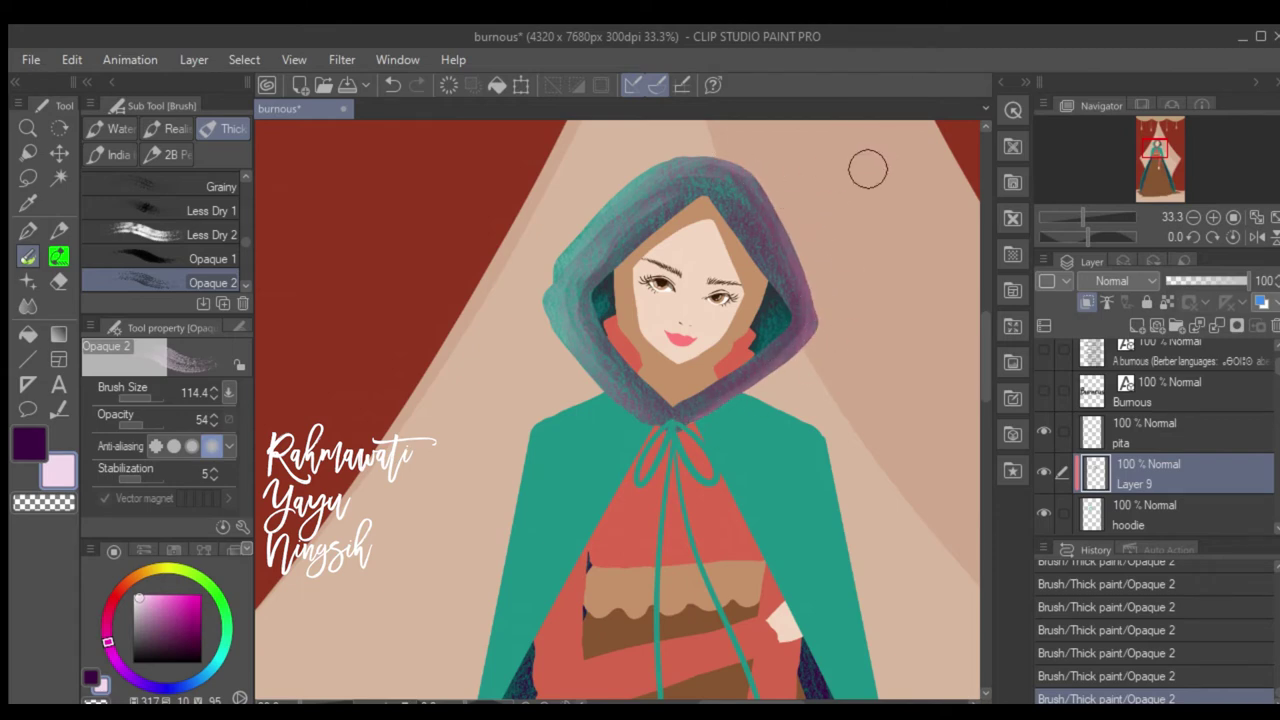
scroll(800, 300, down, 1)
scroll(800, 300, down, 2)
scroll(824, 370, up, 2)
Sample the hood's purple and paint shading on the right side of the jubah depan layer.
alt+click(735, 295)
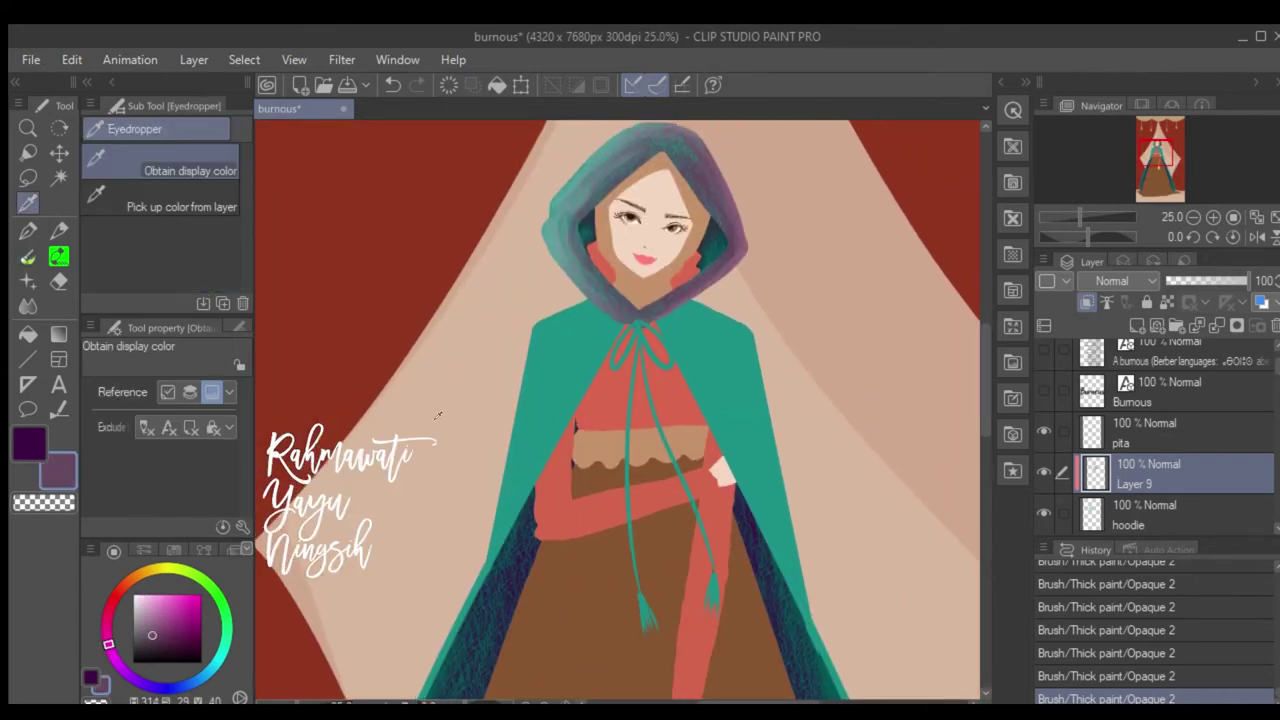
key(k)
click(727, 313)
key(b)
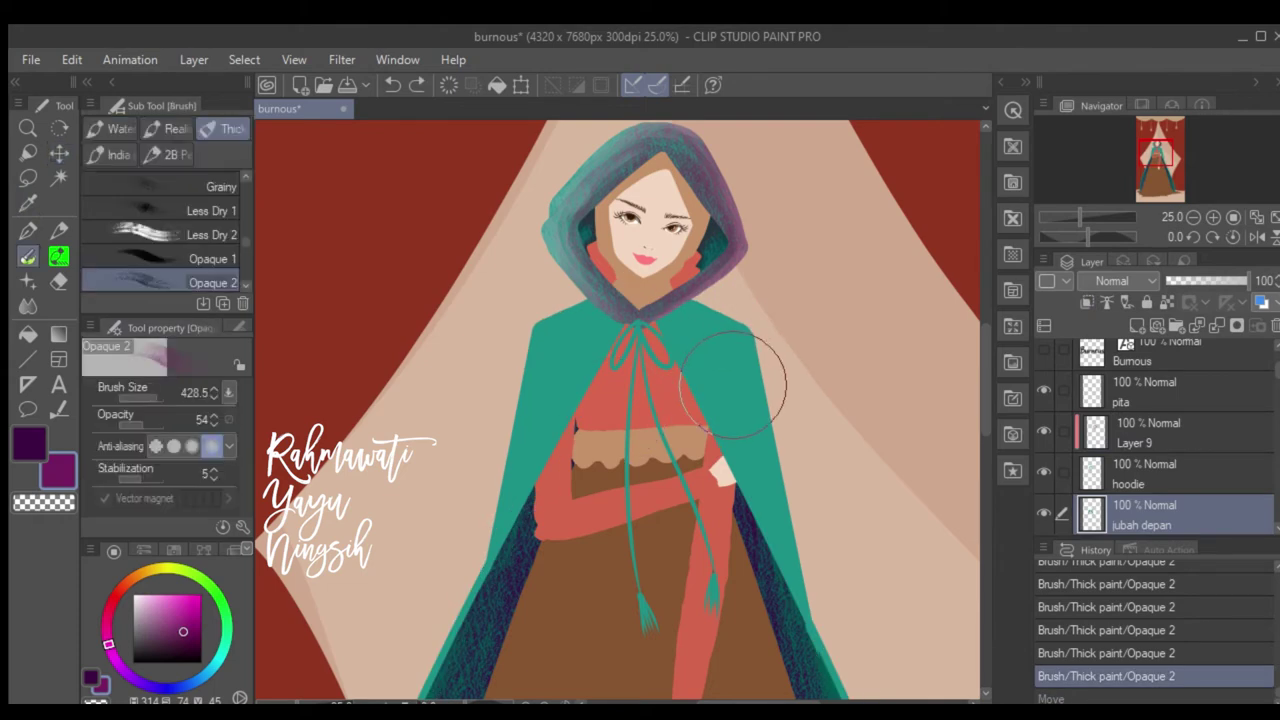
drag(690, 430, 745, 492)
On a new clipped layer, paint purple shading down the cloak's right and left sides.
click(1137, 325)
click(1087, 302)
drag(700, 300, 780, 540)
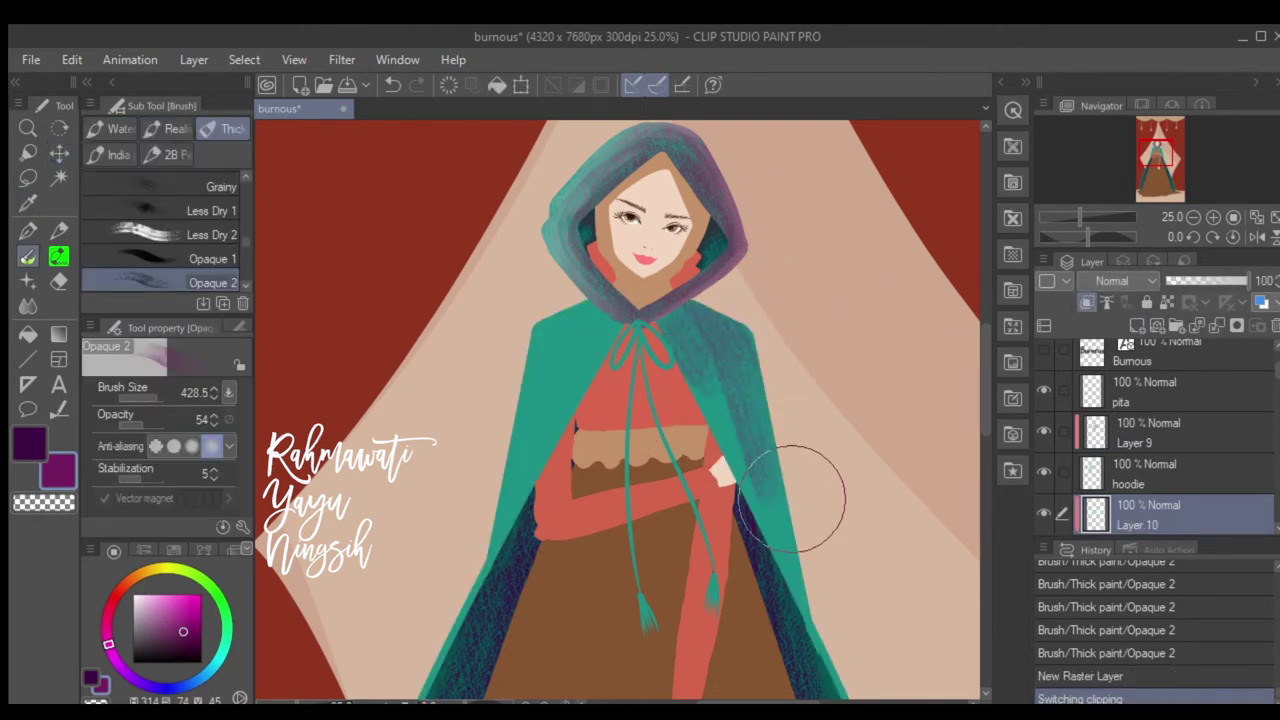
drag(770, 450, 820, 570)
scroll(760, 440, down, 2)
mouse_move(715, 390)
mouse_down()
mouse_move(771, 586)
mouse_move(643, 286)
mouse_move(396, 642)
mouse_move(500, 258)
mouse_move(466, 433)
mouse_up()
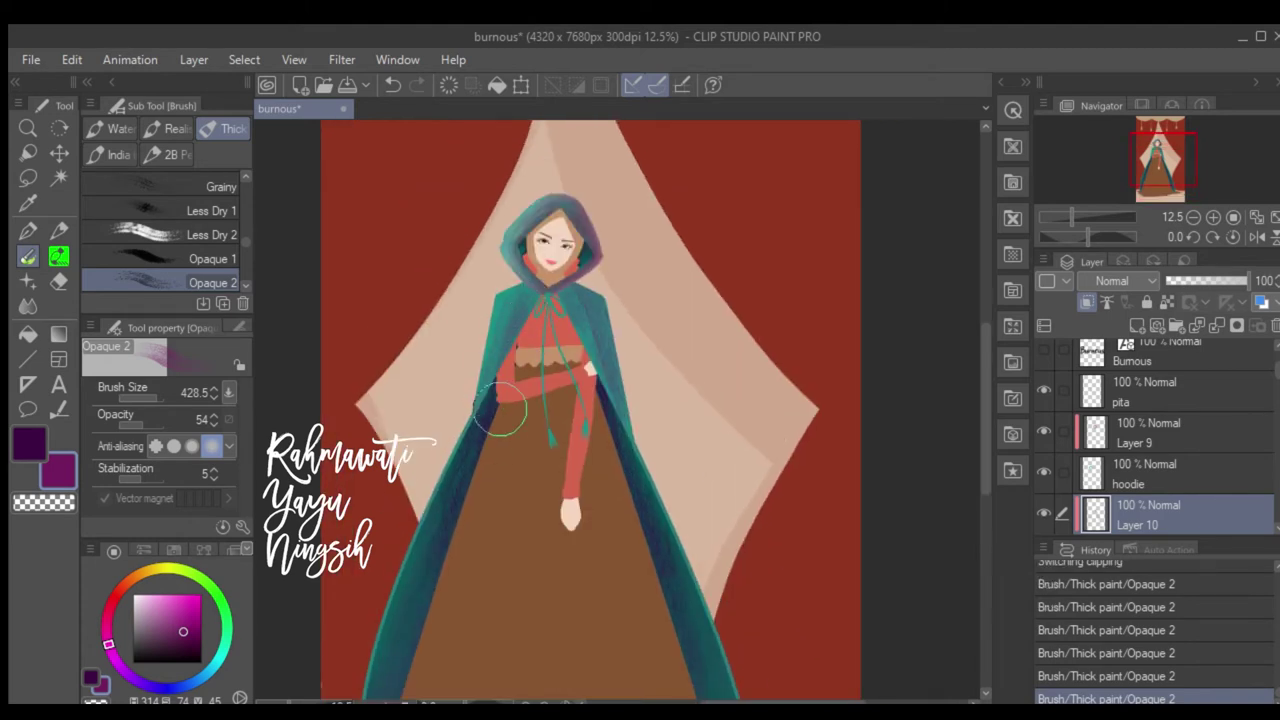
key(i)
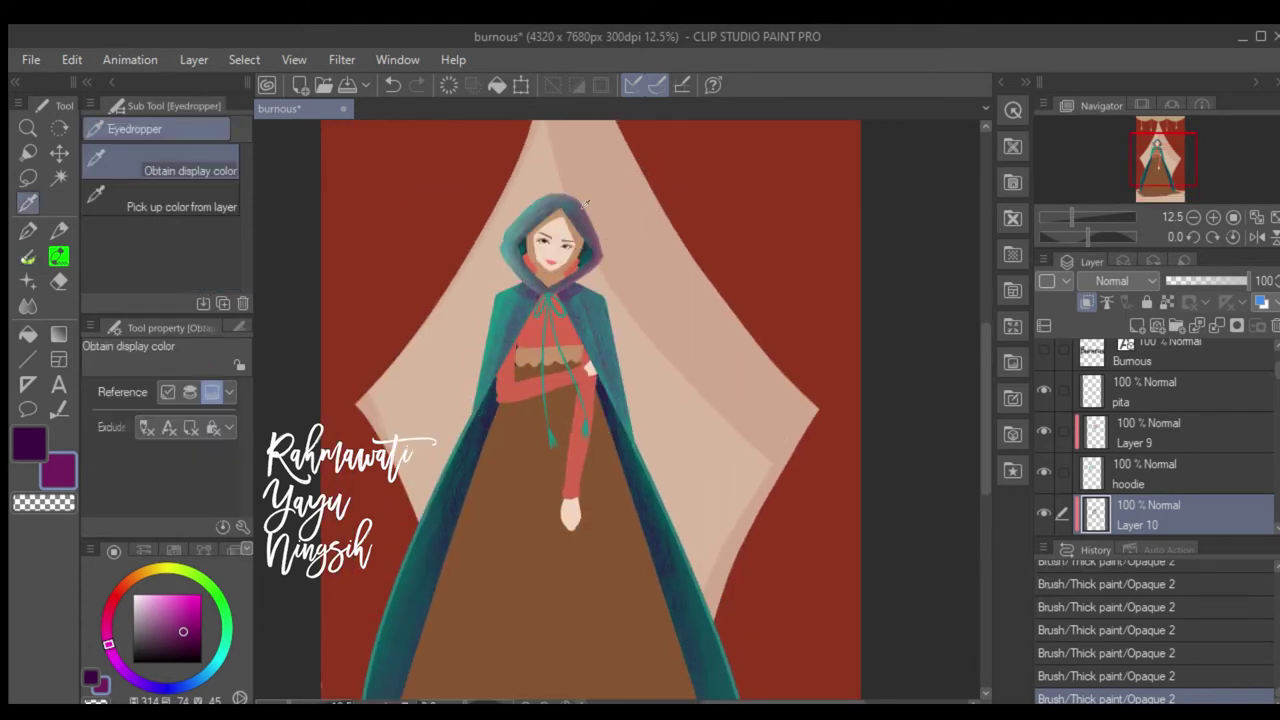
click(145, 598)
key(b)
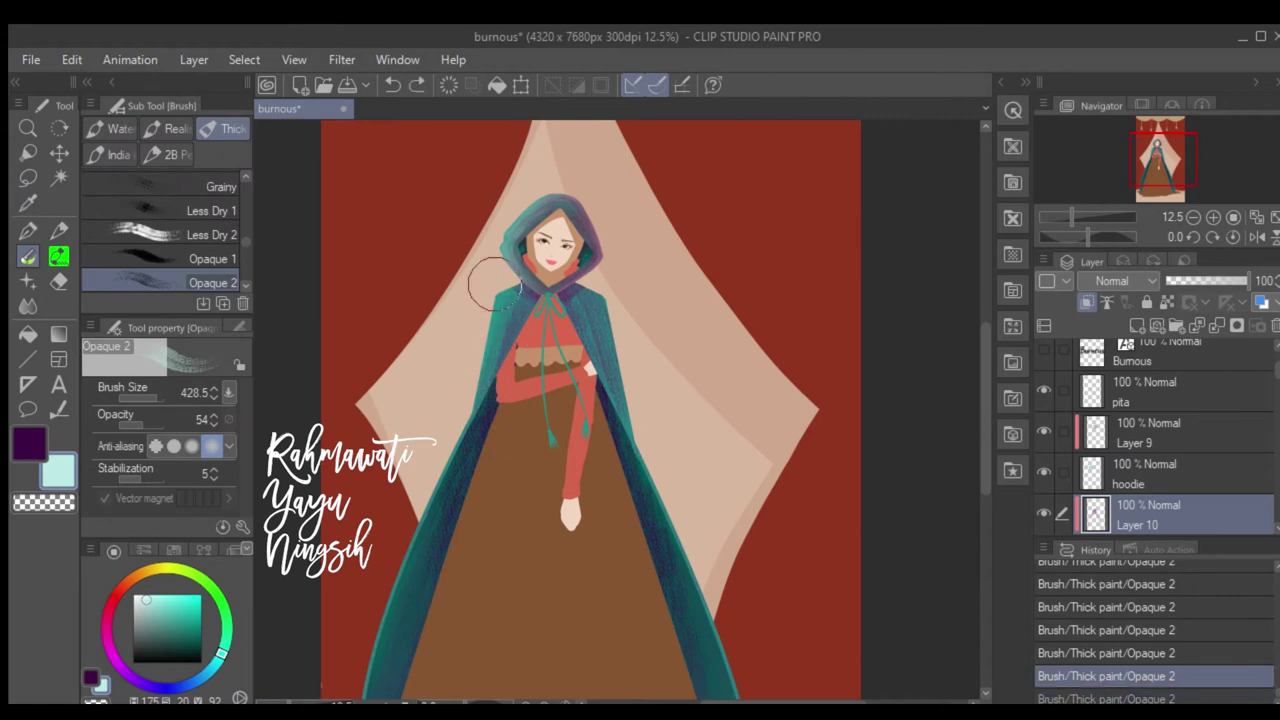
alt+click(640, 340)
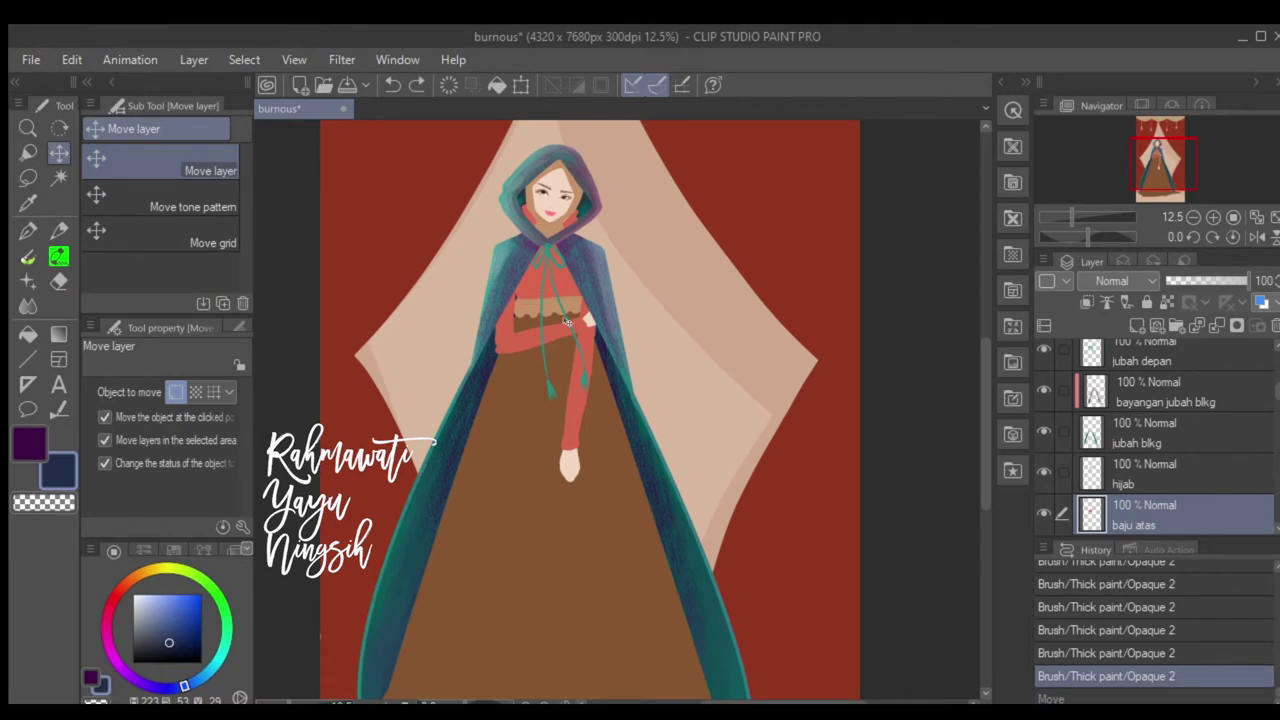
On another new clipped layer, zoom in and paint dark shading onto the cloak.
key(ctrl+shift+n)
key(ctrl+alt+g)
key(i)
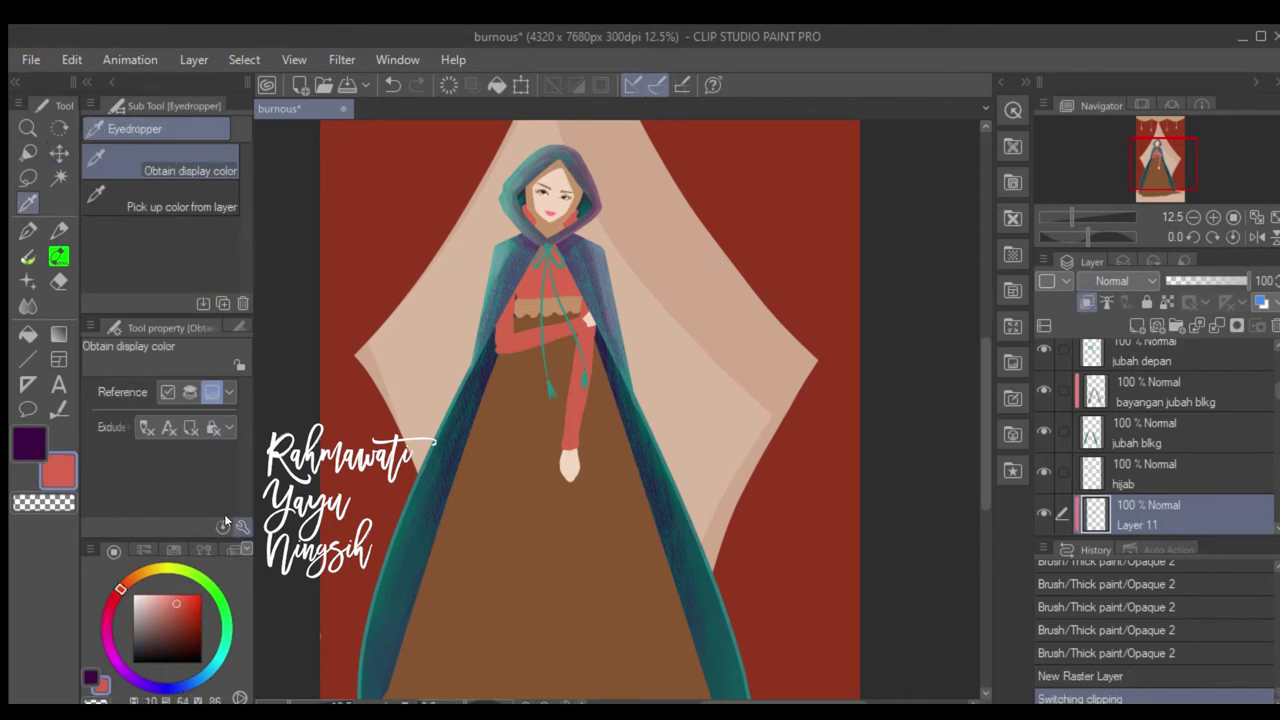
click(106, 619)
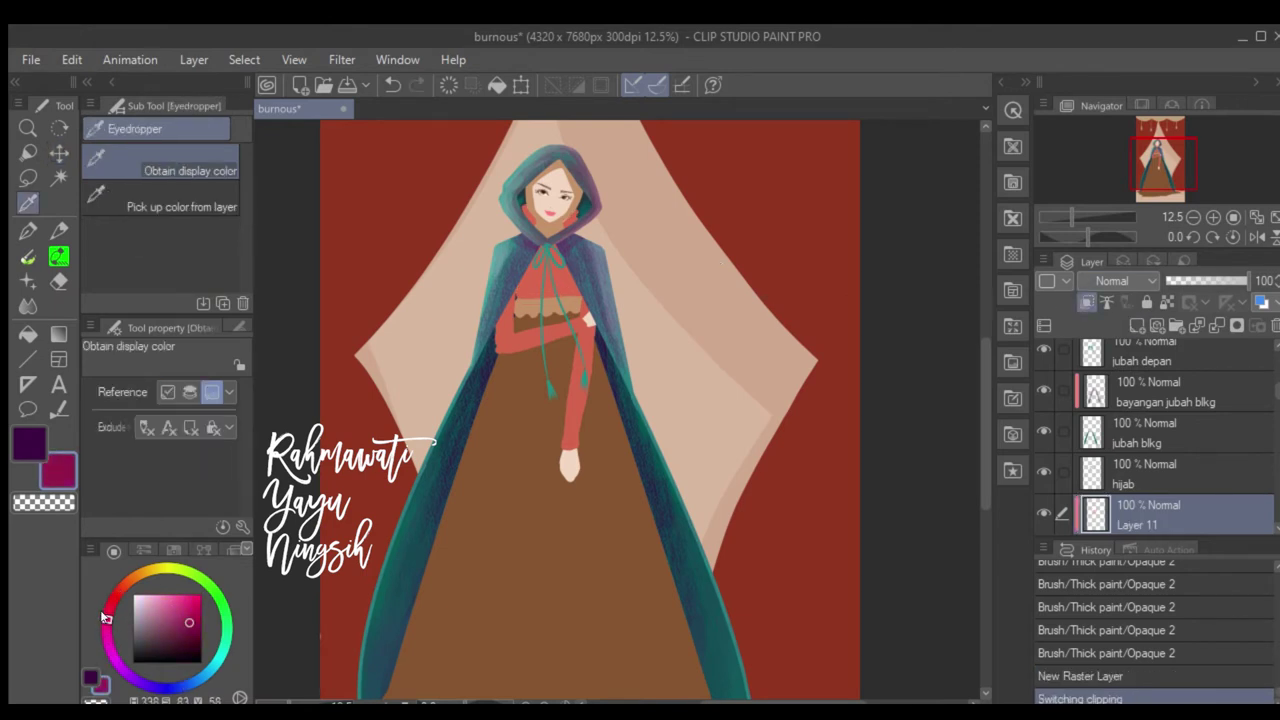
key(b)
key(ctrl+plus)
drag(456, 319, 505, 248)
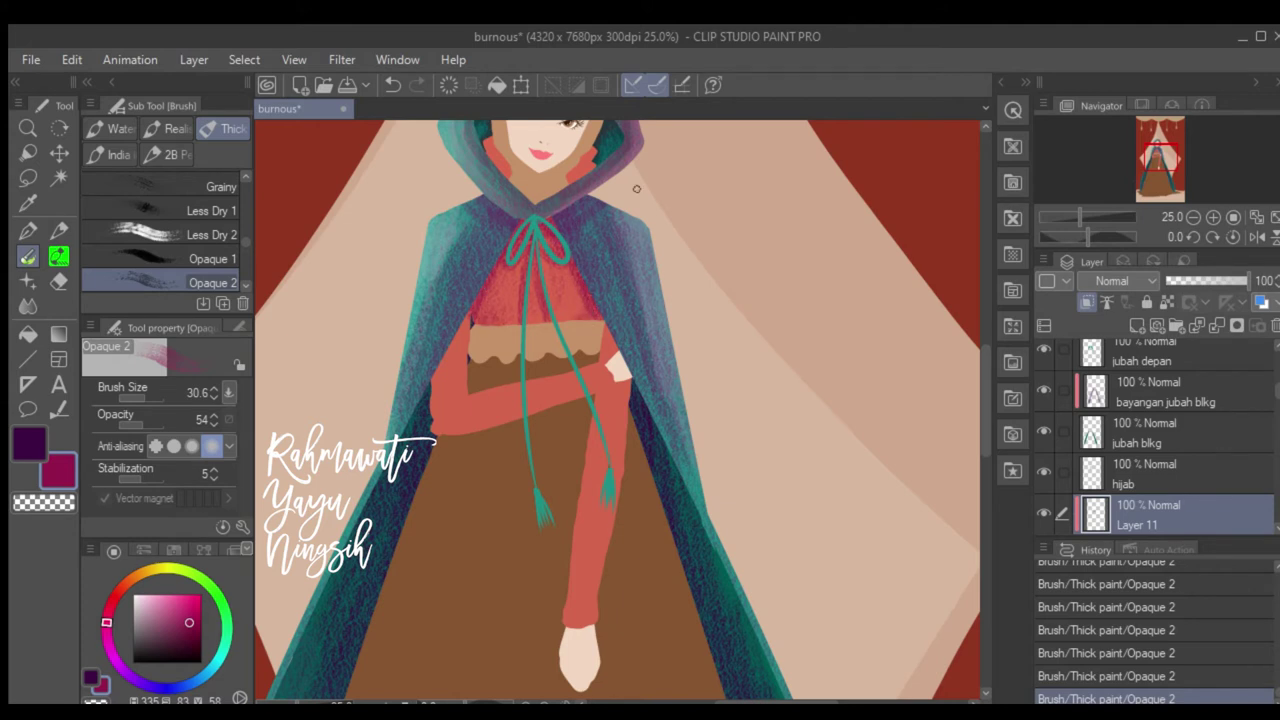
key(ctrl+shift+n)
key(ctrl+alt+g)
Paint magenta texture across the ruffled waistband, the red top and near the collar ties.
key(i)
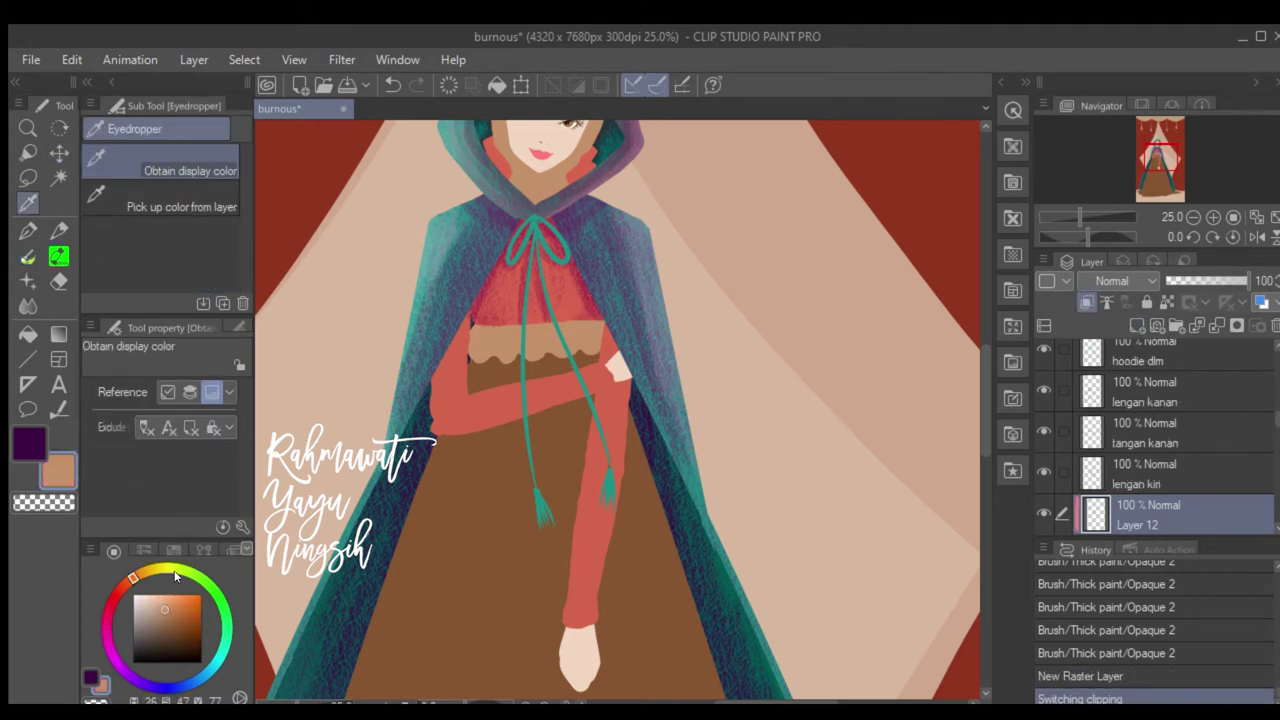
drag(133, 578, 145, 572)
click(181, 622)
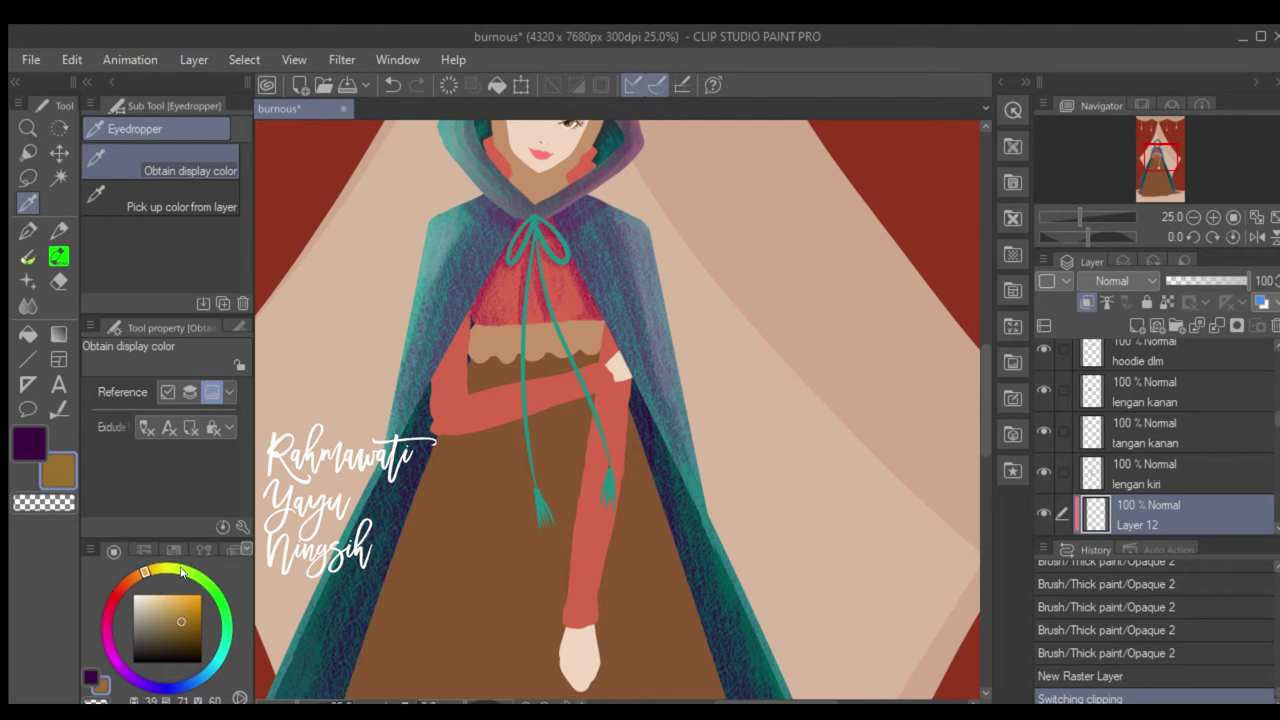
click(110, 617)
key(b)
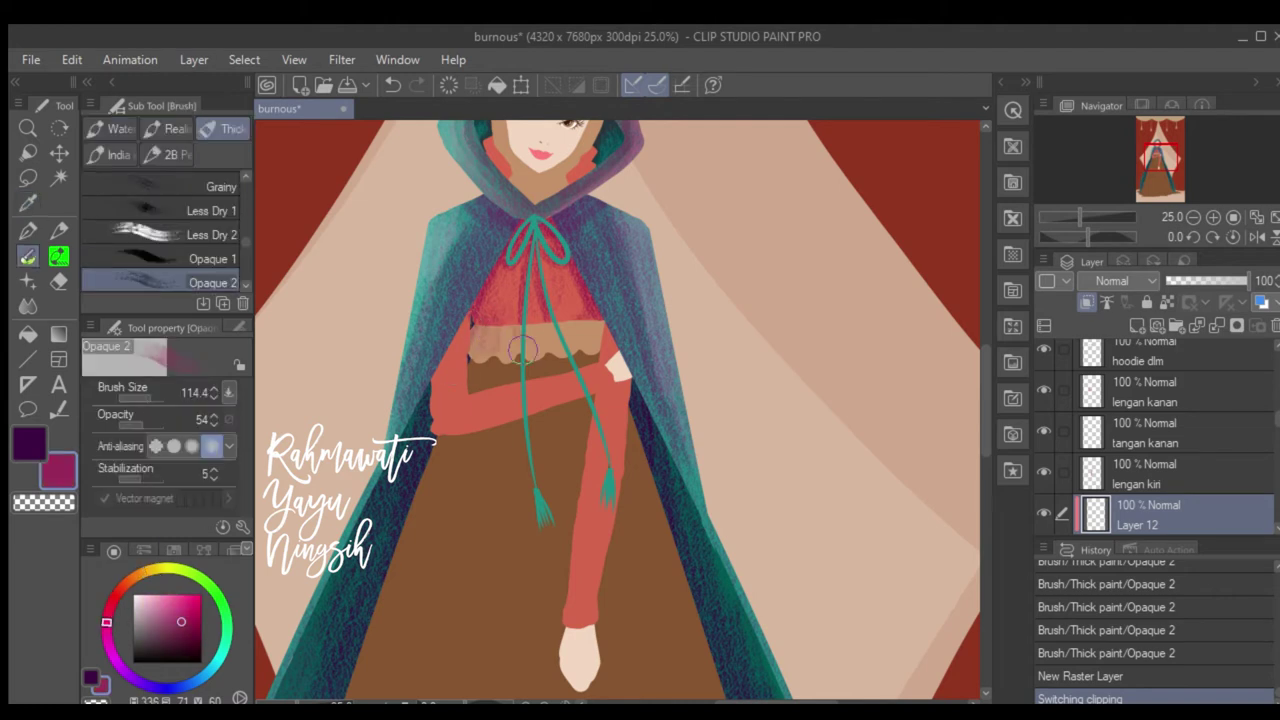
drag(522, 347, 613, 328)
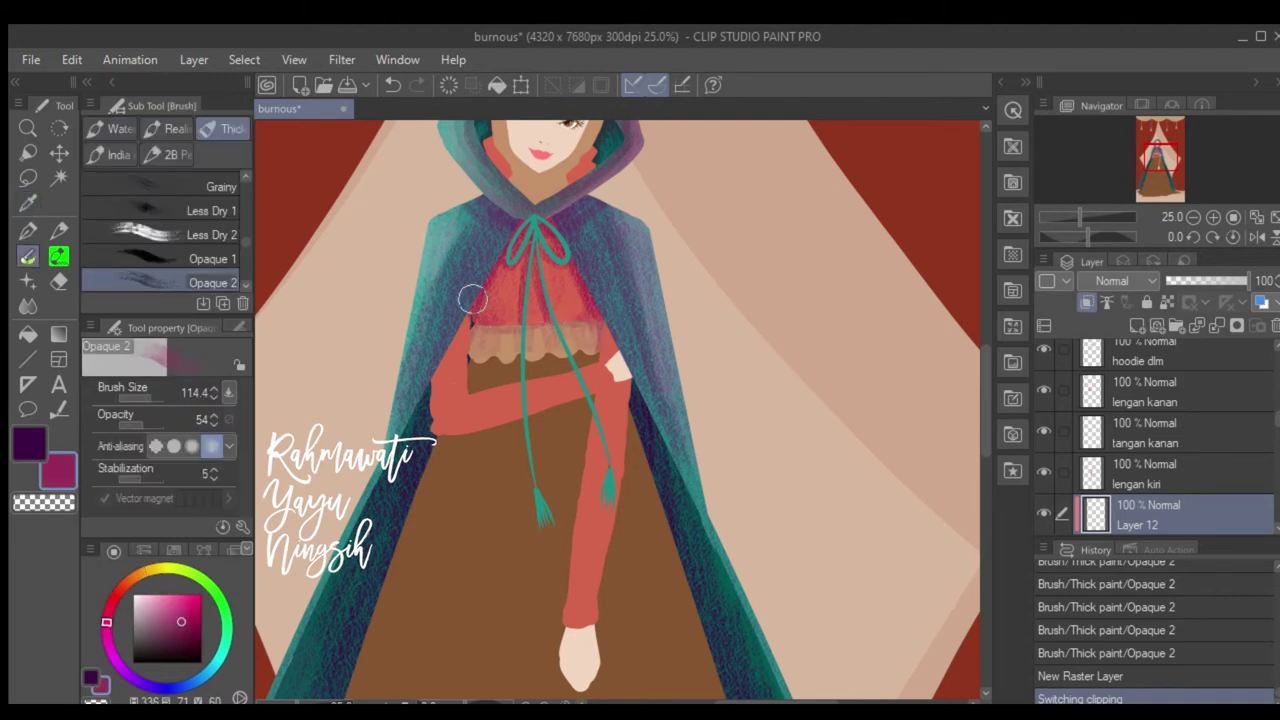
drag(473, 298, 496, 274)
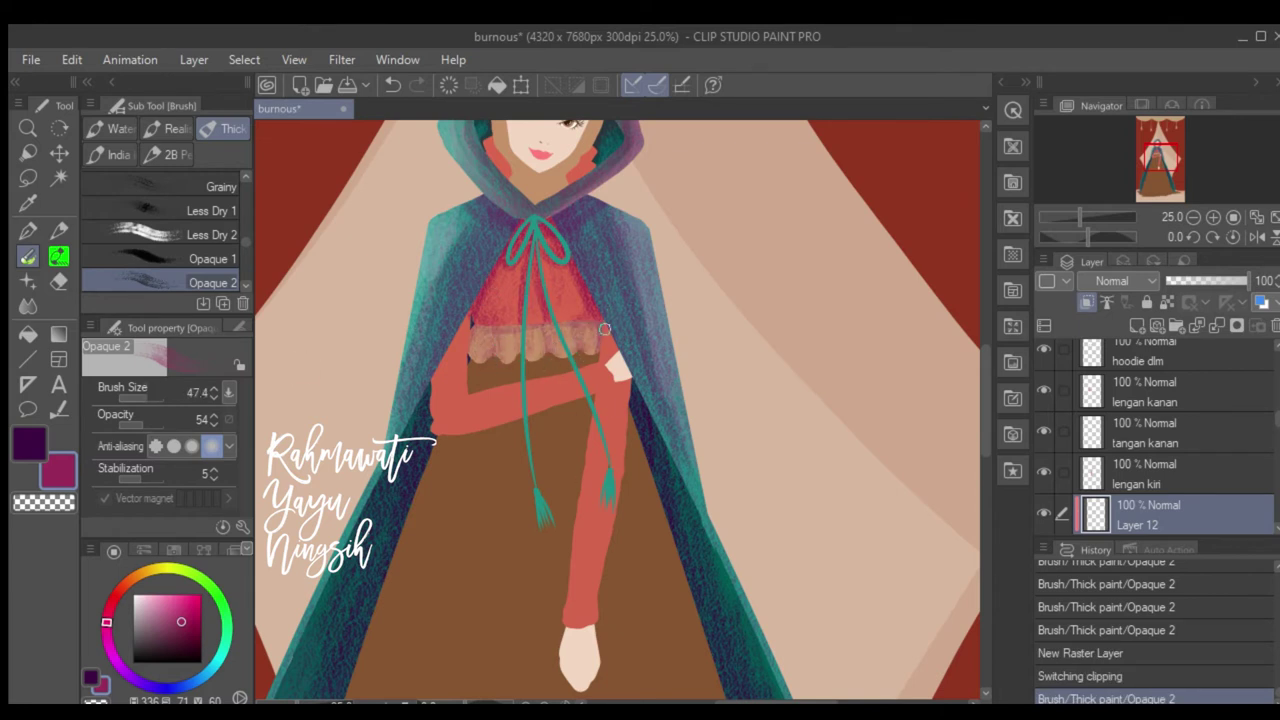
drag(604, 328, 621, 295)
click(512, 322)
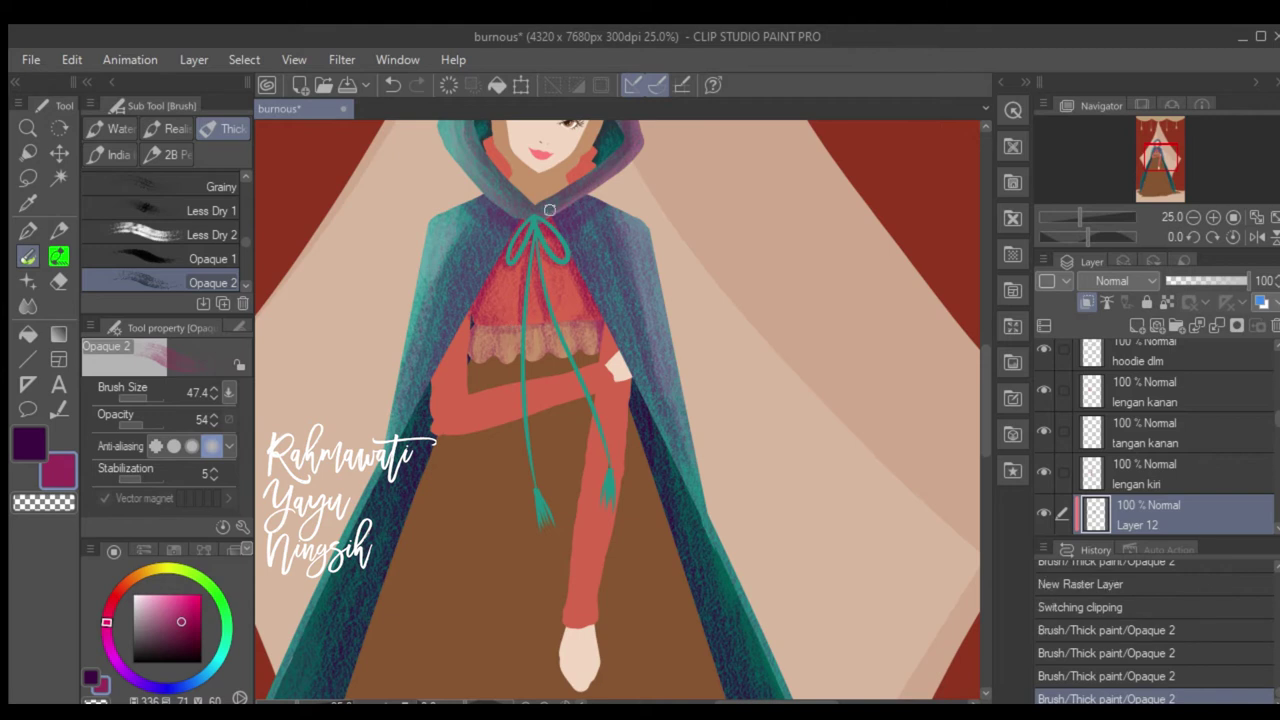
Add blue-purple texture over the waistband and apply a Hue/Saturation/Luminosity adjustment.
click(174, 688)
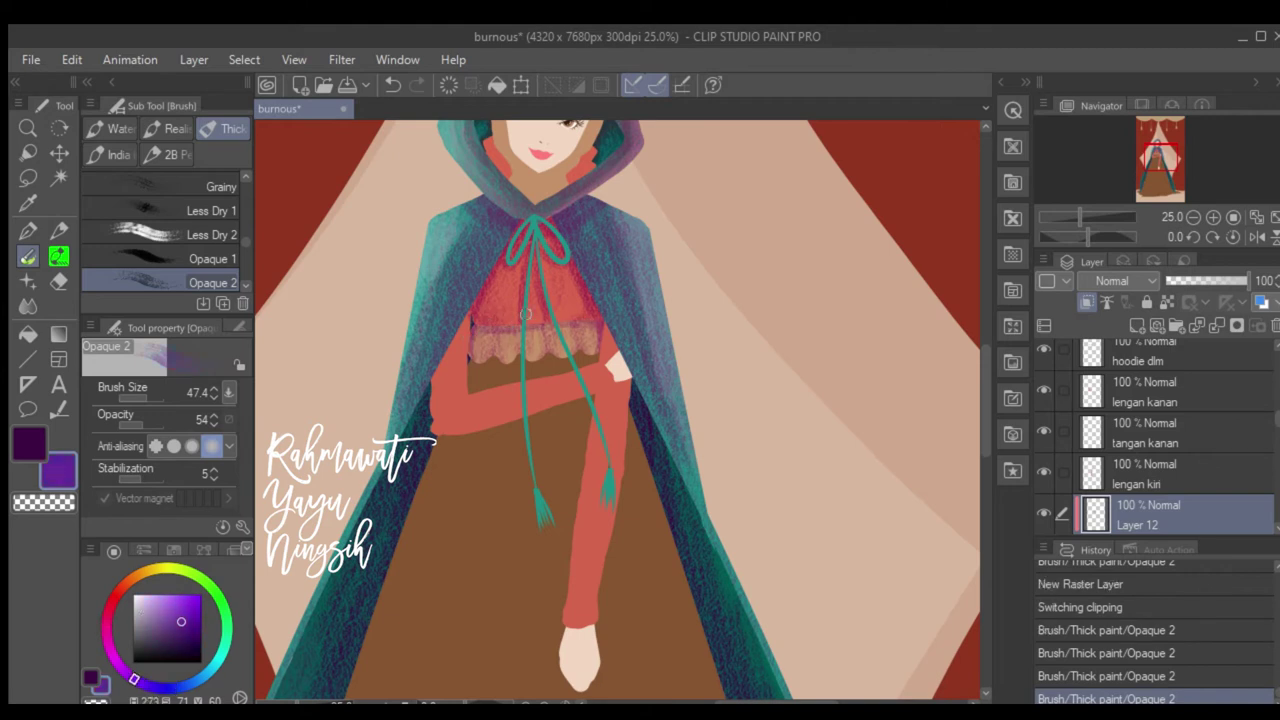
drag(598, 317, 574, 350)
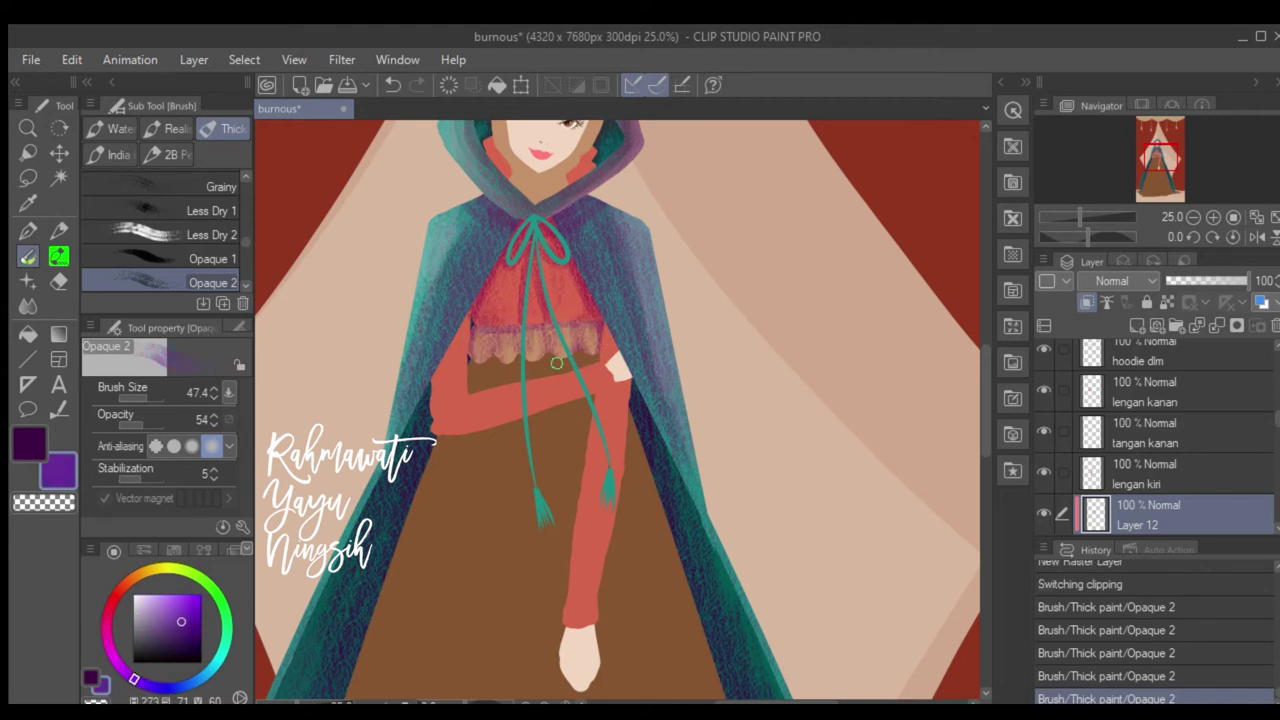
scroll(675, 177, down, 2)
scroll(628, 214, up, 2)
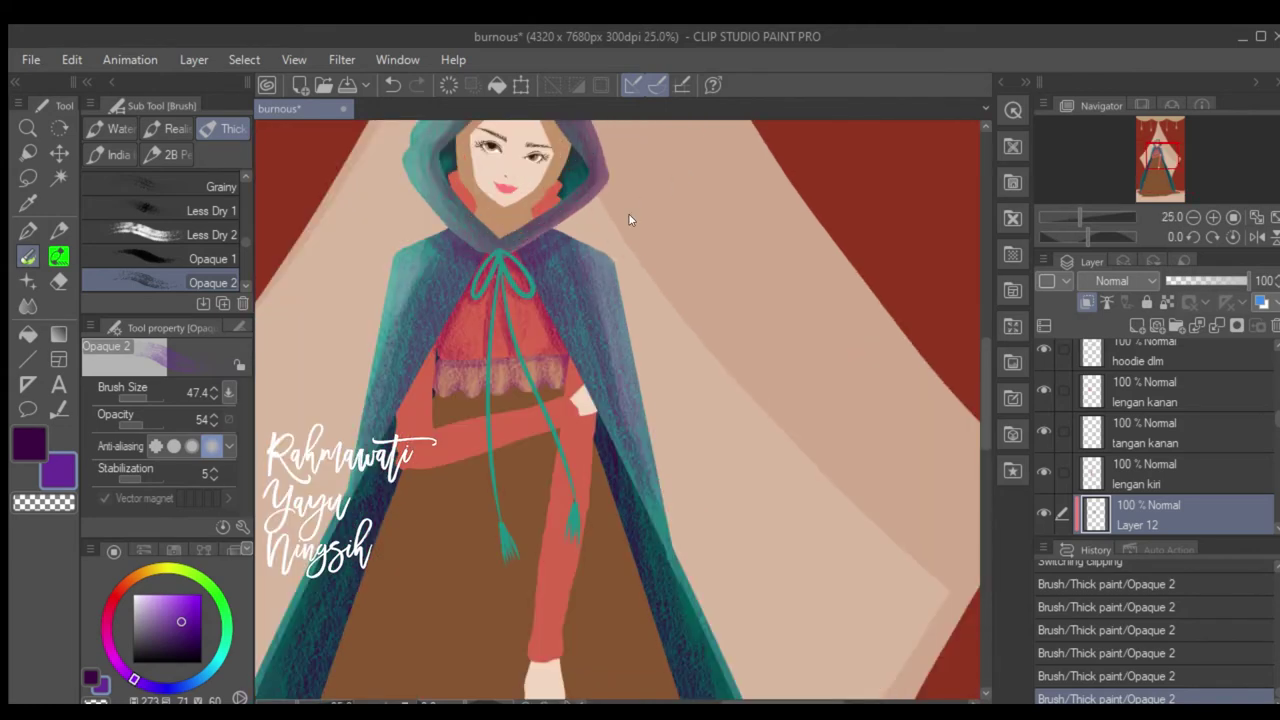
click(1067, 222)
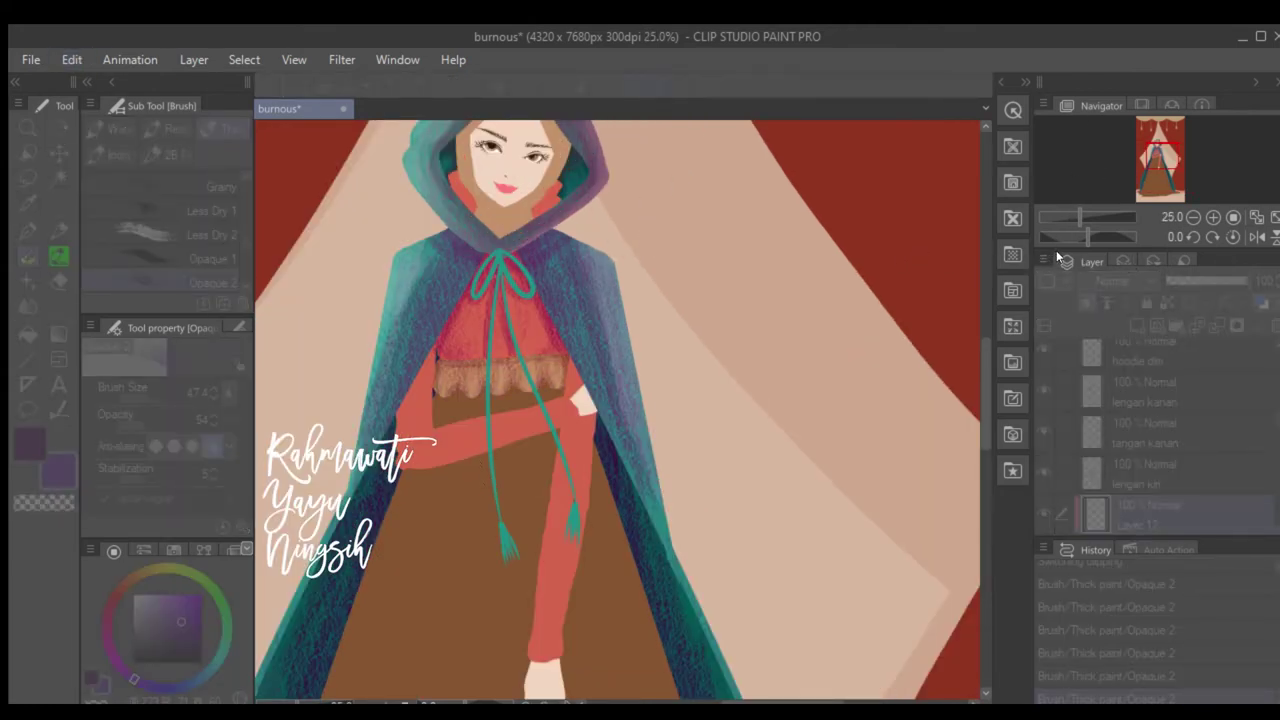
key(Return)
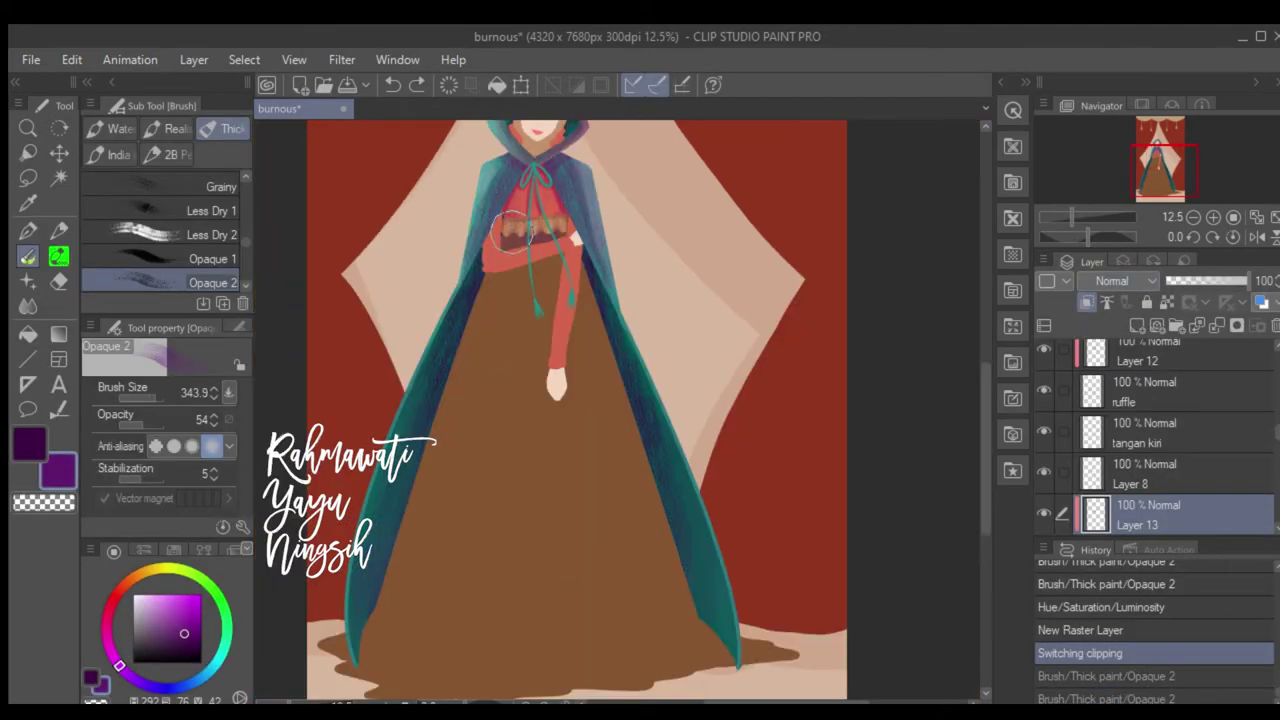
Paint purple shading down the dress along the right and lower cloak edges, then shrink the brush.
drag(665, 560, 601, 366)
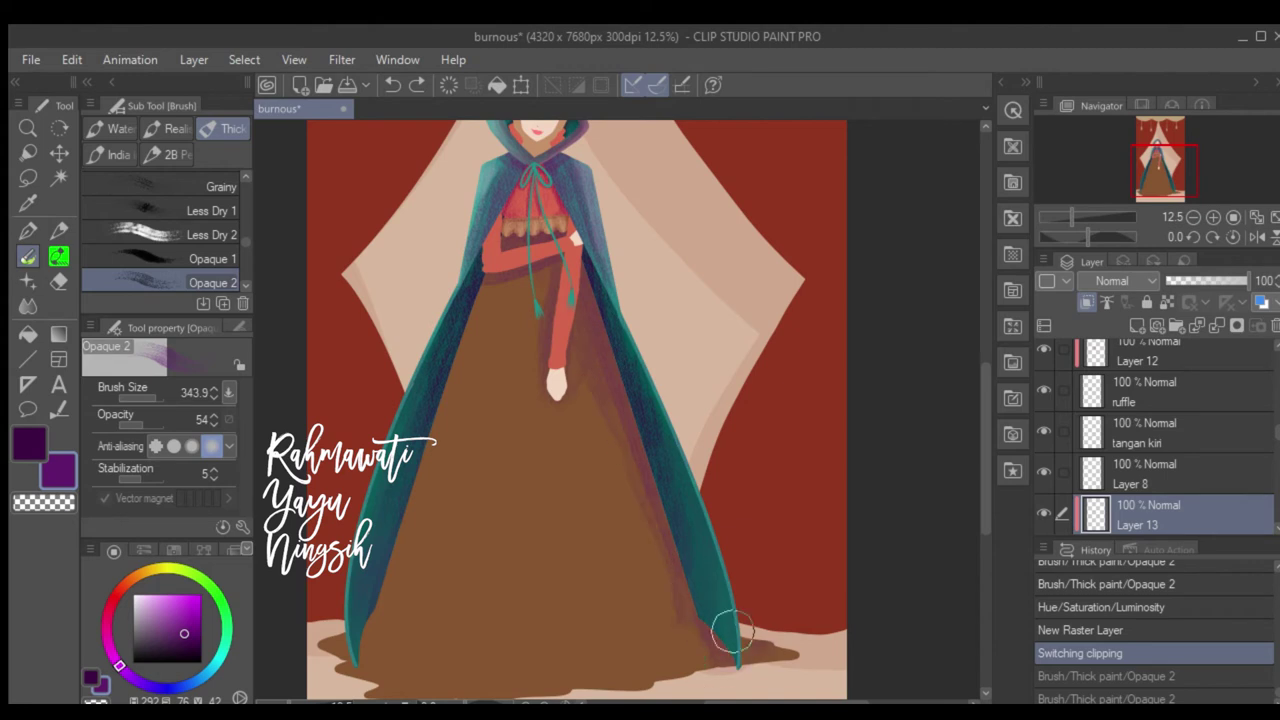
drag(729, 634, 700, 663)
drag(395, 580, 330, 640)
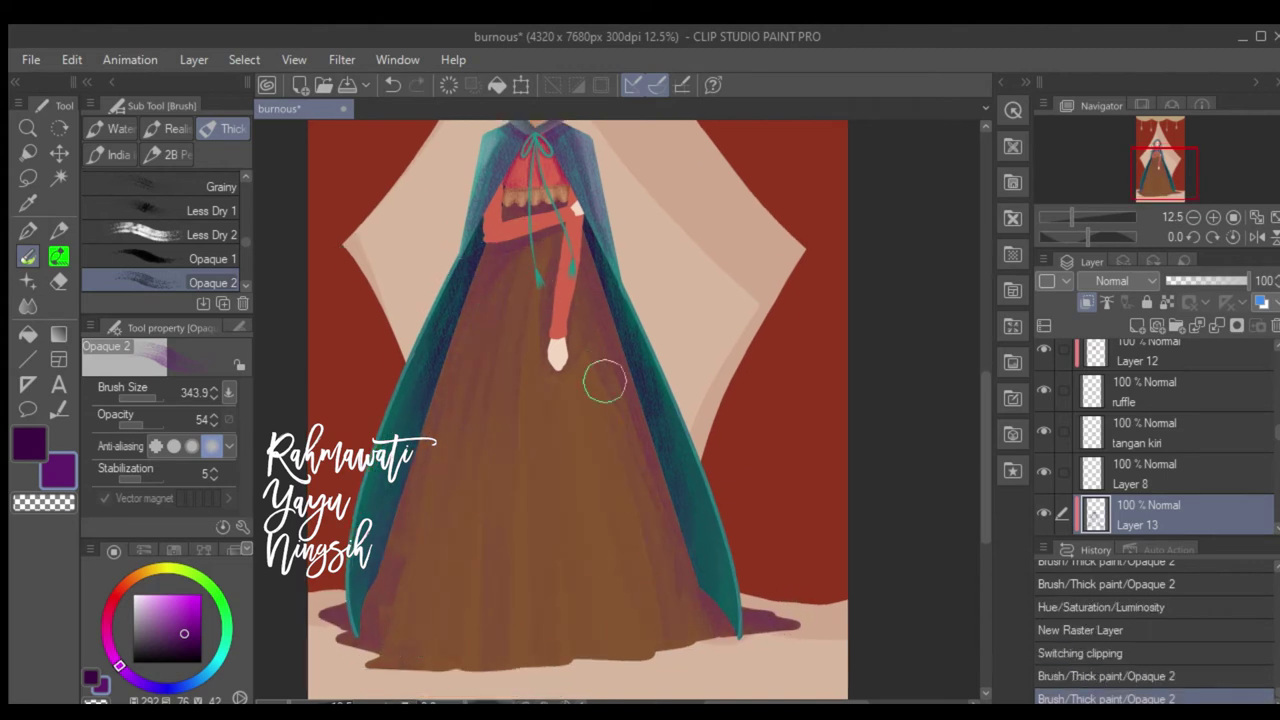
mouse_move(486, 243)
mouse_down()
mouse_move(443, 357)
mouse_move(414, 671)
mouse_up()
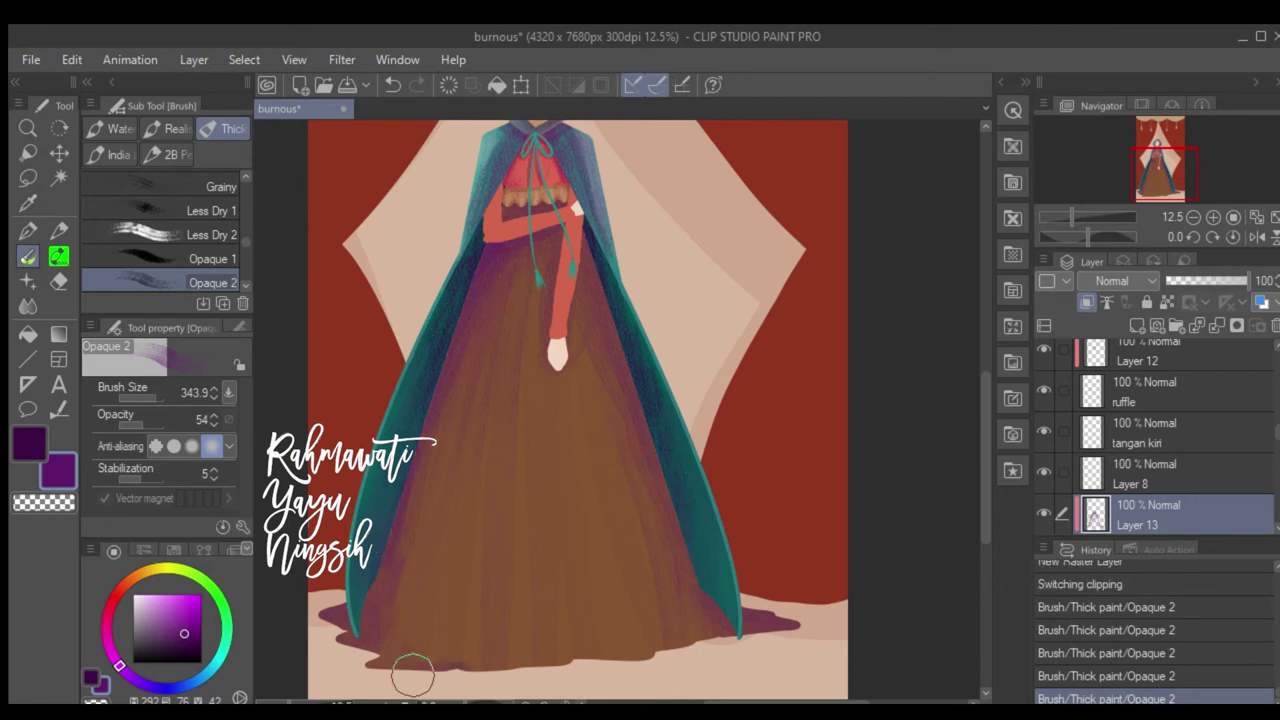
drag(548, 387, 686, 529)
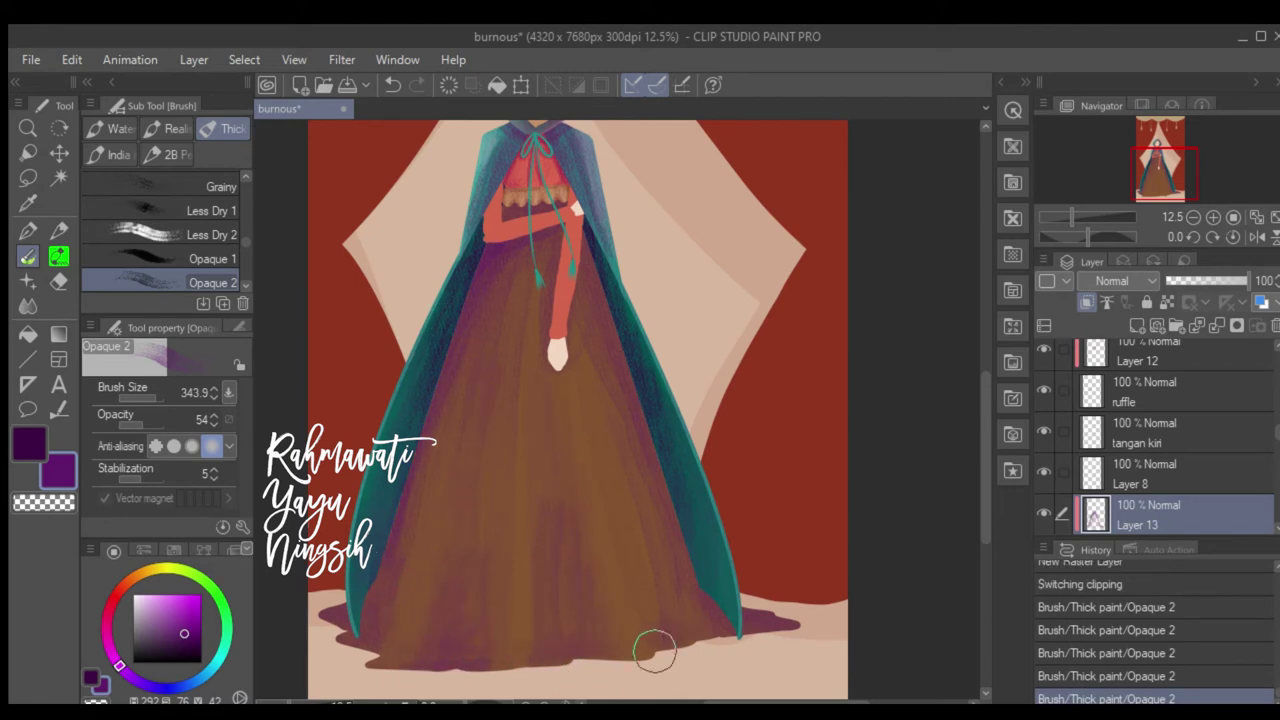
drag(608, 211, 630, 234)
key(bracketleft)
key(bracketleft)
key(bracketleft)
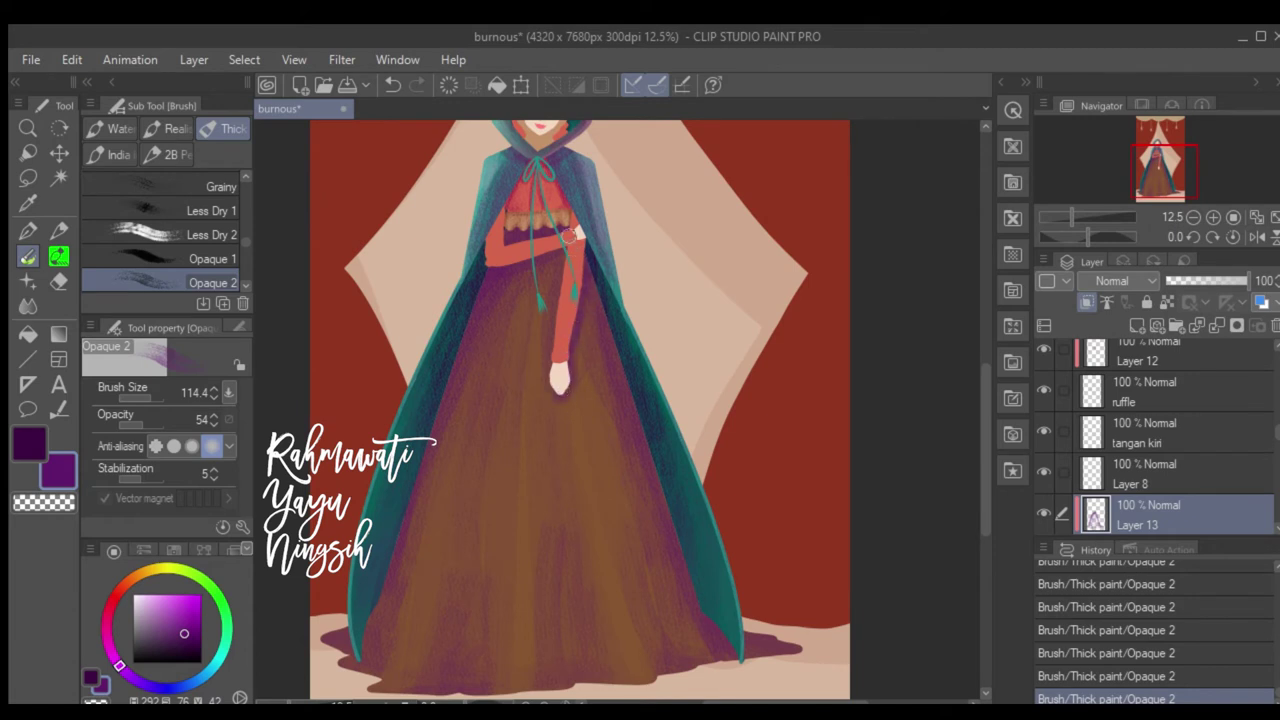
drag(652, 141, 652, 171)
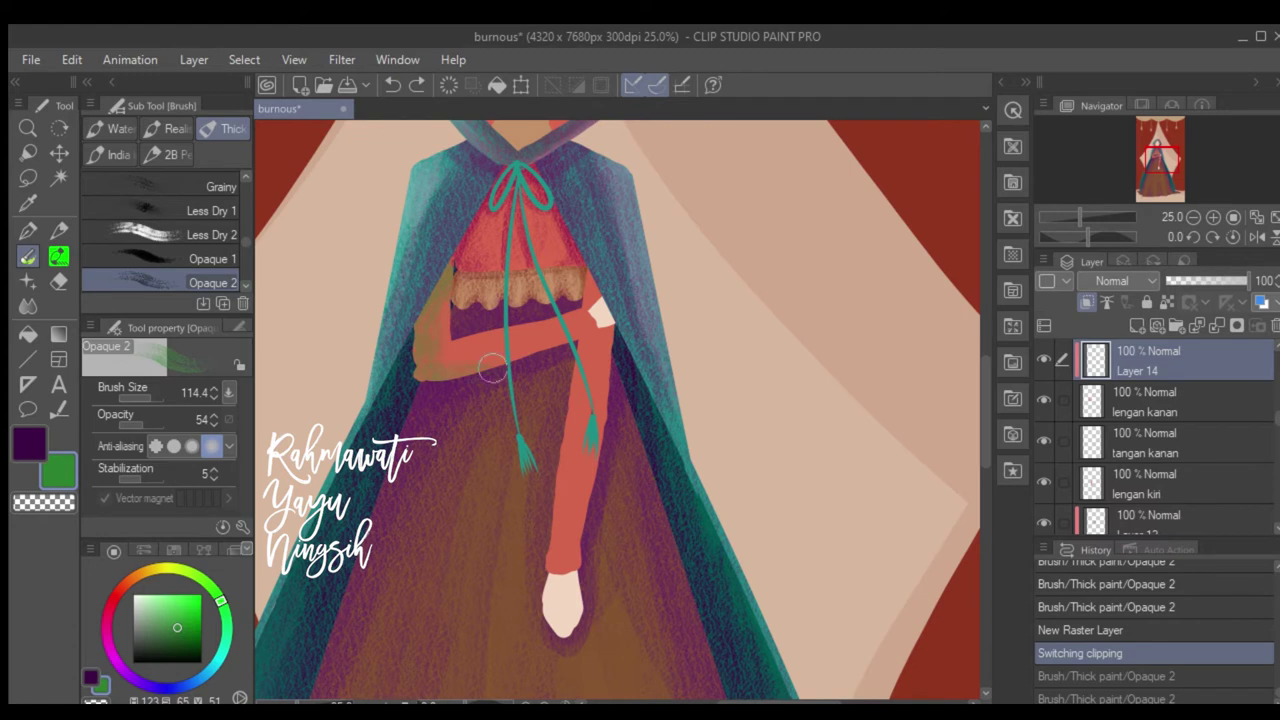
On a new layer clipped to 'lengan kiri', paint darker Opaque 2 shading over the sleeve, undoing a stray move.
click(572, 328)
ctrl+click(585, 330)
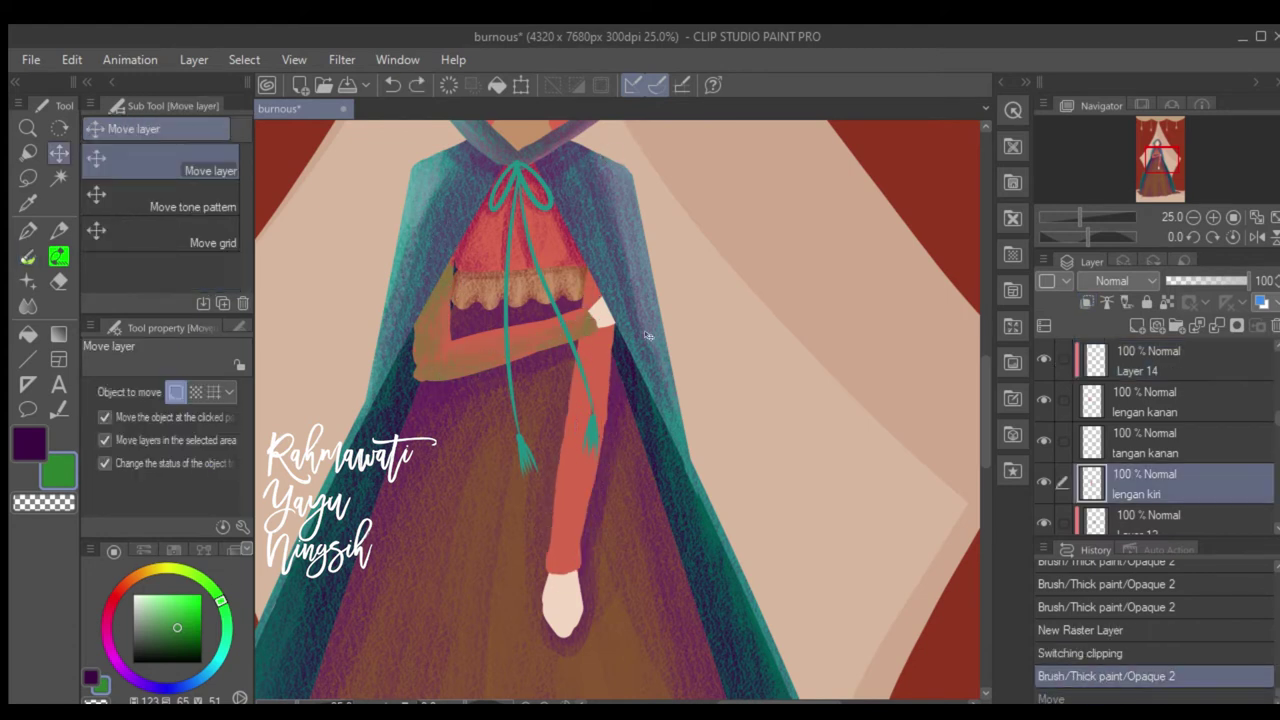
key(ctrl+shift+n)
key(ctrl+alt+g)
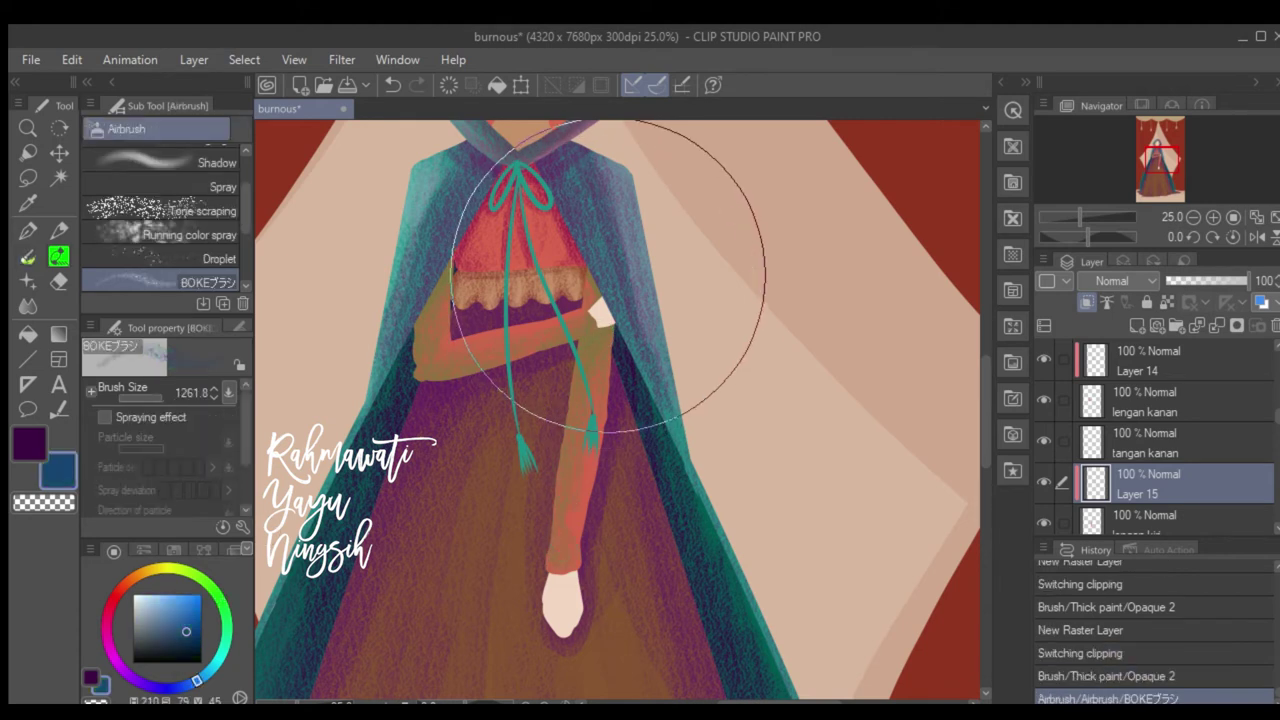
key(b)
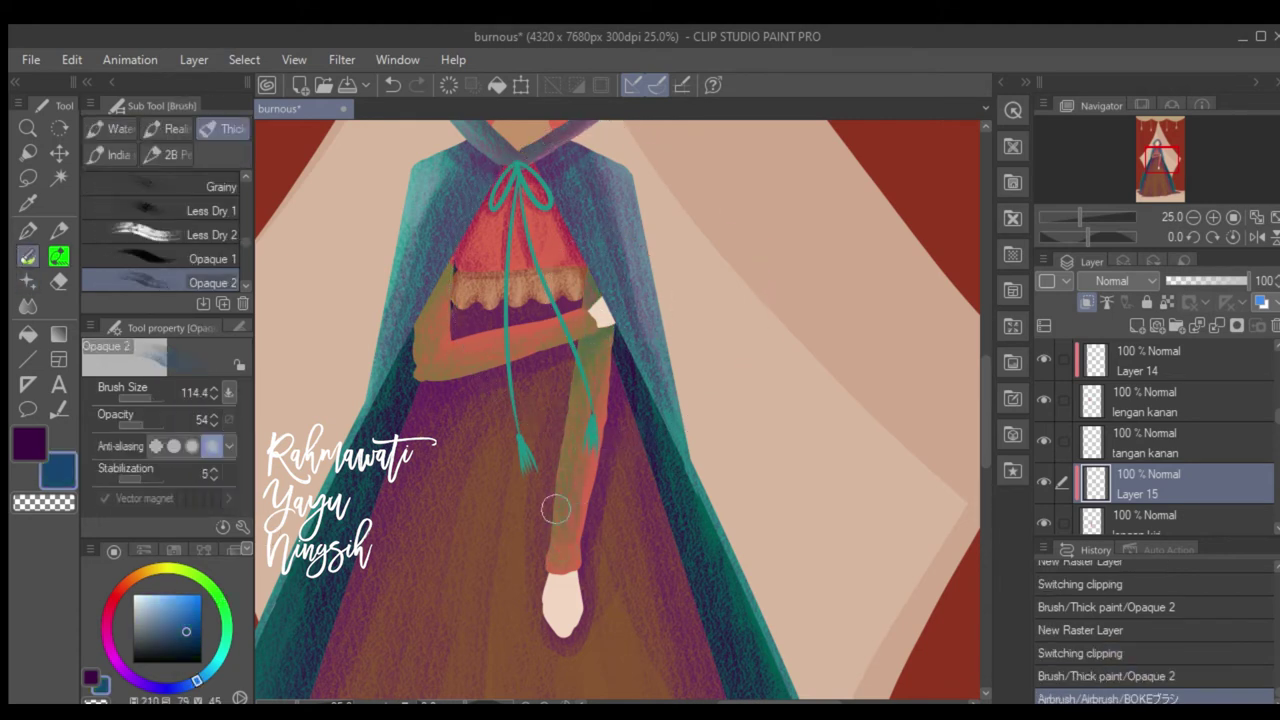
mouse_move(556, 510)
mouse_down()
mouse_move(560, 575)
mouse_move(585, 390)
mouse_up()
key(v)
click(543, 347)
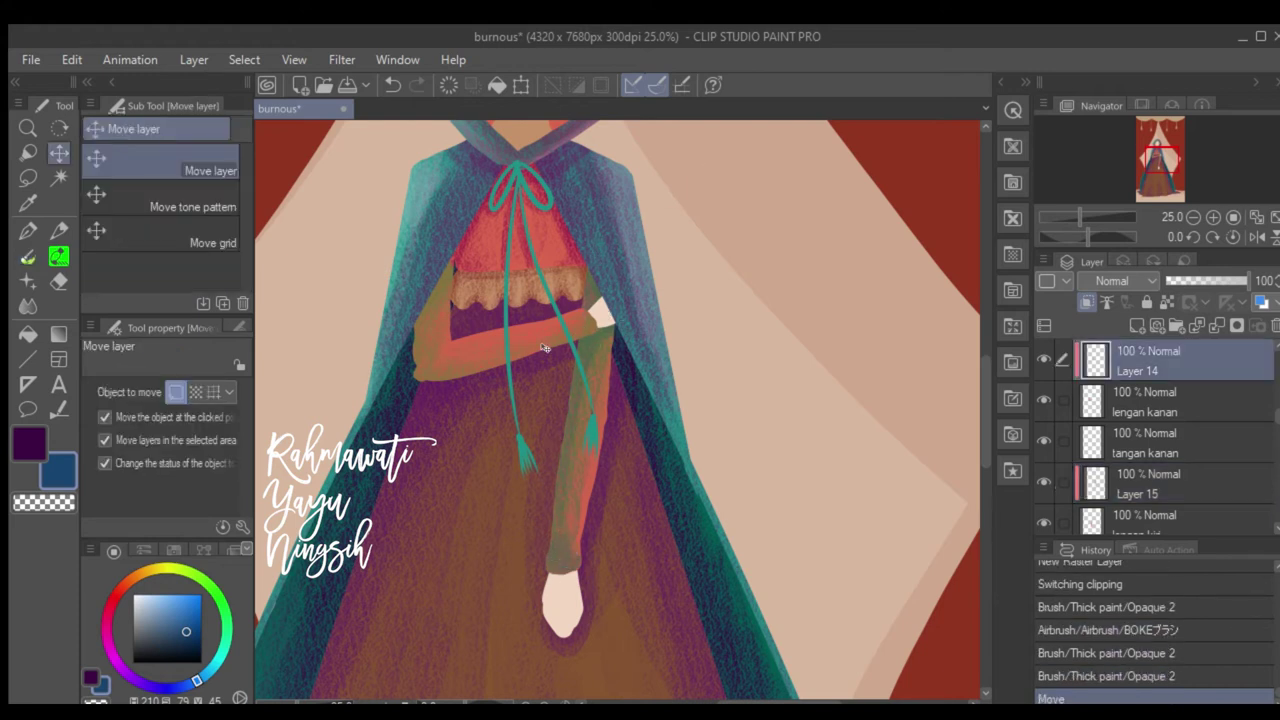
key(ctrl+z)
key(b)
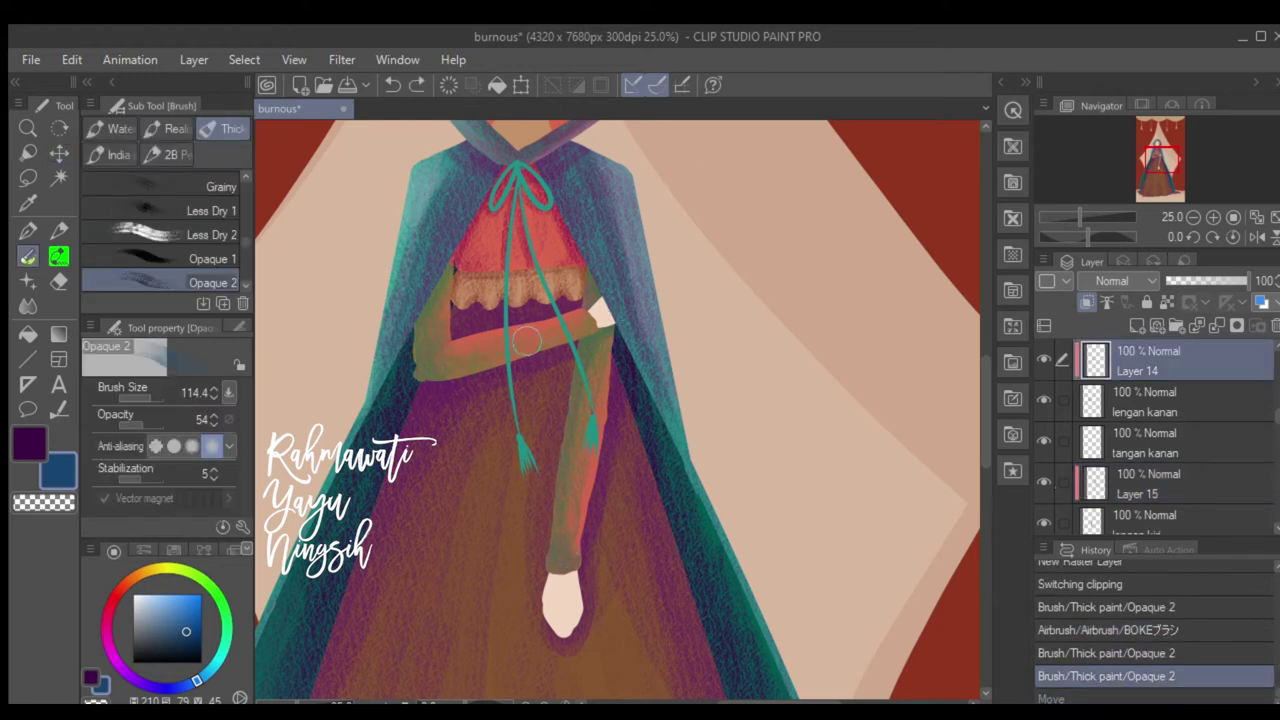
drag(527, 341, 592, 328)
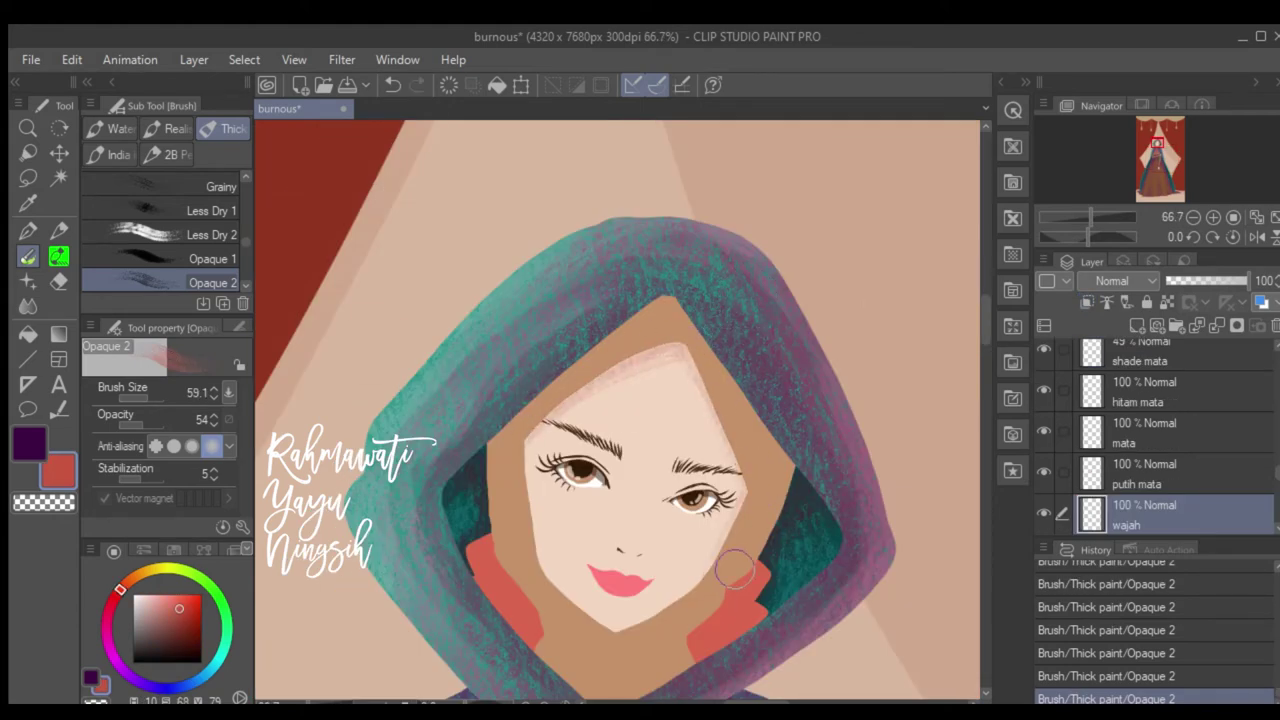
Deepen forehead pink, blush under the eyes, tan the nose and darken the right lower lashes.
drag(708, 323, 652, 350)
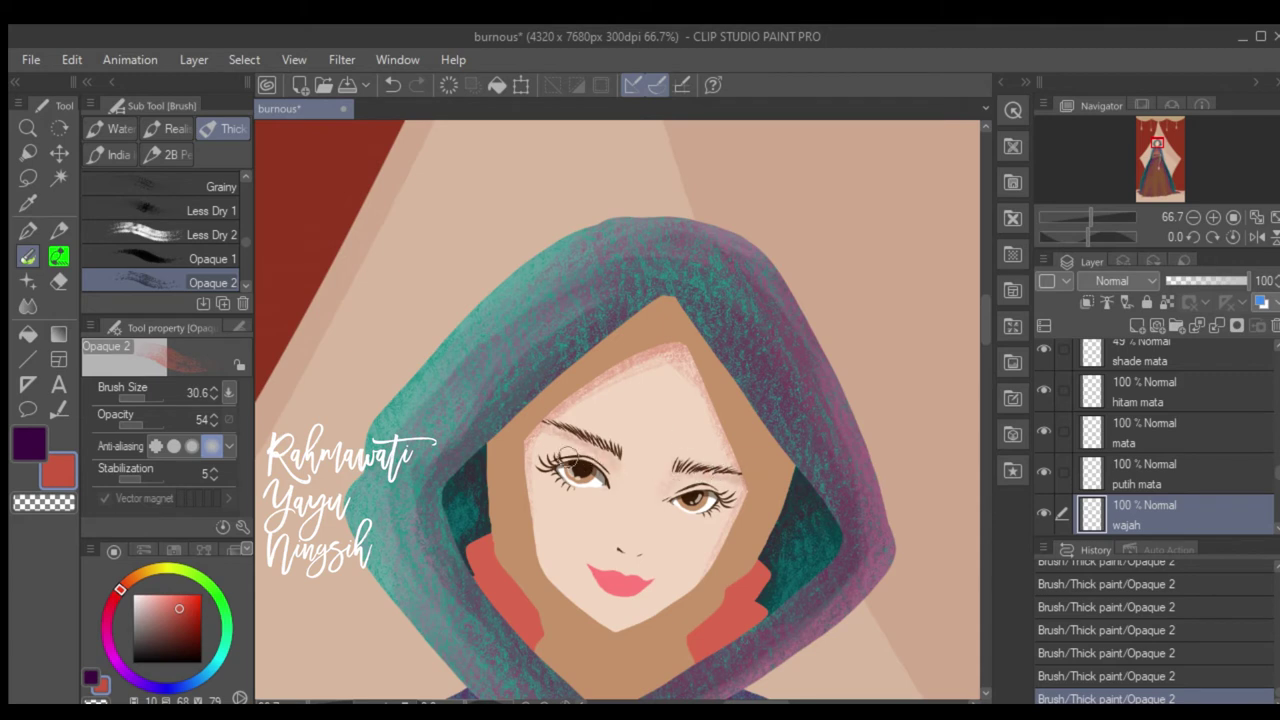
drag(575, 465, 535, 431)
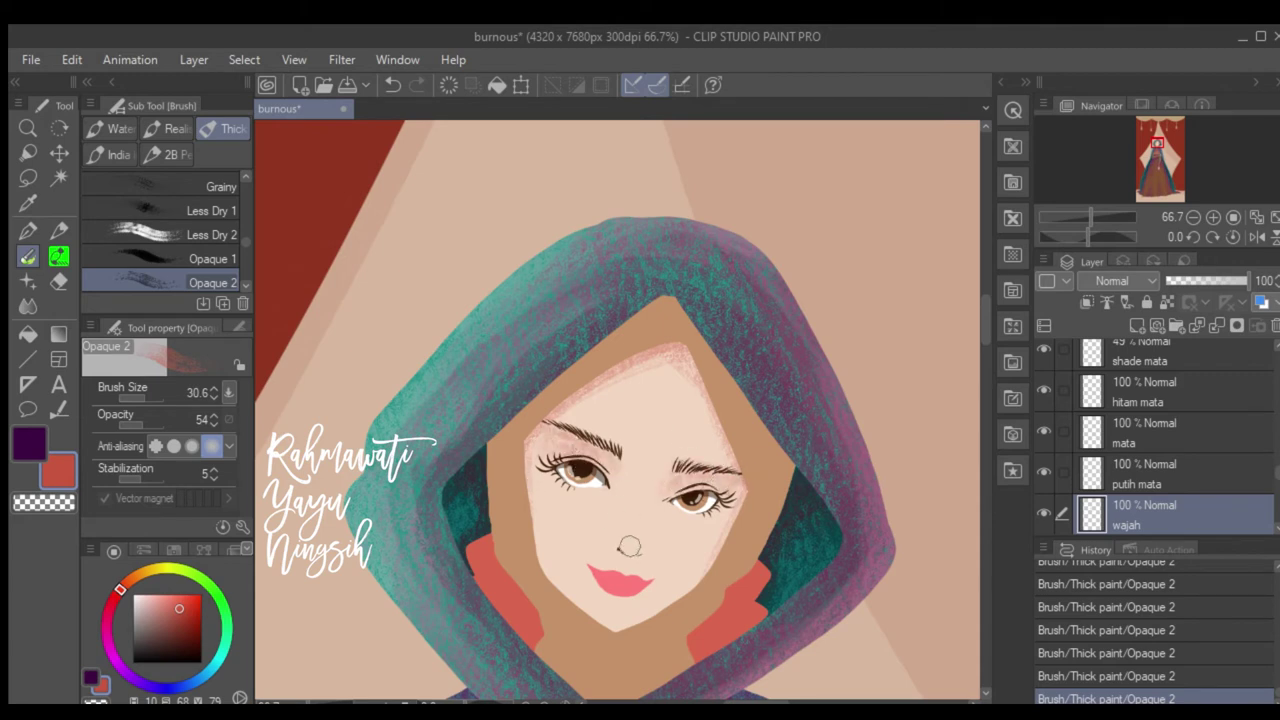
drag(629, 546, 632, 529)
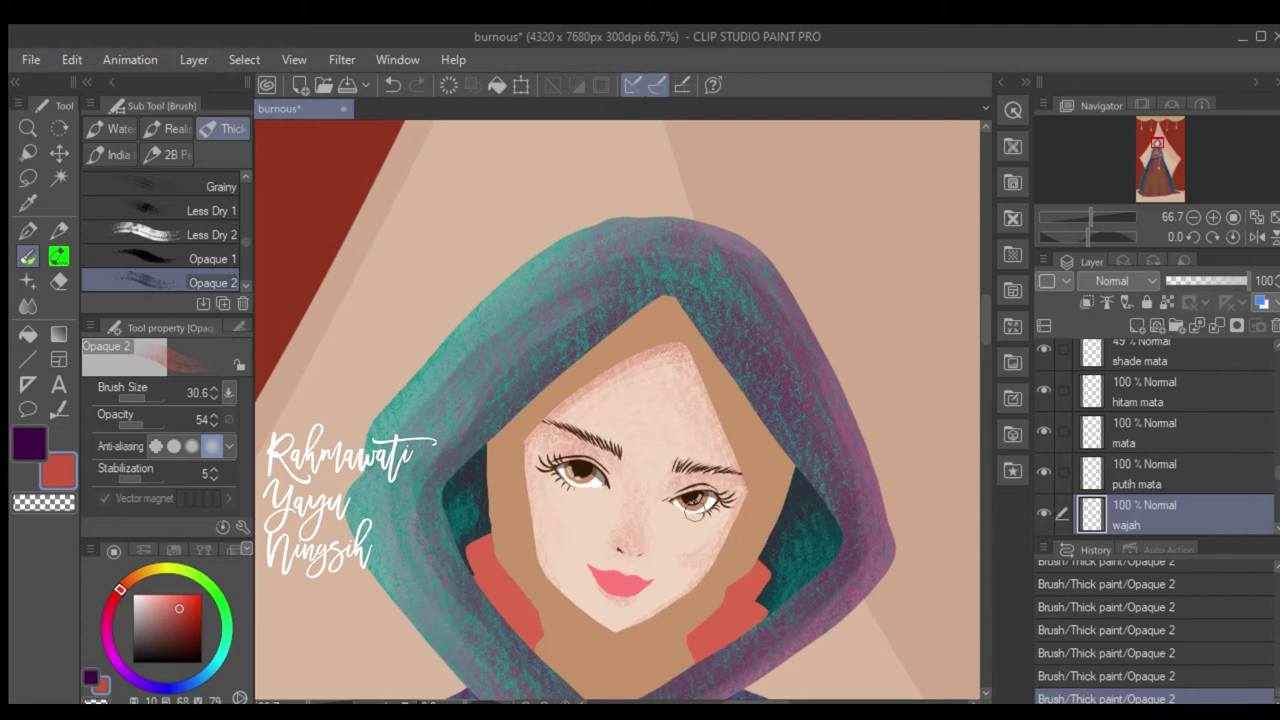
drag(670, 506, 708, 512)
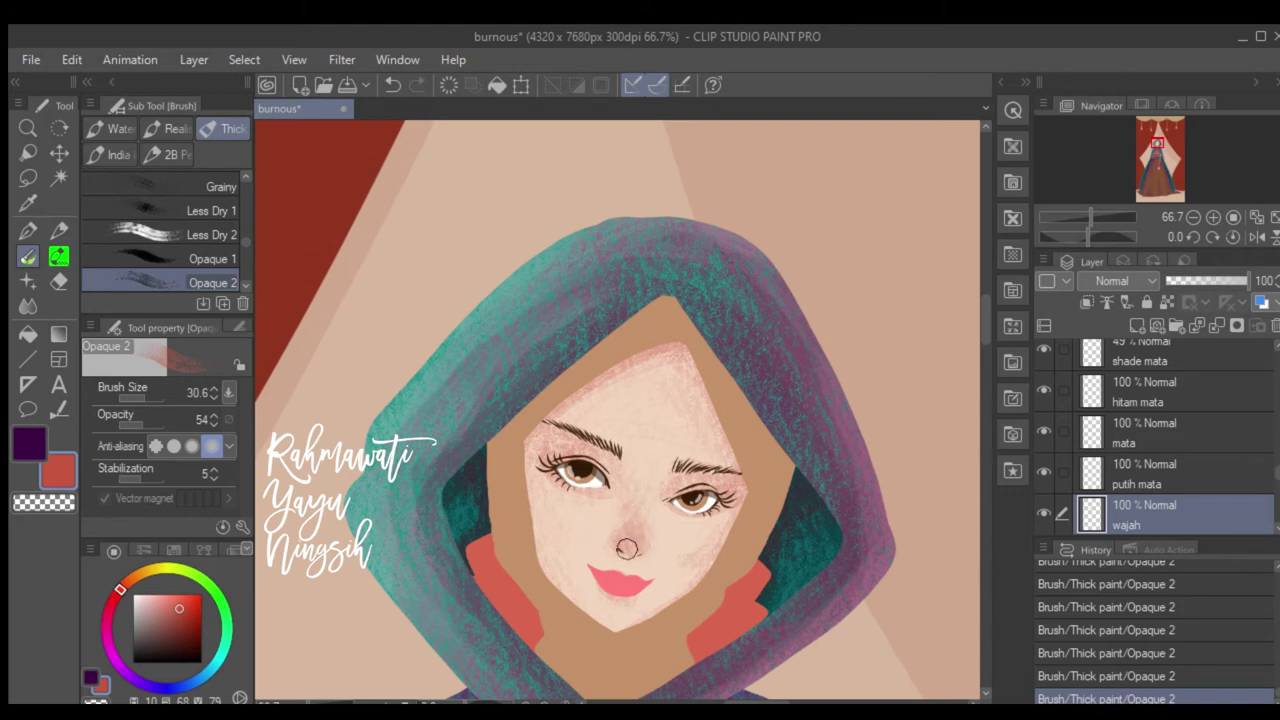
With a larger brush, paint saturated red blush onto the cheek under the left eye.
scroll(746, 472, down, 3)
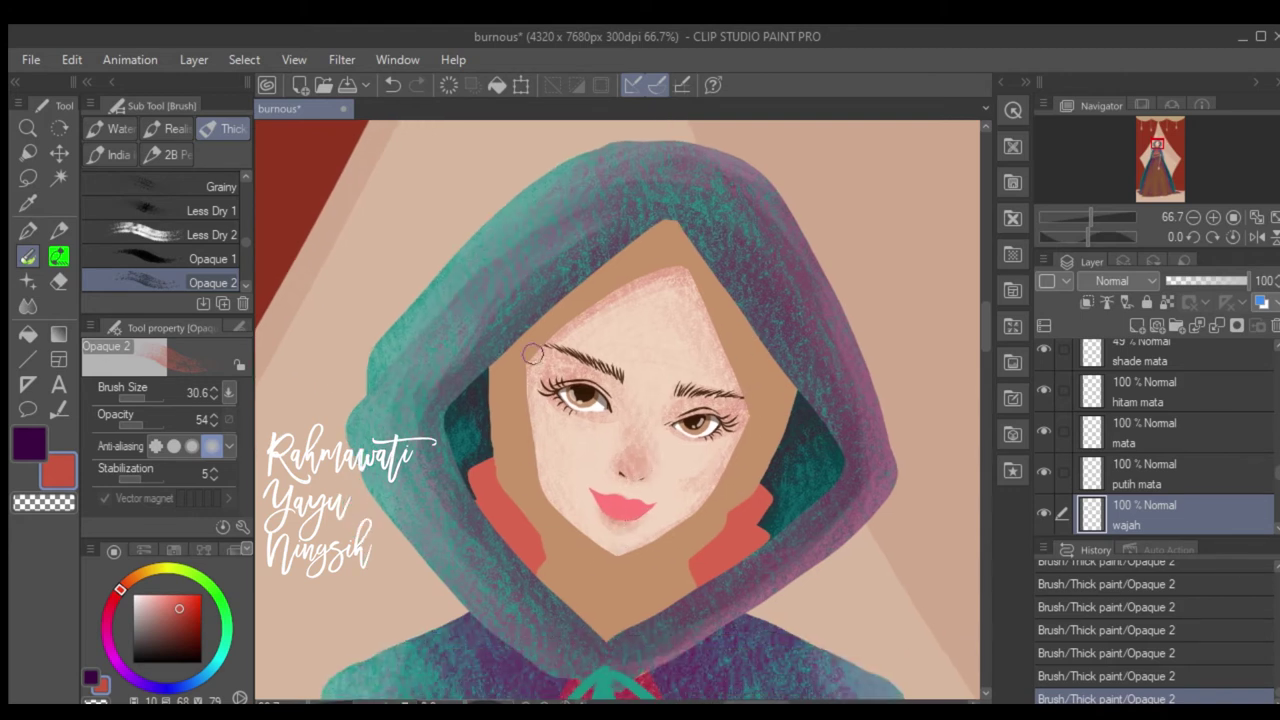
click(143, 397)
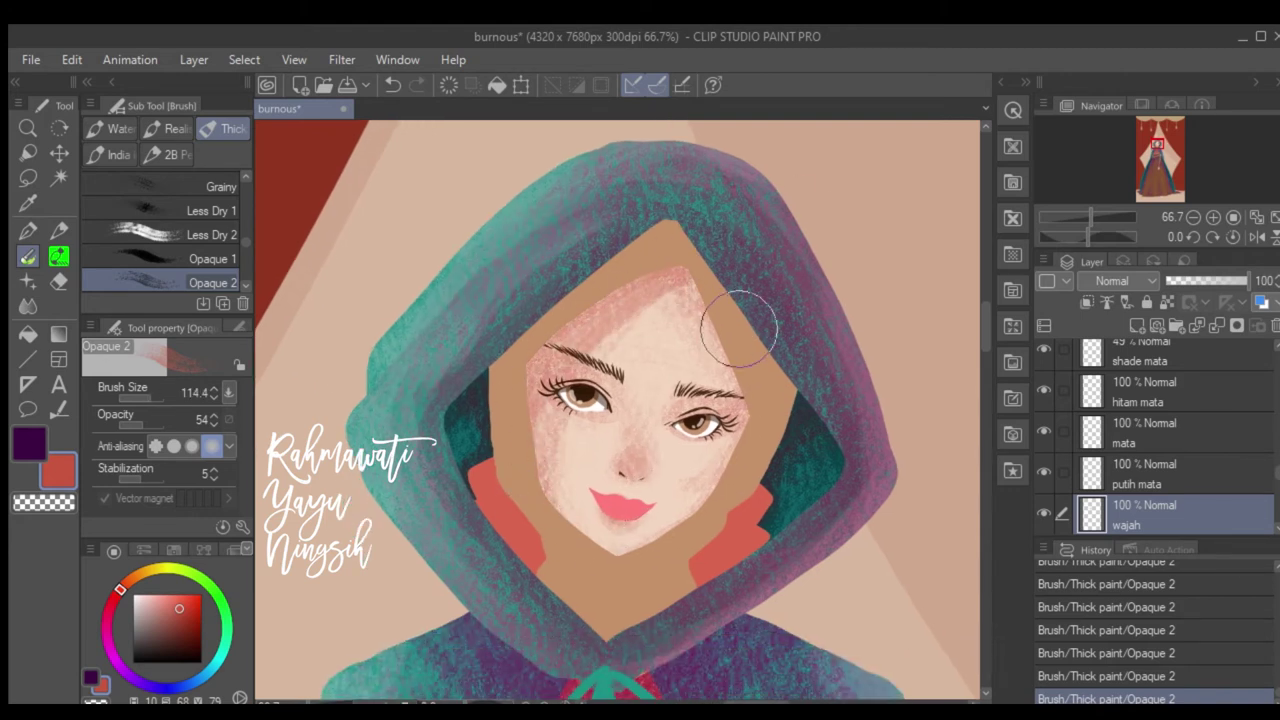
scroll(780, 225, down, 1)
click(195, 607)
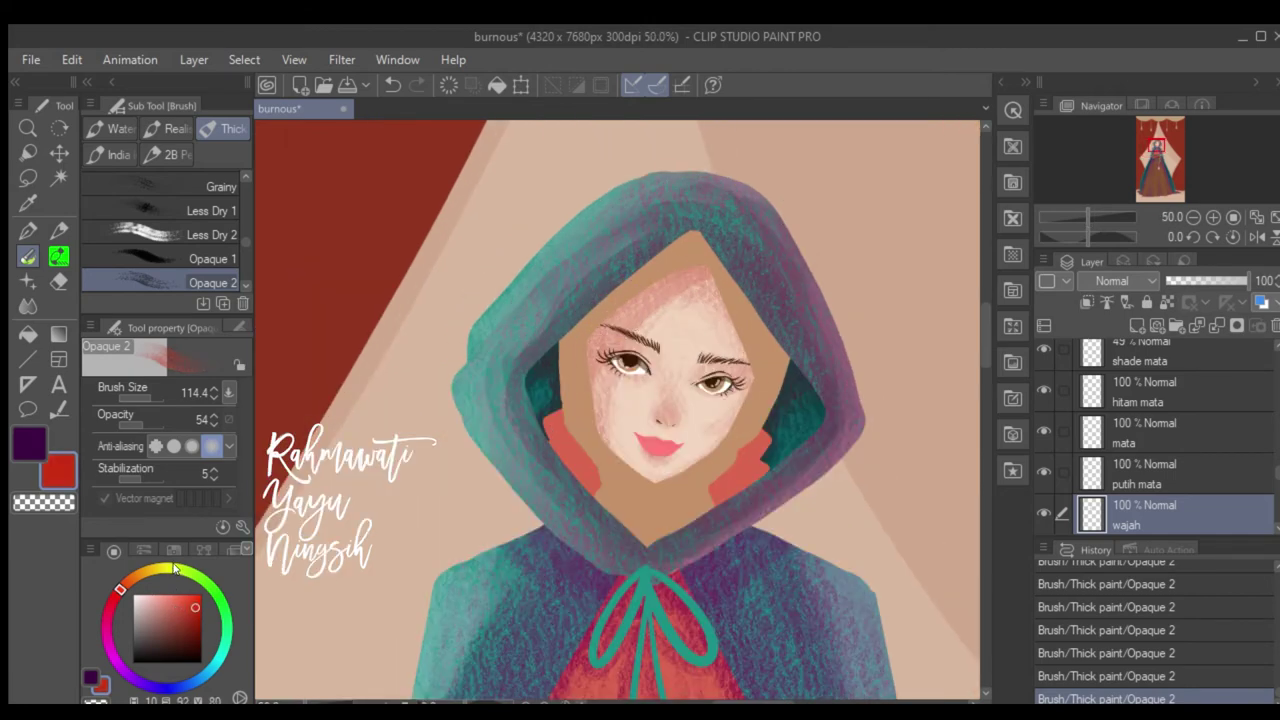
key(ctrl+z)
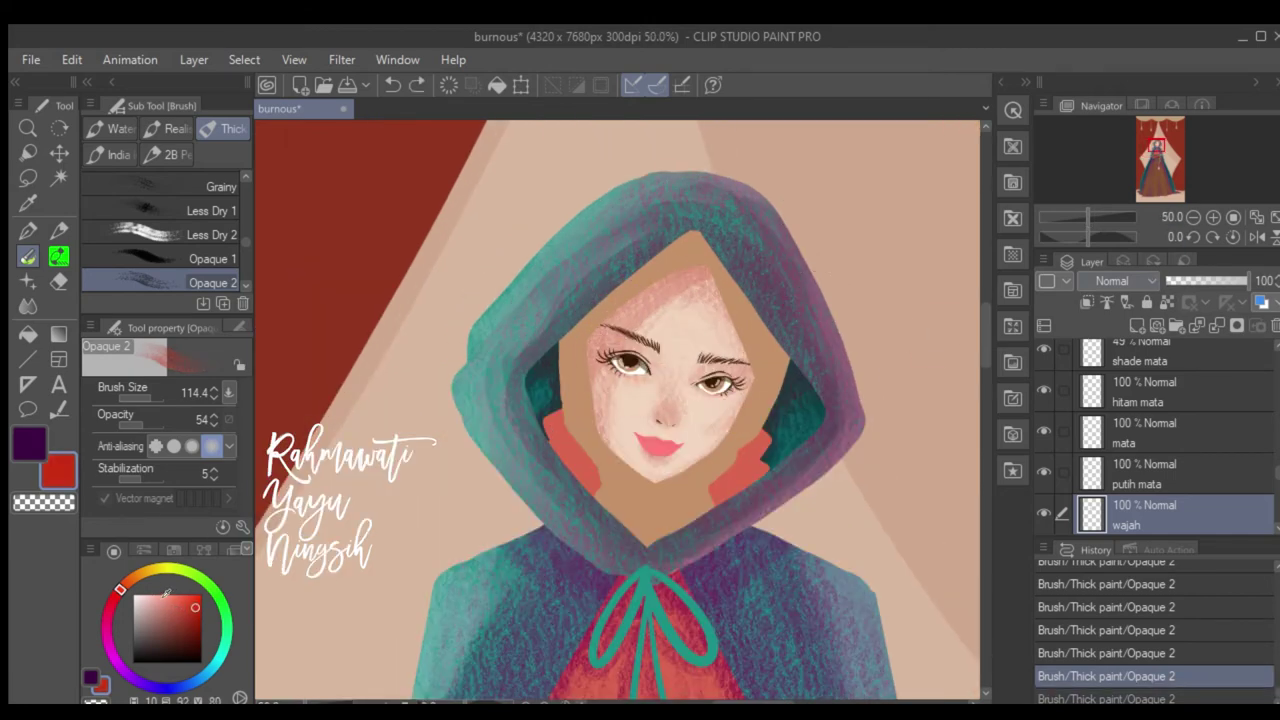
drag(618, 388, 703, 400)
drag(595, 392, 675, 410)
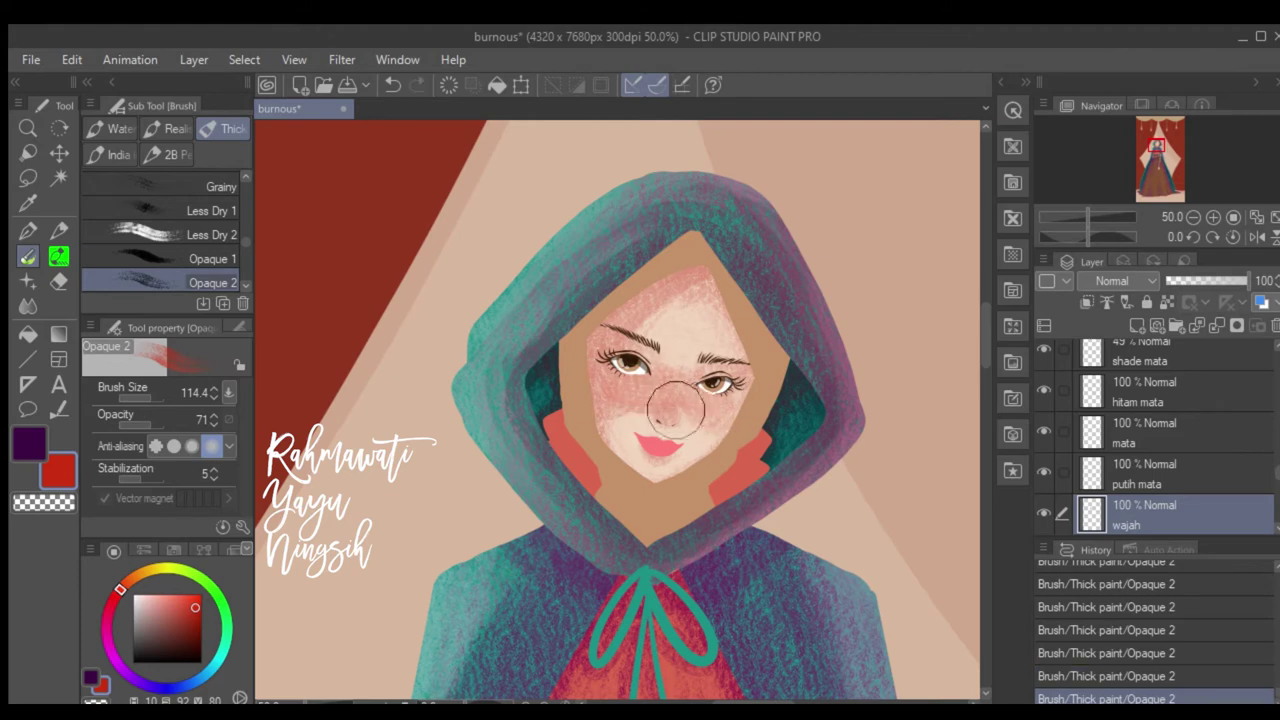
Undo the red cheek strokes and softly paint light peach skin colour over the cheek instead.
alt+click(911, 151)
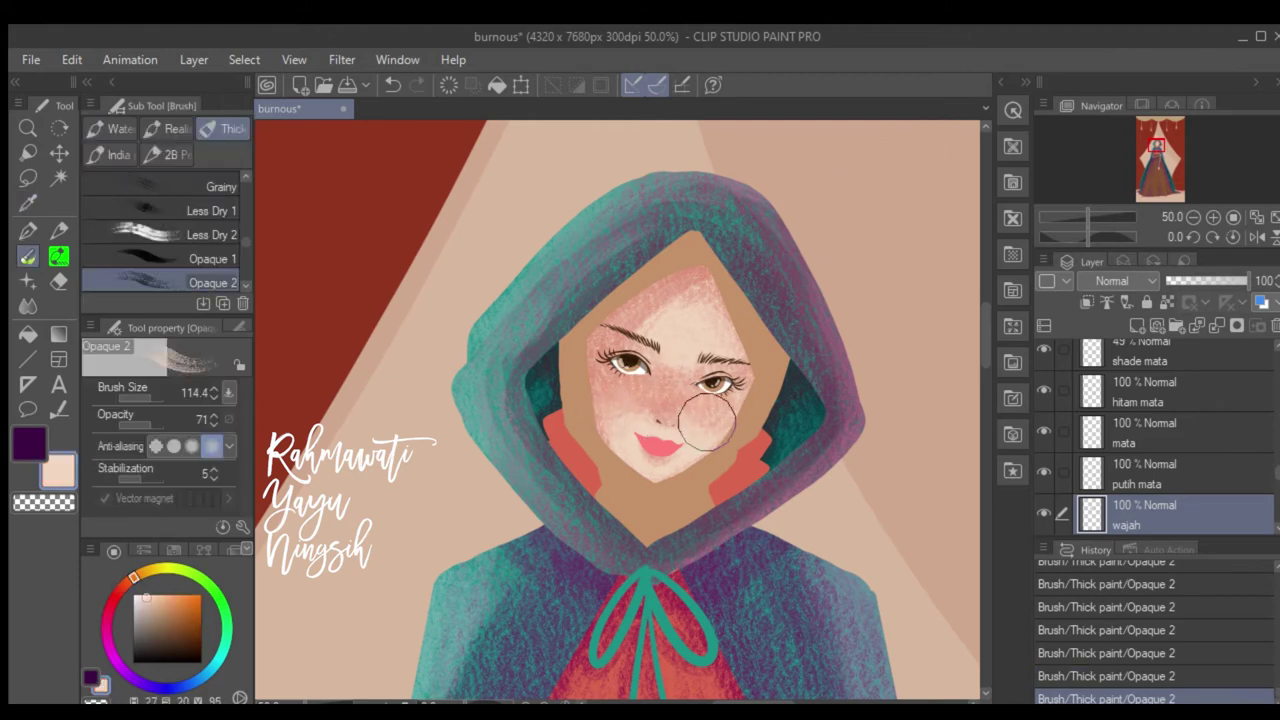
key(ctrl+z)
scroll(718, 276, up, 1)
key(ctrl+z)
drag(599, 459, 698, 483)
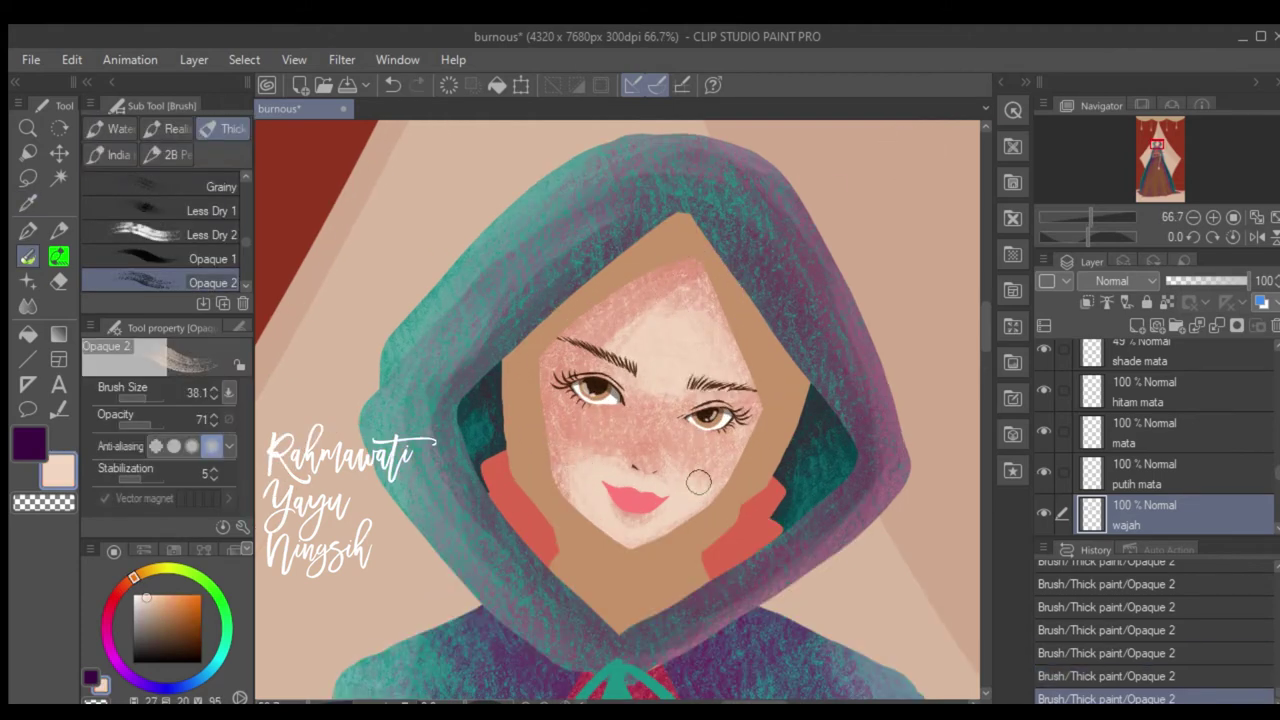
drag(147, 398, 144, 398)
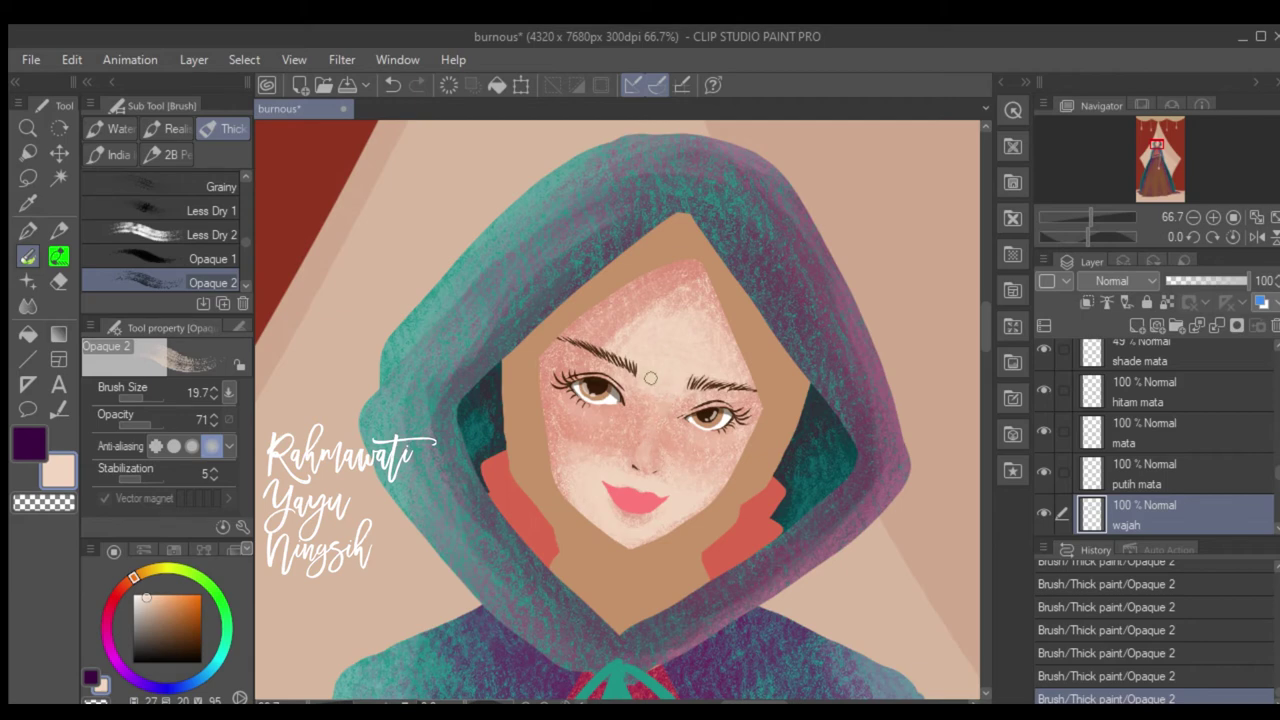
scroll(650, 378, down, 3)
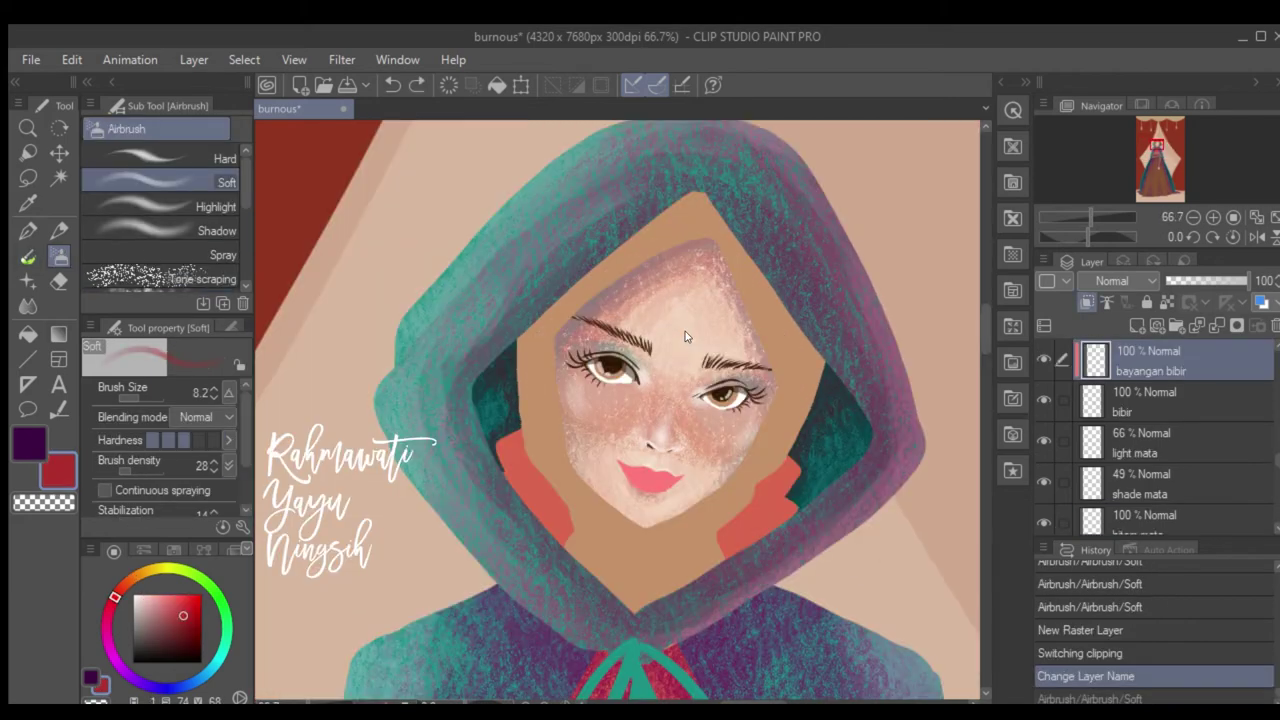
Softly airbrush shading under the lower lip on the lip shadow layer.
click(701, 308)
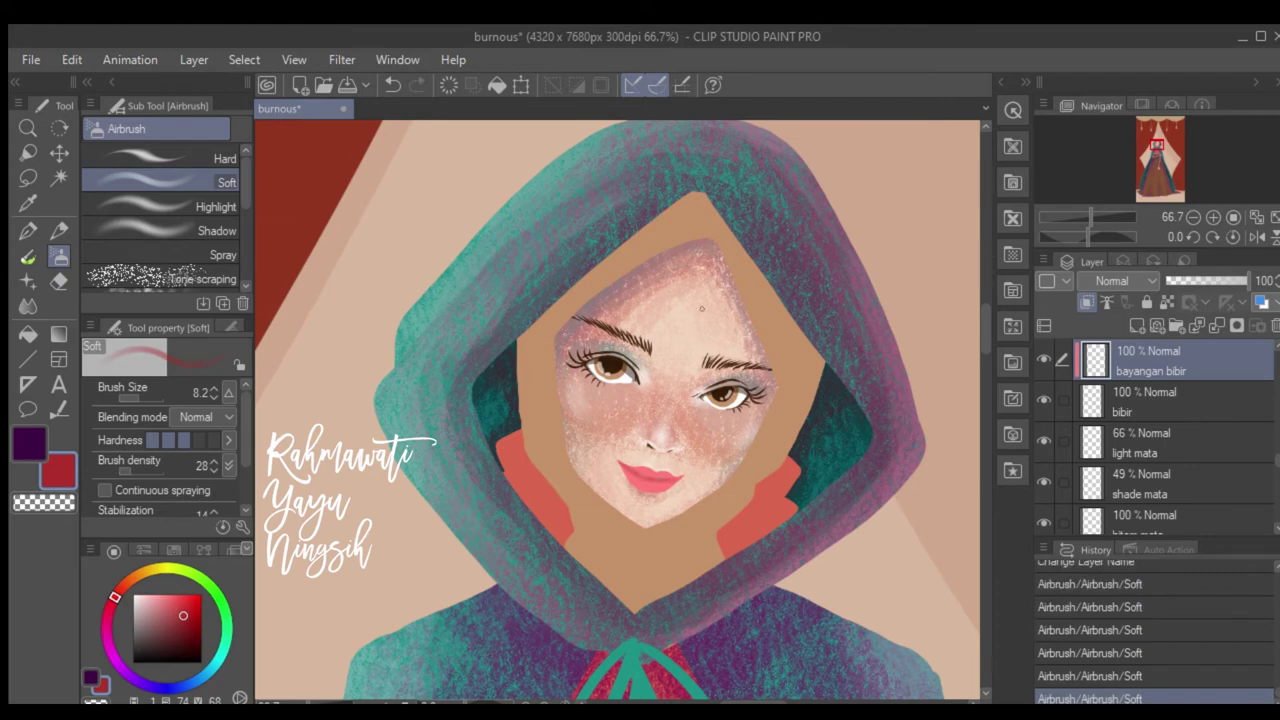
drag(123, 392, 136, 396)
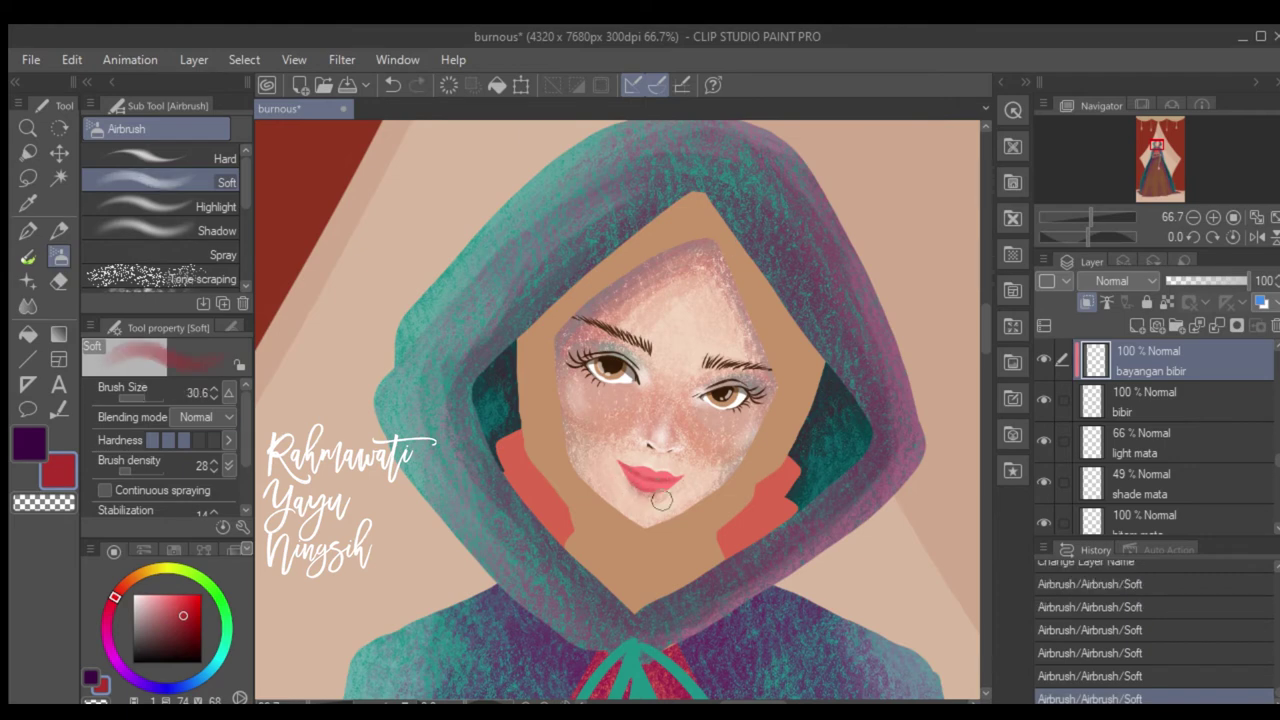
drag(651, 496, 666, 500)
On a new clipped layer, dab a small white highlight onto the lips.
click(1137, 325)
click(1087, 302)
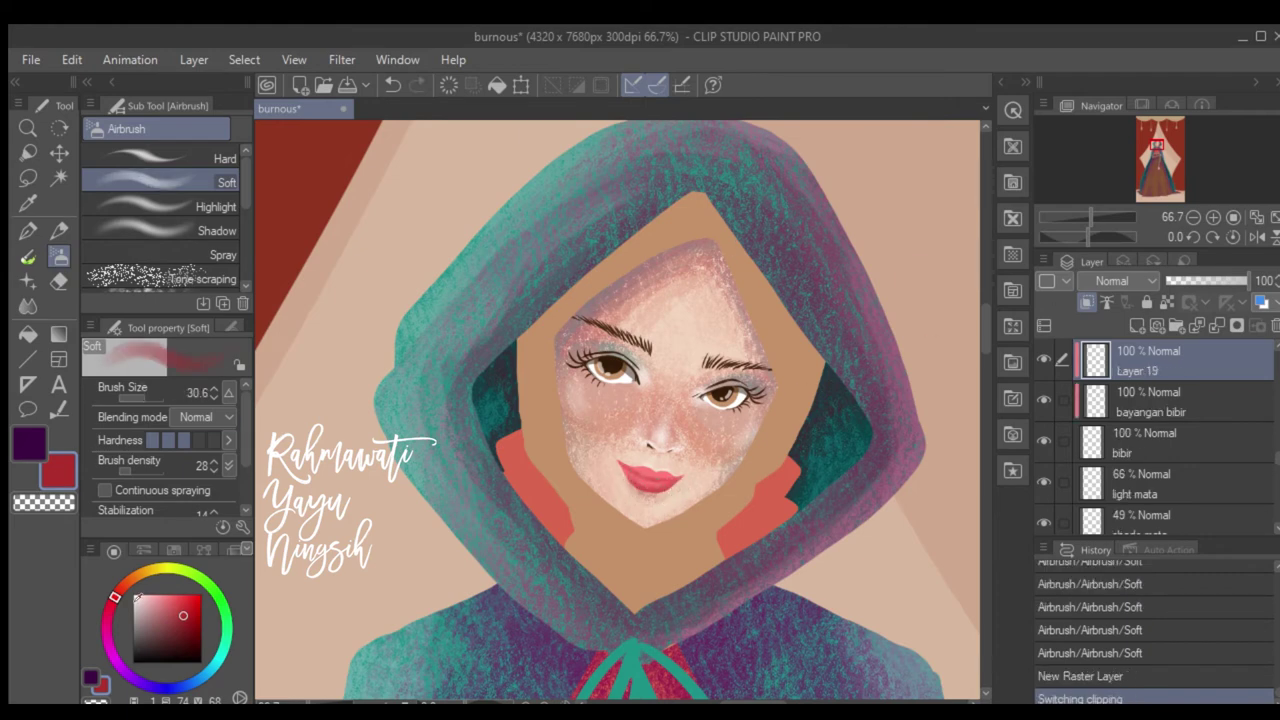
drag(136, 396, 136, 393)
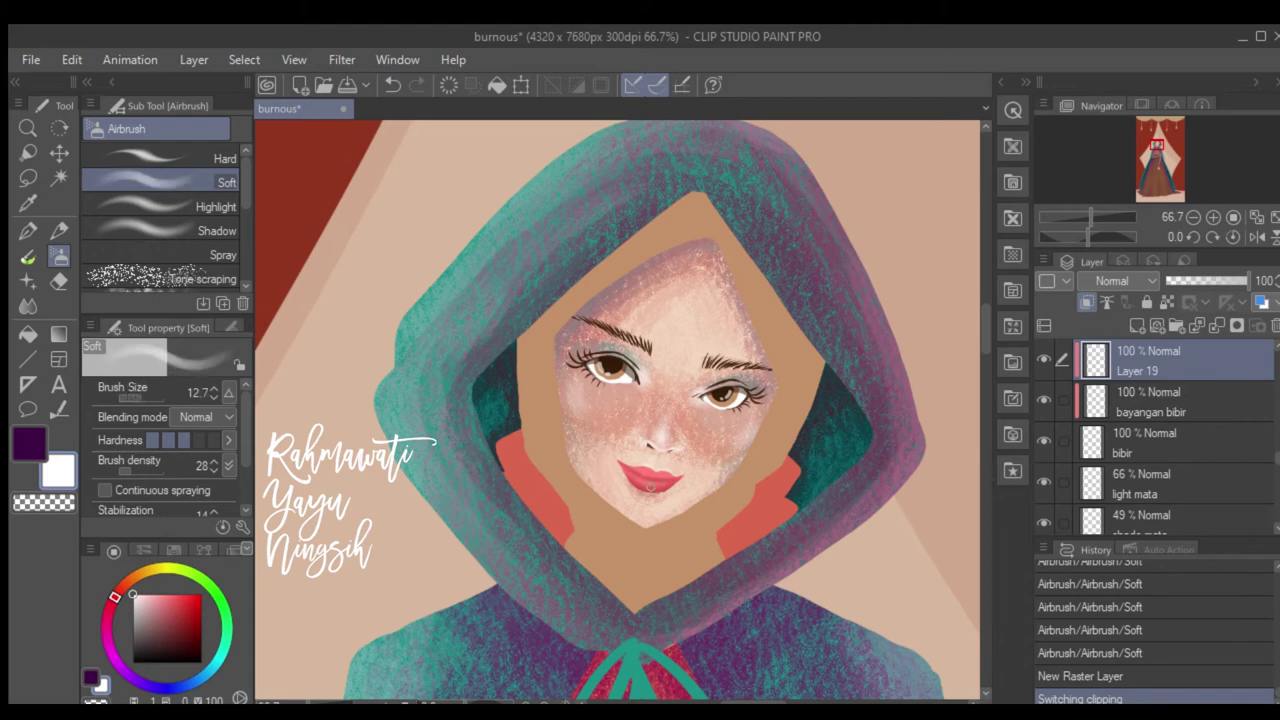
drag(648, 484, 662, 488)
scroll(780, 248, down, 2)
scroll(780, 248, up, 1)
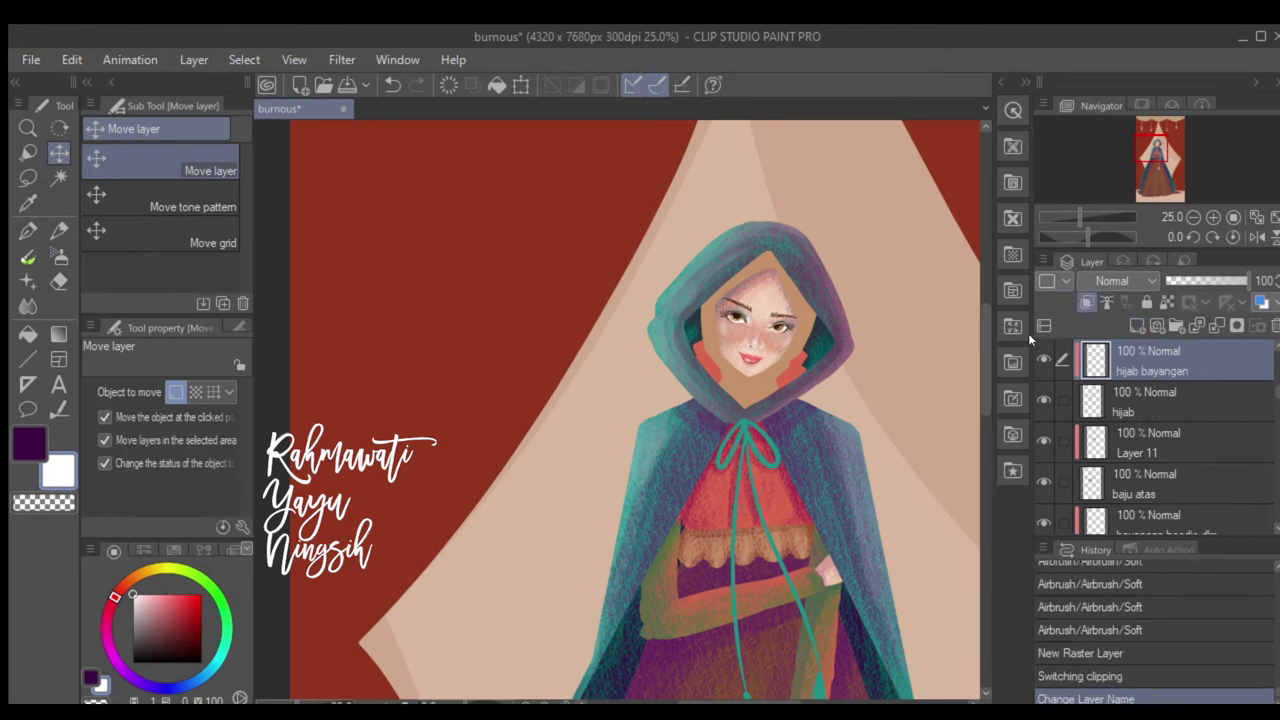
Paint muted purple shadow along the top of the hood and beside the face.
key(i)
click(108, 641)
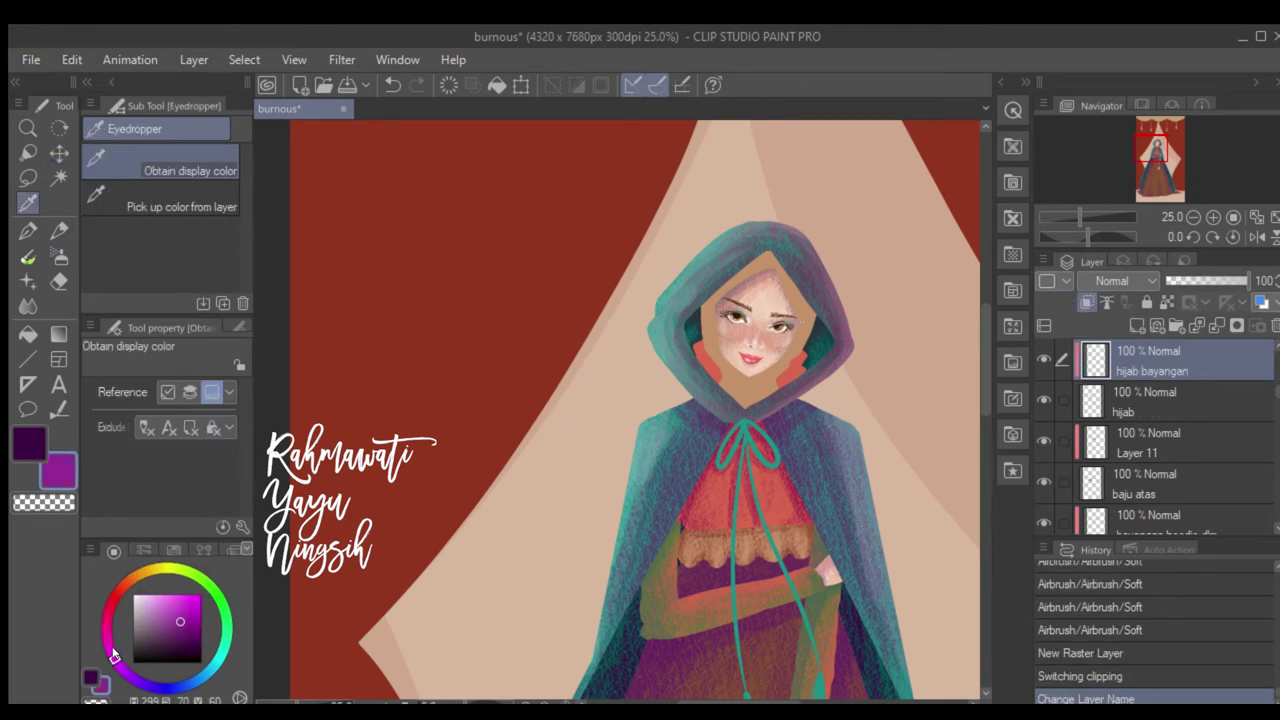
drag(113, 655, 115, 660)
key(b)
drag(772, 256, 806, 306)
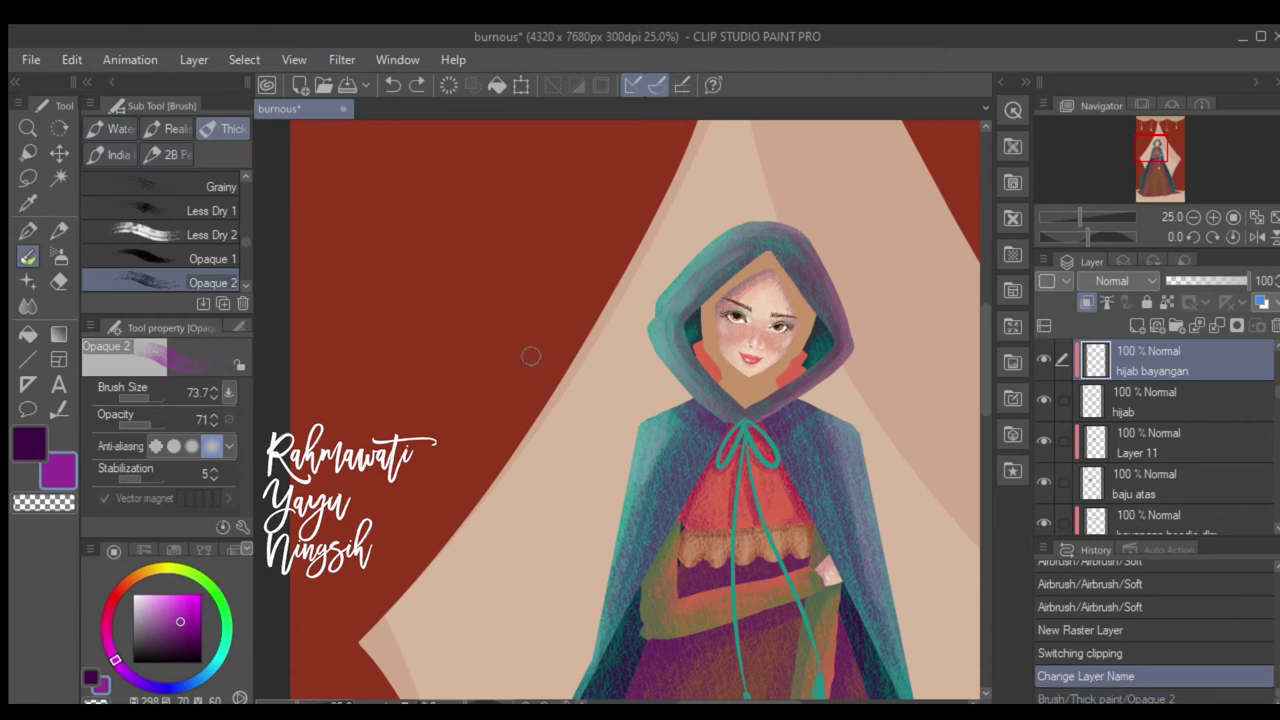
alt+click(810, 303)
key(ctrl+y)
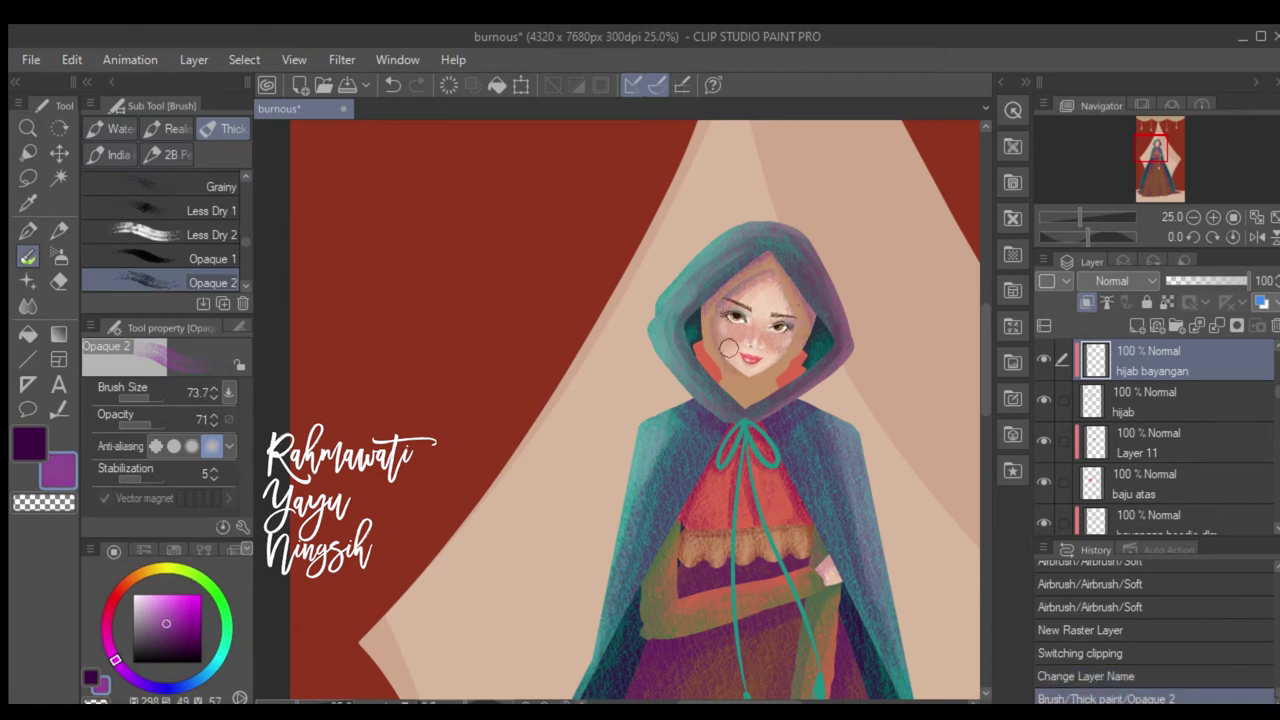
mouse_move(760, 282)
mouse_down()
mouse_move(786, 266)
mouse_move(722, 341)
mouse_up()
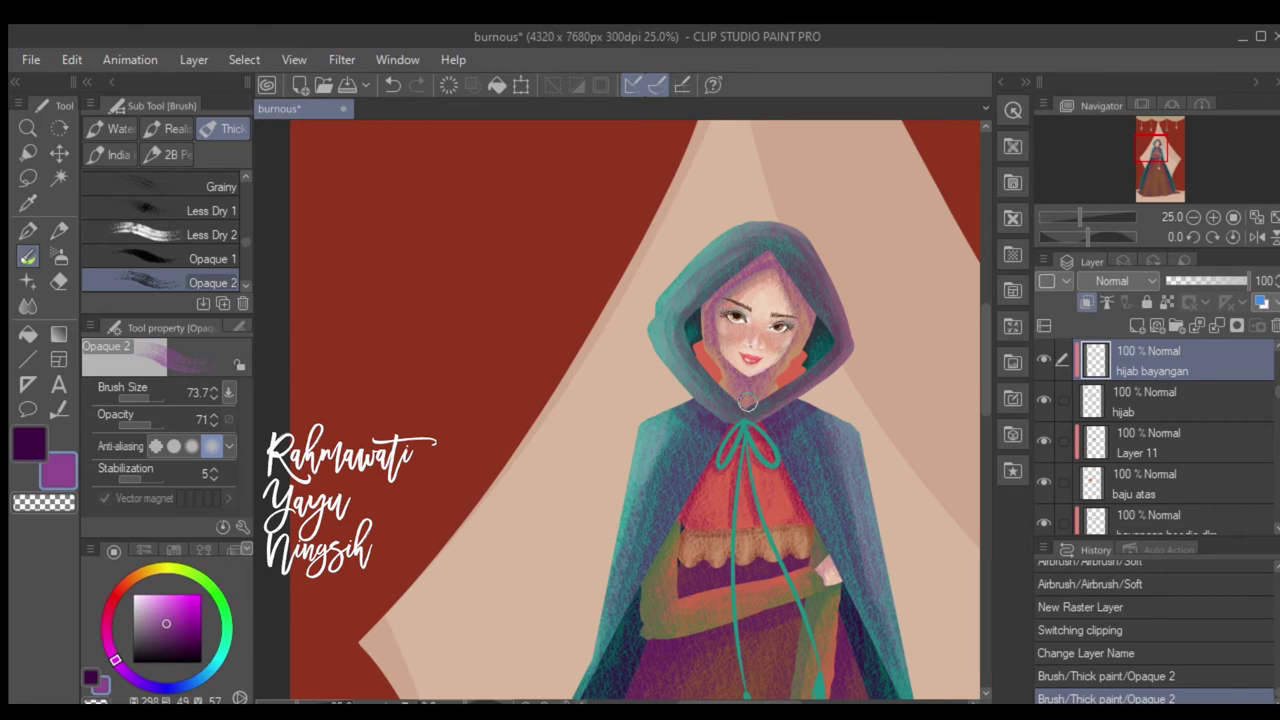
drag(800, 316, 790, 352)
Select the collar layer, sample its crimson, and paint red shading on the collar's right.
click(147, 569)
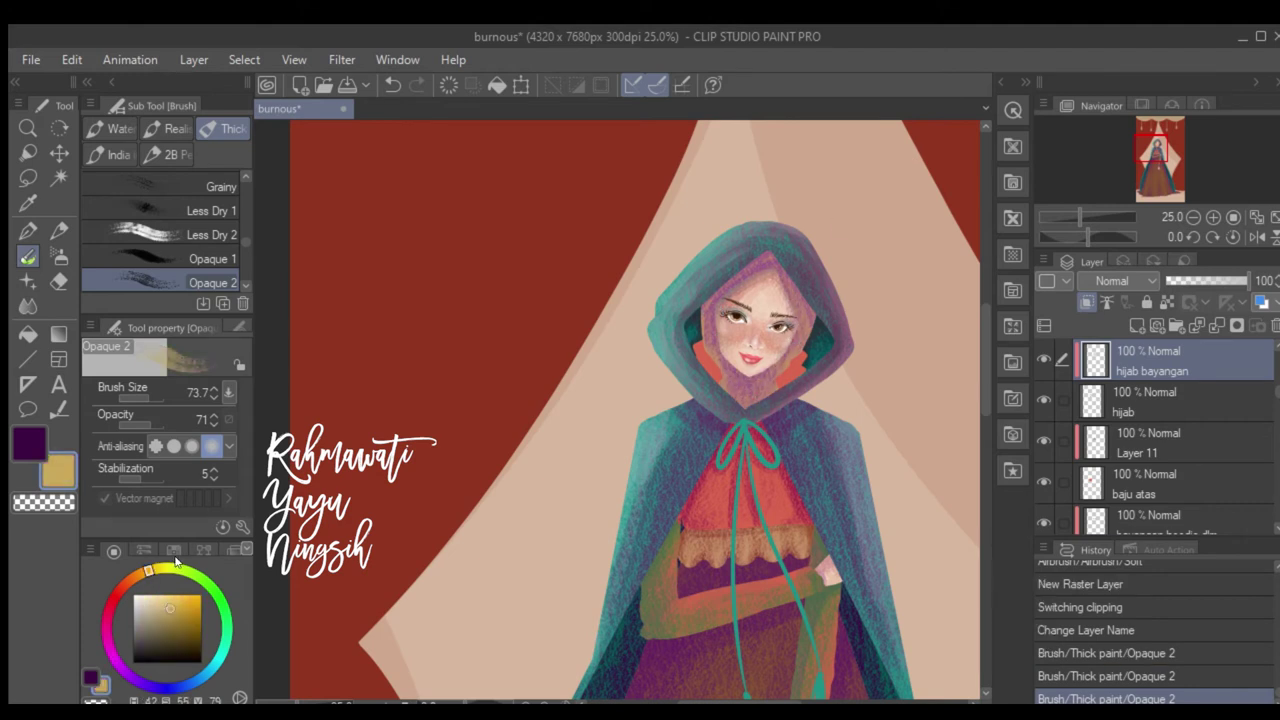
key(k)
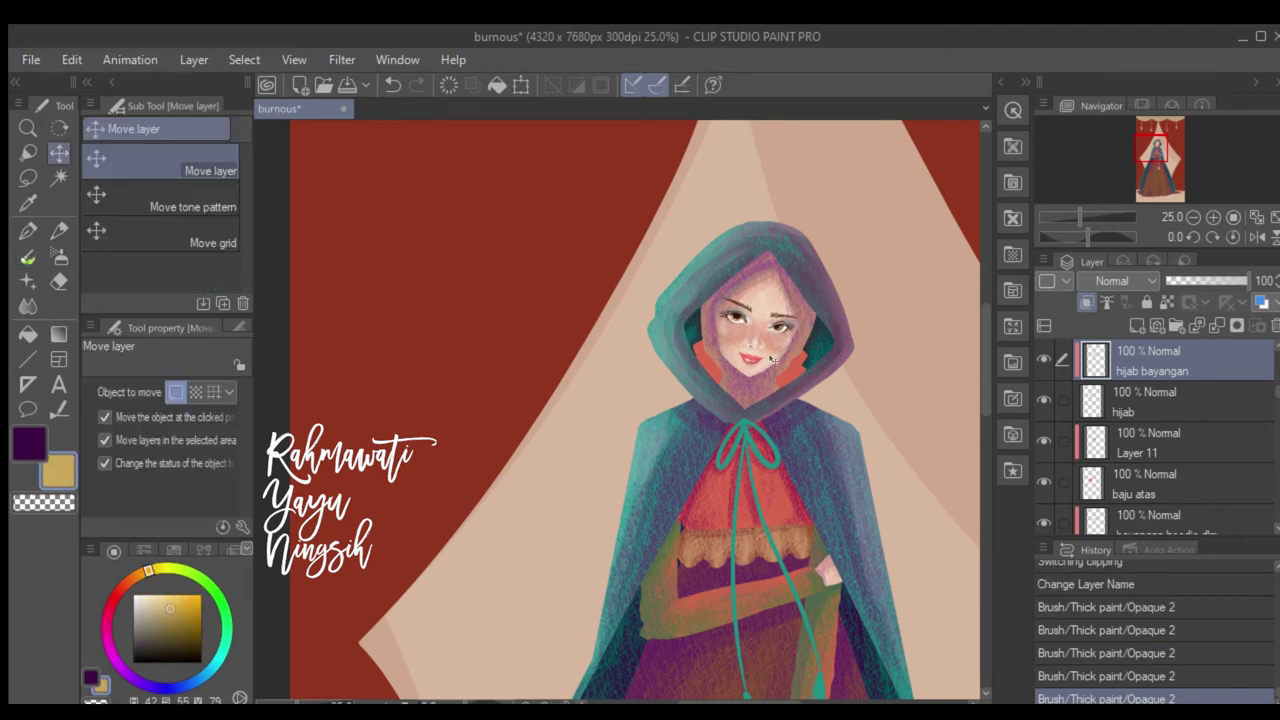
click(714, 456)
key(i)
click(714, 456)
key(b)
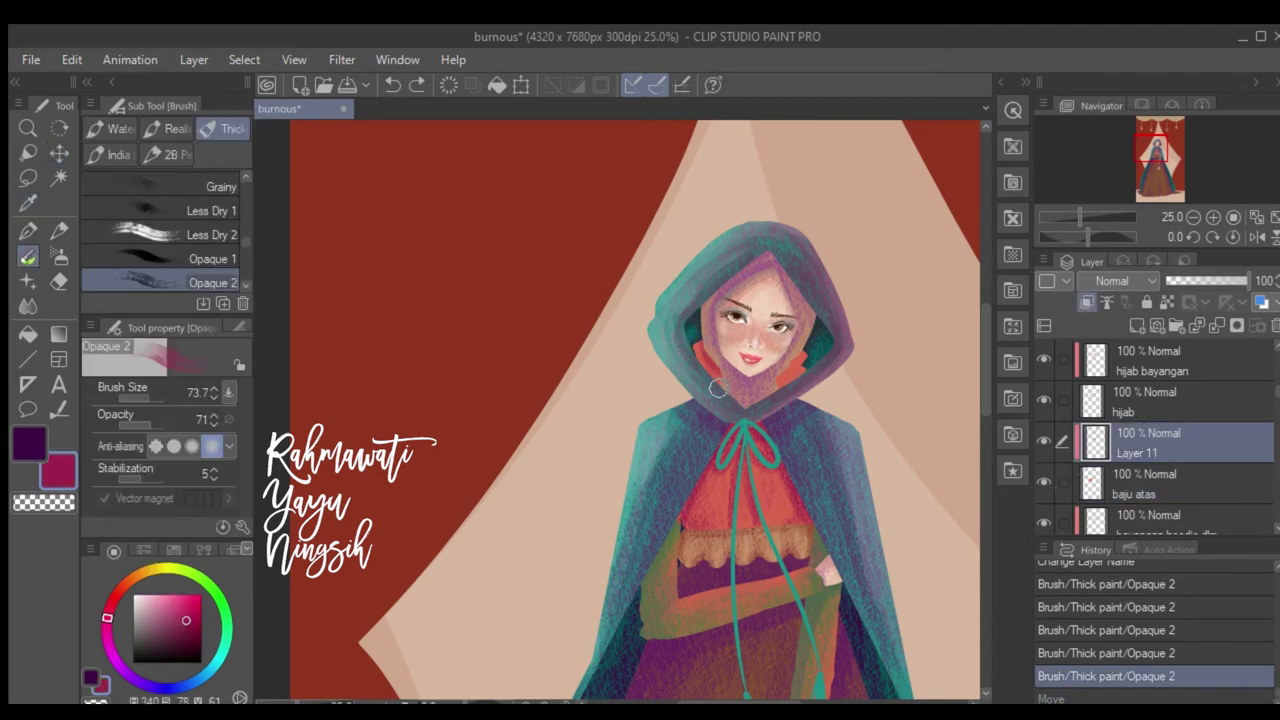
mouse_move(781, 398)
mouse_down()
mouse_move(782, 370)
mouse_move(786, 384)
mouse_up()
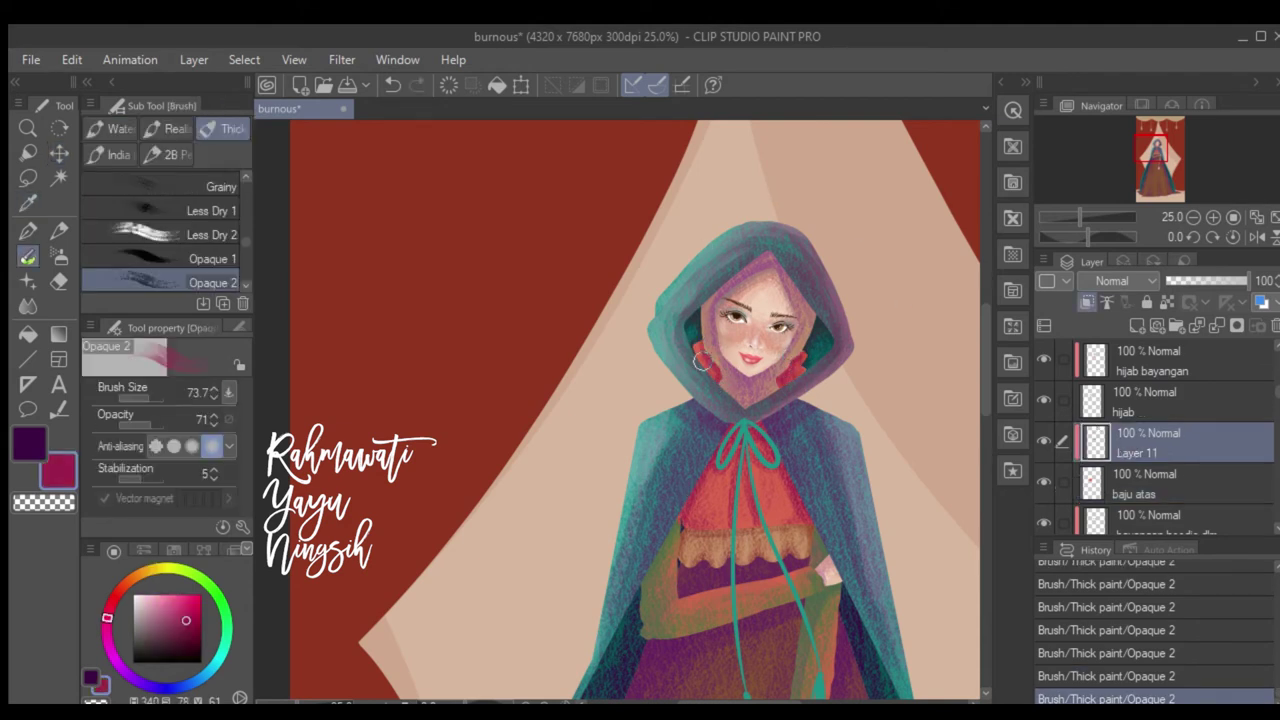
alt+click(725, 378)
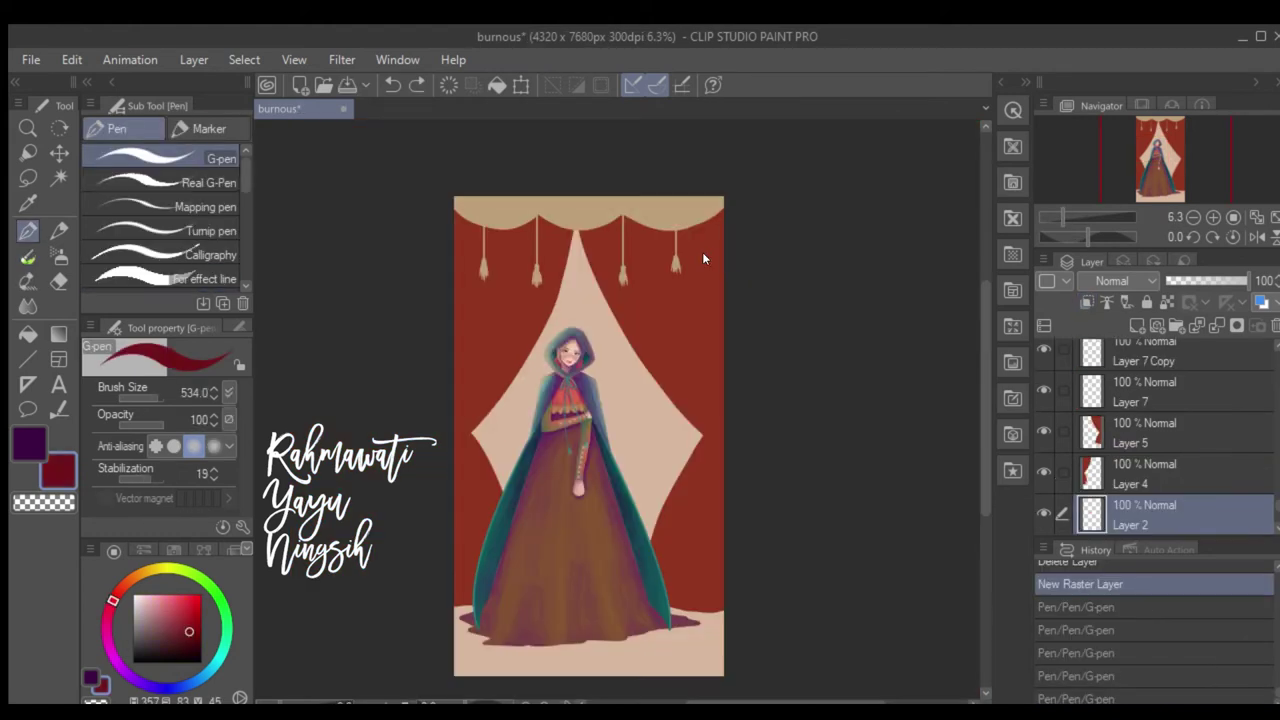
Draw dark red bands along both inner curtain edges, touching up beside the cloak.
drag(575, 235, 662, 398)
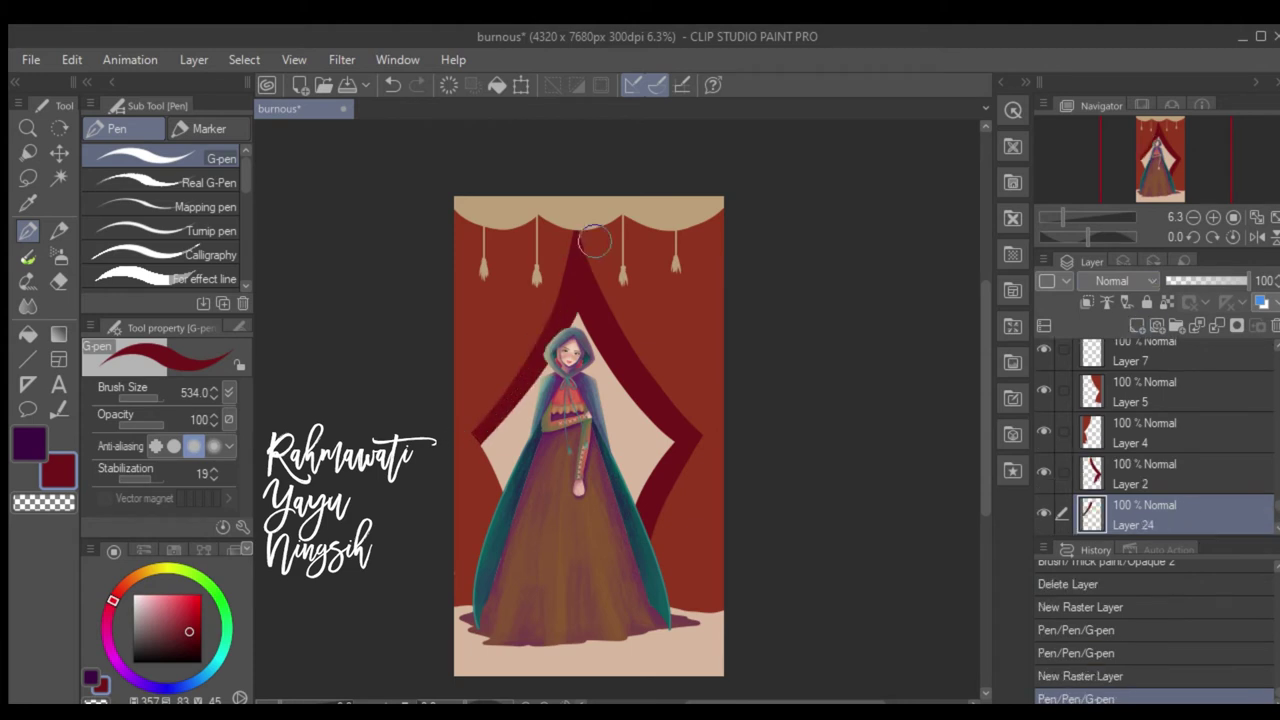
mouse_move(577, 309)
mouse_down()
mouse_move(507, 413)
mouse_move(529, 514)
mouse_up()
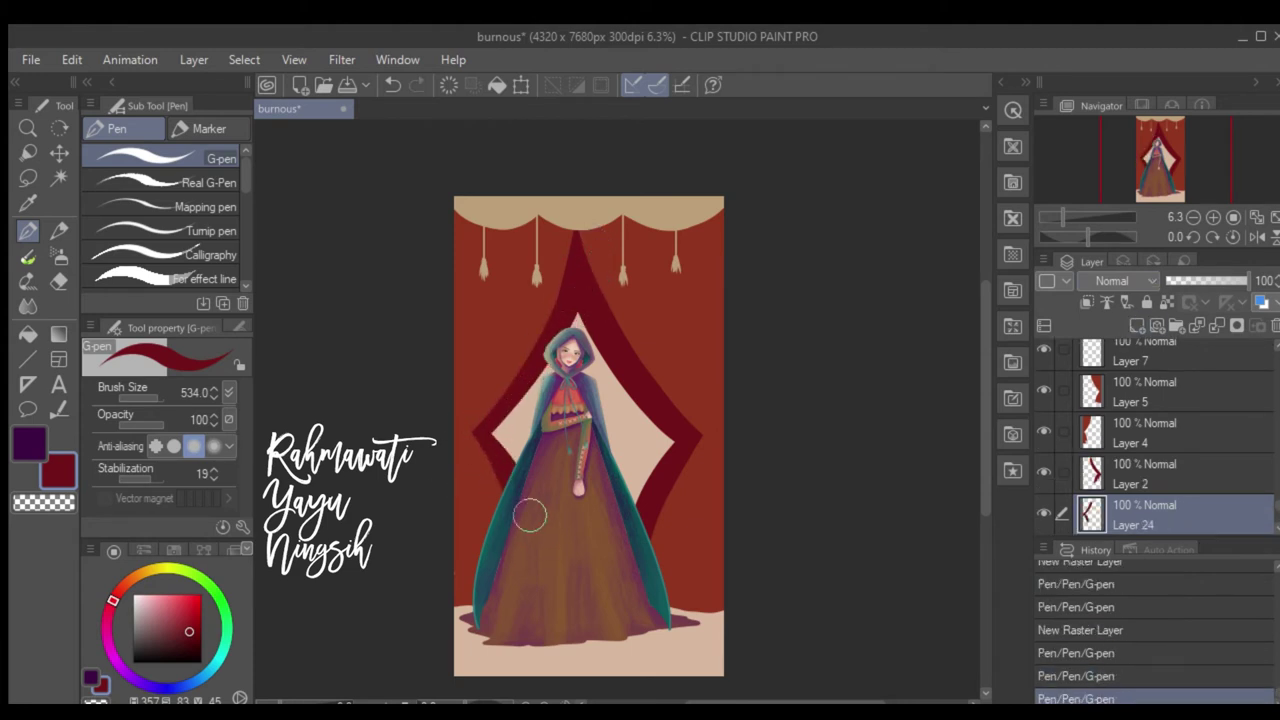
click(516, 516)
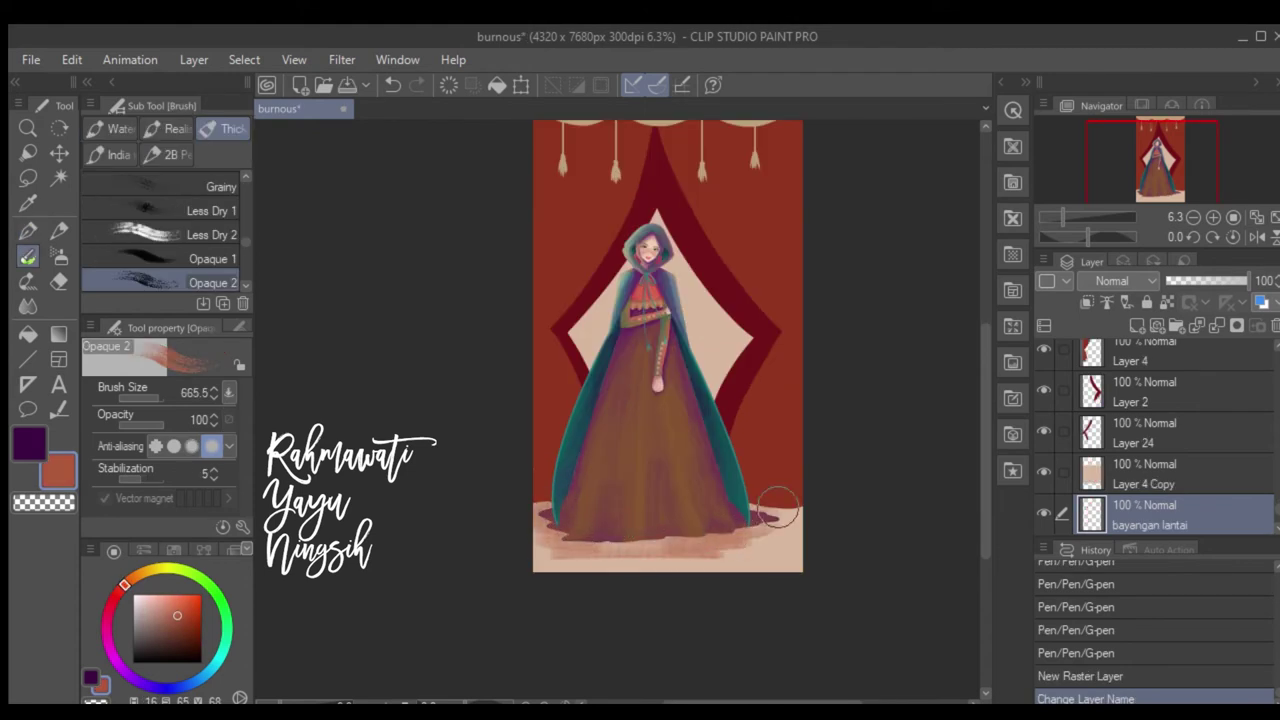
Brush brown, then purple and blue floor shadow across the floor beneath the dress hem.
mouse_move(522, 511)
mouse_down()
mouse_move(814, 537)
mouse_move(556, 492)
mouse_move(545, 550)
mouse_move(560, 517)
mouse_up()
mouse_move(636, 535)
mouse_down()
mouse_move(737, 563)
mouse_move(614, 509)
mouse_up()
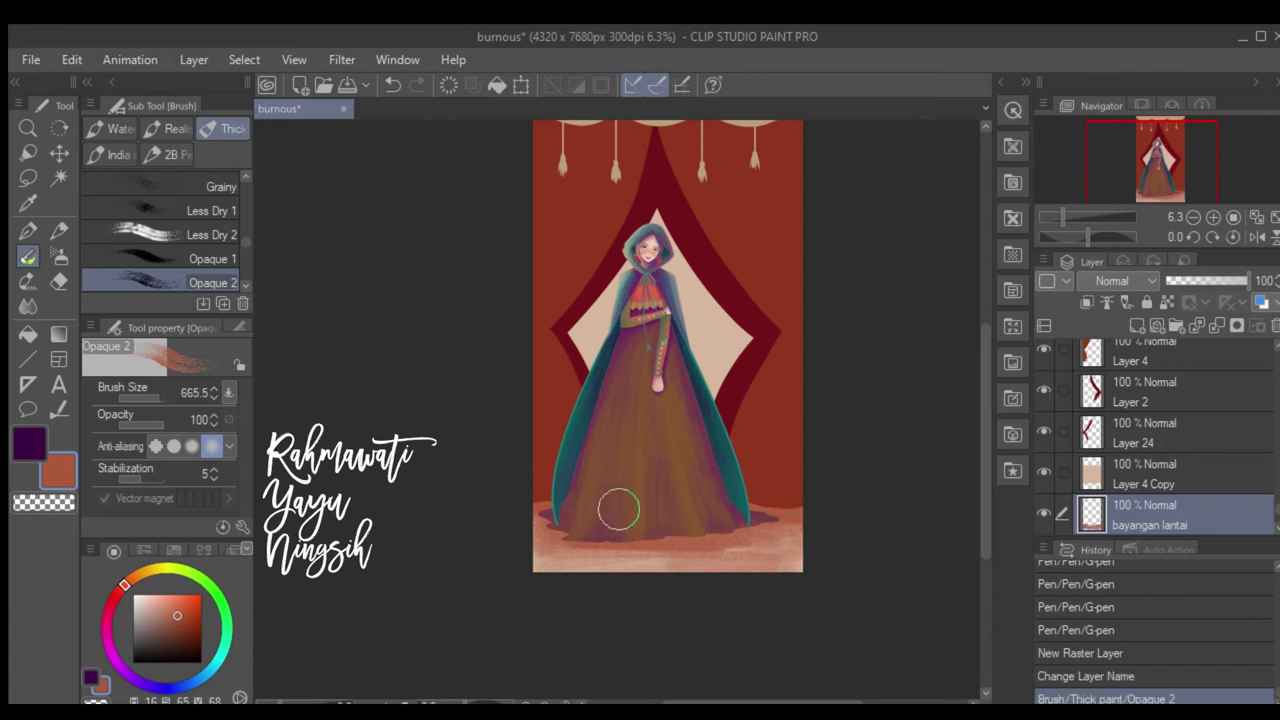
click(116, 661)
mouse_move(757, 490)
mouse_down()
mouse_move(571, 517)
mouse_move(723, 528)
mouse_move(617, 560)
mouse_up()
click(170, 686)
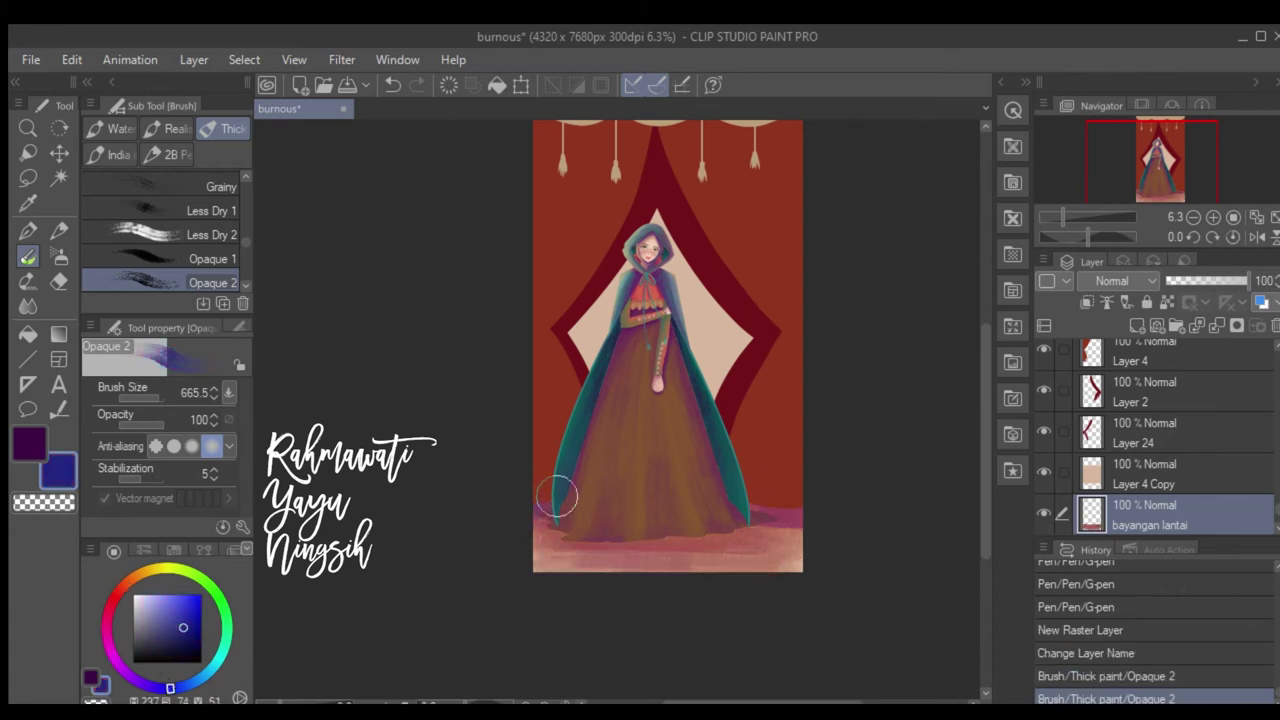
drag(790, 508, 614, 526)
mouse_move(491, 518)
mouse_down()
mouse_move(572, 543)
mouse_move(623, 531)
mouse_move(610, 540)
mouse_up()
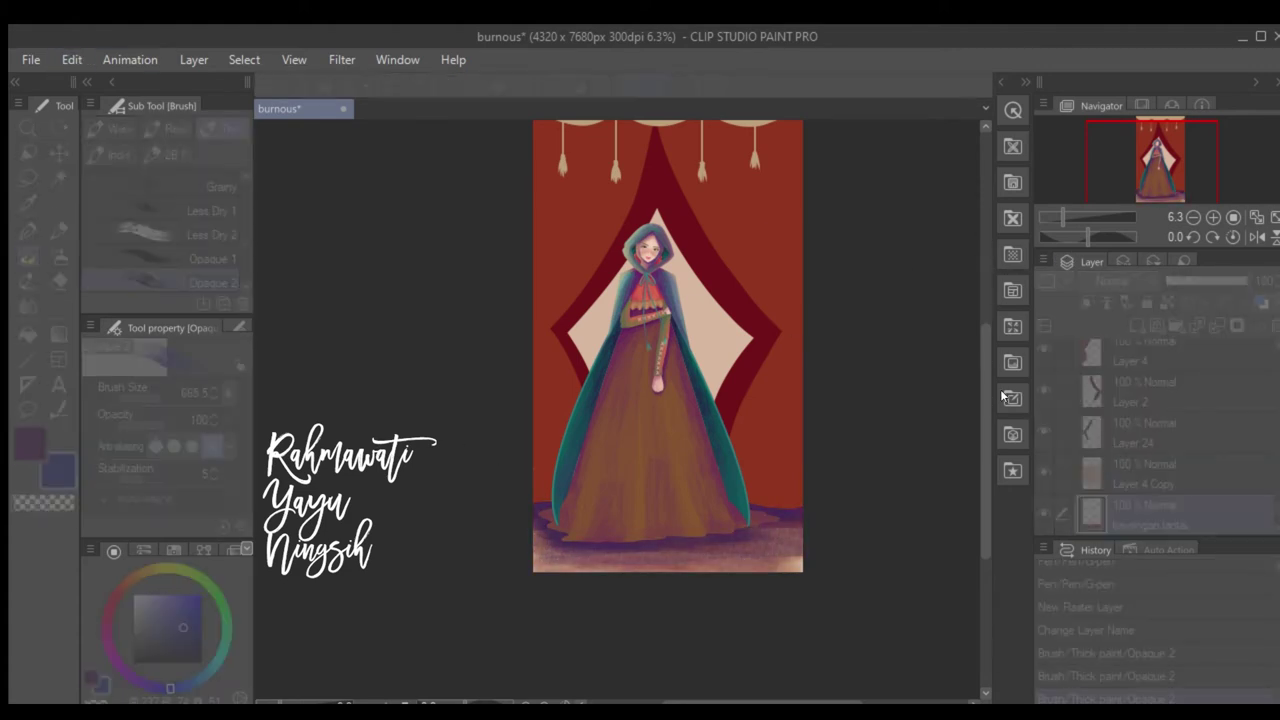
Commit Brightness/Contrast, then use Hue/Saturation/Luminosity to shift the curtains to magenta.
key(Return)
key(ctrl+u)
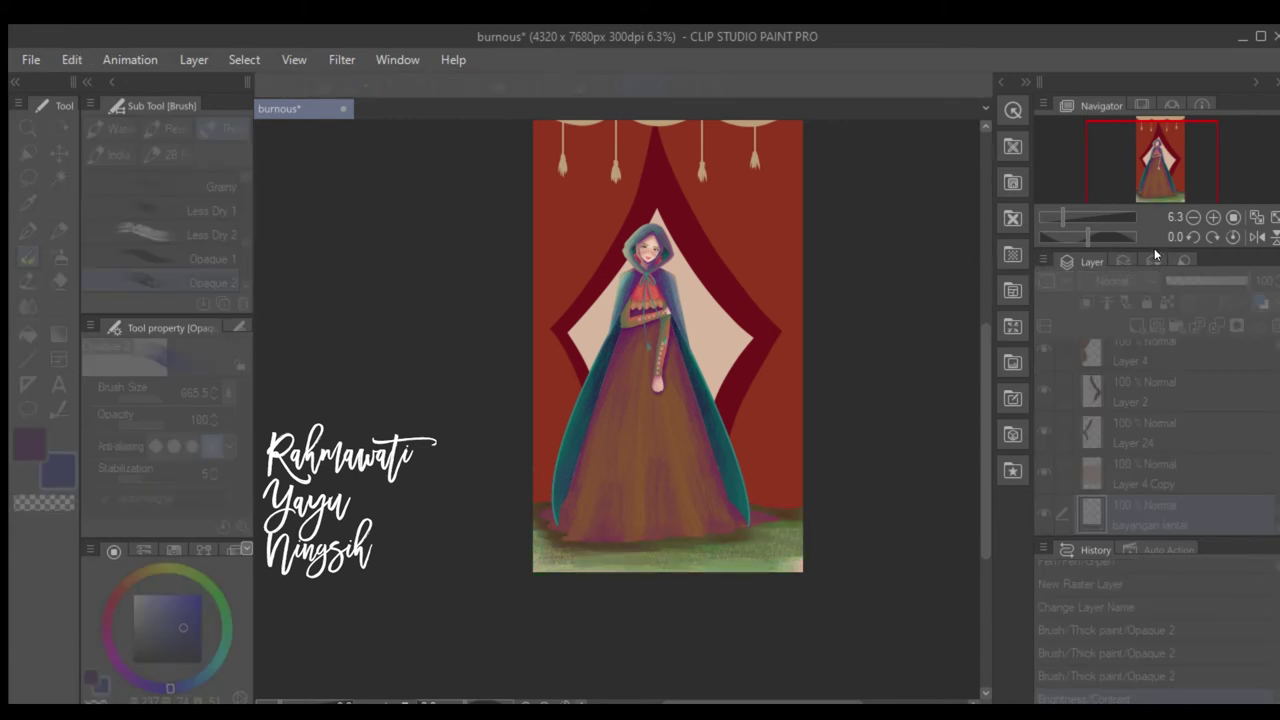
key(ctrl+u)
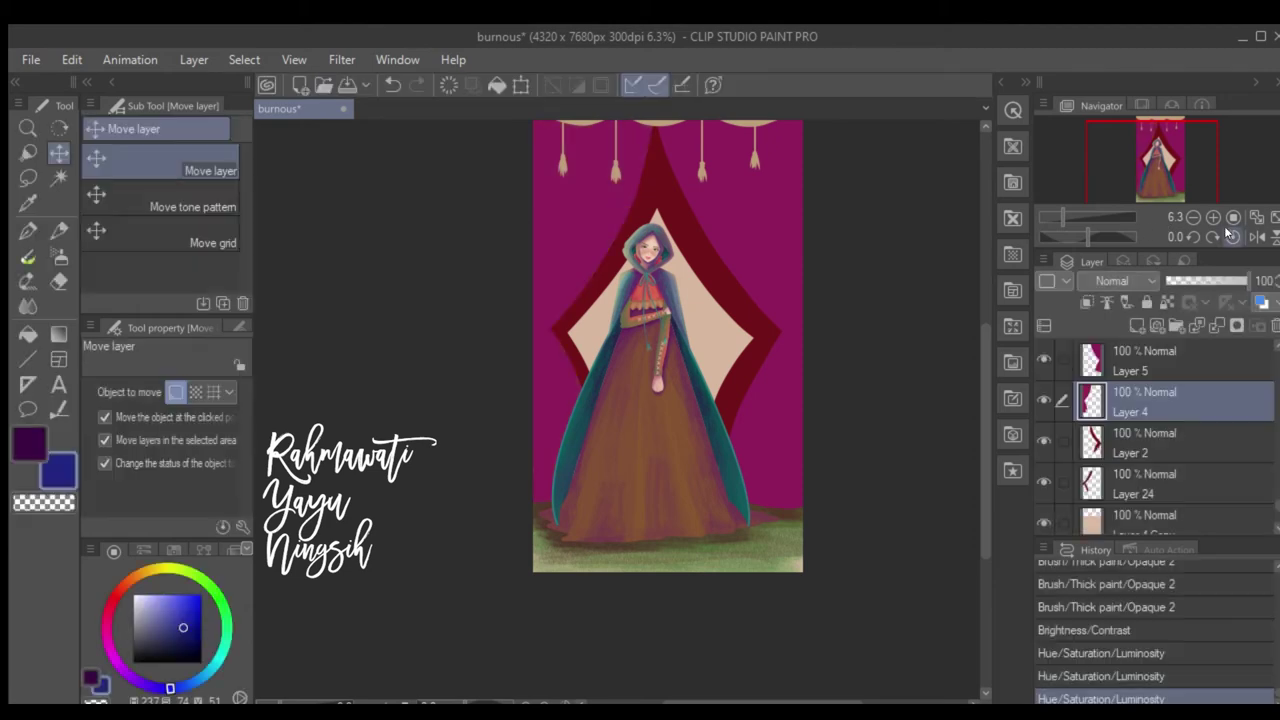
Paint purple over the right curtain-edge band on a clipped layer and merge it down.
key(i)
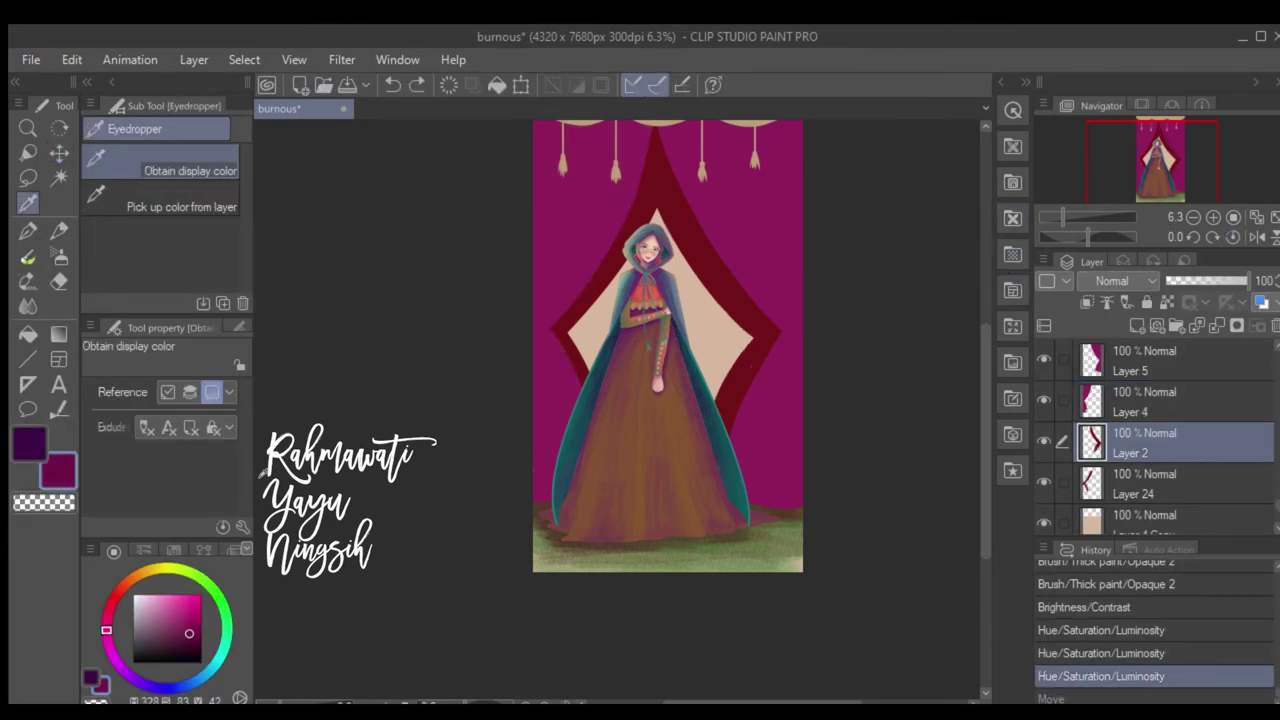
key(ctrl+shift+n)
key(ctrl+alt+g)
key(p)
drag(642, 330, 617, 410)
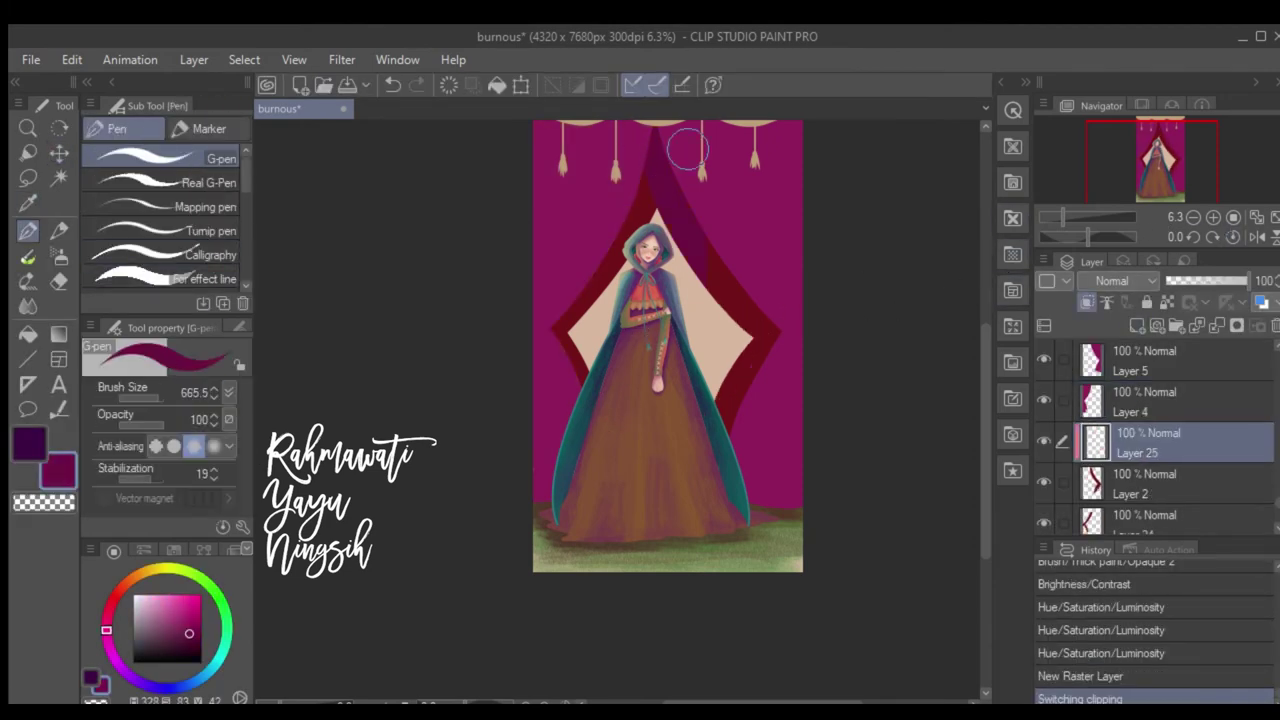
drag(766, 291, 766, 360)
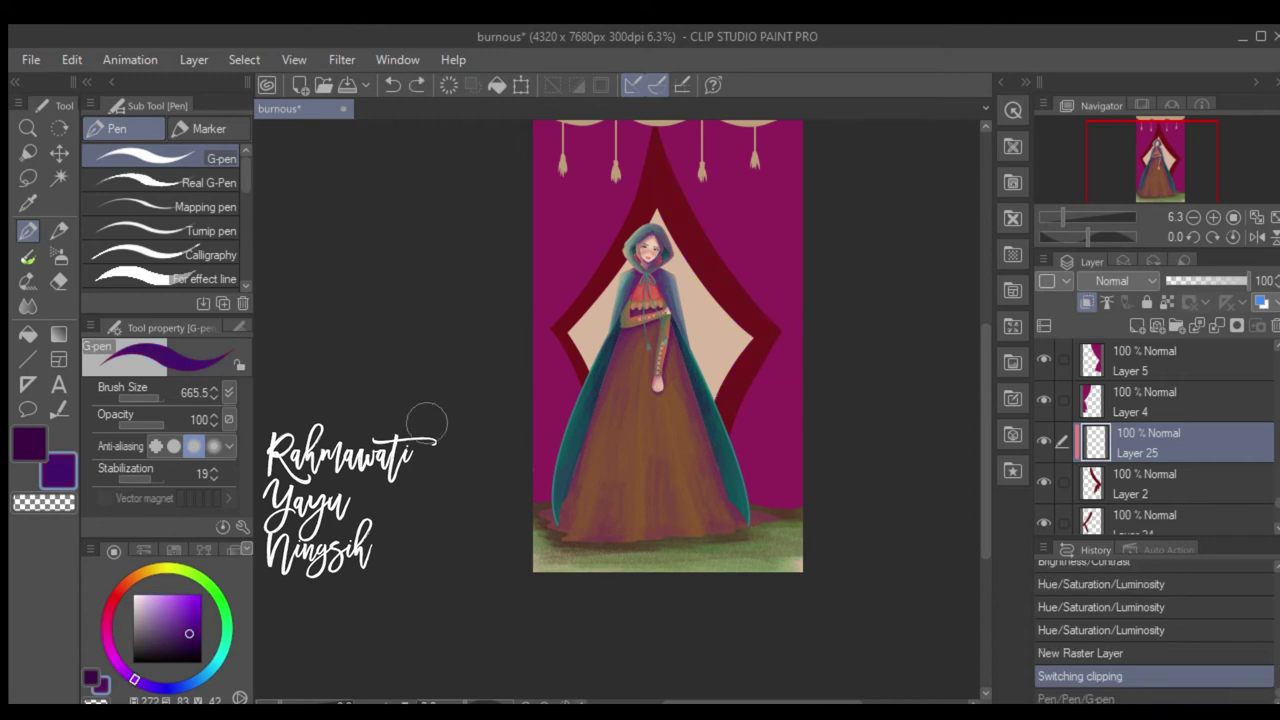
ctrl+click(1141, 482)
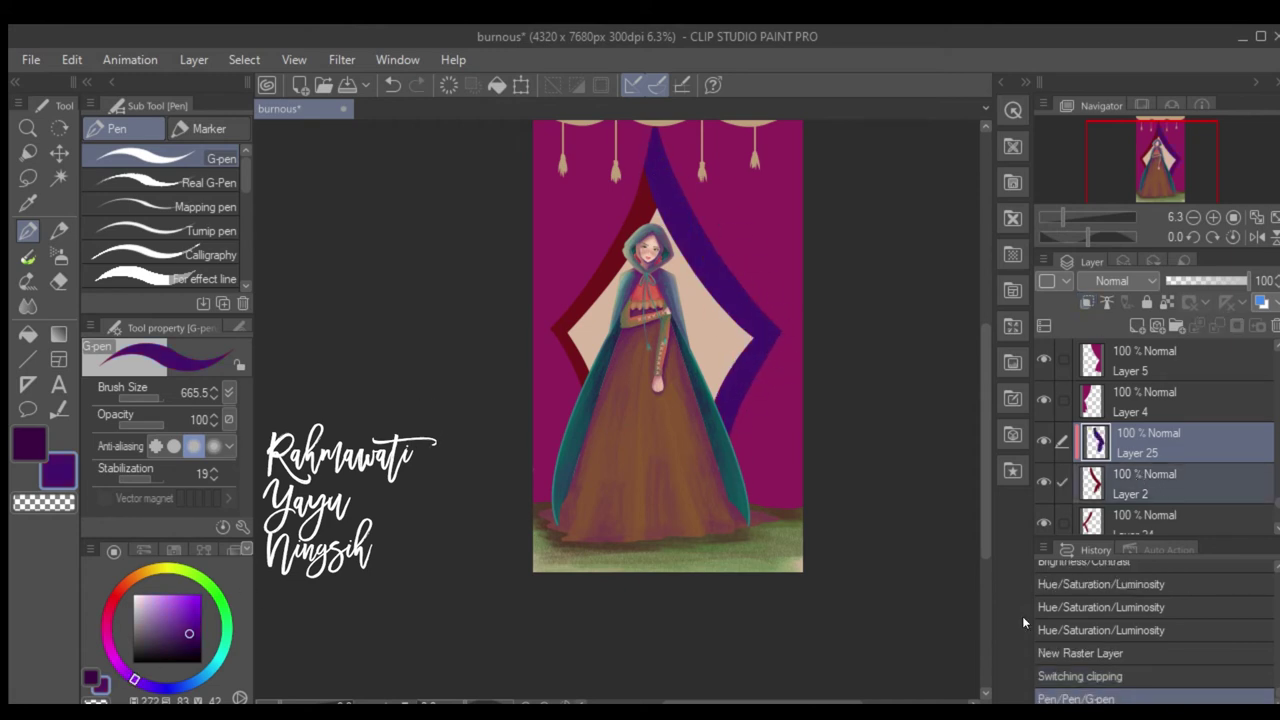
key(shift+alt+e)
Merge a second clipped purple pass into the bands, then brush teal across the top valance.
key(k)
key(ctrl+shift+n)
click(1086, 302)
key(p)
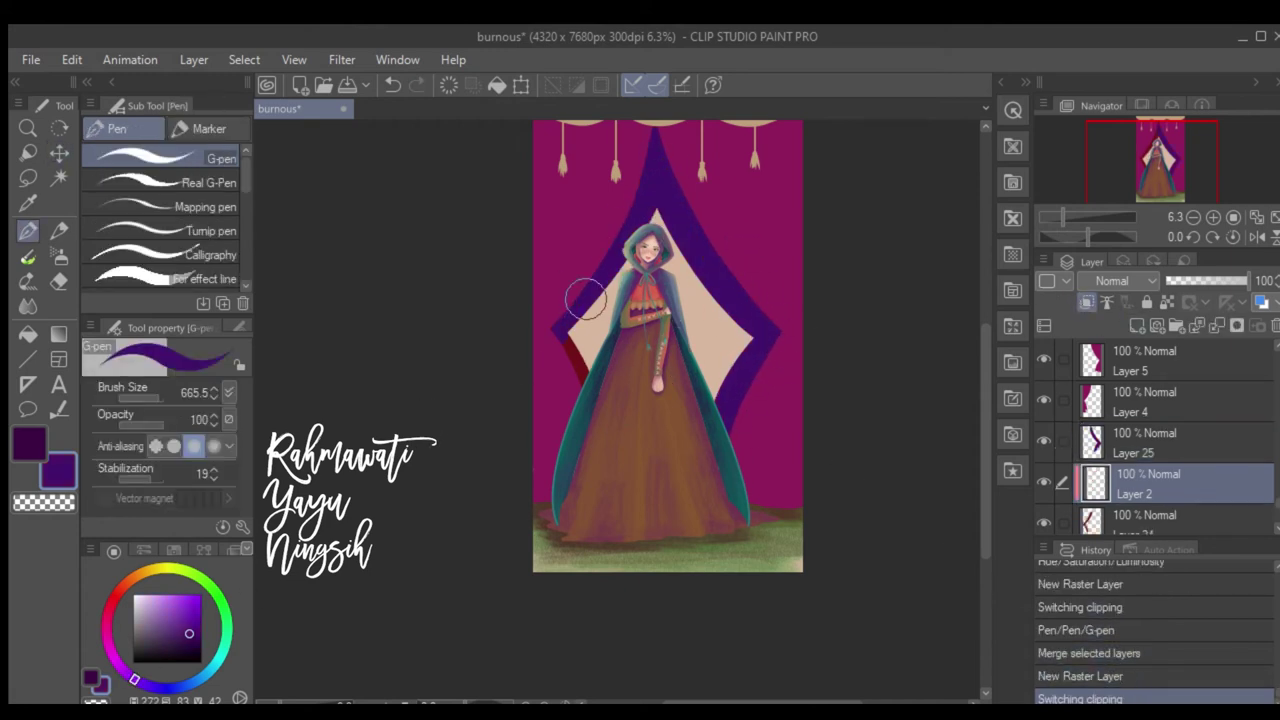
key(shift+alt+e)
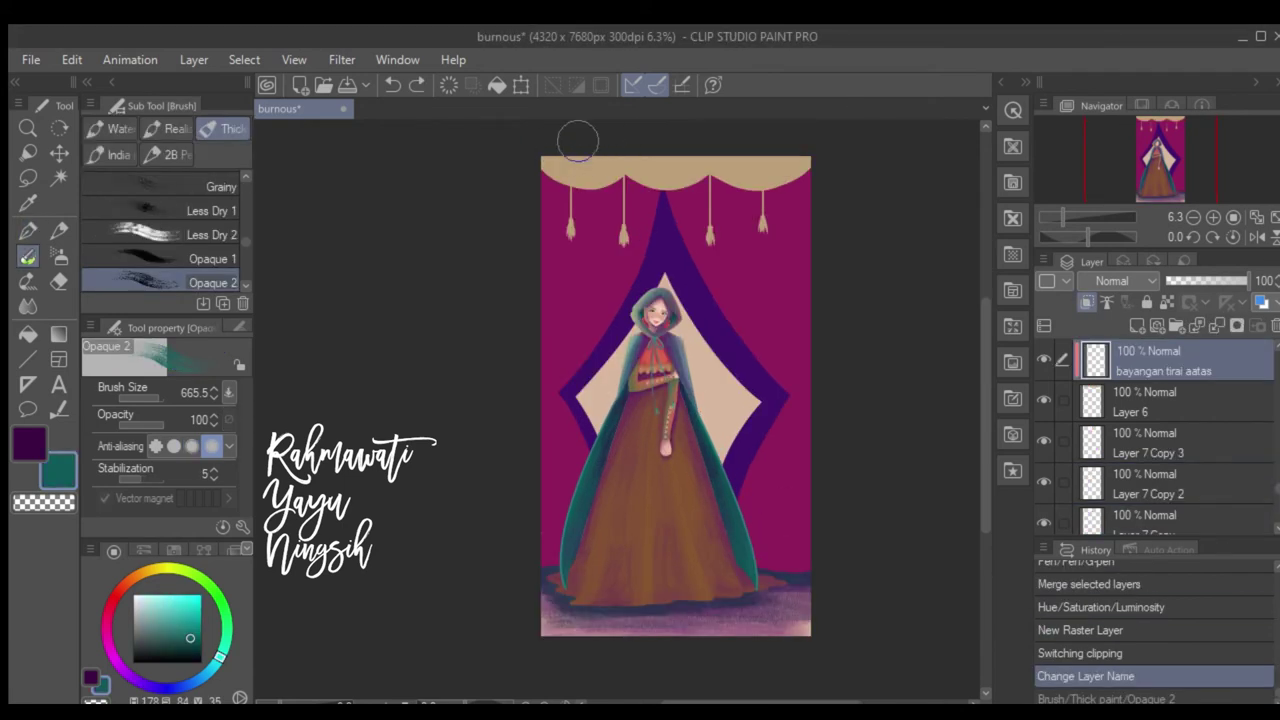
mouse_move(578, 140)
mouse_down()
mouse_move(805, 133)
mouse_move(620, 140)
mouse_up()
Finish teal dabs on the valance and set up a clipped light-orange curtain highlight layer.
drag(620, 140, 657, 134)
click(663, 137)
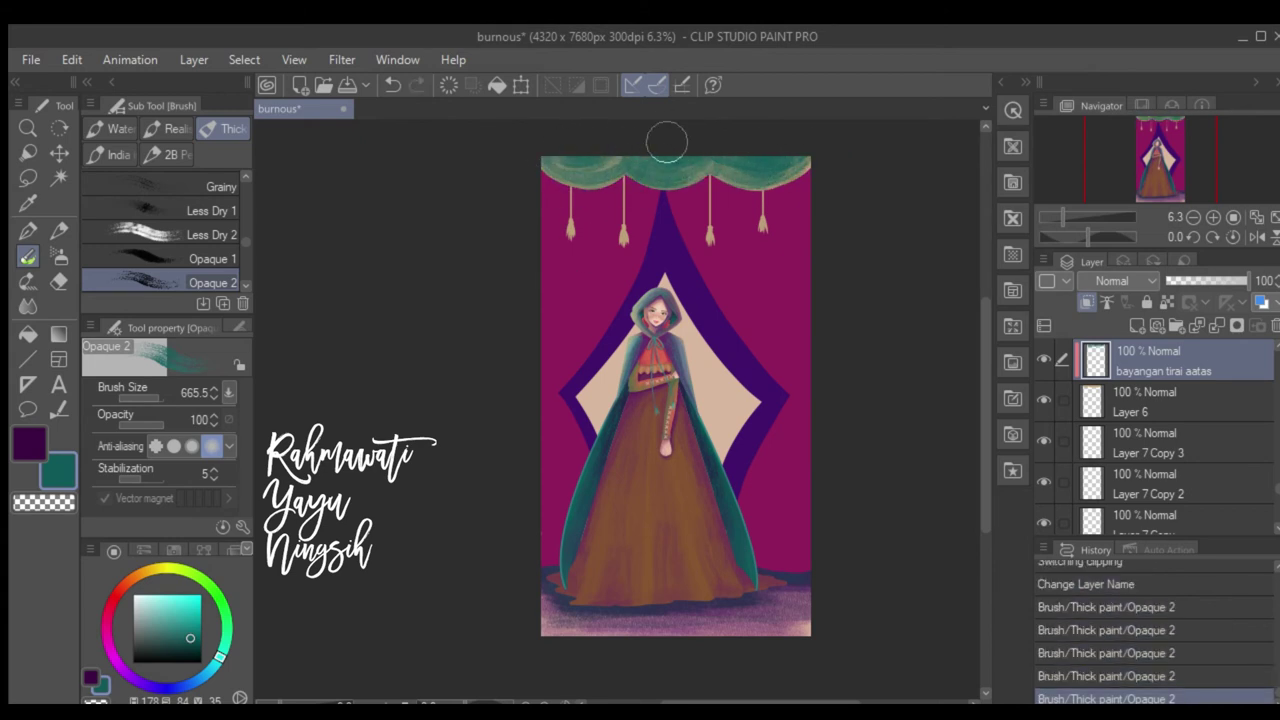
click(587, 140)
alt+click(683, 215)
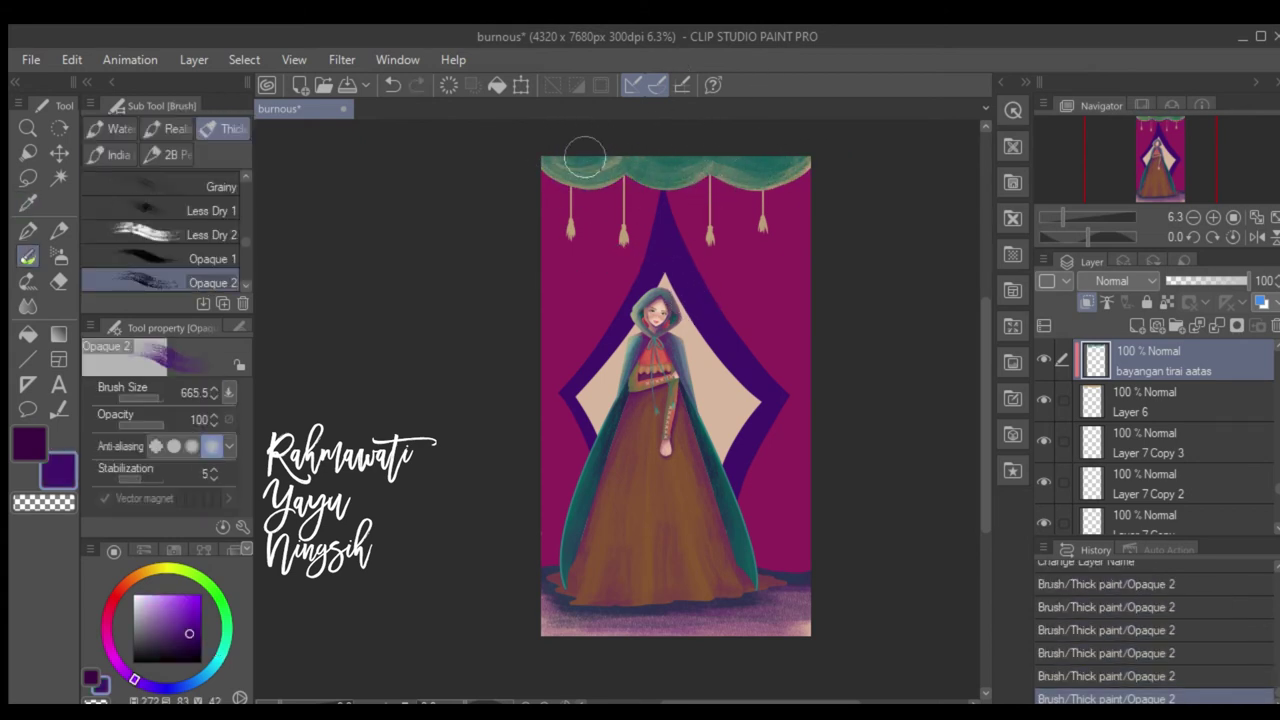
alt+click(710, 215)
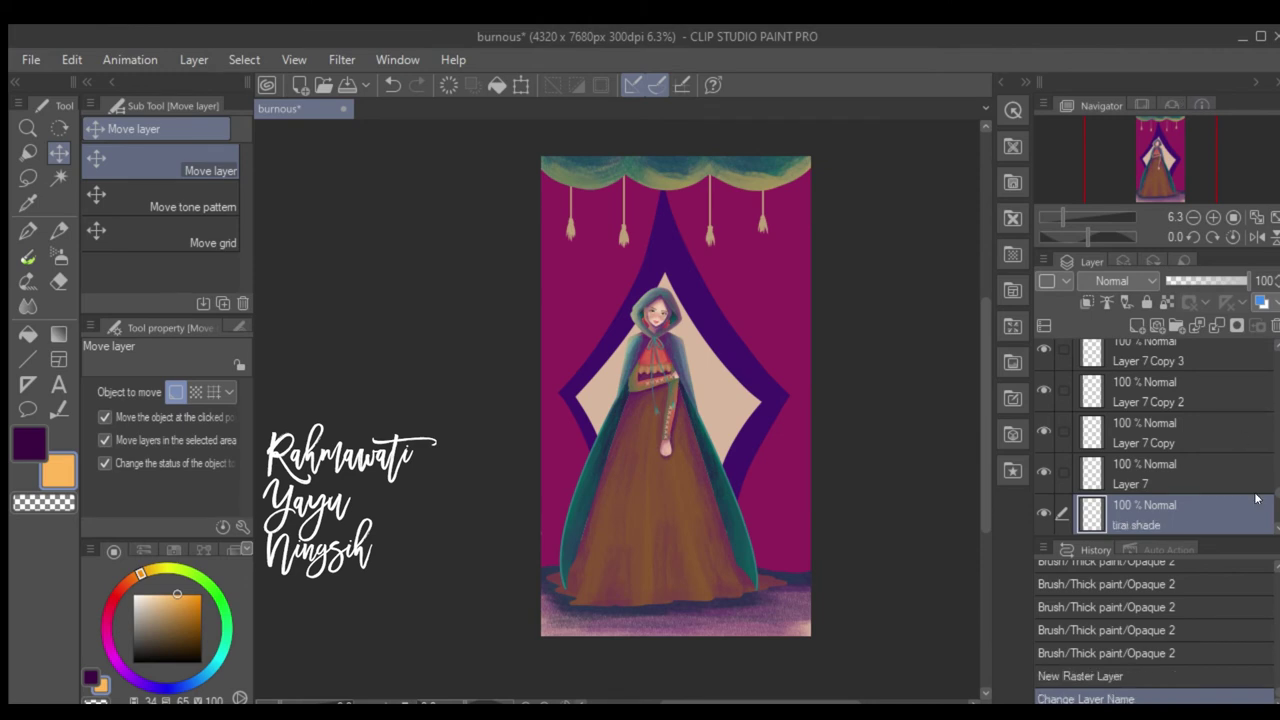
click(1087, 302)
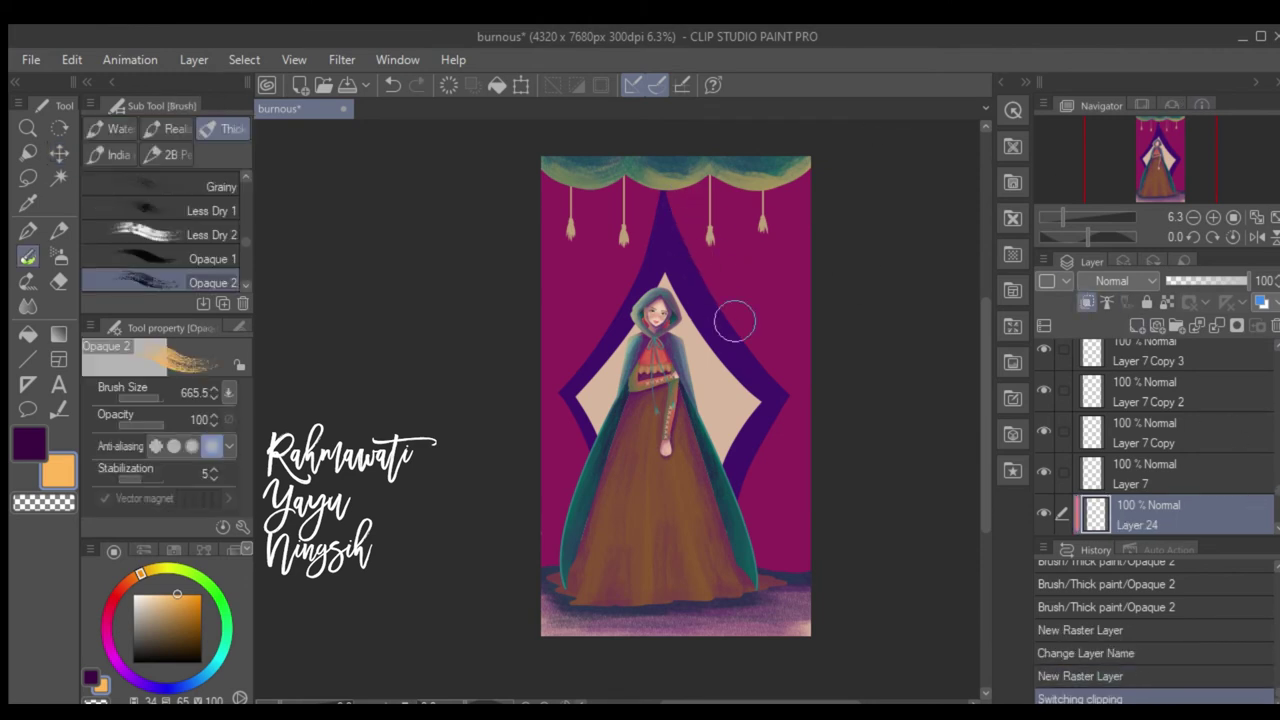
click(1275, 325)
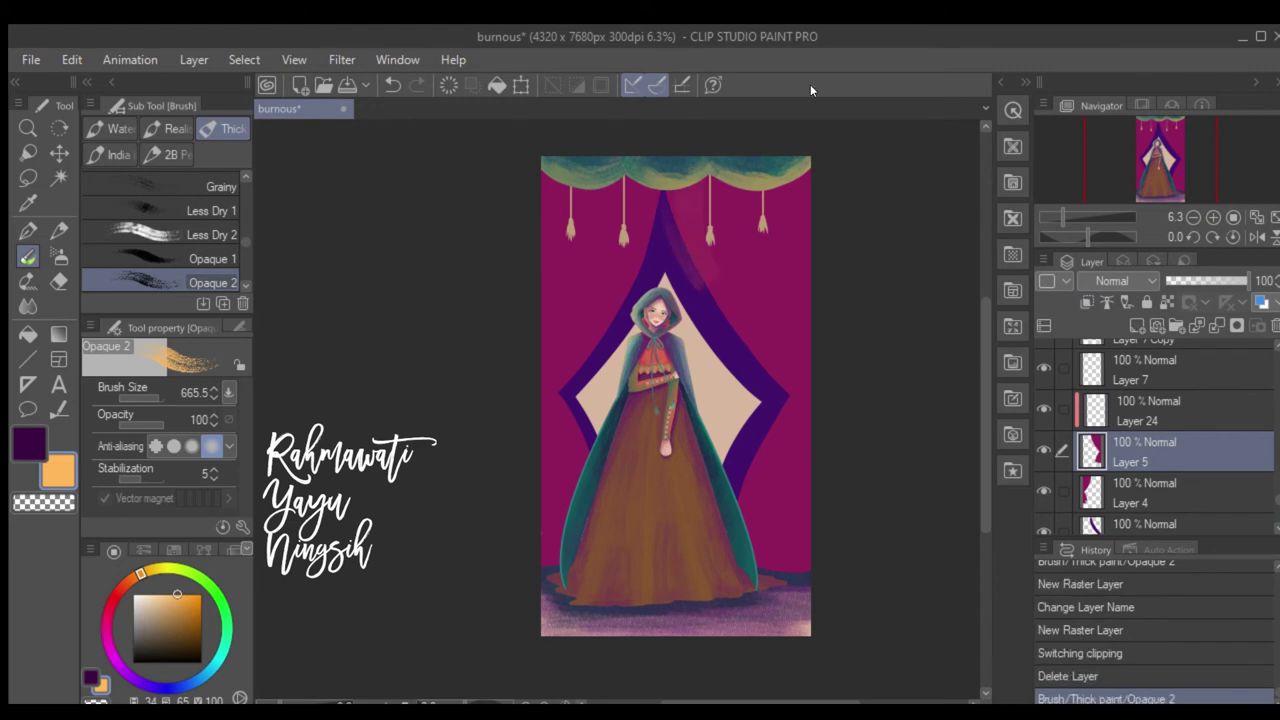
click(1135, 410)
Paint orange light down the right curtain's inner edge beside the diamond.
mouse_move(700, 214)
mouse_down()
mouse_move(729, 300)
mouse_move(735, 260)
mouse_move(771, 423)
mouse_move(760, 486)
mouse_move(777, 423)
mouse_up()
mouse_move(725, 250)
mouse_down()
mouse_move(712, 185)
mouse_move(730, 250)
mouse_move(789, 323)
mouse_move(777, 590)
mouse_up()
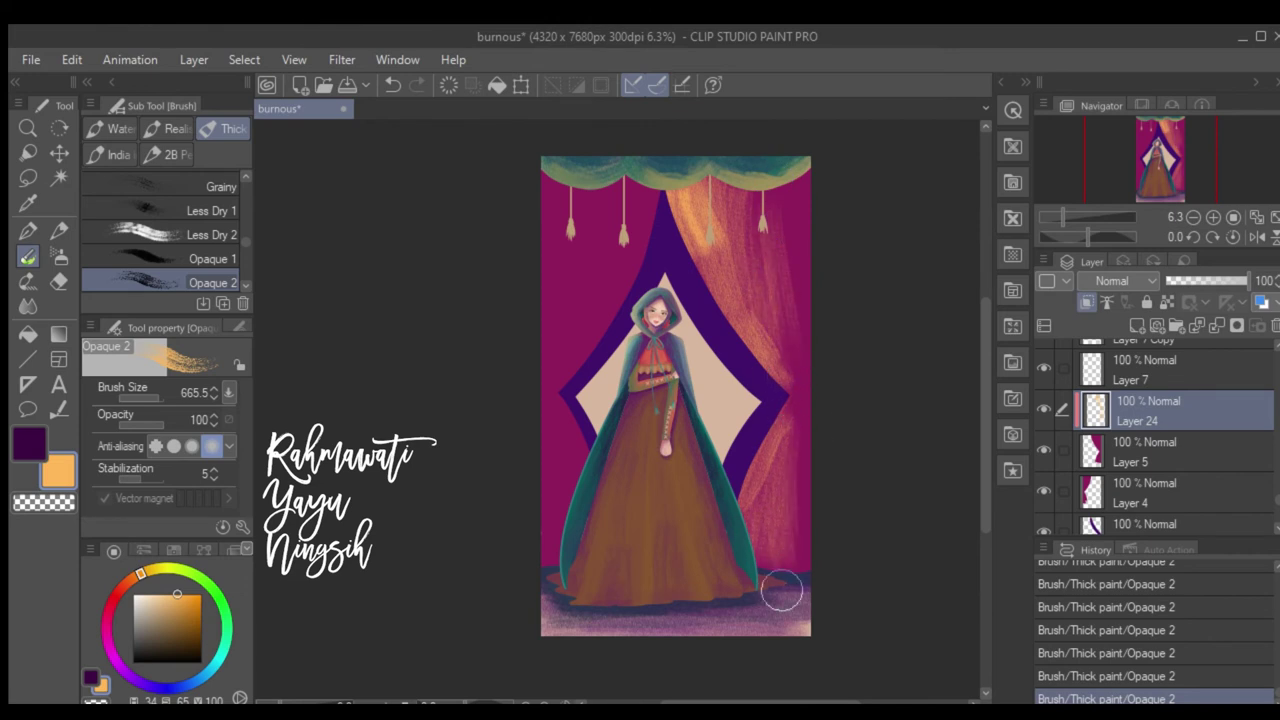
drag(730, 190, 740, 300)
drag(675, 205, 700, 280)
drag(690, 230, 750, 330)
drag(776, 413, 775, 517)
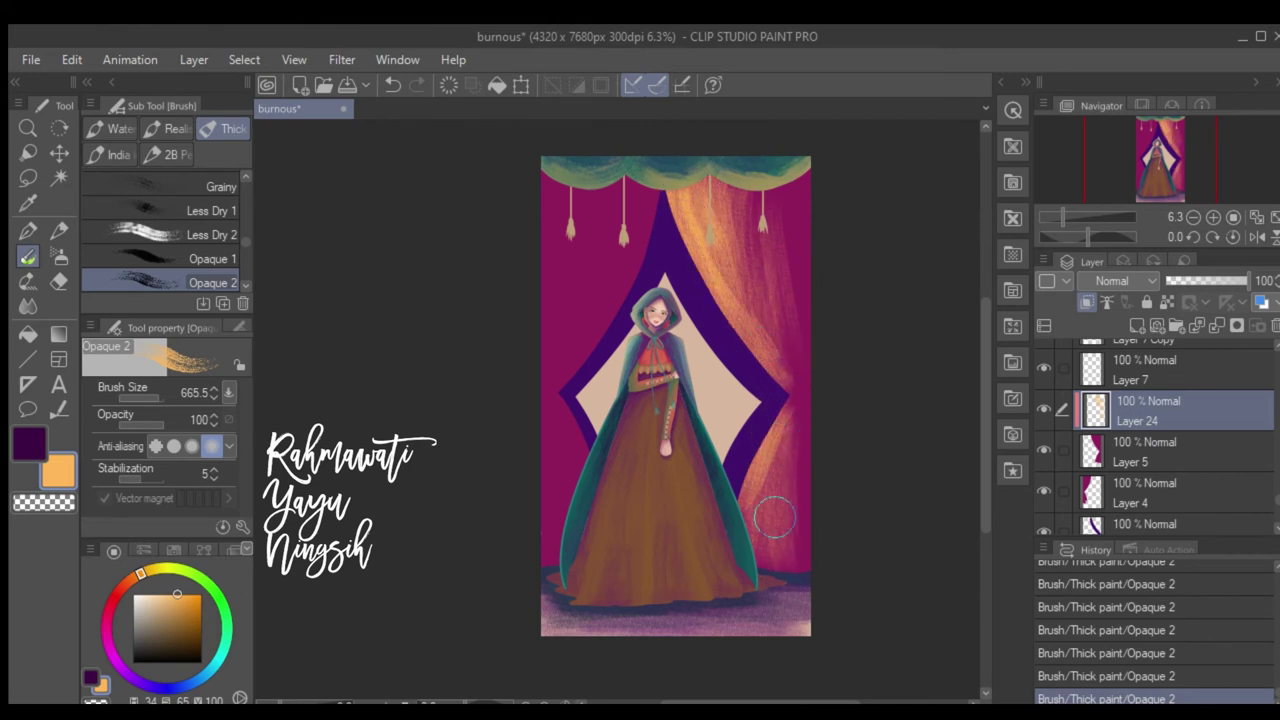
On a new clipped layer, paint orange highlights along the left curtain's inner edge.
key(ctrl+shift+n)
key(ctrl+alt+g)
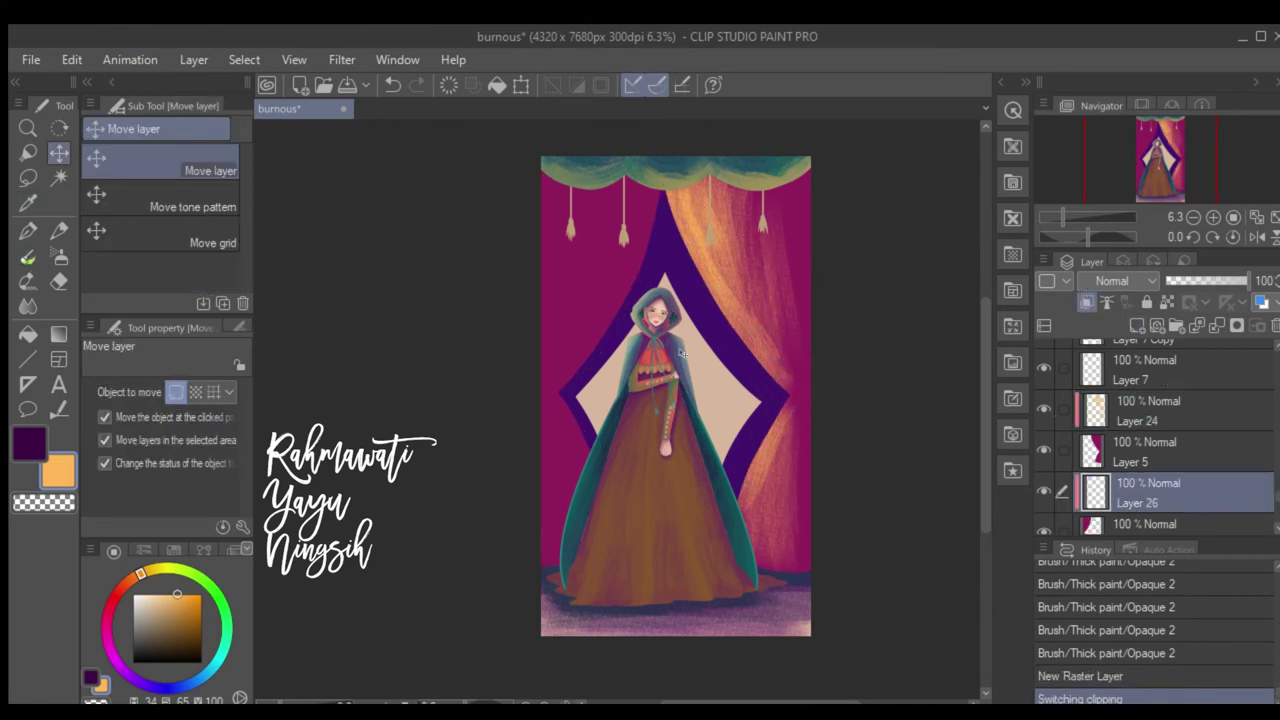
mouse_move(605, 325)
mouse_down()
mouse_move(648, 265)
mouse_move(560, 380)
mouse_up()
drag(655, 185, 595, 320)
drag(590, 370, 560, 475)
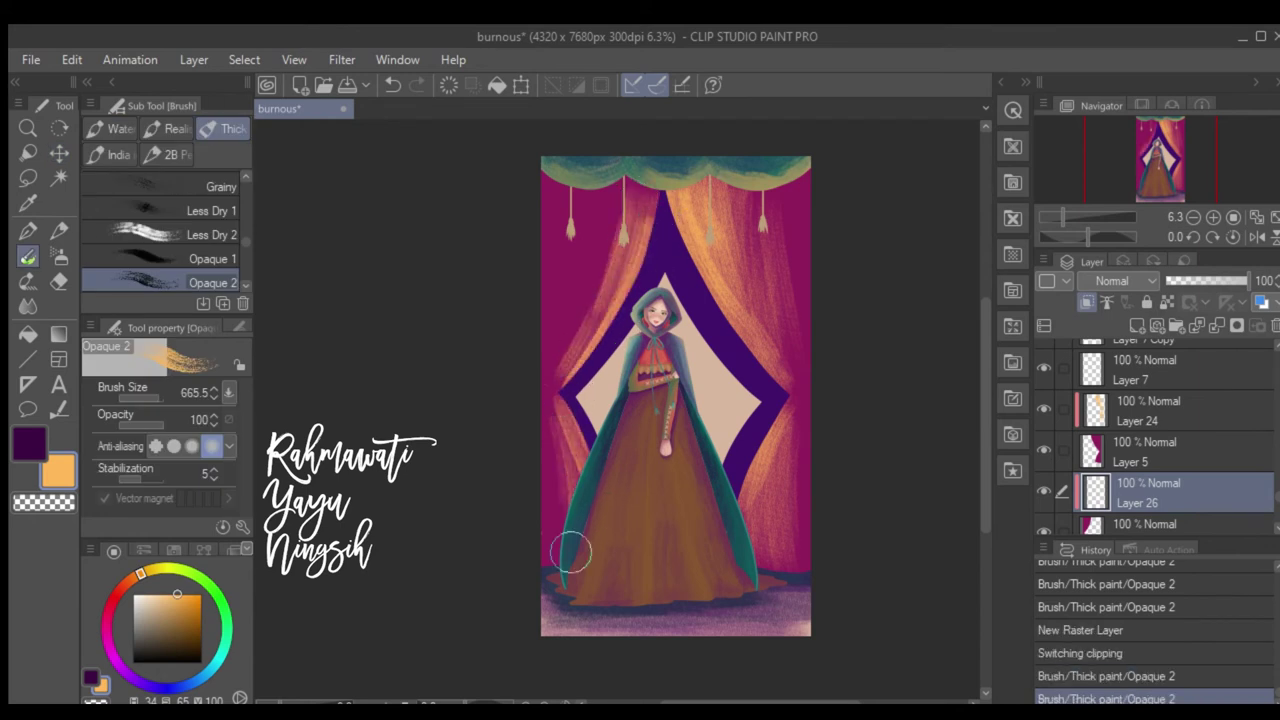
drag(621, 253, 580, 330)
drag(590, 240, 557, 491)
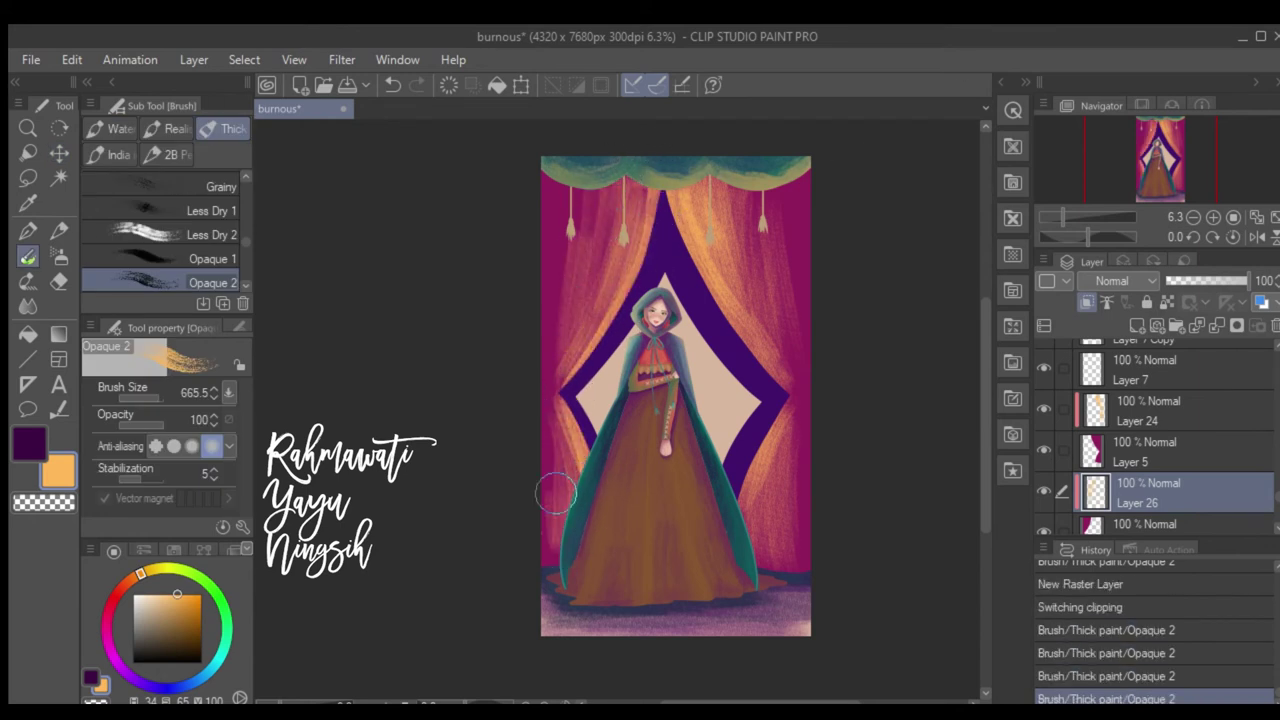
drag(575, 250, 550, 430)
Darken the lower-left and right outer curtain edges with deep violet strokes.
alt+click(790, 259)
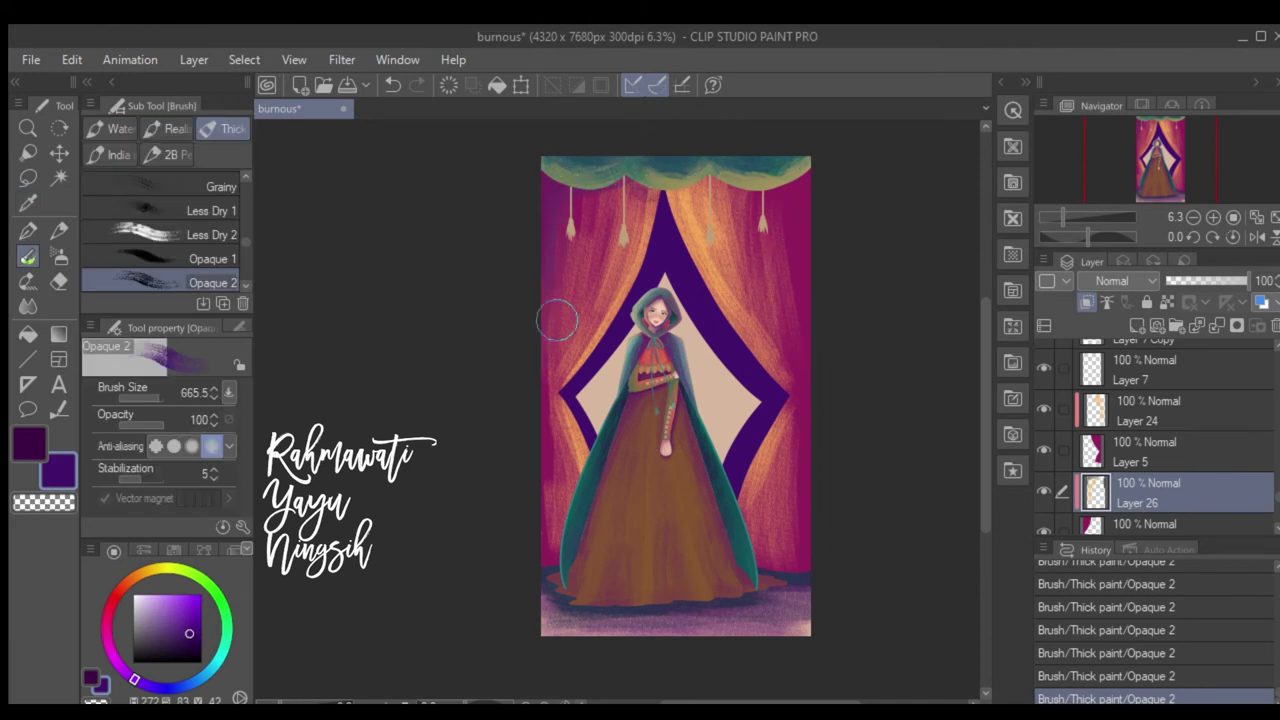
alt+click(549, 432)
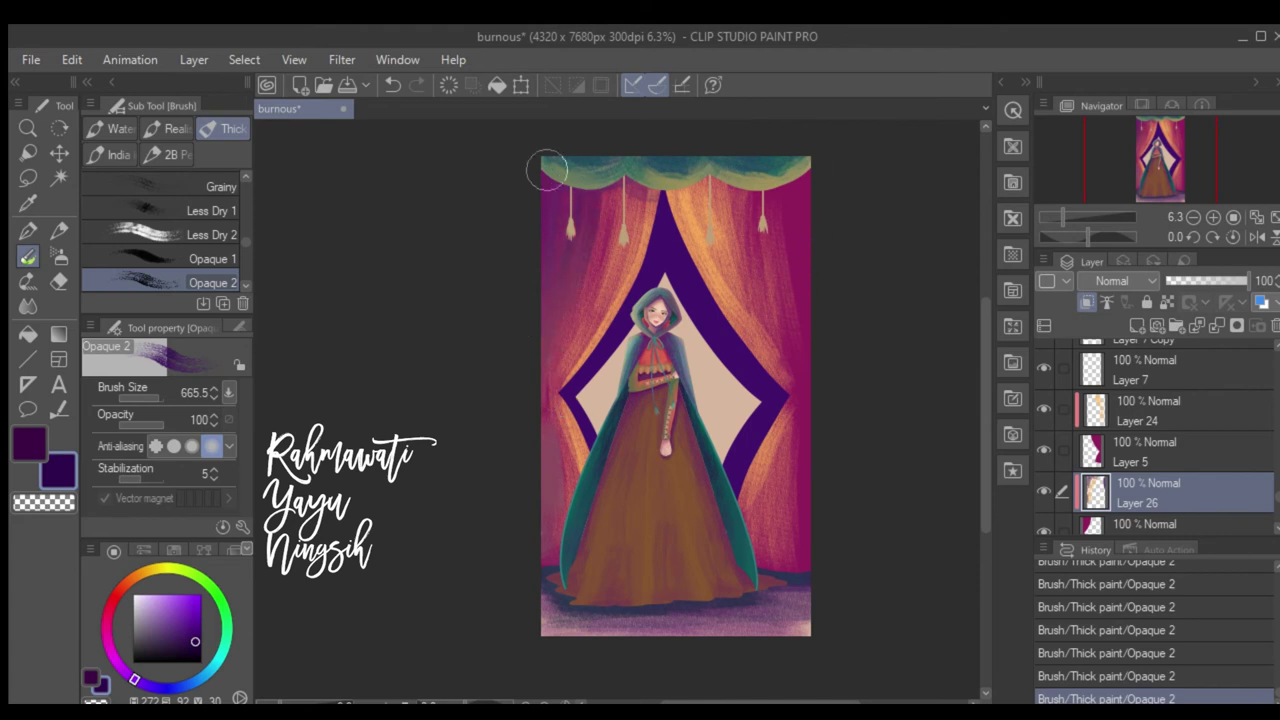
drag(543, 451, 571, 543)
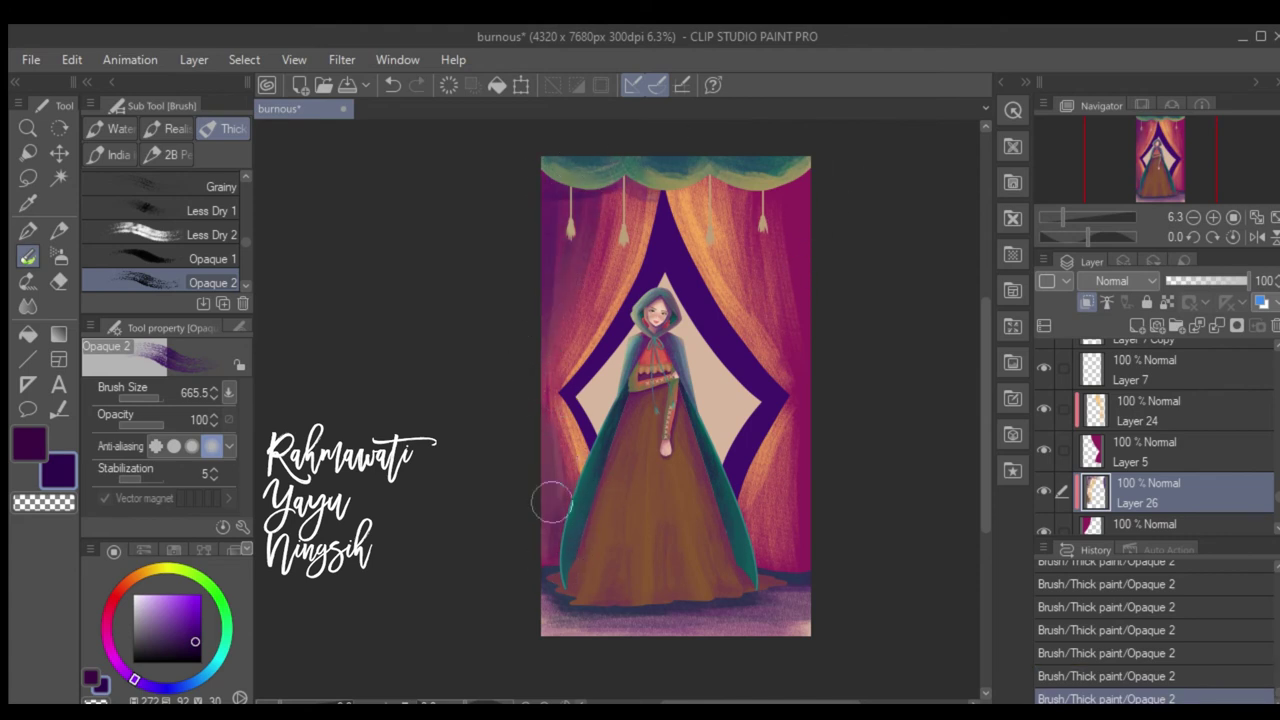
ctrl+shift+click(770, 232)
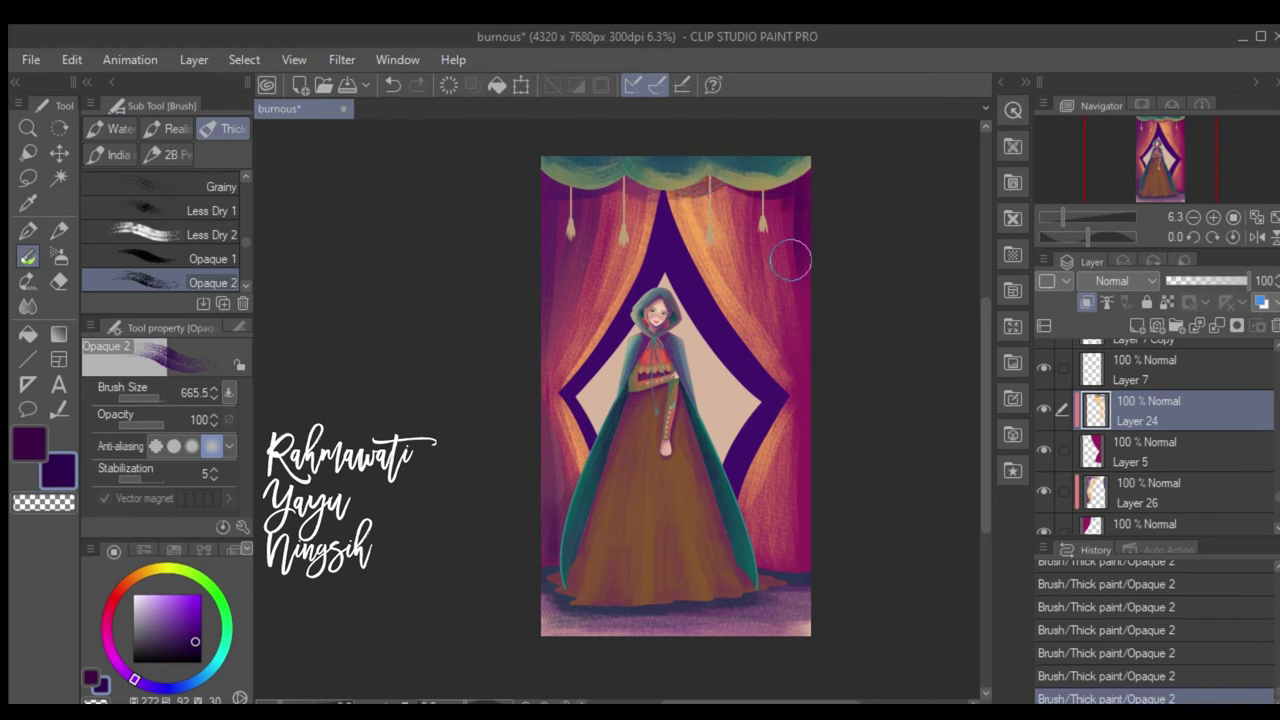
drag(790, 230, 803, 523)
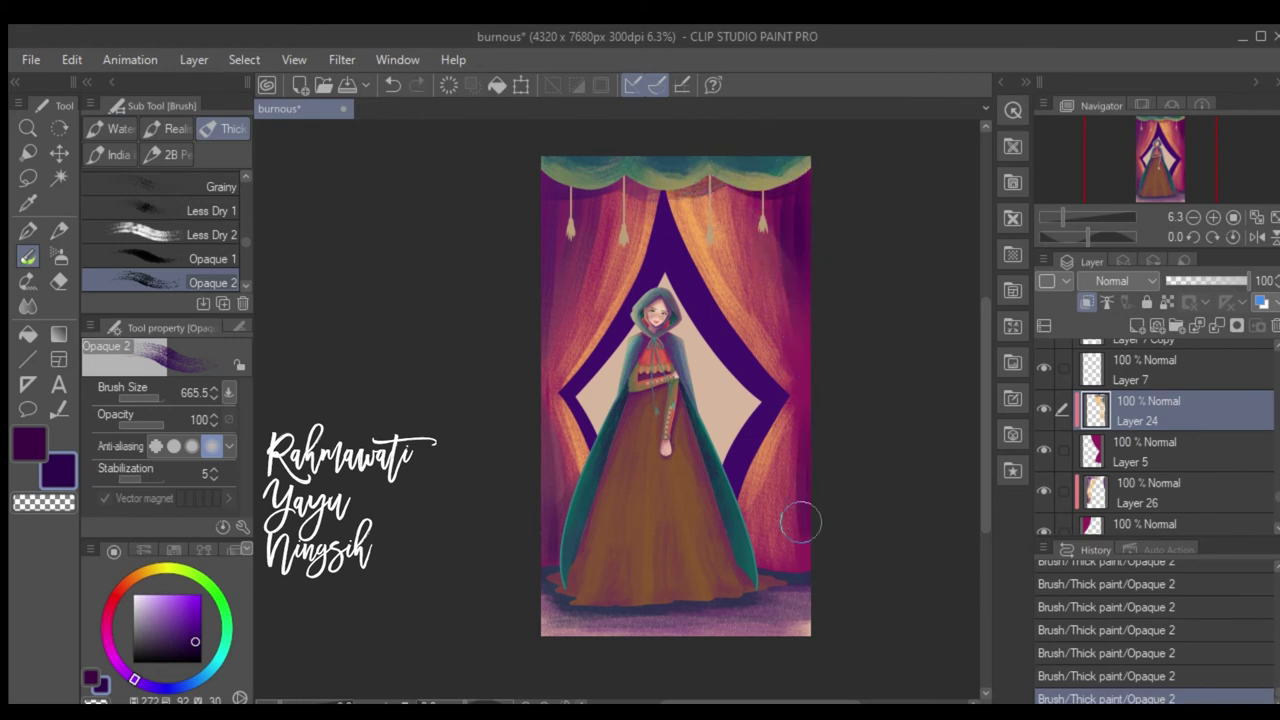
Add a clipped layer named 'shadenya' above the right purple back curtain.
key(k)
click(782, 215)
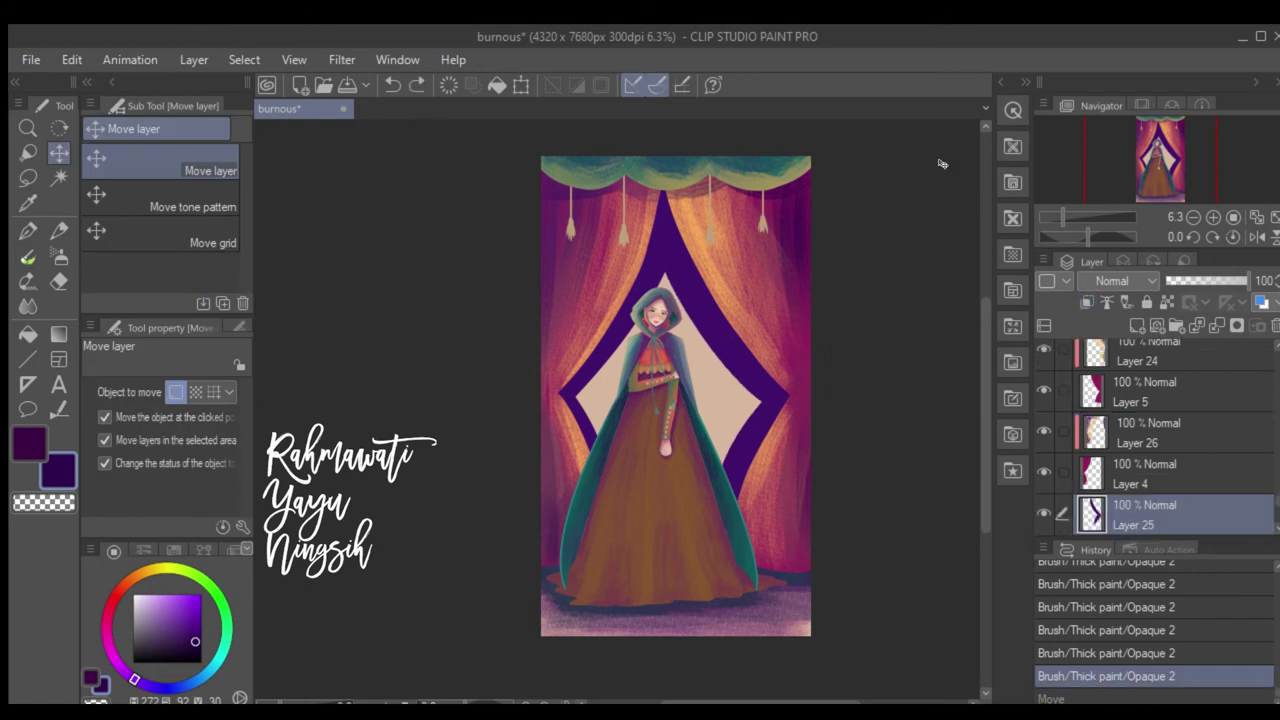
key(ctrl+shift+n)
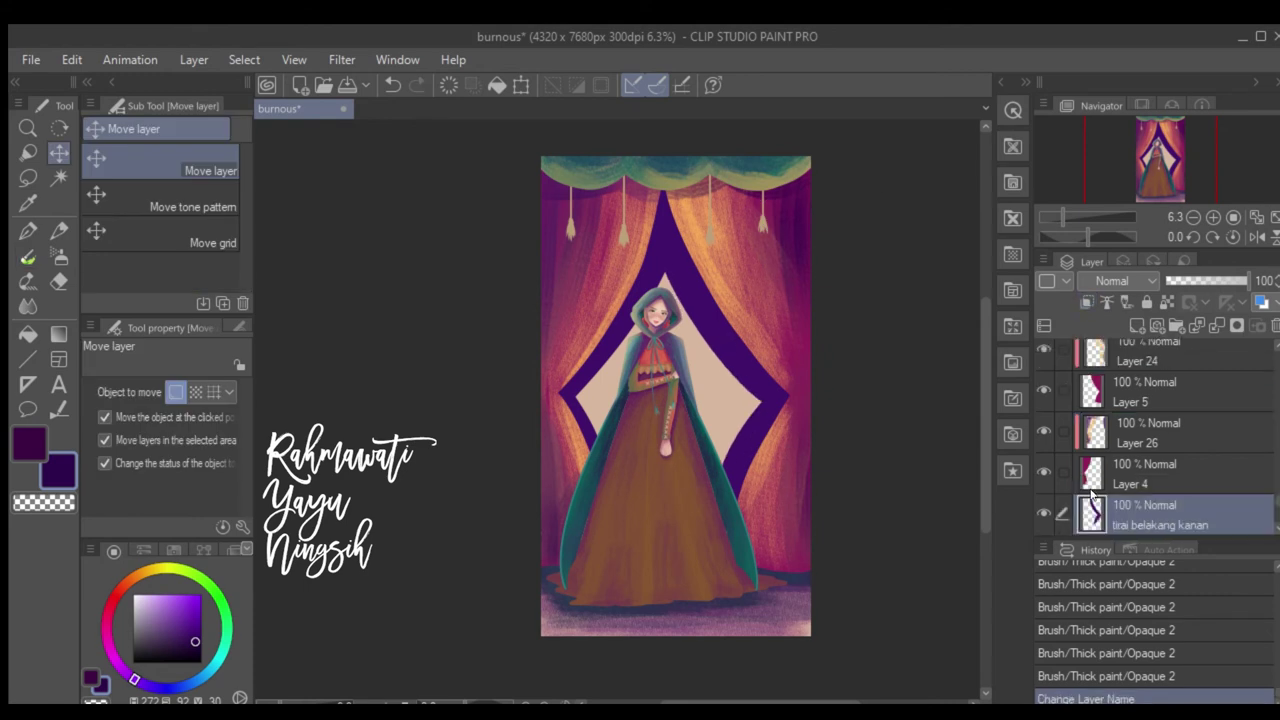
click(1087, 302)
text(e)
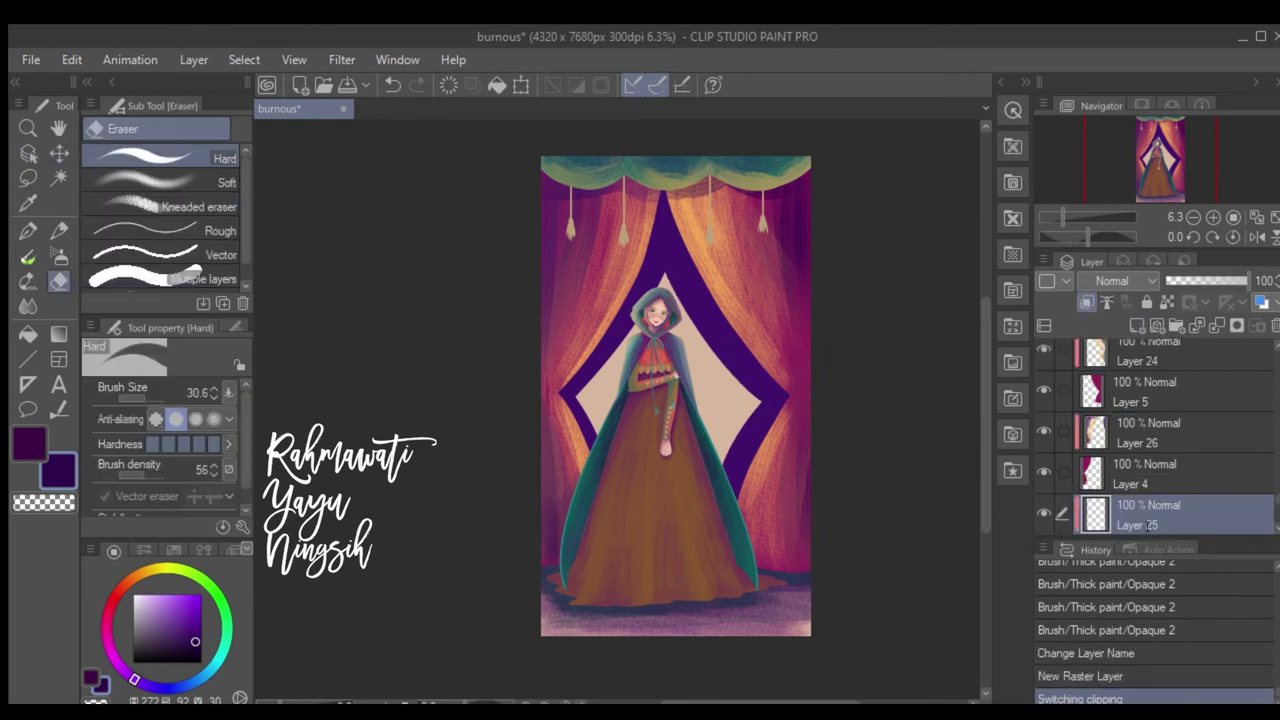
text(shadenya)
key(Return)
Sample the curtain orange and paint highlights along the right curtain's inner purple edge.
key(i)
click(672, 215)
key(b)
mouse_move(680, 330)
mouse_down()
mouse_move(735, 377)
mouse_move(662, 232)
mouse_up()
drag(745, 395, 725, 512)
drag(665, 220, 700, 290)
mouse_move(745, 372)
mouse_down()
mouse_move(770, 480)
mouse_move(693, 292)
mouse_up()
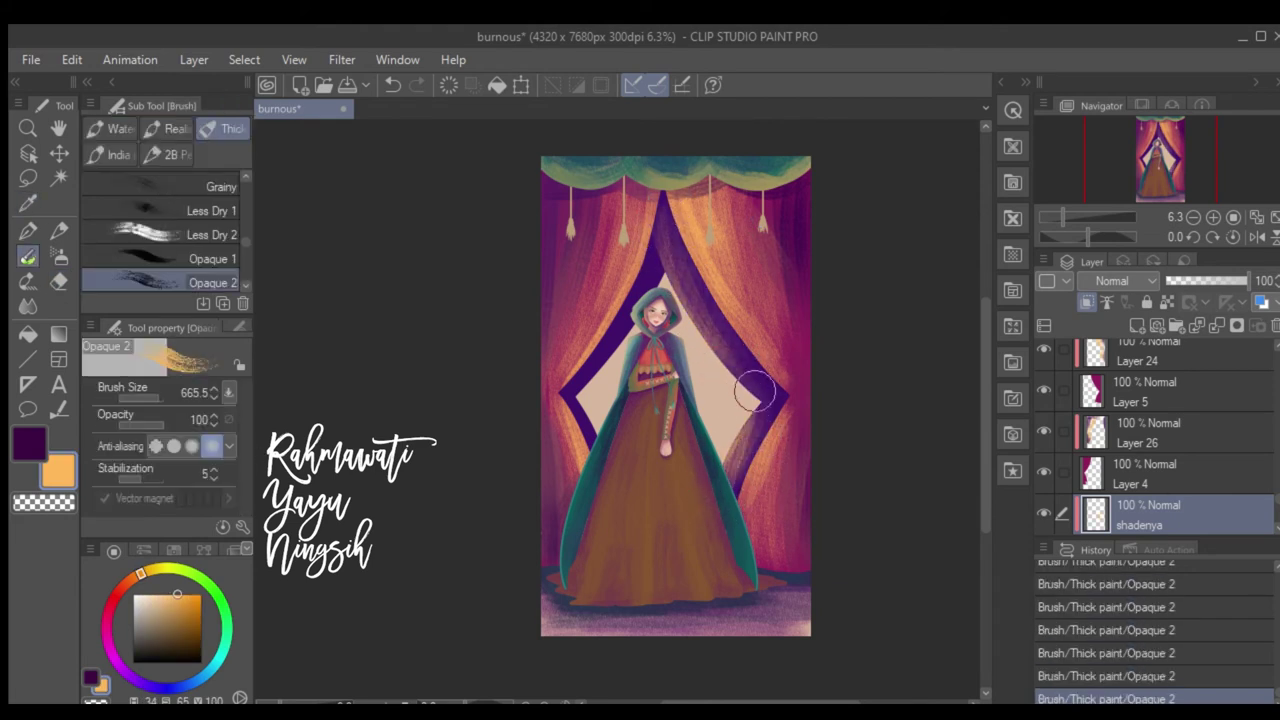
Add a clipped 'shadenya' layer above the left back curtain Layer 2.
key(k)
click(675, 262)
click(1136, 325)
click(1087, 302)
double_click(1140, 525)
text(shadenya)
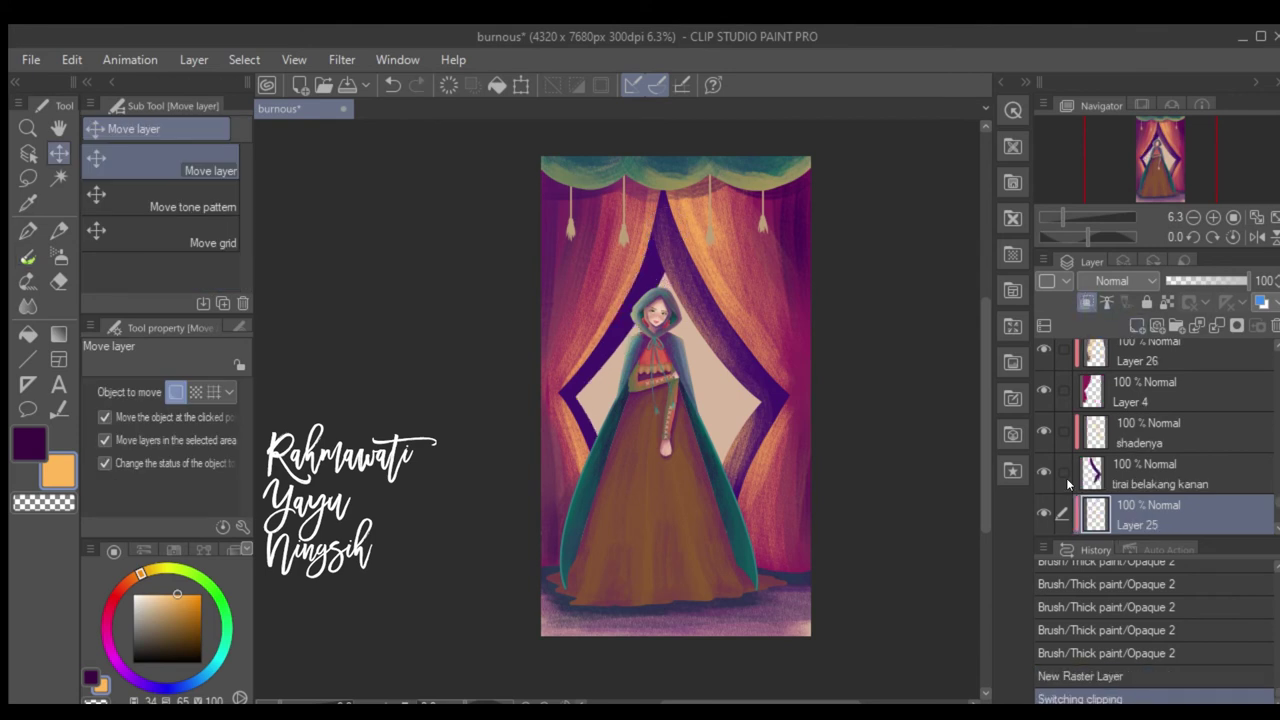
text(b)
Paint orange highlights on the left inner curtain edge and undo an extra blank layer.
mouse_move(600, 360)
mouse_down()
mouse_move(583, 385)
mouse_move(596, 440)
mouse_up()
drag(605, 455, 630, 490)
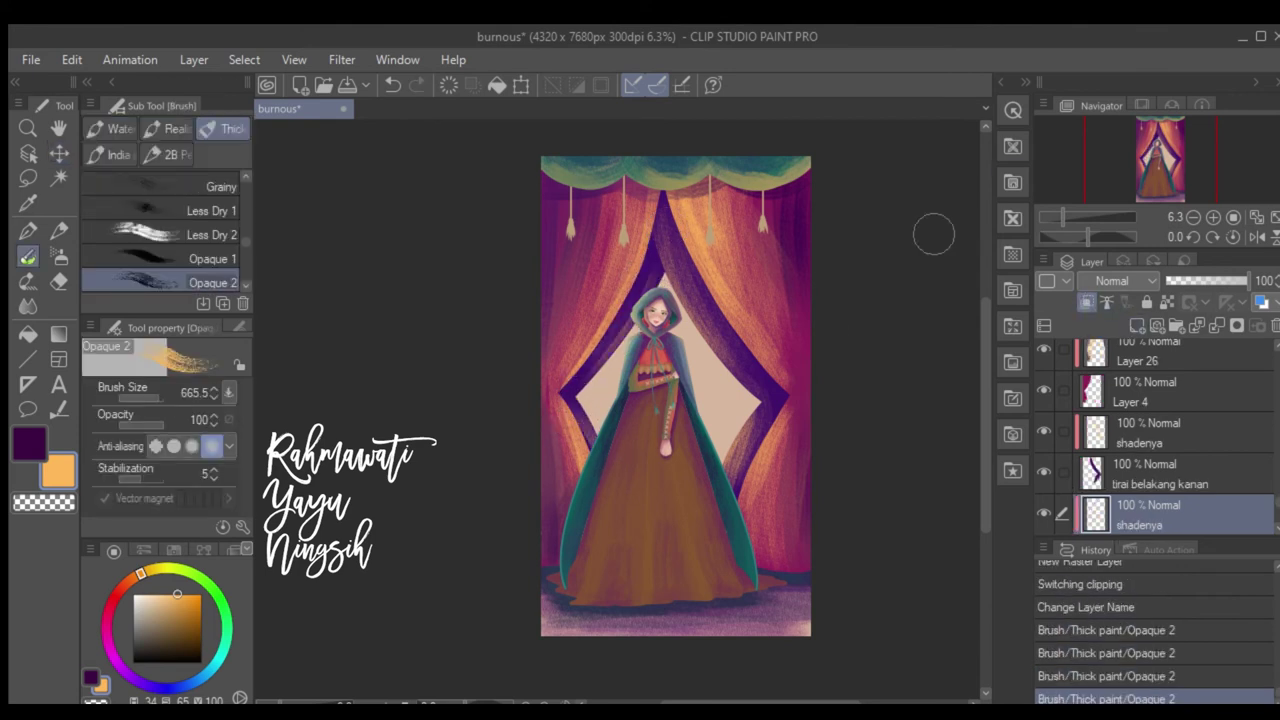
click(754, 141)
key(k)
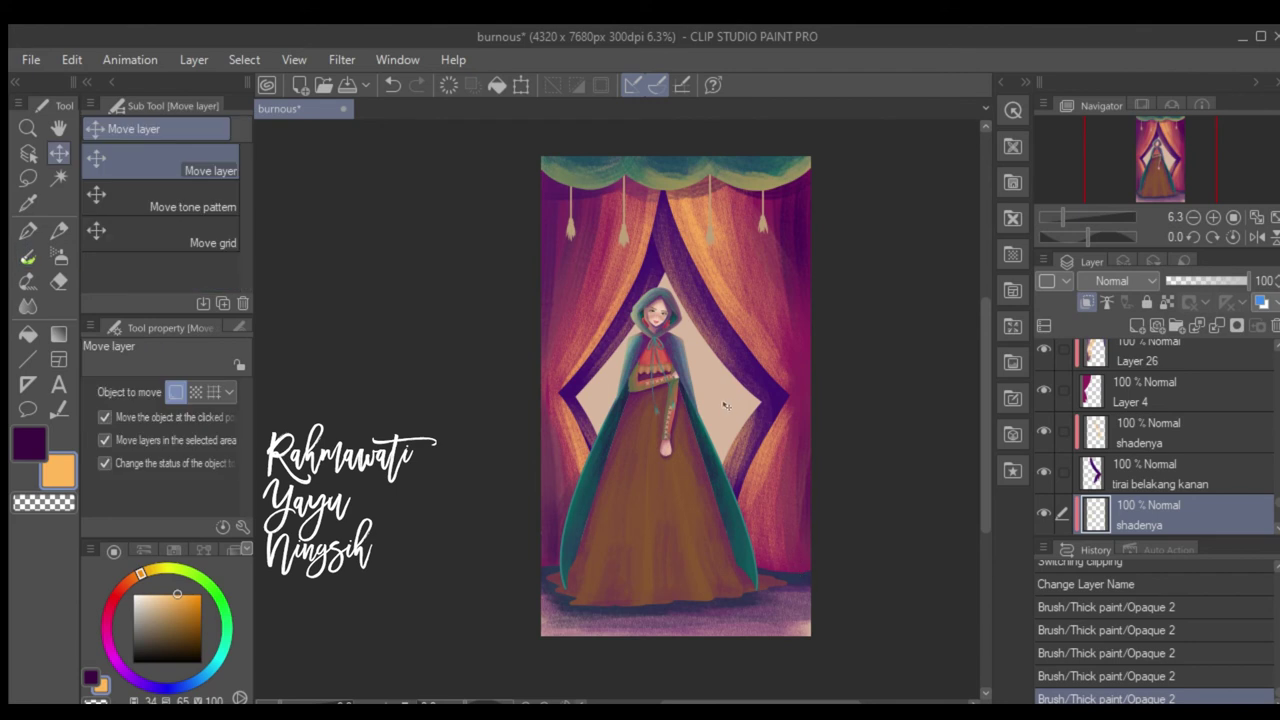
click(1136, 325)
key(ctrl+z)
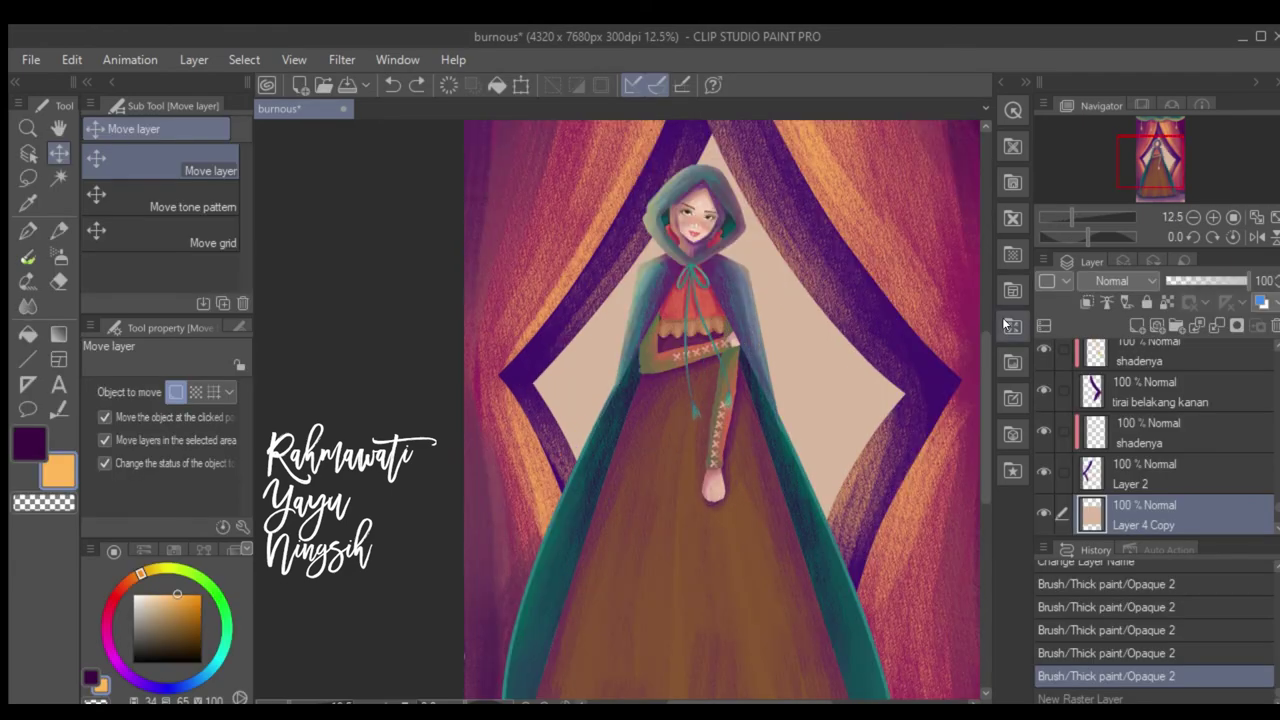
Paint the pale diamond backdrop between the curtains a warm orange.
key(b)
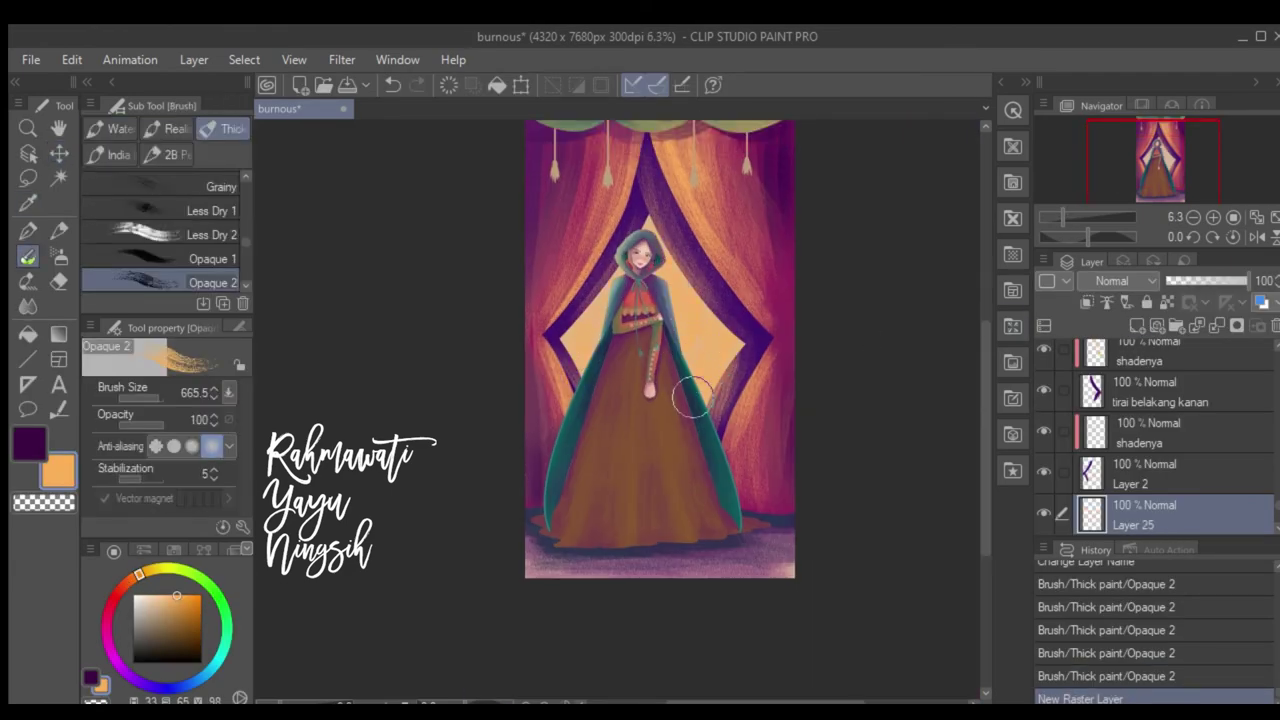
mouse_move(690, 400)
mouse_down()
mouse_move(737, 234)
mouse_move(660, 250)
mouse_up()
drag(660, 250, 595, 268)
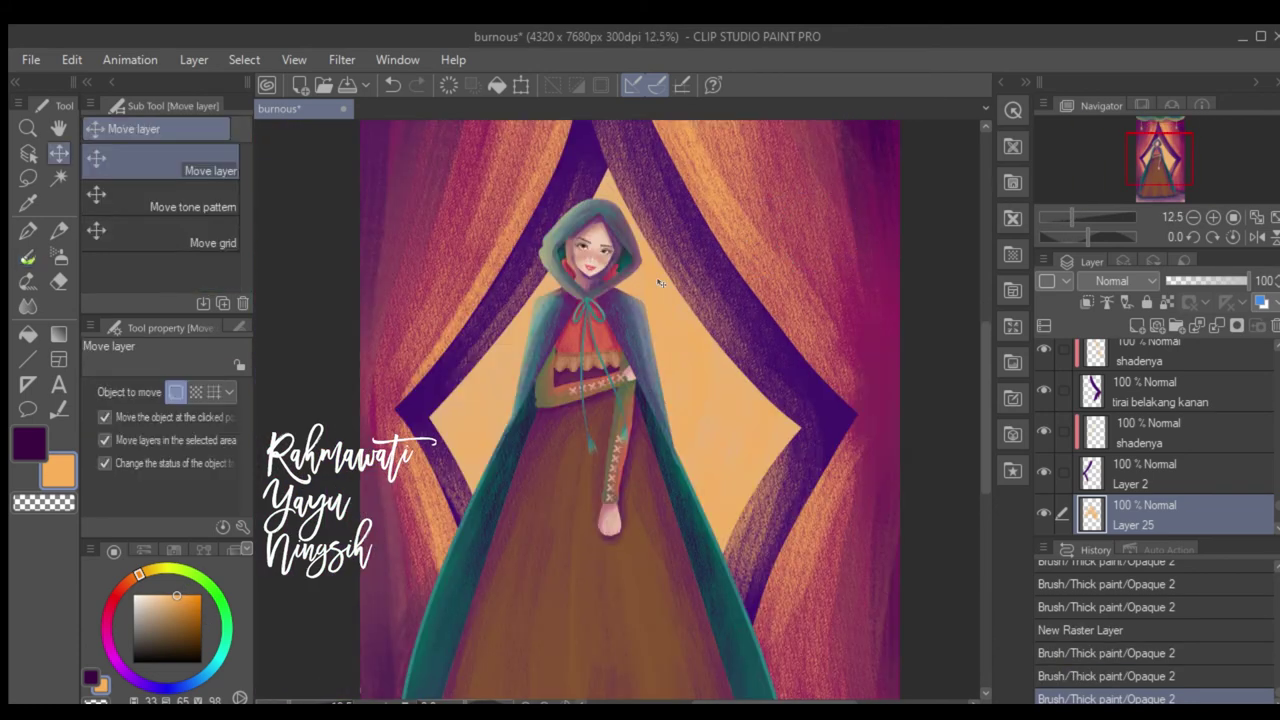
Draw mirrored leaf-and-curl ornaments down the skirt centre and a band below the frill.
key(b)
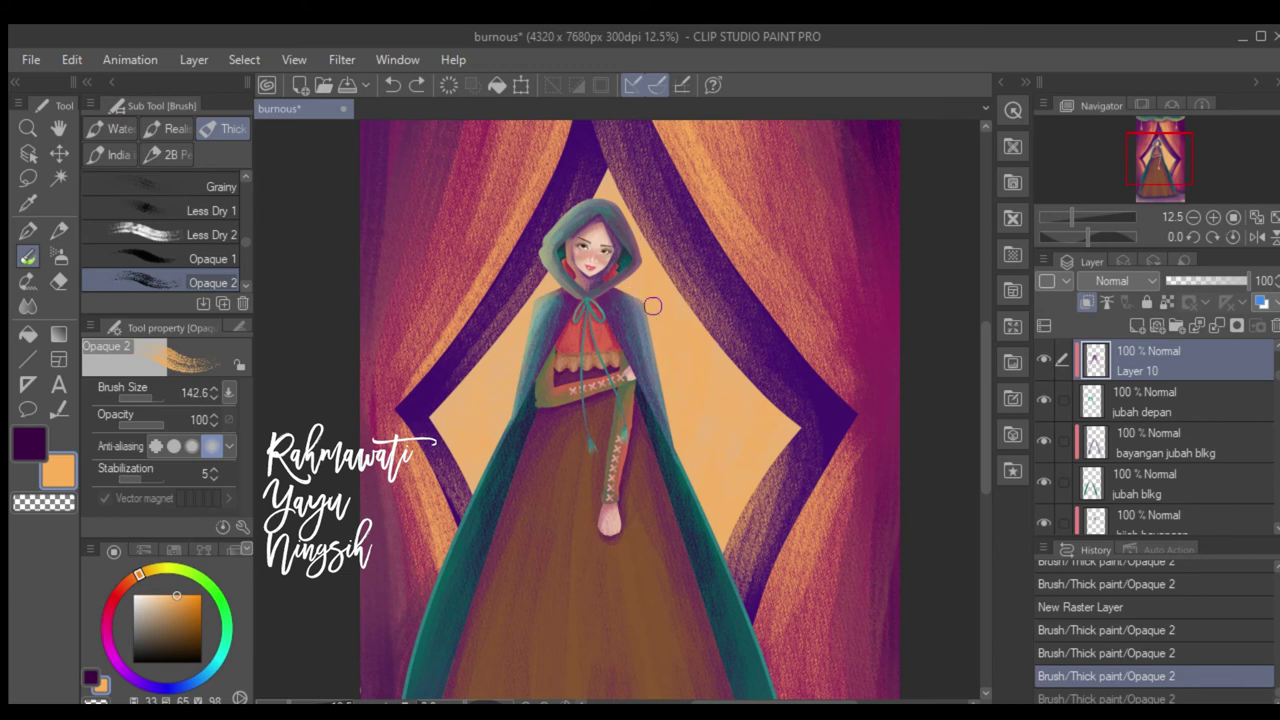
mouse_move(645, 291)
mouse_down()
mouse_move(542, 295)
mouse_move(688, 203)
mouse_up()
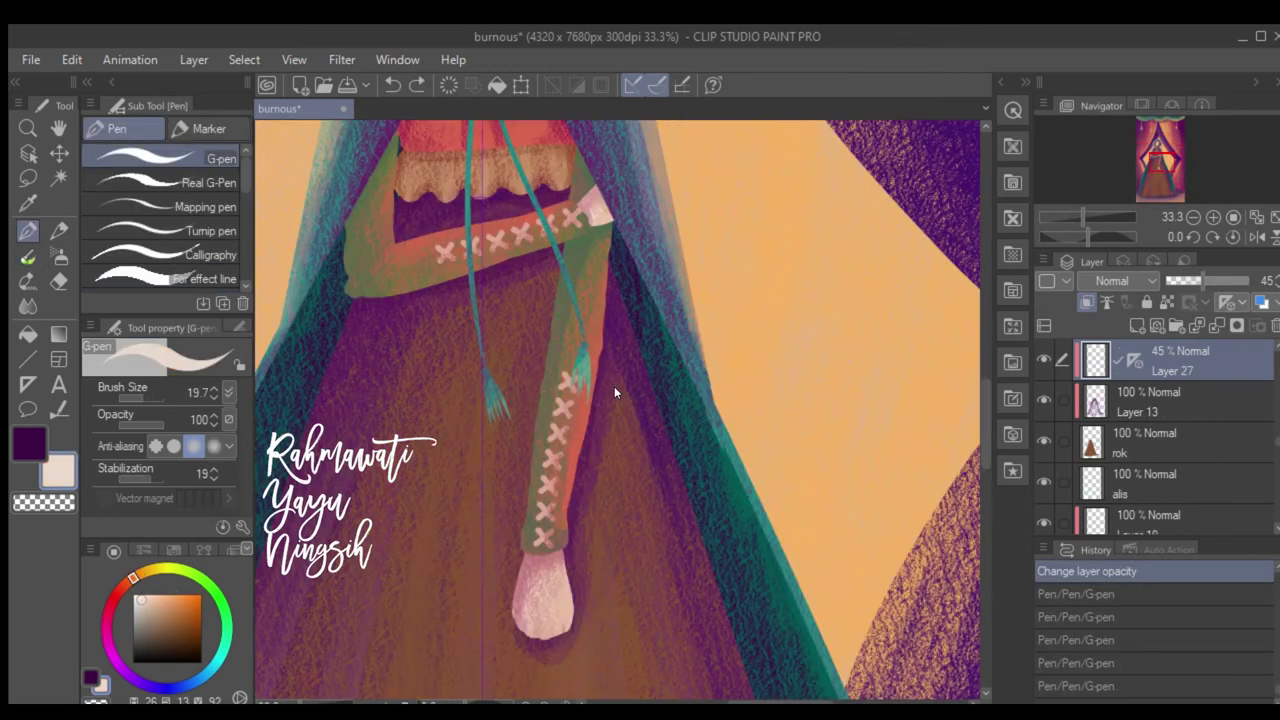
mouse_move(465, 476)
mouse_down()
mouse_move(478, 414)
mouse_move(451, 428)
mouse_up()
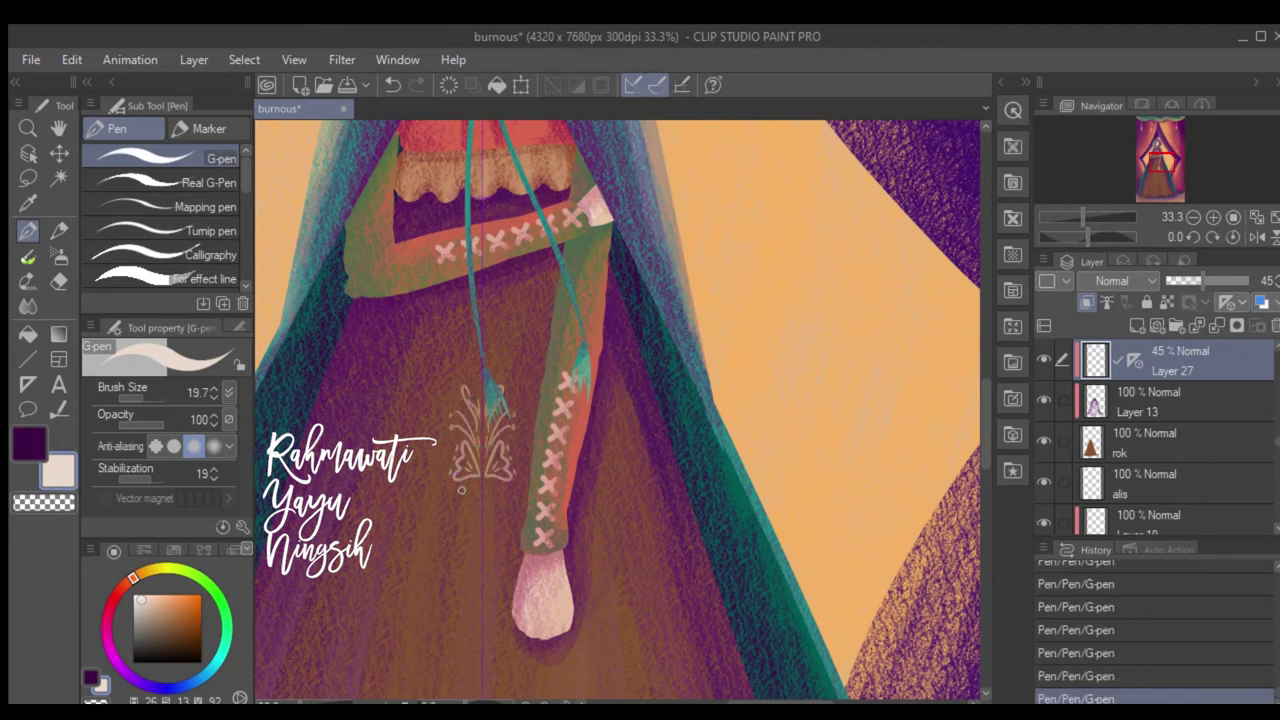
mouse_move(461, 489)
mouse_down()
mouse_move(472, 536)
mouse_move(477, 481)
mouse_up()
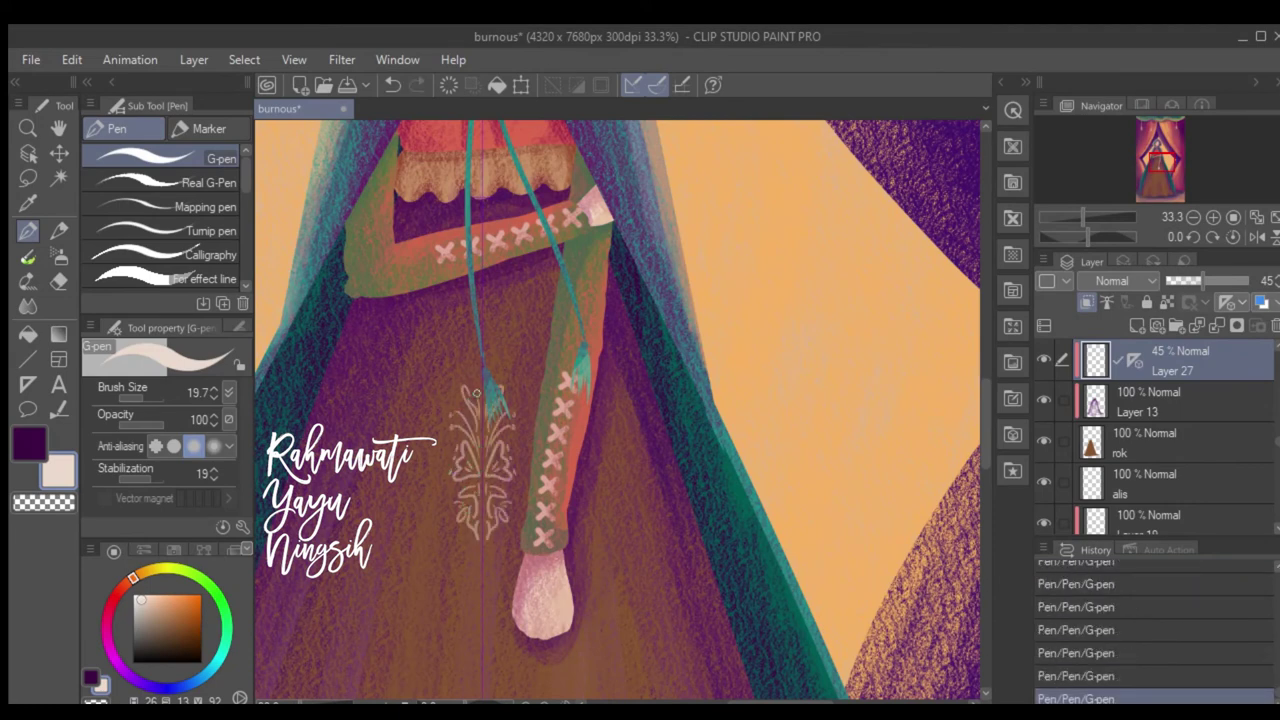
mouse_move(477, 392)
mouse_down()
mouse_move(470, 283)
mouse_move(455, 295)
mouse_up()
drag(462, 232, 440, 204)
drag(440, 215, 423, 211)
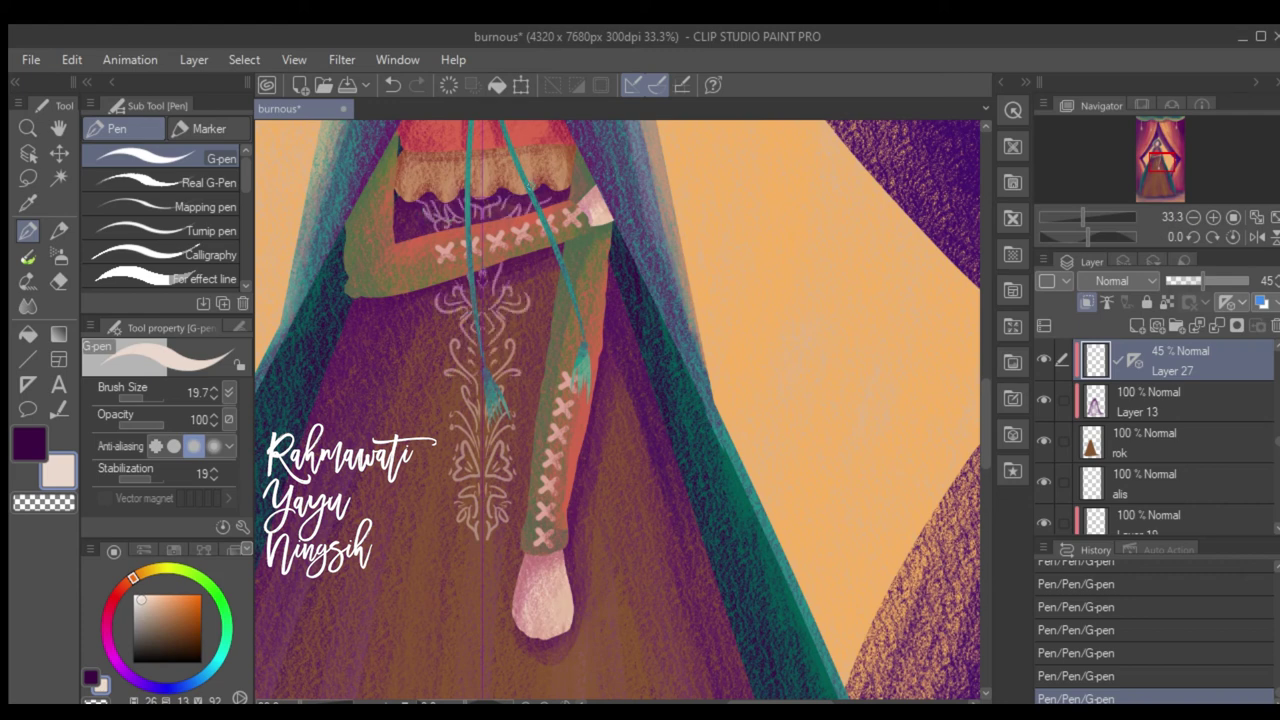
Add a bow-shaped ornament with mirrored strokes further down the skirt.
scroll(480, 450, down, 3)
drag(476, 425, 472, 602)
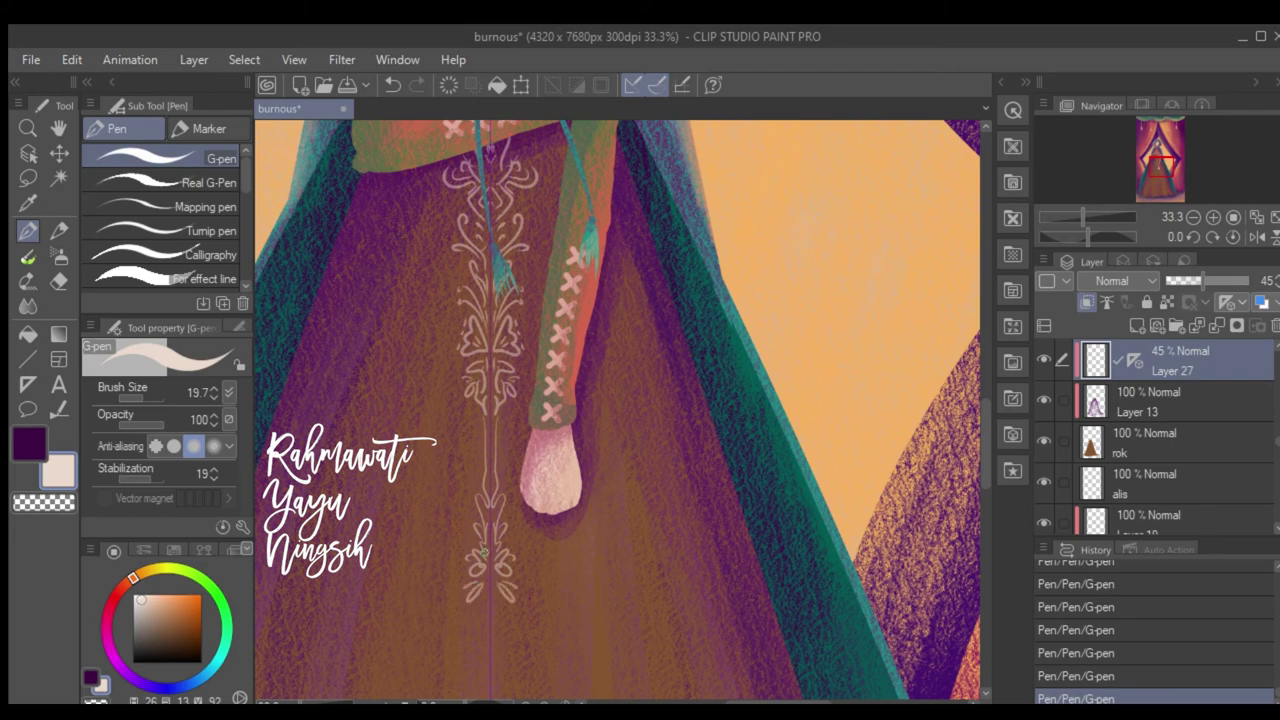
scroll(503, 406, down, 1)
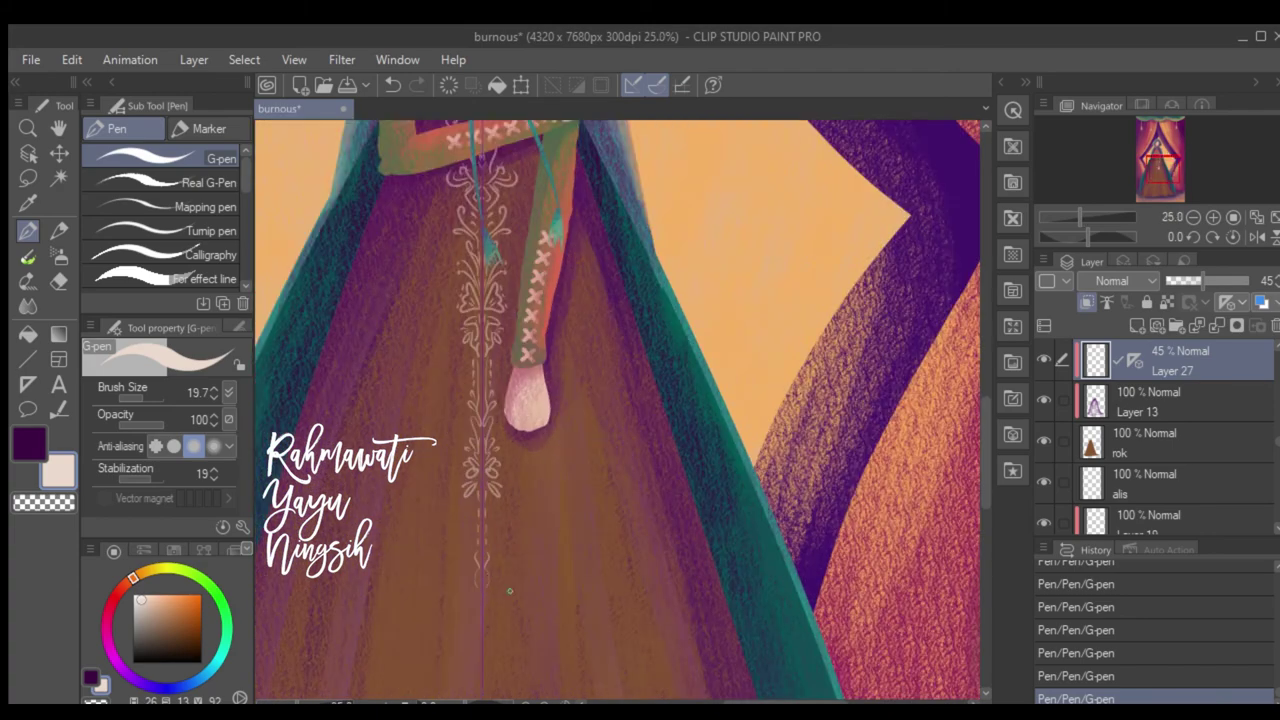
scroll(560, 420, down, 1)
scroll(571, 406, up, 1)
mouse_move(490, 450)
mouse_down()
mouse_move(486, 486)
mouse_move(493, 458)
mouse_move(461, 437)
mouse_up()
mouse_move(487, 498)
mouse_down()
mouse_move(480, 526)
mouse_move(462, 492)
mouse_up()
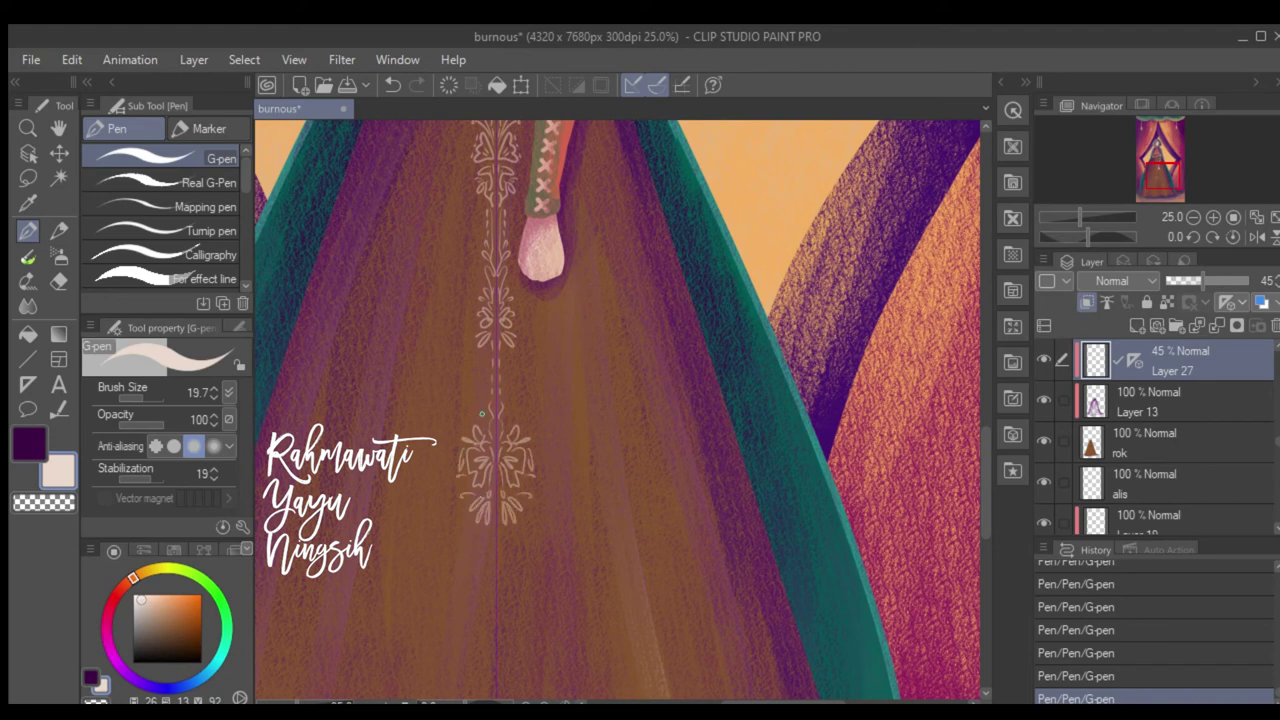
drag(484, 370, 470, 414)
mouse_move(480, 543)
mouse_down()
mouse_move(498, 455)
mouse_move(514, 638)
mouse_up()
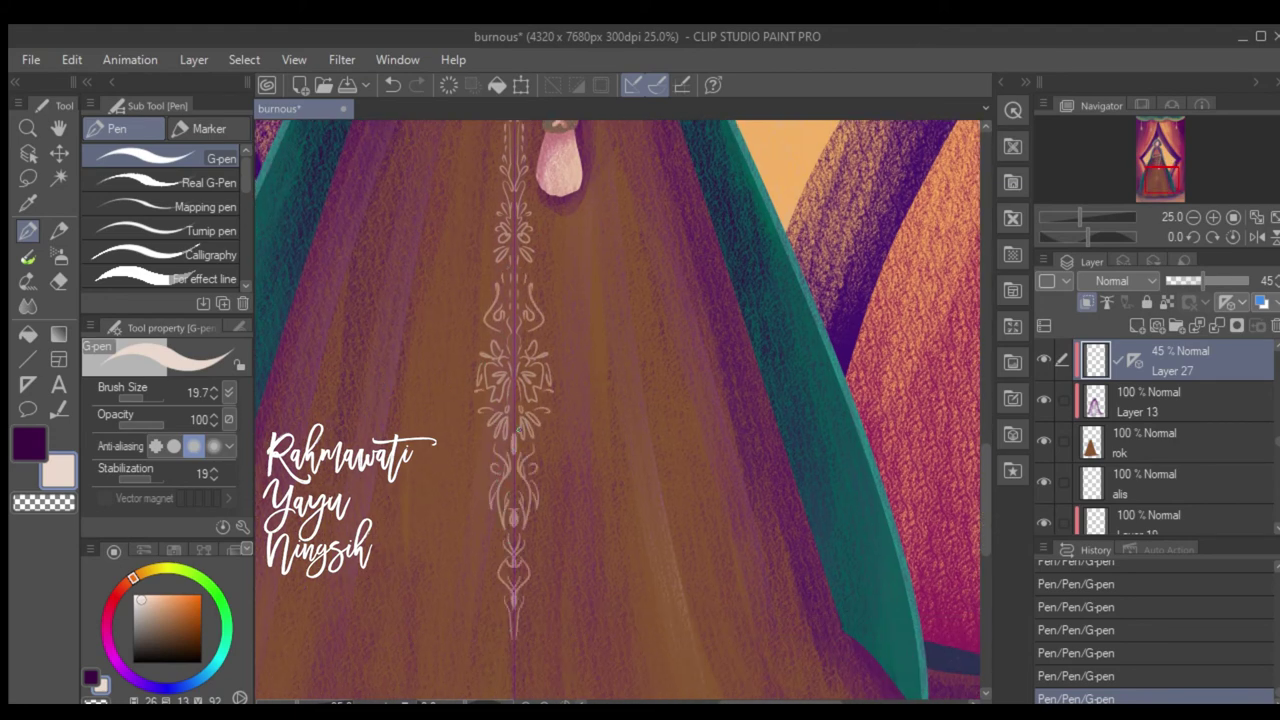
Extend the ornament toward the hem and add mirrored flourishes to the hem motif.
drag(520, 345, 513, 180)
mouse_move(500, 450)
mouse_down()
mouse_move(504, 584)
mouse_move(483, 594)
mouse_move(483, 530)
mouse_up()
mouse_move(496, 596)
mouse_down()
mouse_move(440, 592)
mouse_move(432, 612)
mouse_up()
scroll(520, 459, down, 2)
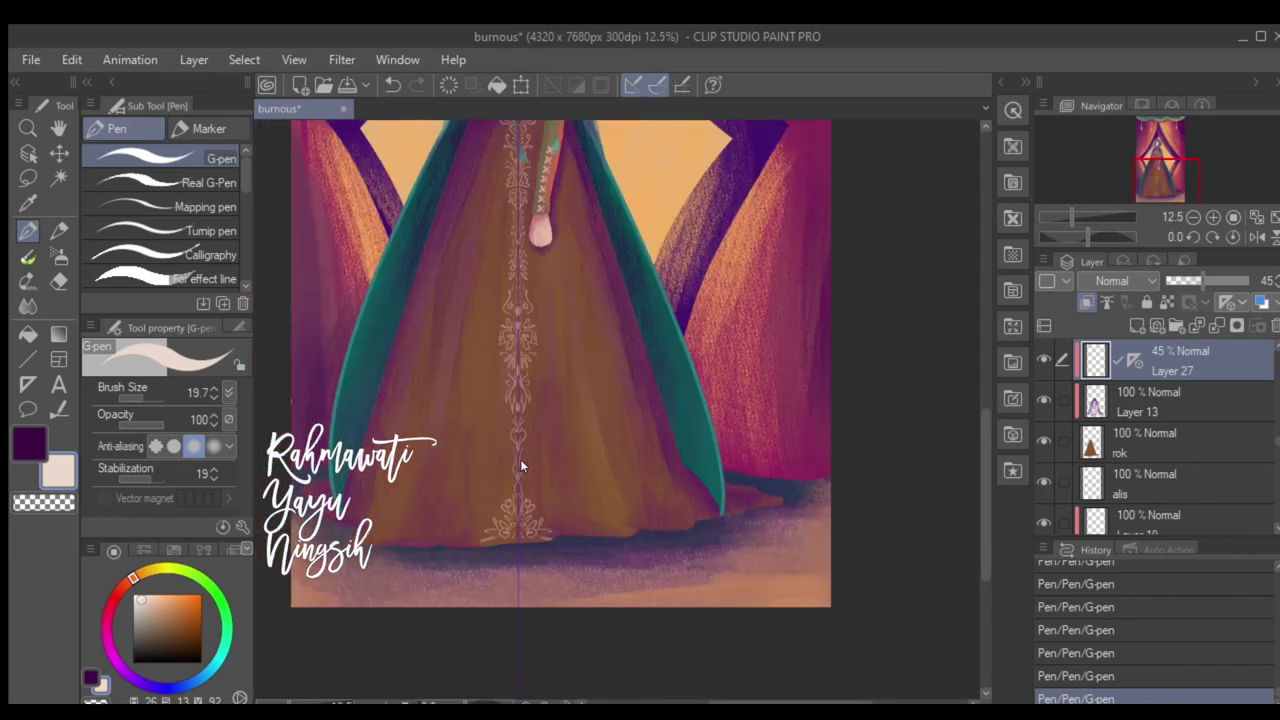
drag(574, 602, 605, 556)
drag(598, 558, 607, 545)
scroll(608, 545, up, 2)
Add mirrored flourishes along the hem on both sides of the hem ornament.
mouse_move(752, 470)
mouse_down()
mouse_move(772, 446)
mouse_move(812, 480)
mouse_up()
mouse_move(780, 486)
mouse_down()
mouse_move(796, 464)
mouse_move(836, 464)
mouse_up()
drag(850, 480, 866, 477)
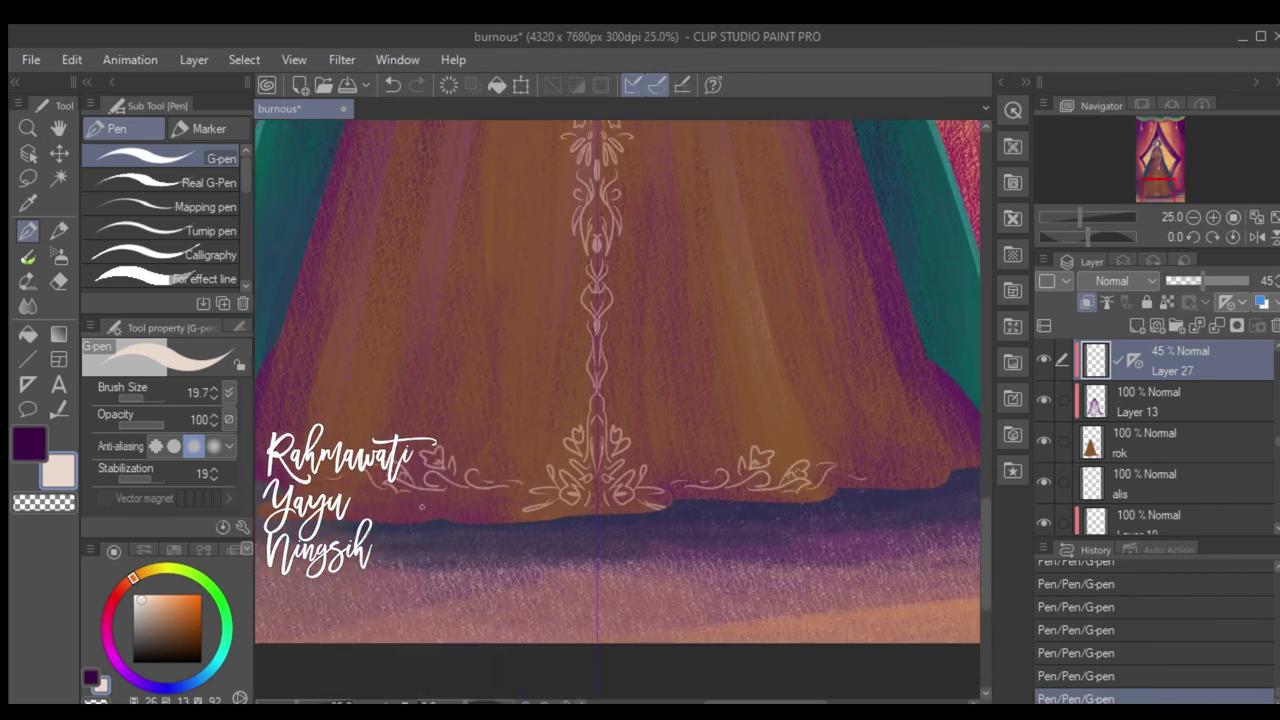
drag(422, 507, 456, 498)
drag(420, 516, 386, 500)
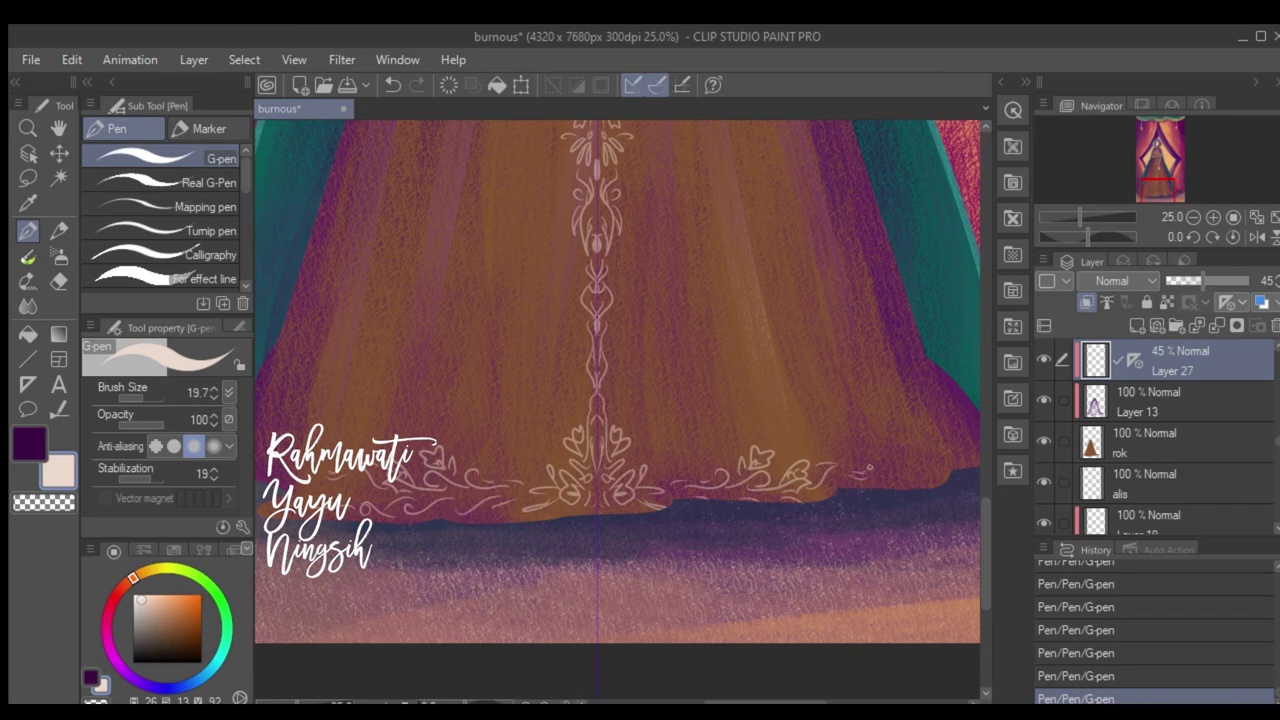
scroll(820, 500, down, 1)
Fade the ornament layer to 25% opacity.
drag(771, 543, 805, 449)
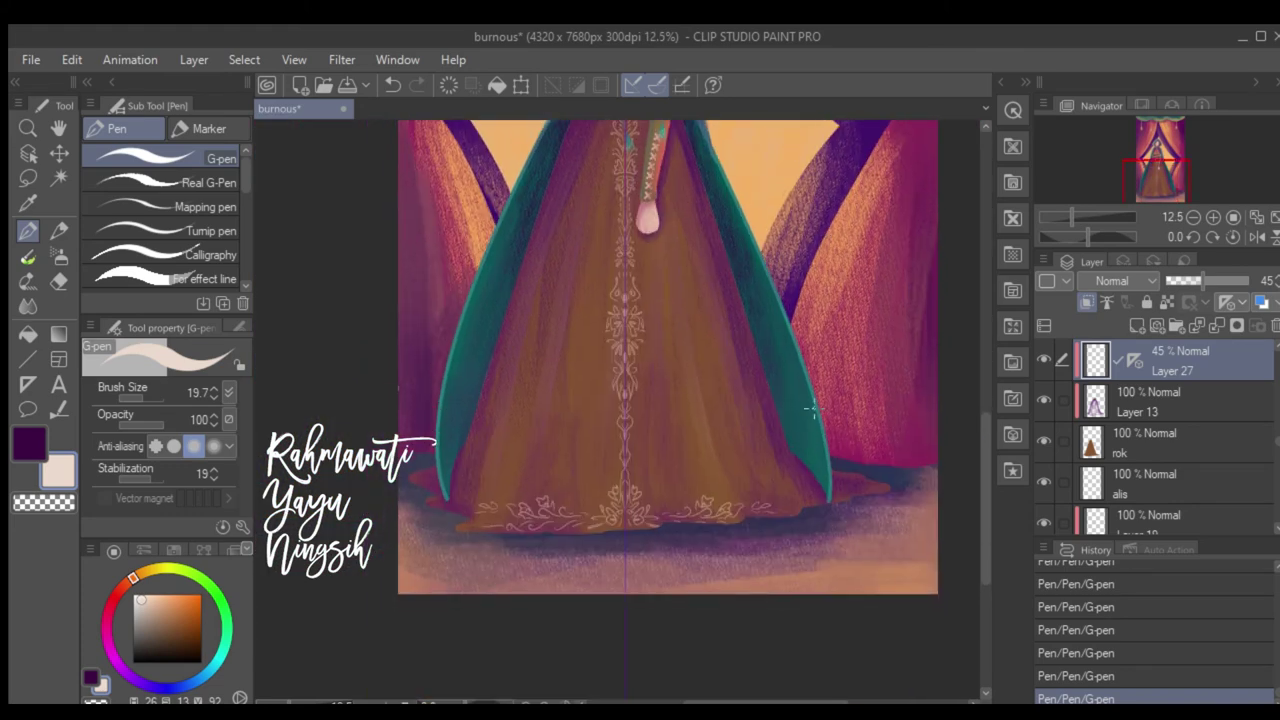
drag(917, 242, 867, 356)
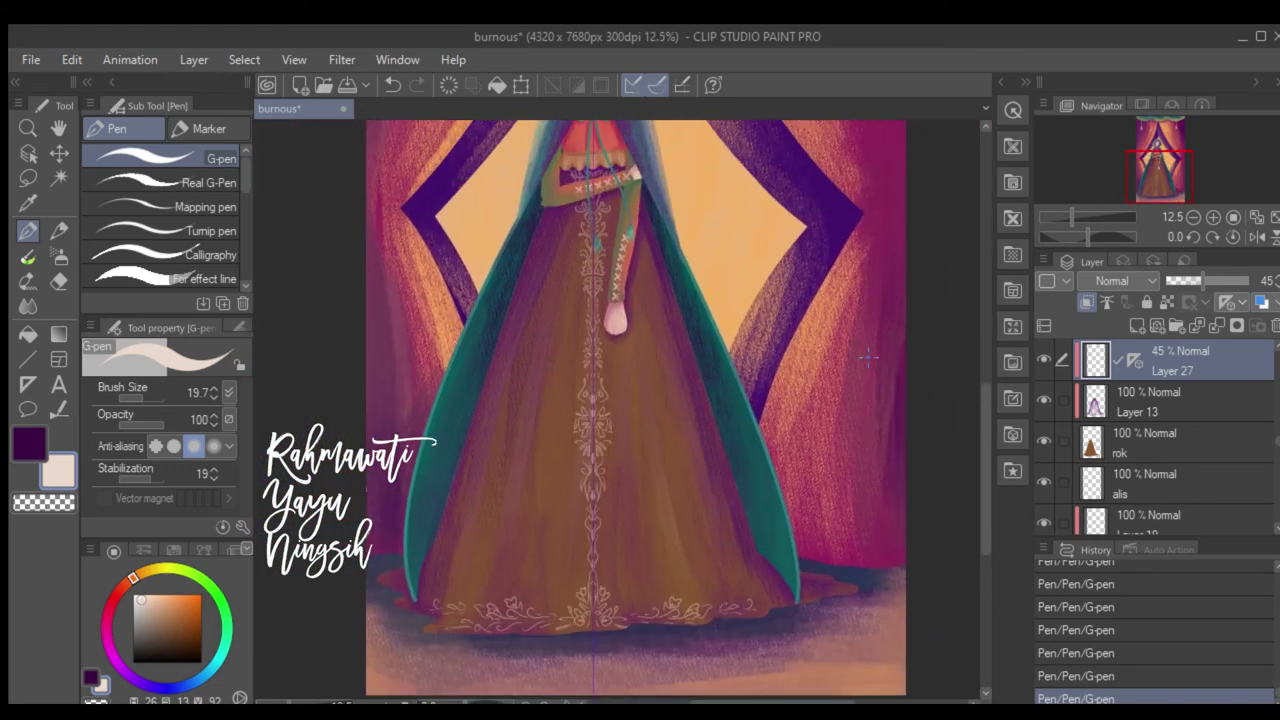
click(1158, 432)
click(1150, 360)
drag(1200, 281, 1187, 281)
Add a new clipped layer above the skirt layer and name it 'pattern'.
click(1150, 435)
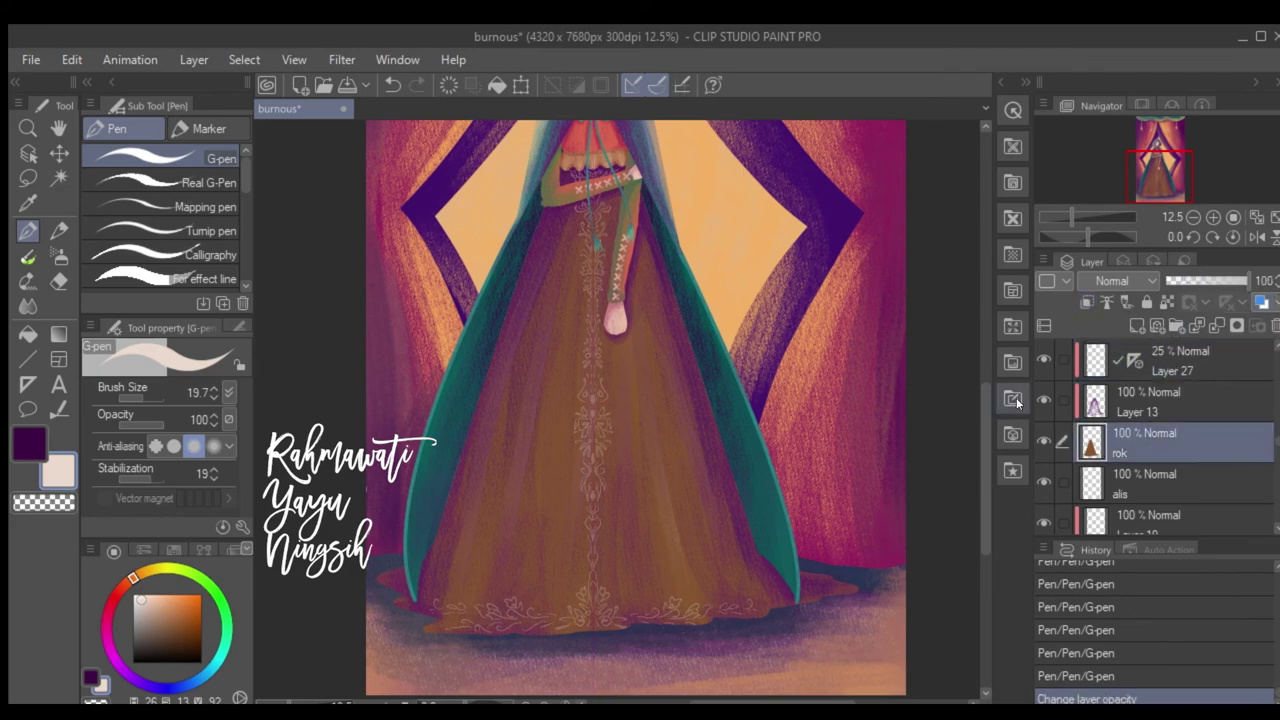
drag(859, 437, 850, 510)
drag(700, 230, 703, 320)
scroll(703, 320, up, 3)
click(59, 153)
click(1137, 325)
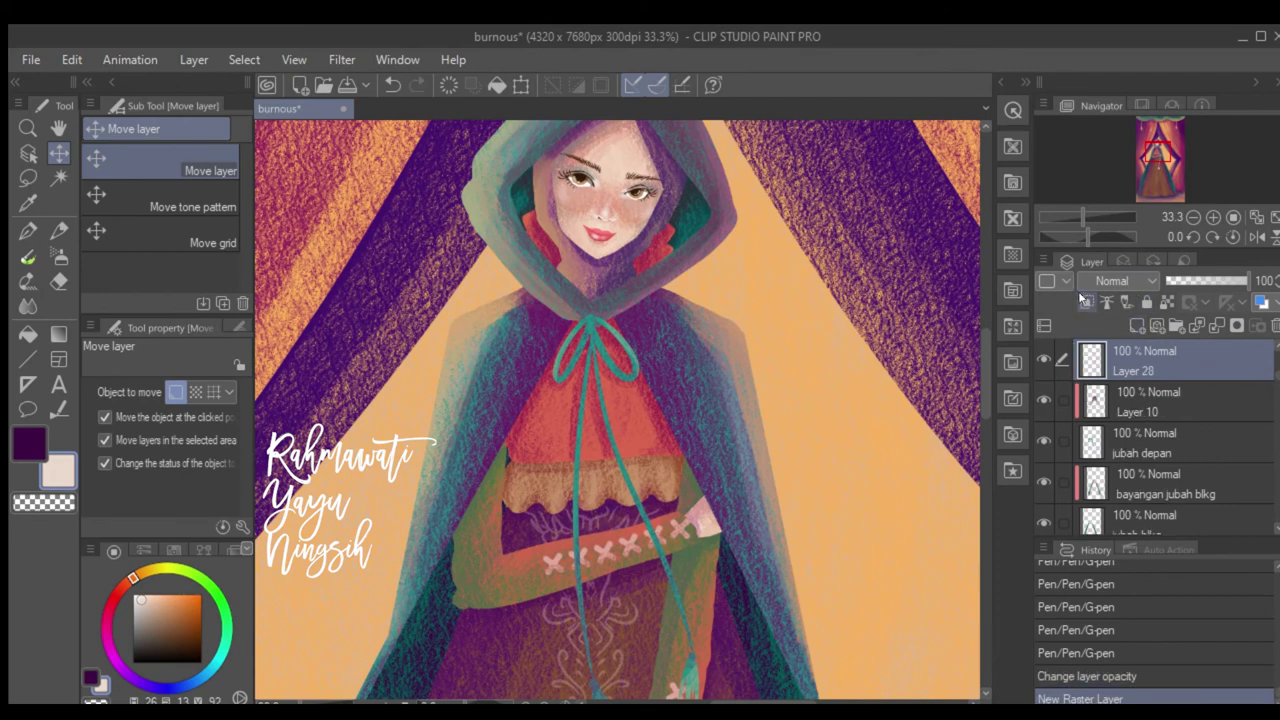
click(1087, 301)
text(patternu)
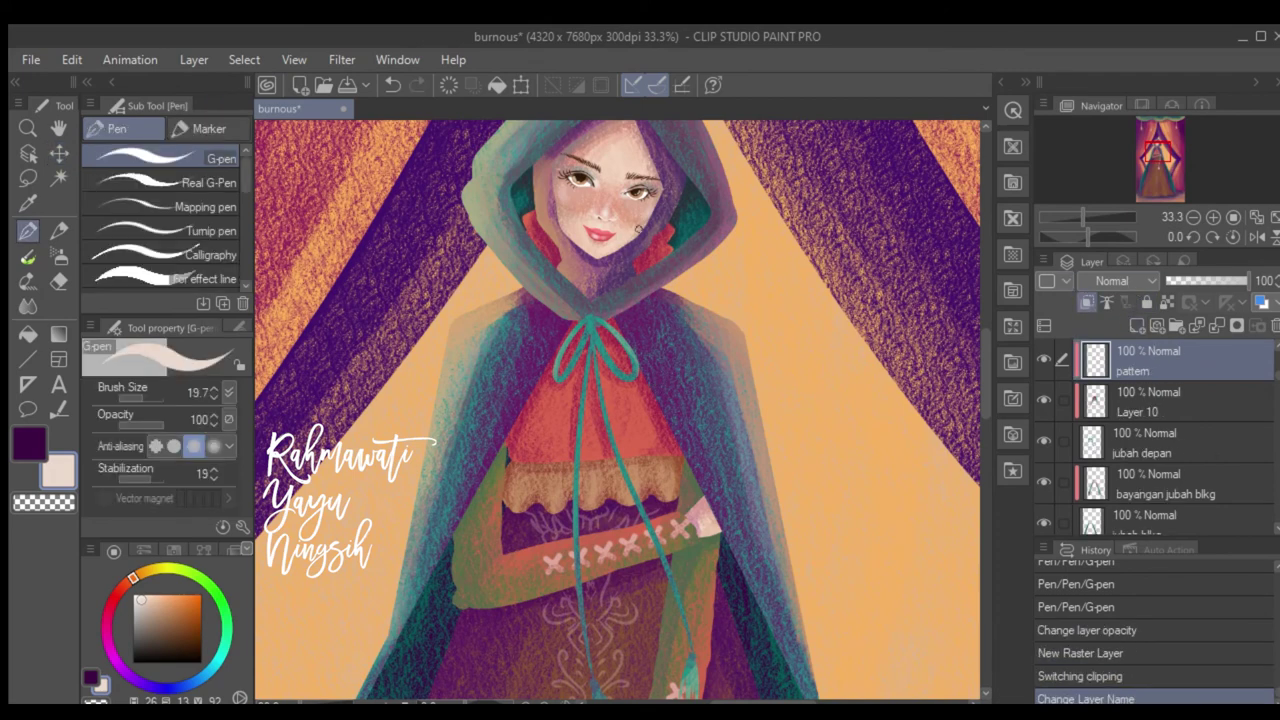
key(Return)
Set a vertical mirror line, lower the layer to 45%, and draw mirrored collar swirls.
drag(596, 150, 596, 600)
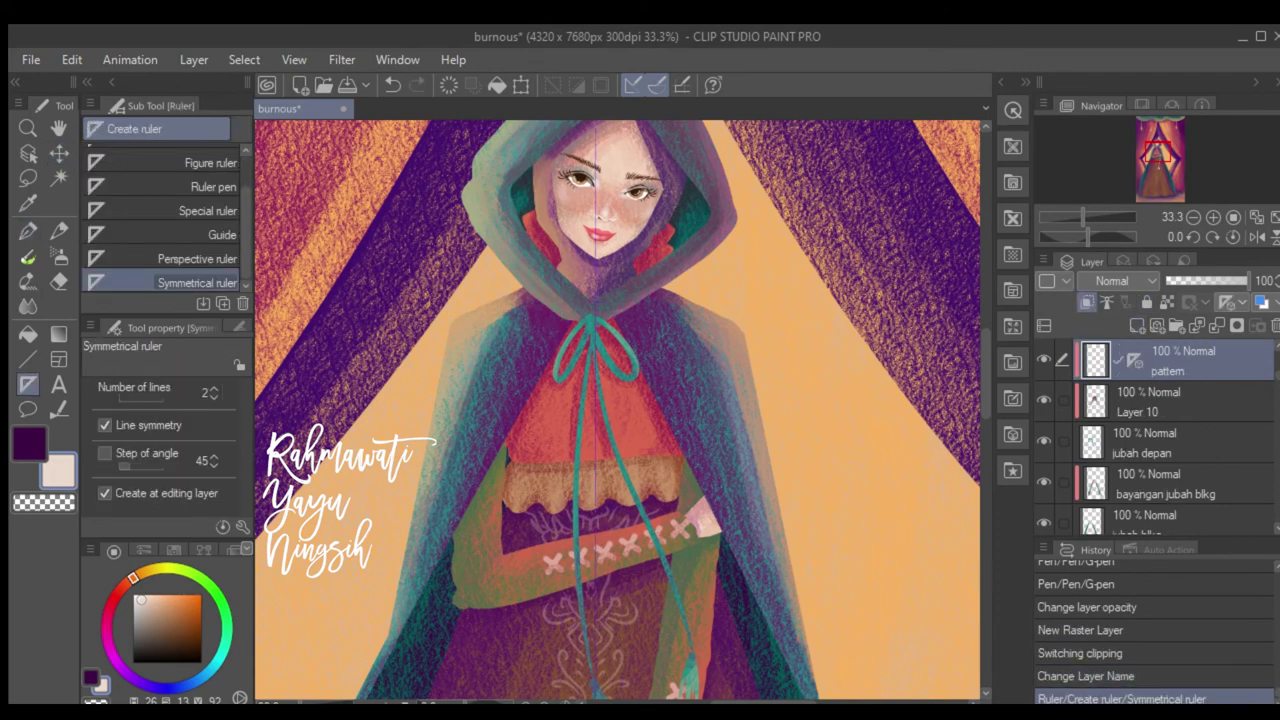
key(p)
drag(1245, 280, 1200, 280)
mouse_move(624, 314)
mouse_down()
mouse_move(658, 320)
mouse_move(650, 346)
mouse_move(688, 306)
mouse_up()
mouse_move(654, 328)
mouse_down()
mouse_move(664, 342)
mouse_move(652, 368)
mouse_move(708, 448)
mouse_up()
Add more mirrored swirls along the cloak edges, collar and shoulders.
mouse_move(724, 433)
mouse_down()
mouse_move(699, 383)
mouse_move(686, 424)
mouse_move(708, 448)
mouse_move(716, 416)
mouse_up()
mouse_move(428, 472)
mouse_down()
mouse_move(400, 524)
mouse_move(414, 486)
mouse_up()
drag(638, 318, 682, 264)
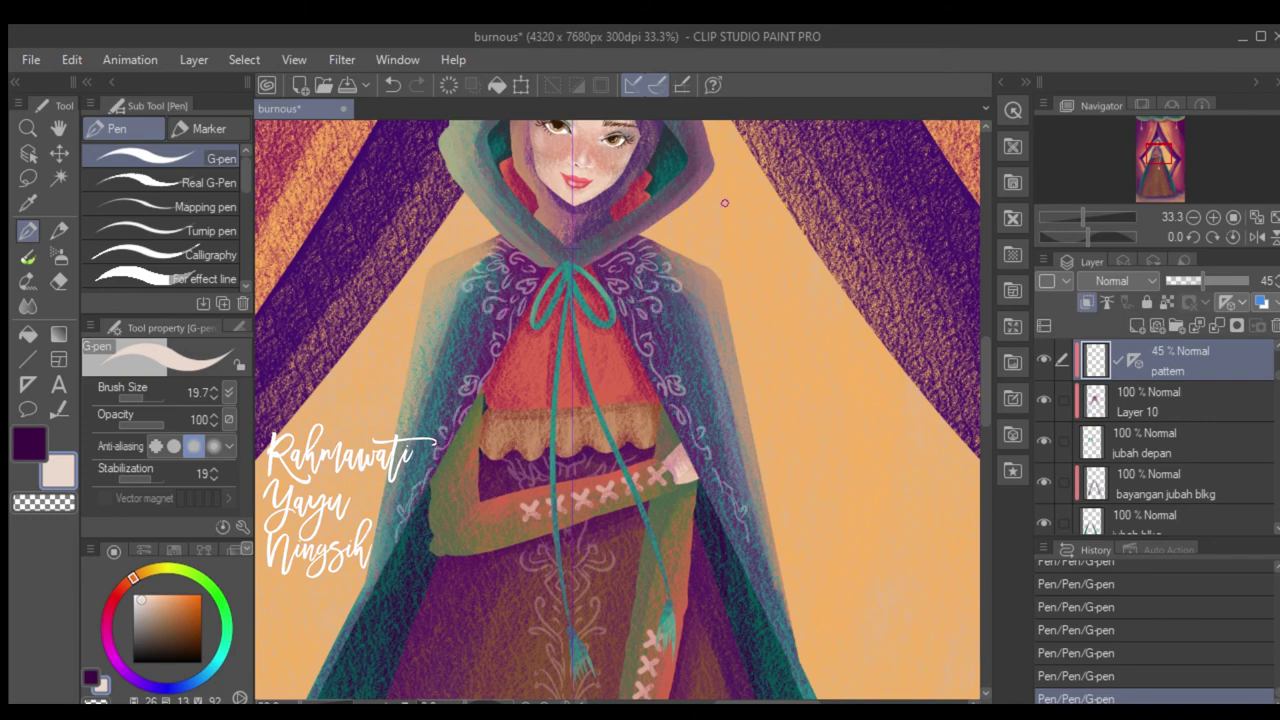
scroll(724, 203, down, 5)
scroll(710, 225, up, 1)
scroll(705, 235, up, 2)
scroll(704, 241, up, 2)
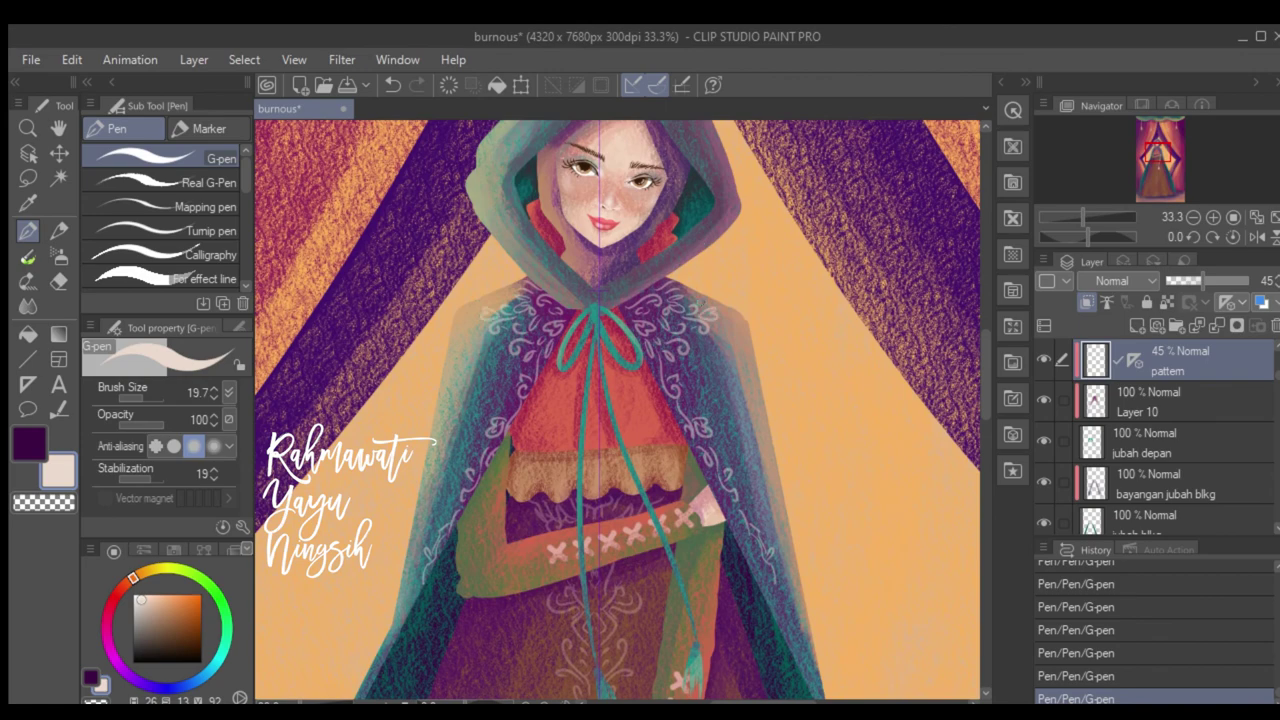
scroll(582, 216, down, 1)
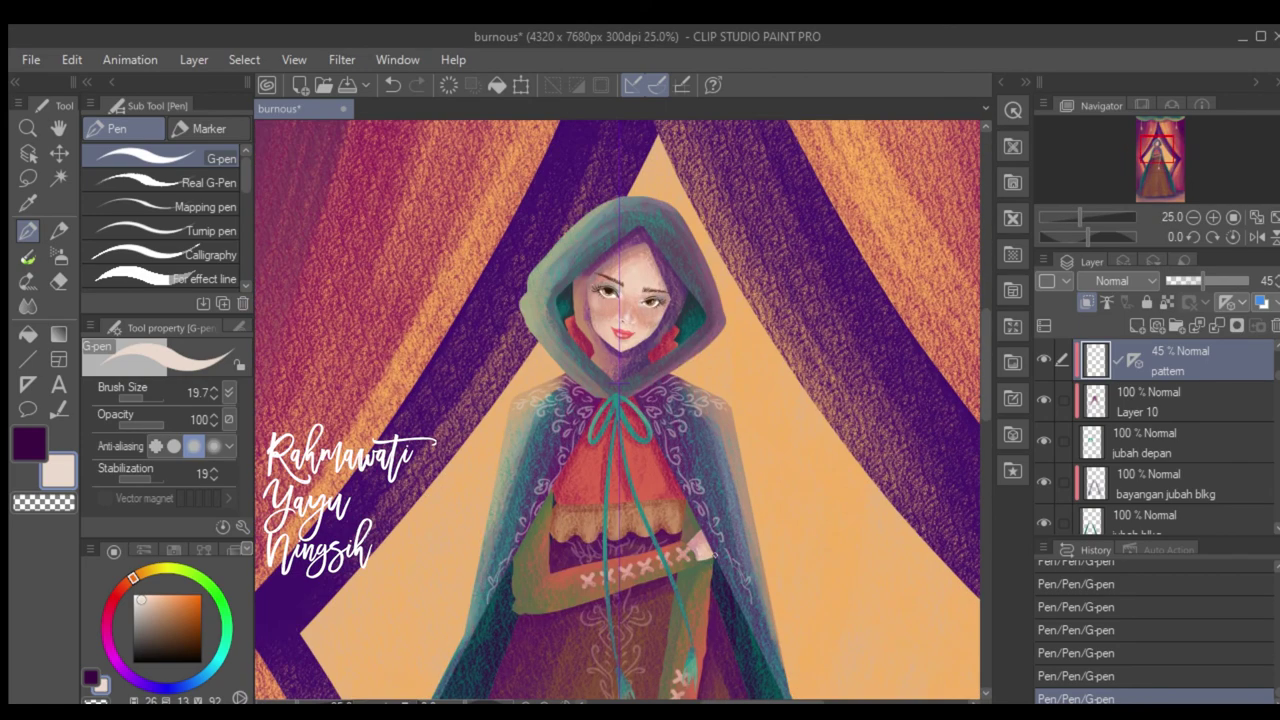
Create a clipped pattern layer at 35% opacity and draw faint swirls on the hood.
key(k)
click(1137, 325)
click(1087, 302)
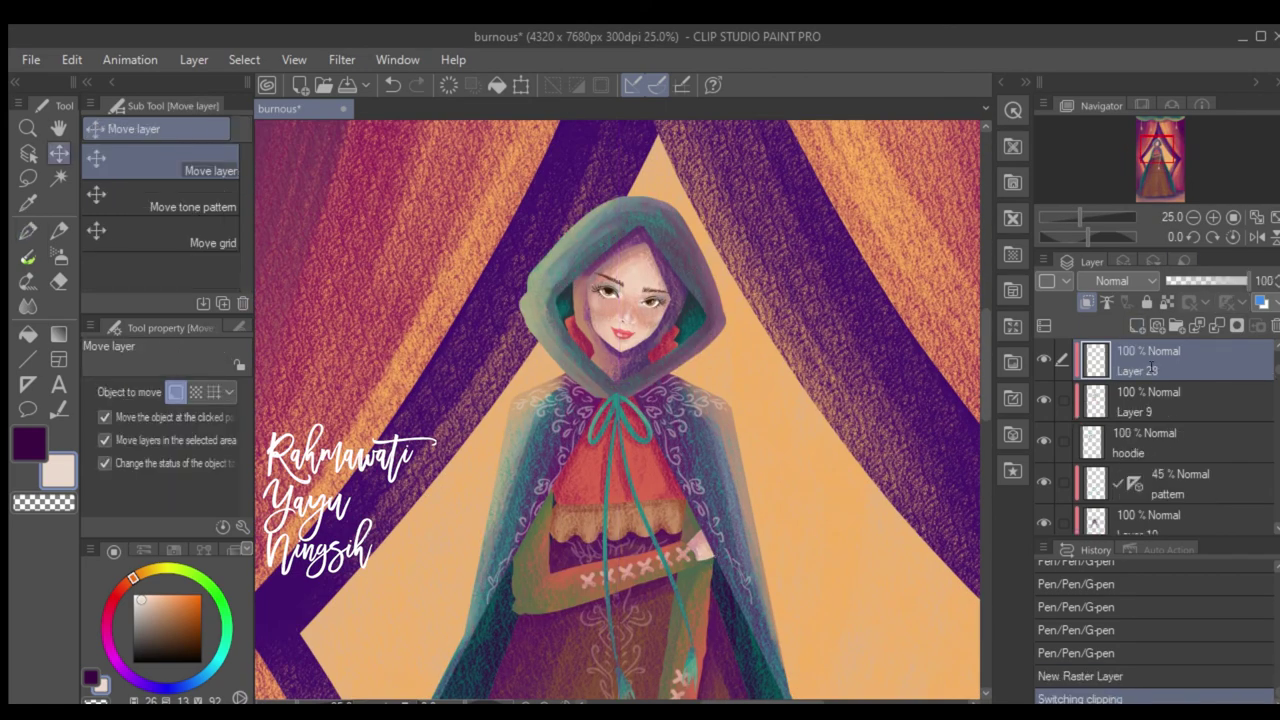
drag(1248, 280, 1207, 280)
key(p)
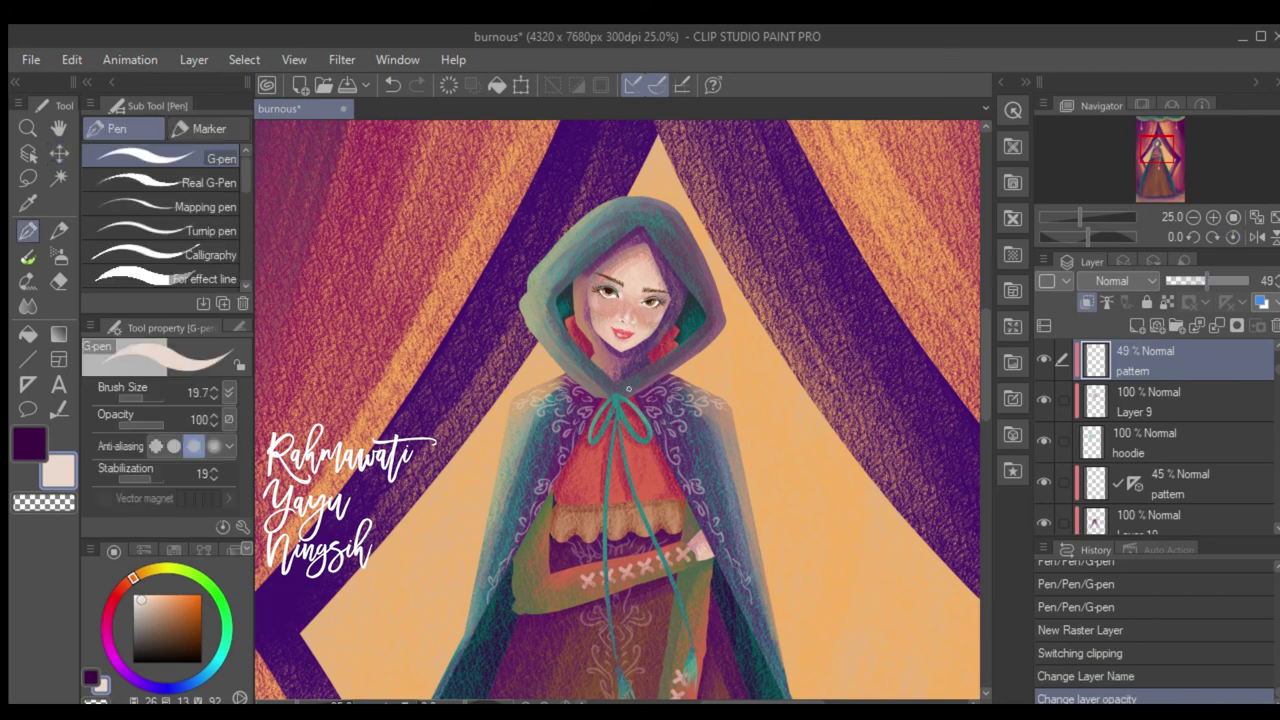
drag(682, 258, 690, 250)
drag(684, 262, 690, 236)
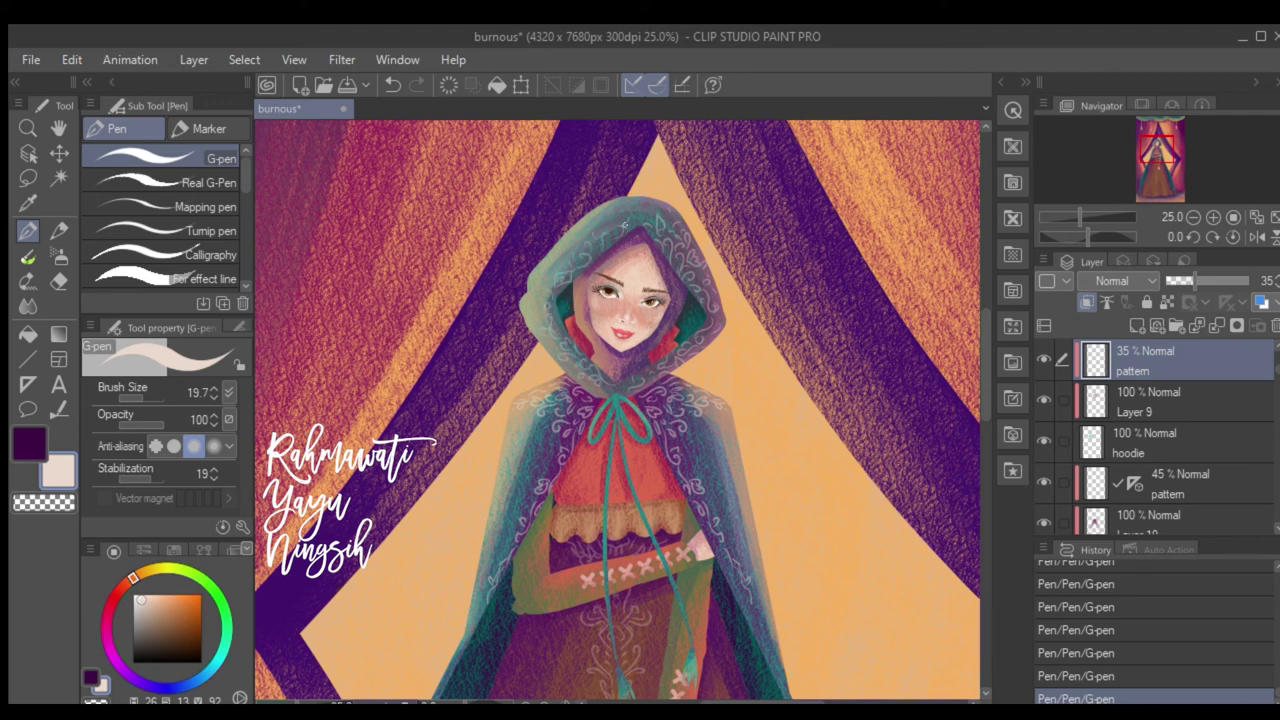
Add a new top layer and sample a pale peach colour for the thick brush.
key(ctrl+shift+n)
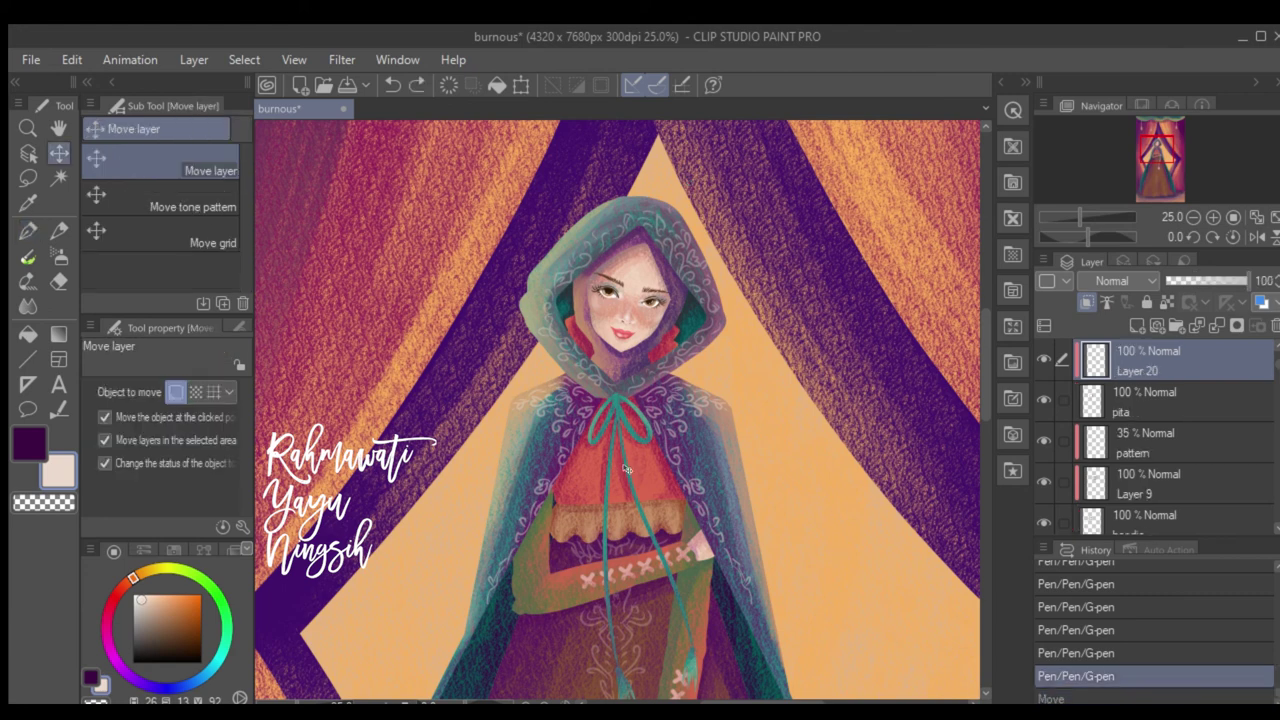
key(i)
click(628, 470)
key(b)
mouse_move(630, 380)
mouse_down()
mouse_move(650, 400)
mouse_move(655, 442)
mouse_up()
key(i)
click(722, 350)
key(b)
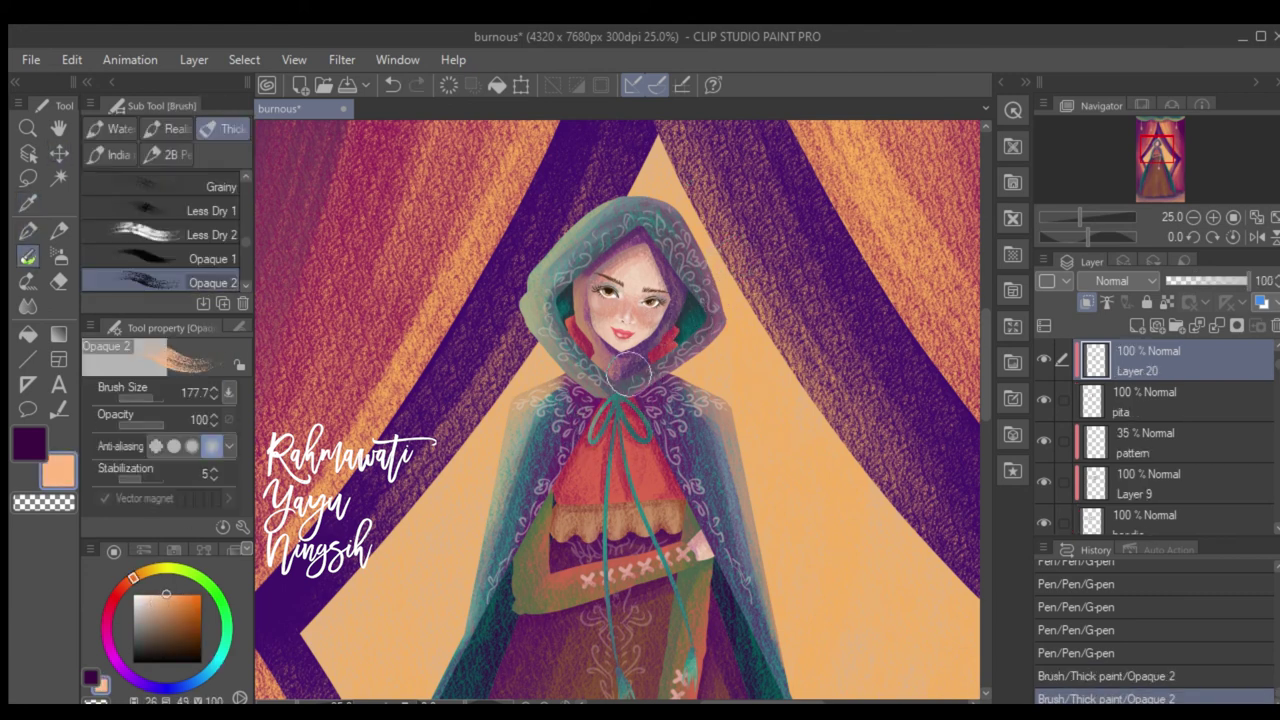
Outline the lantern's top knob, domed top and curved base below the hand.
scroll(700, 356, down, 3)
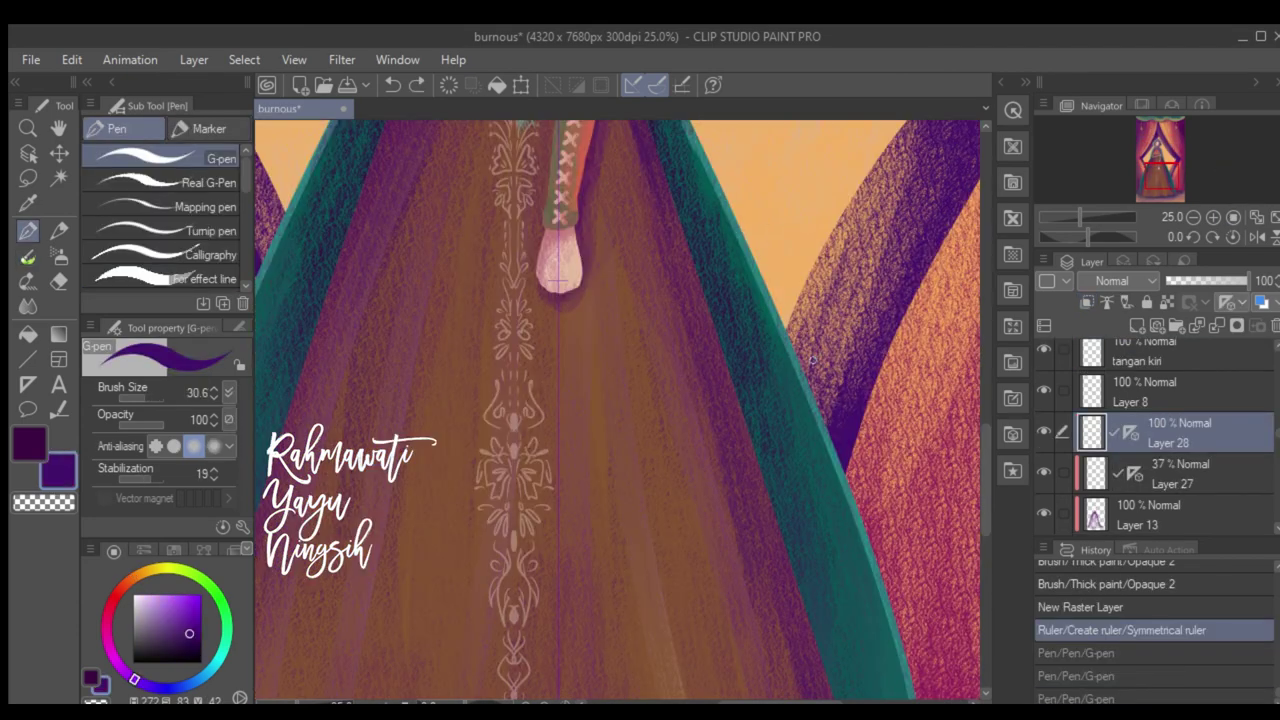
click(556, 418)
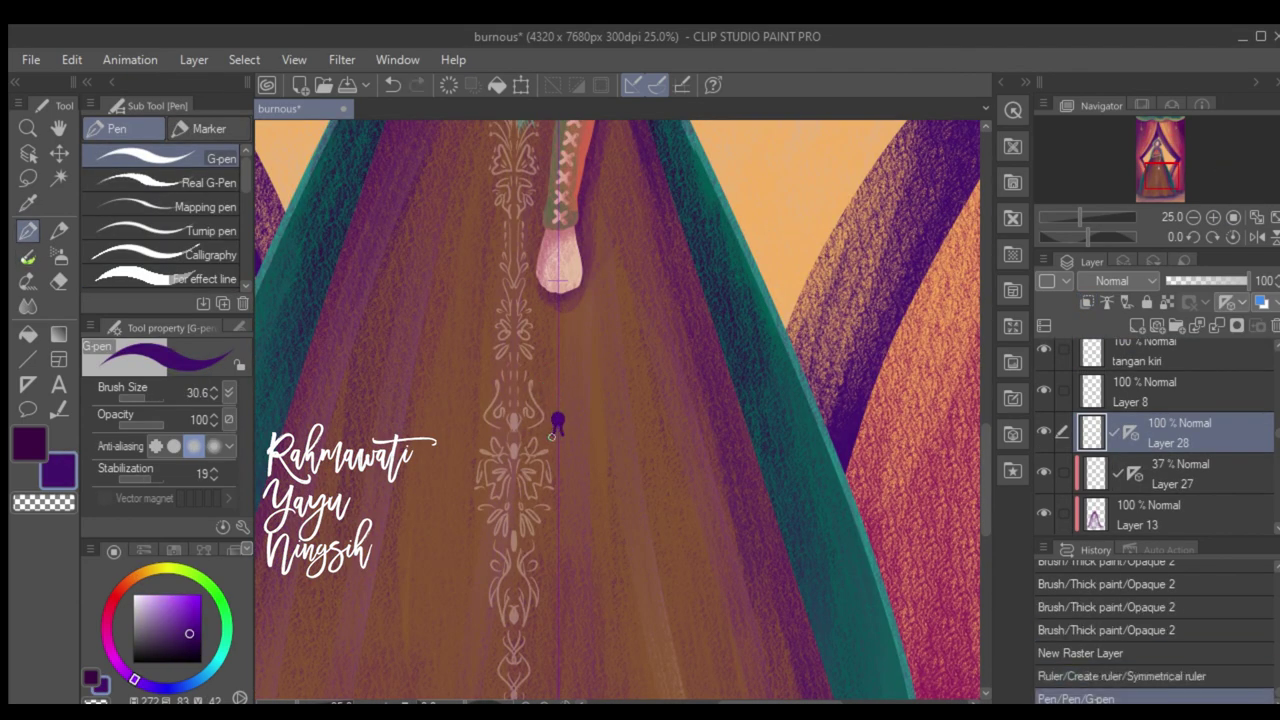
mouse_move(556, 430)
mouse_down()
mouse_move(510, 508)
mouse_move(492, 512)
mouse_move(555, 522)
mouse_move(537, 518)
mouse_up()
scroll(543, 440, down, 3)
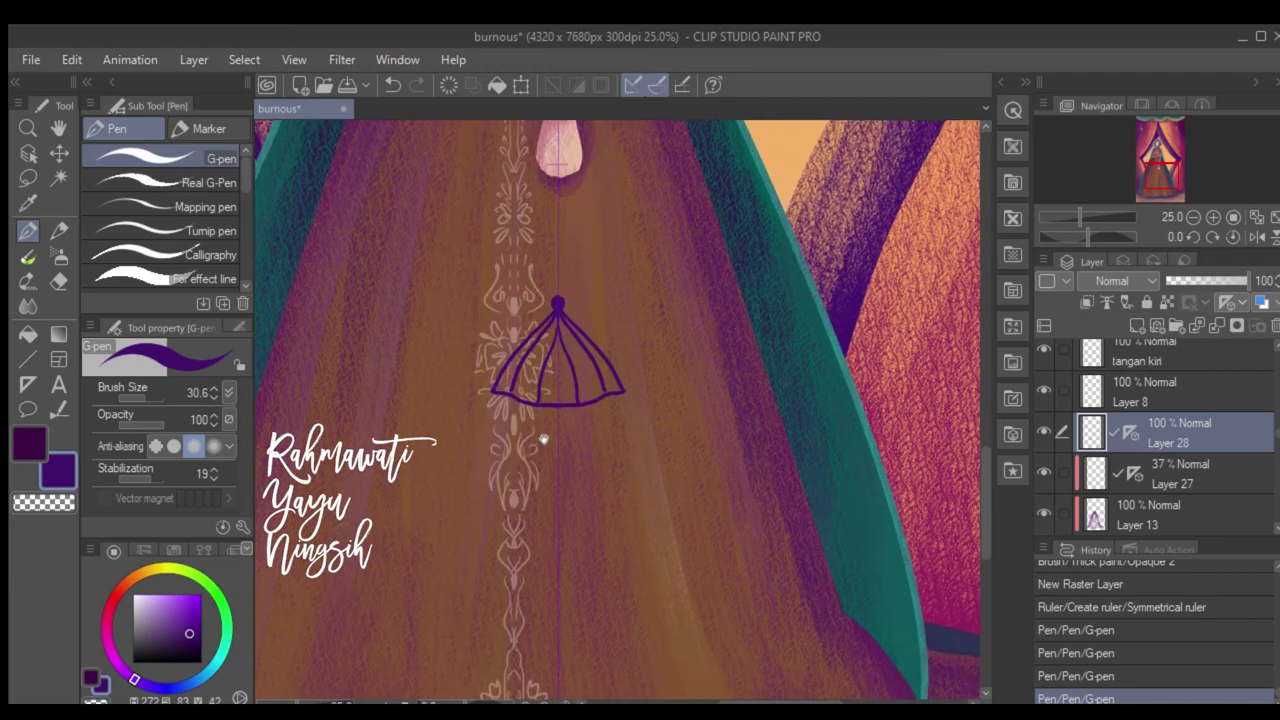
drag(628, 381, 557, 402)
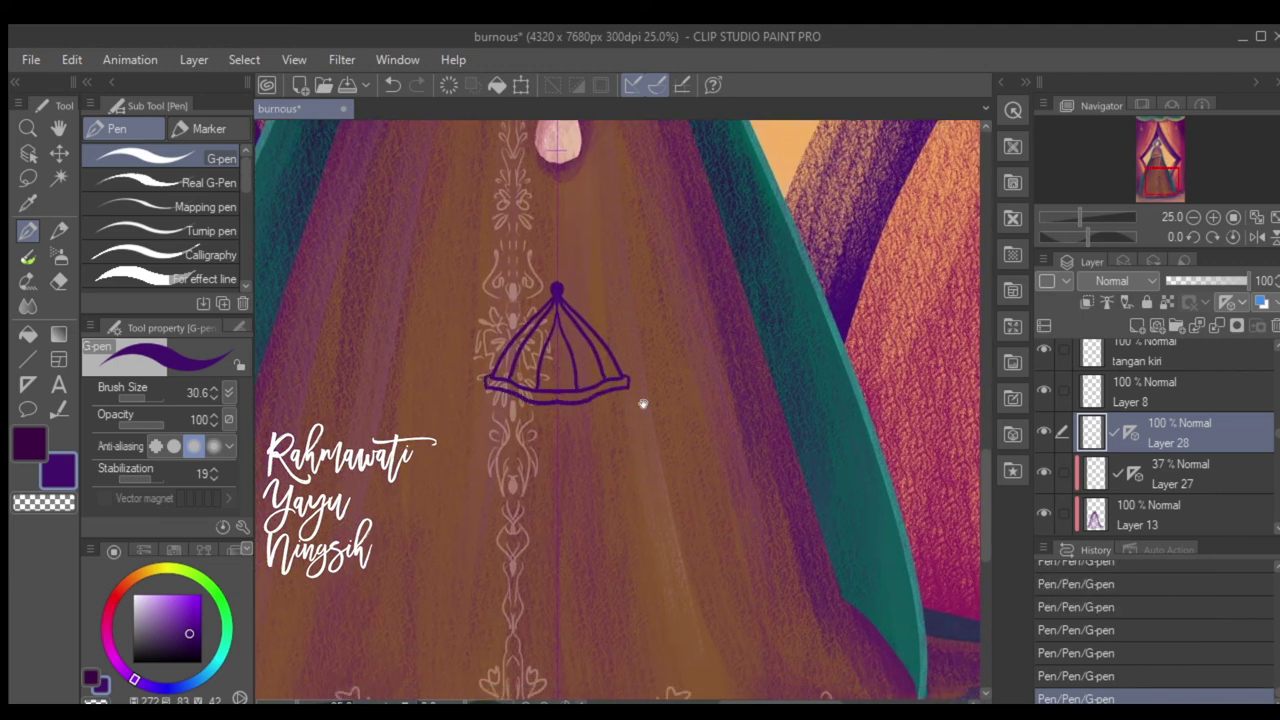
Draw the lantern cage's vertical bars and its base outline.
scroll(643, 403, down, 2)
mouse_move(513, 328)
mouse_down()
mouse_move(513, 444)
mouse_move(556, 477)
mouse_move(511, 462)
mouse_up()
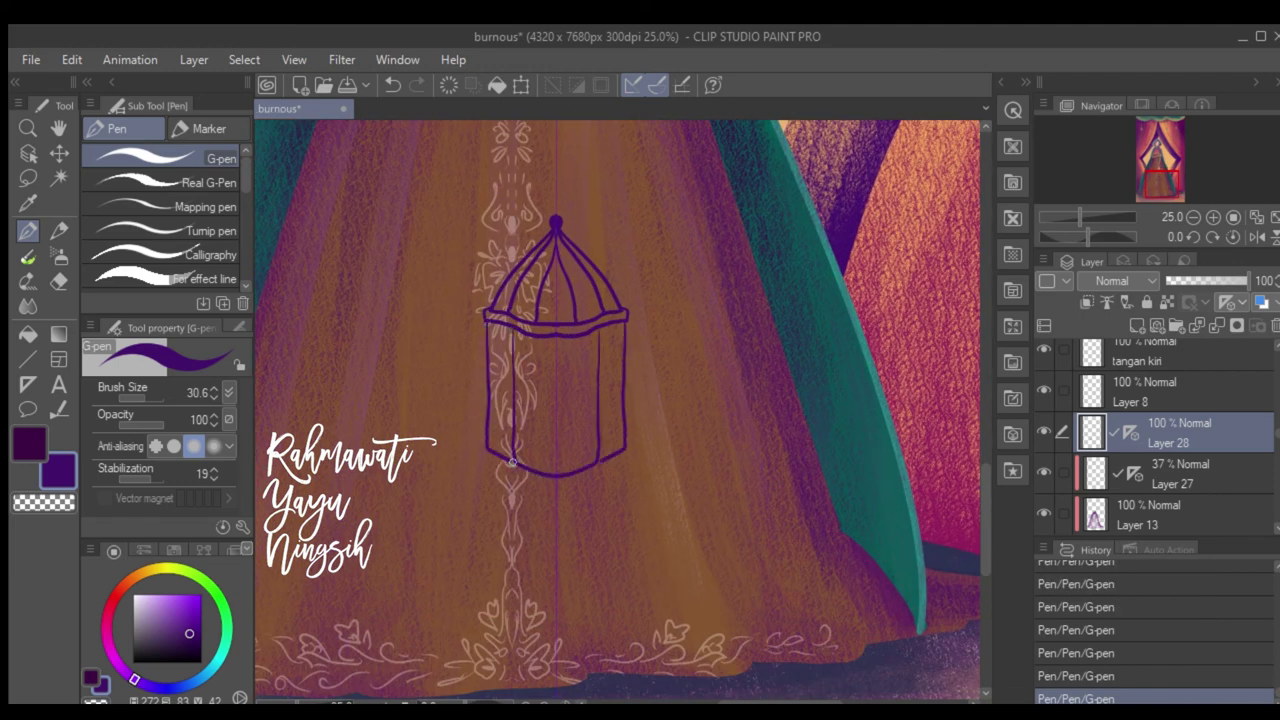
mouse_move(512, 322)
mouse_down()
mouse_move(509, 460)
mouse_move(533, 432)
mouse_up()
drag(527, 330, 530, 430)
drag(533, 358, 526, 443)
scroll(594, 391, down, 1)
drag(468, 404, 534, 461)
Undo a stray stroke, then draw the lantern's bottom outline and its handle from the hand.
scroll(643, 509, up, 3)
scroll(643, 509, up, 1)
key(ctrl+z)
mouse_move(510, 196)
mouse_down()
mouse_move(510, 294)
mouse_move(462, 420)
mouse_up()
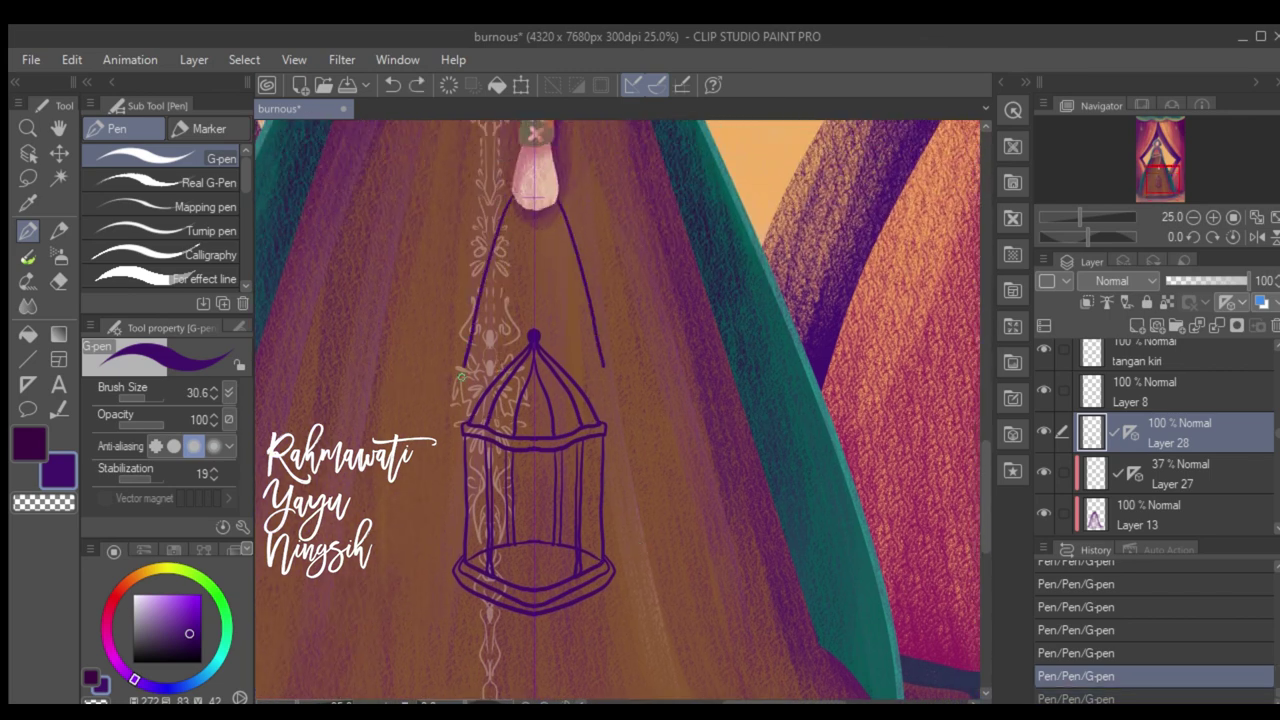
drag(520, 196, 470, 416)
key(g)
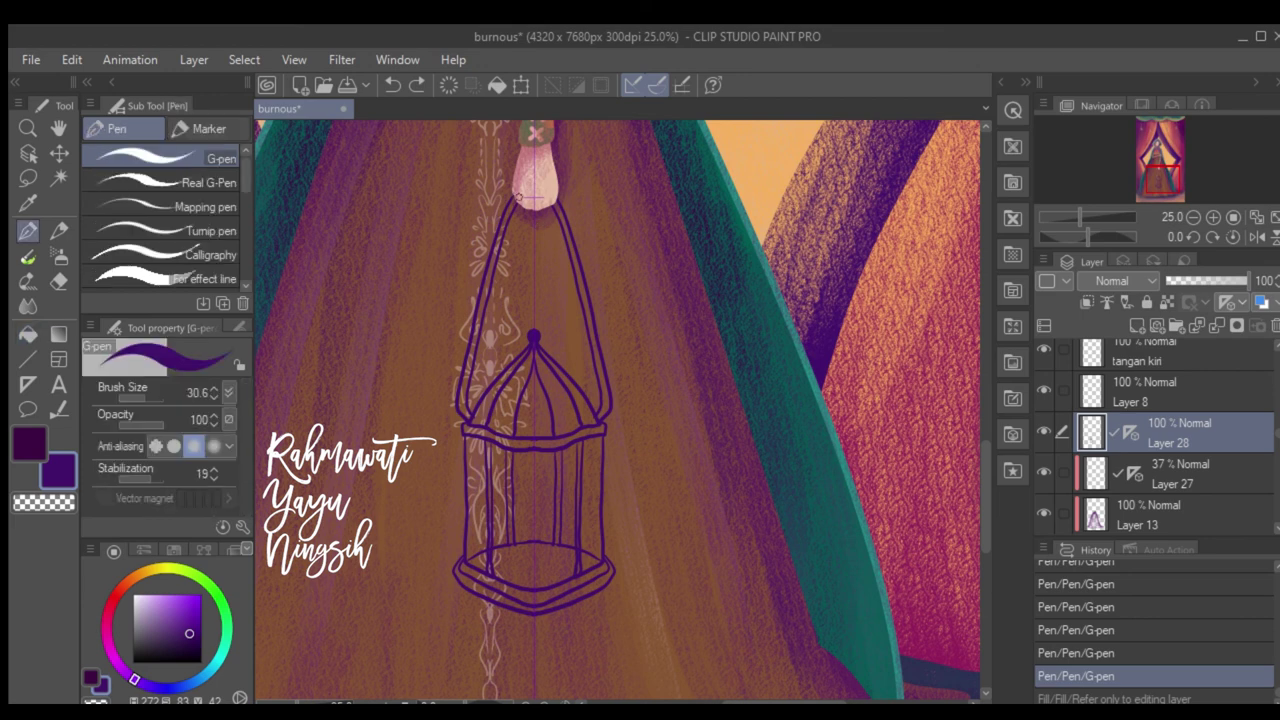
Fill the lantern's handle, dome, cornice, cage strips and base bands solid purple.
click(489, 337)
click(497, 390)
click(572, 390)
click(522, 385)
click(546, 390)
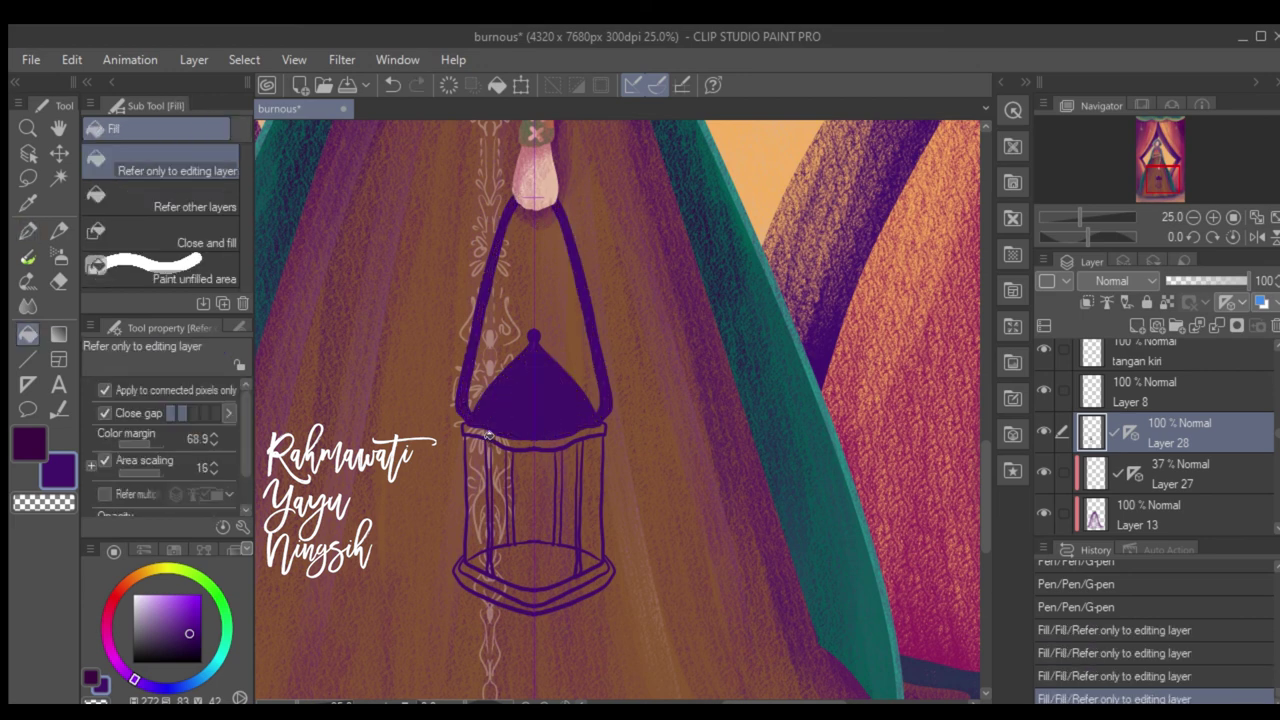
click(535, 436)
click(488, 480)
click(507, 477)
click(558, 495)
click(534, 575)
click(534, 600)
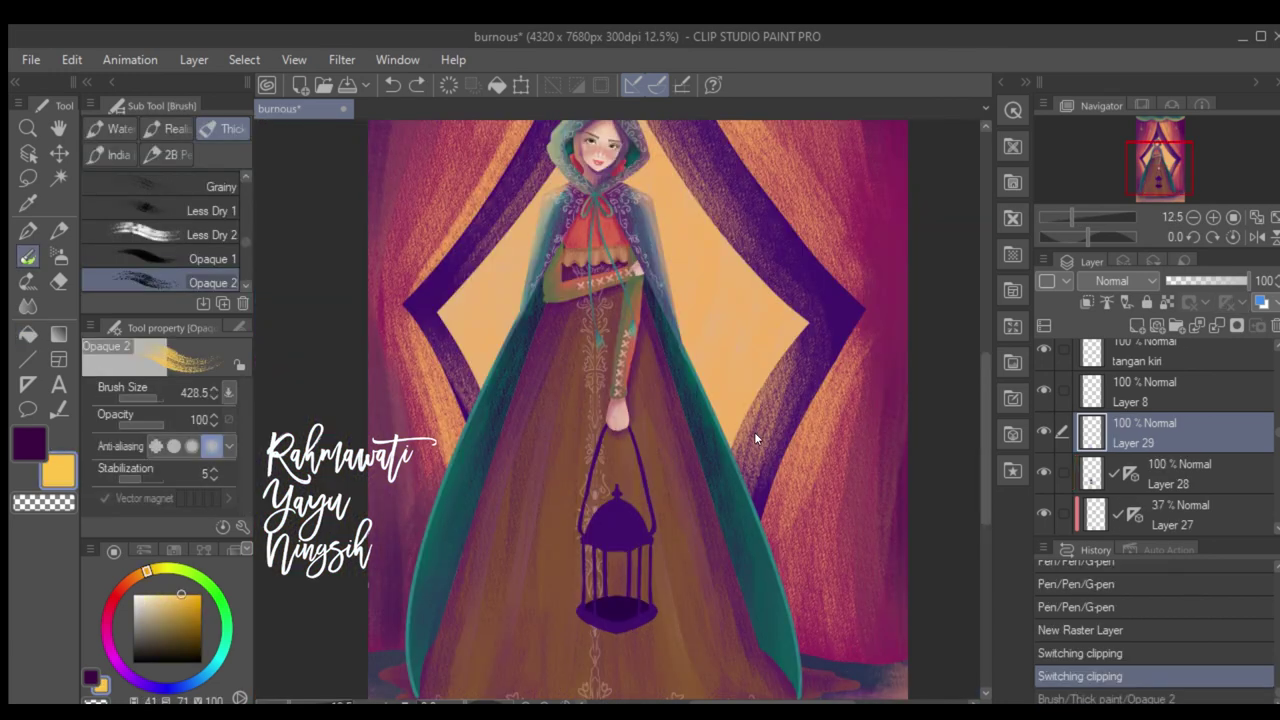
Paint a wide yellow glow around the lantern.
drag(630, 550, 610, 590)
drag(590, 520, 640, 620)
mouse_move(680, 510)
mouse_down()
mouse_move(587, 650)
mouse_move(543, 643)
mouse_move(543, 600)
mouse_up()
mouse_move(600, 560)
mouse_down()
mouse_move(630, 578)
mouse_move(600, 600)
mouse_move(630, 600)
mouse_up()
Brighten the lantern's interior and cage, then undo an accidental layer move.
drag(580, 560, 650, 620)
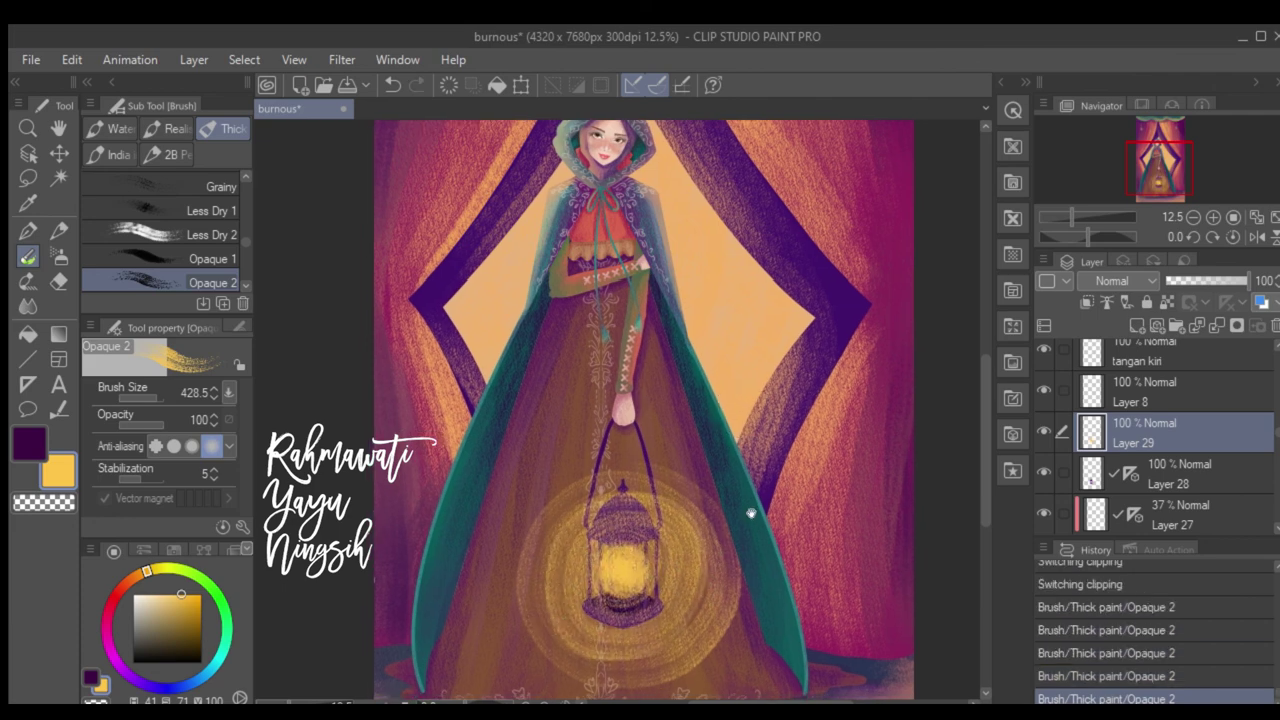
drag(751, 513, 733, 500)
key(k)
drag(851, 374, 830, 362)
key(b)
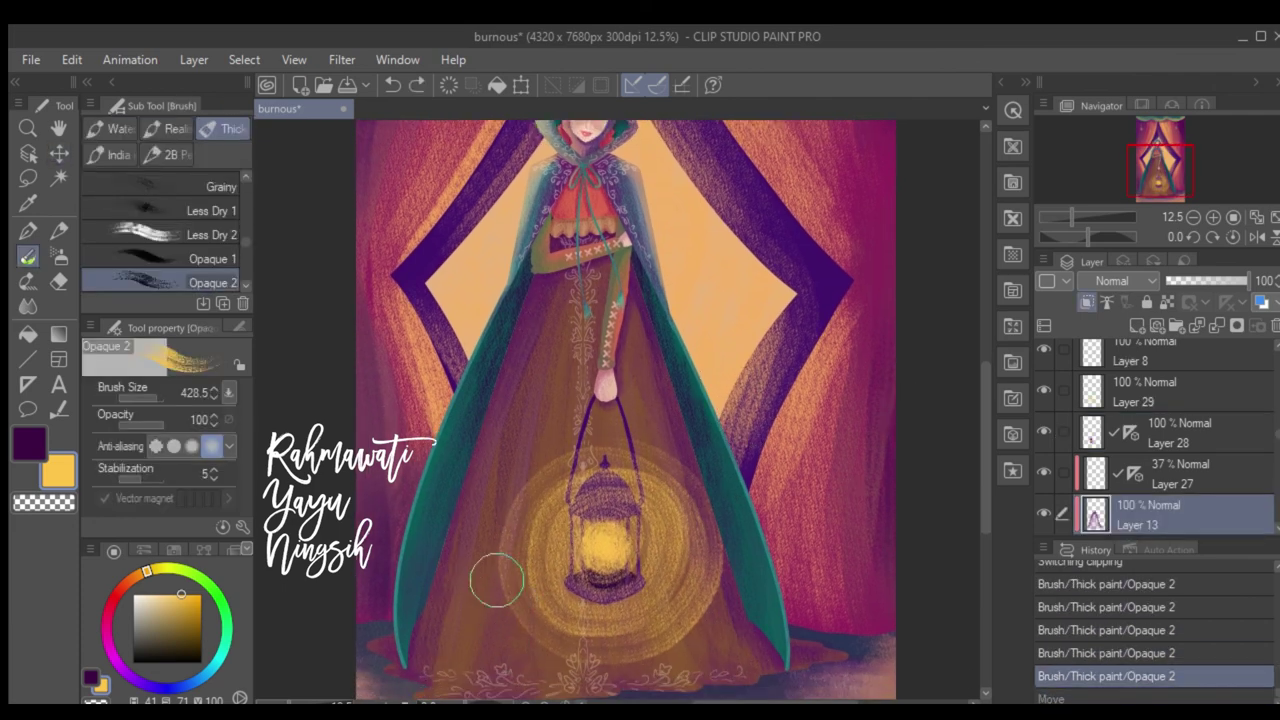
key(k)
Shade the cloak's right edge on the back shadow layer with the thick brush.
ctrl+shift+click(765, 590)
key(b)
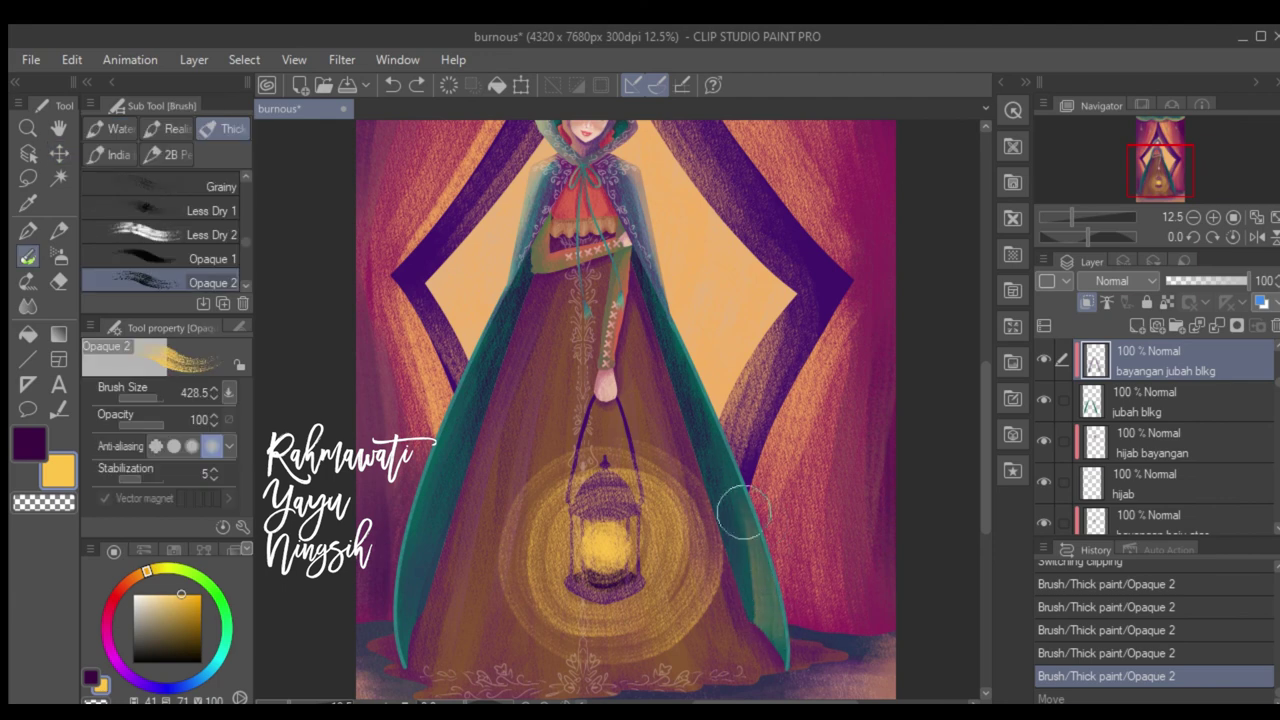
drag(743, 515, 735, 450)
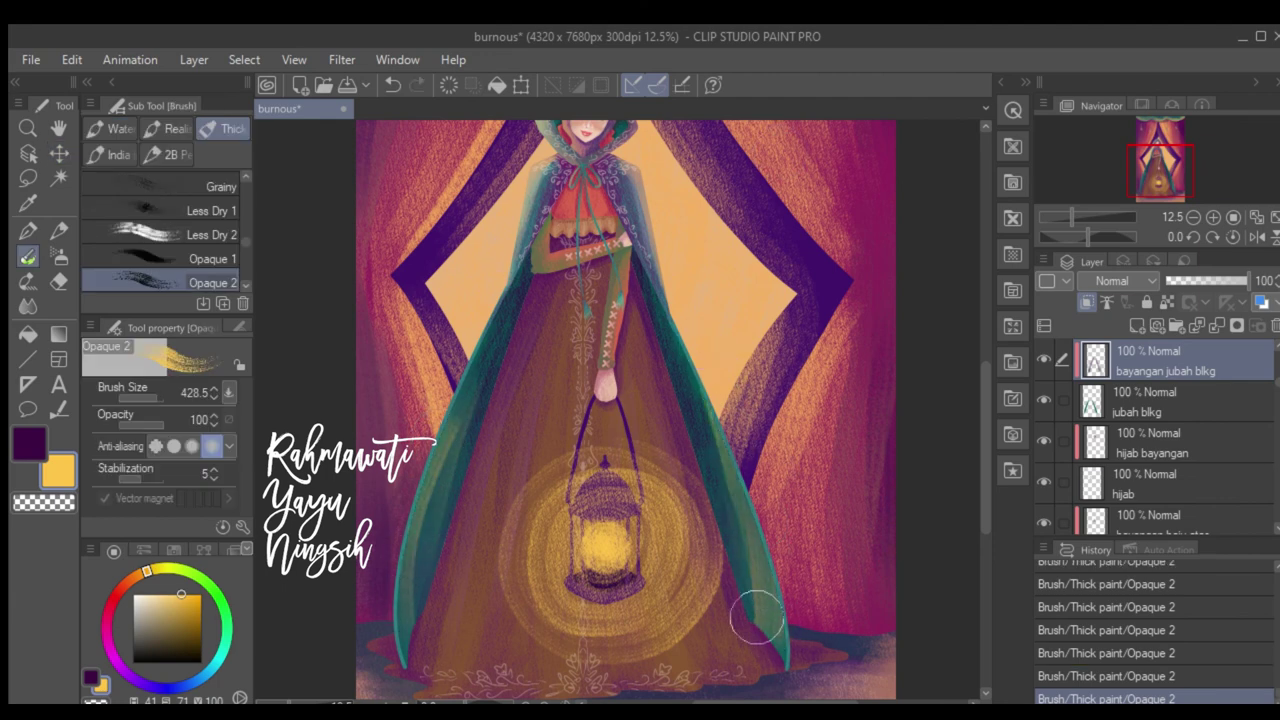
mouse_move(757, 617)
mouse_down()
mouse_move(761, 653)
mouse_move(757, 607)
mouse_up()
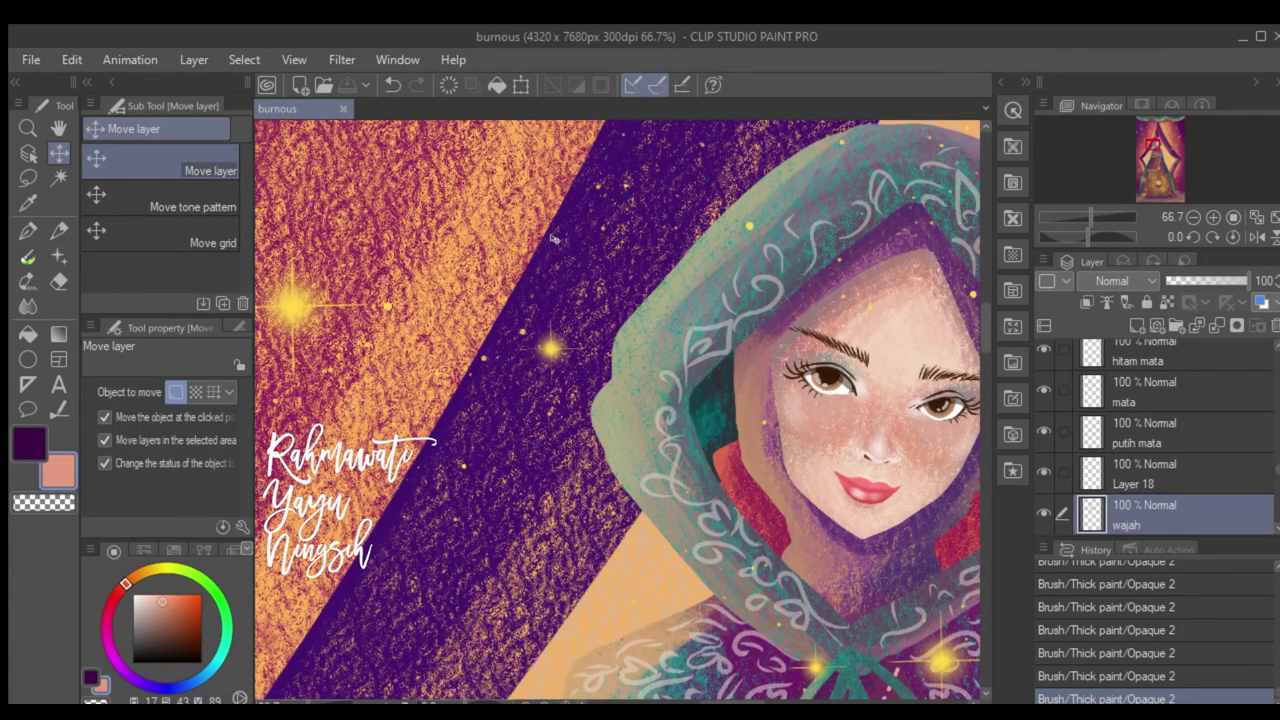
scroll(650, 375, down, 1)
scroll(750, 450, down, 2)
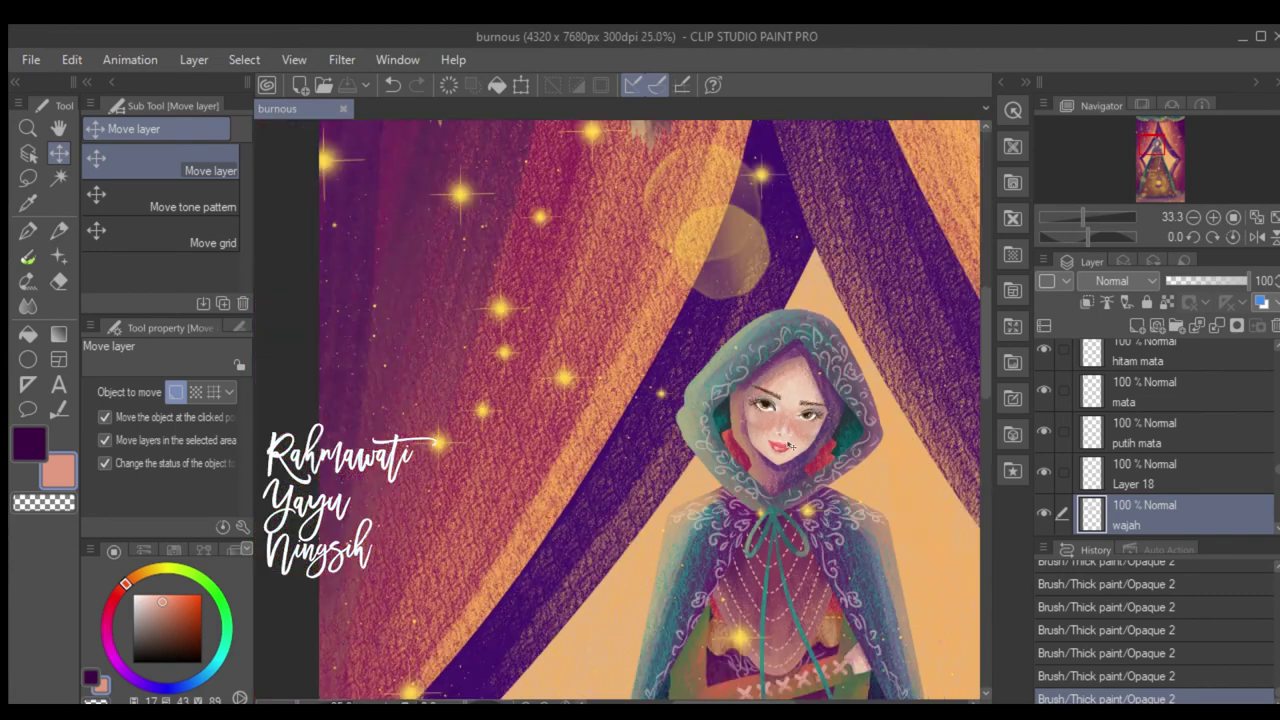
scroll(850, 500, down, 1)
mouse_move(904, 547)
mouse_down()
mouse_move(659, 361)
mouse_move(657, 334)
mouse_up()
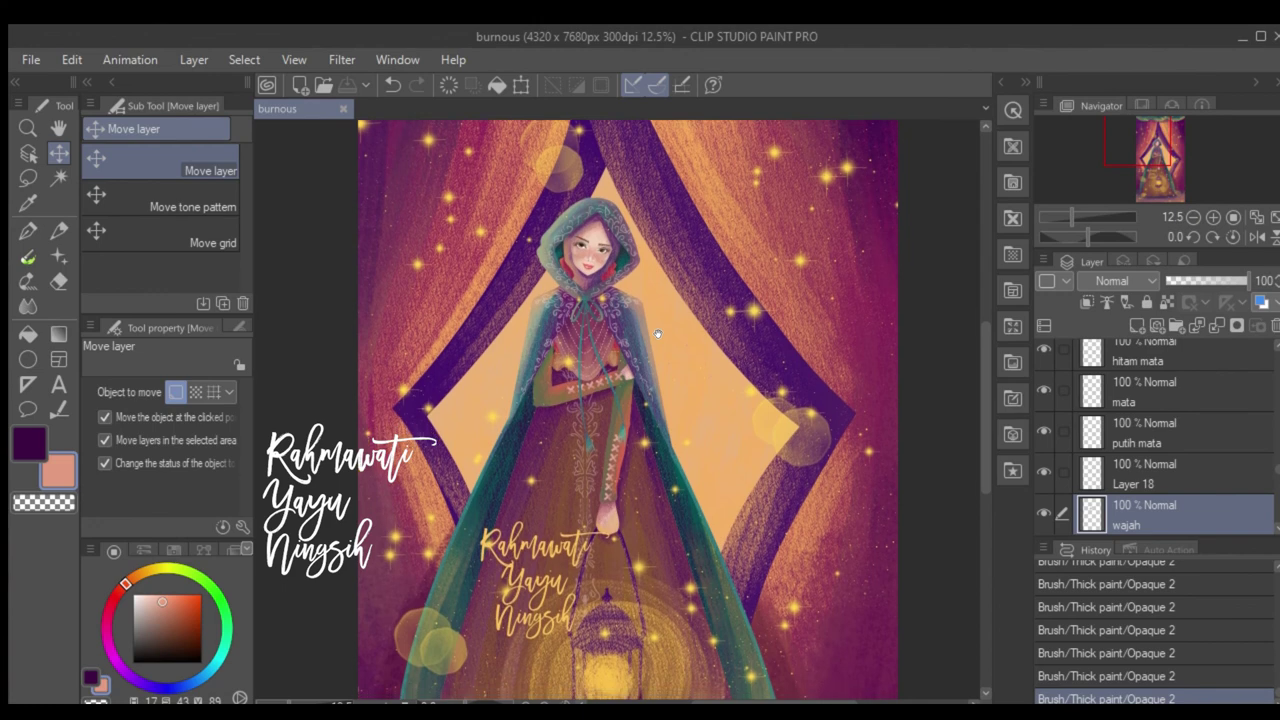
scroll(657, 334, down, 2)
scroll(665, 360, up, 2)
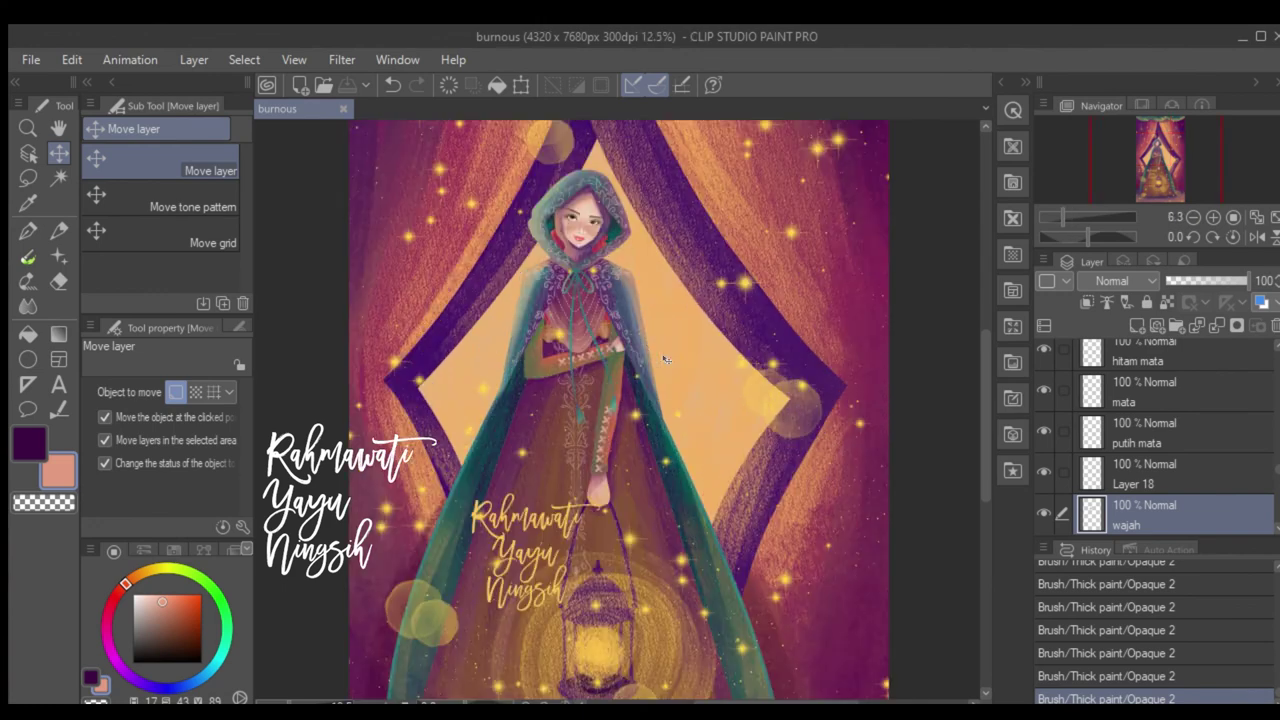